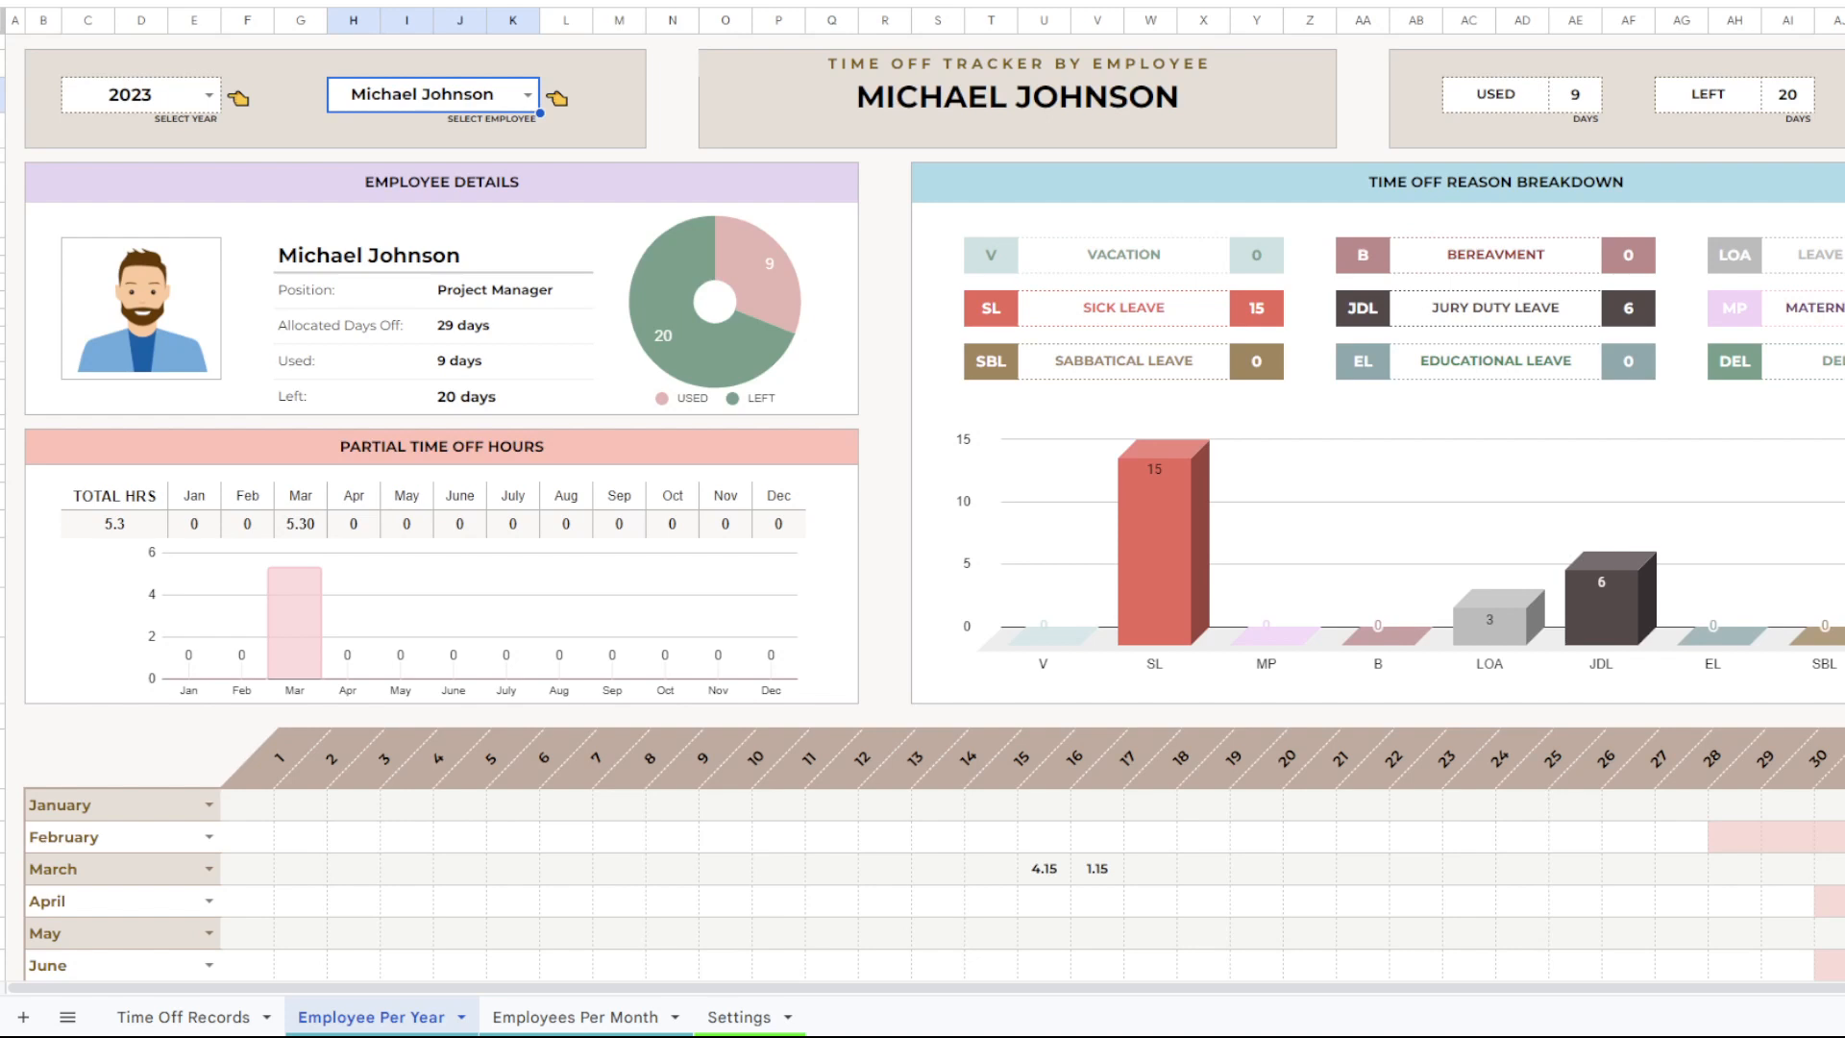
Open the Time Off Records sheet and select an empty Position cell below the records.
scroll(923, 509, down, 2)
scroll(922, 509, up, 2)
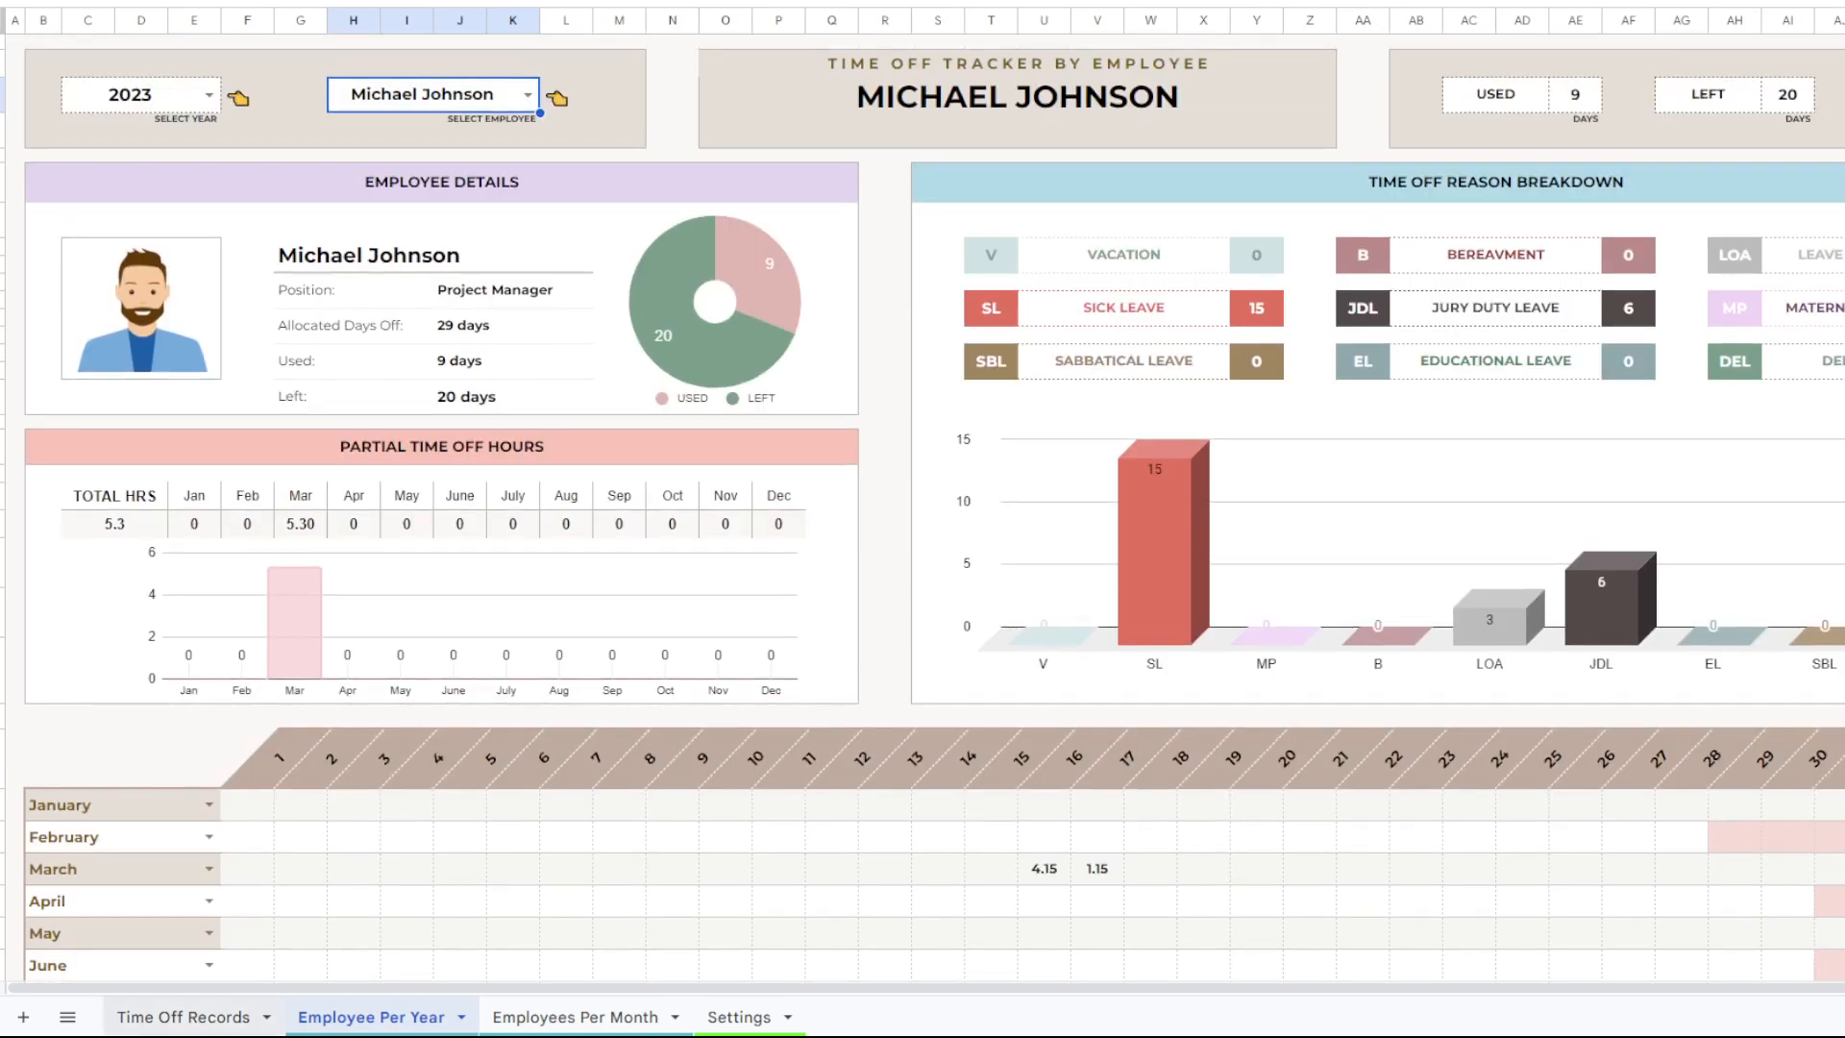
click(187, 1017)
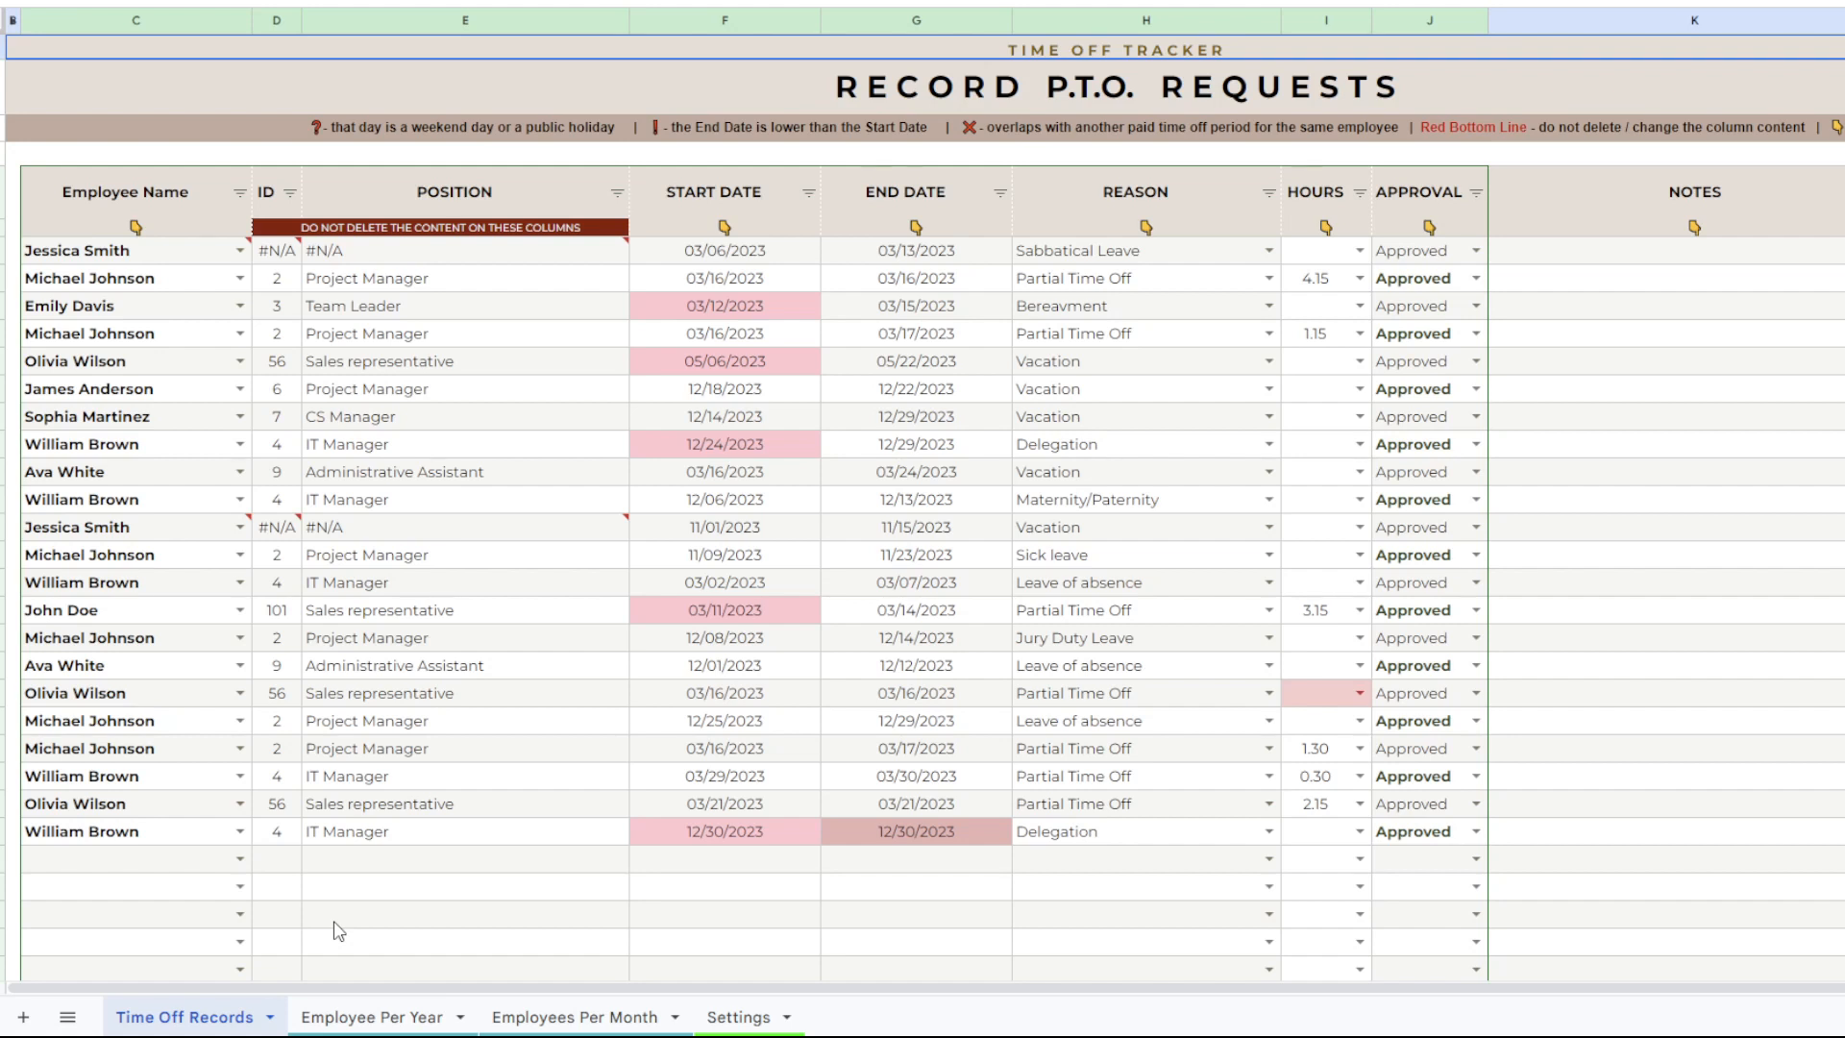
click(380, 894)
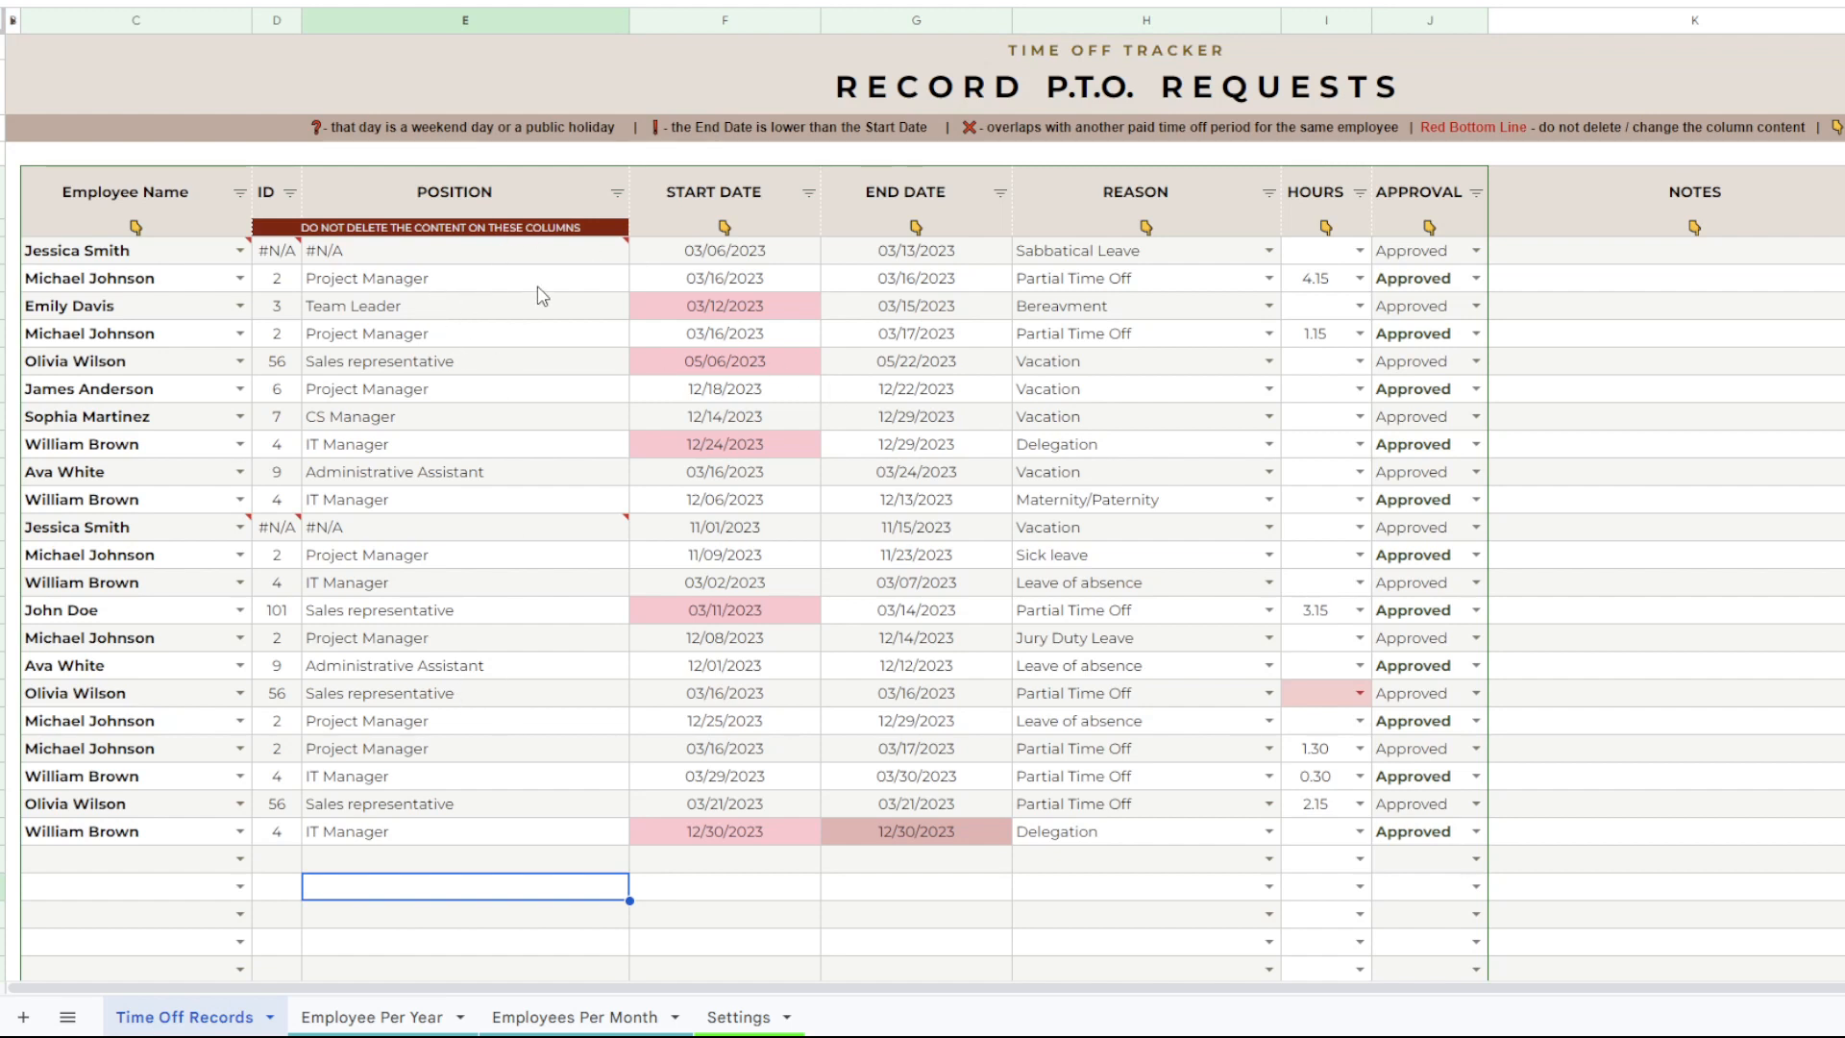
key(Escape)
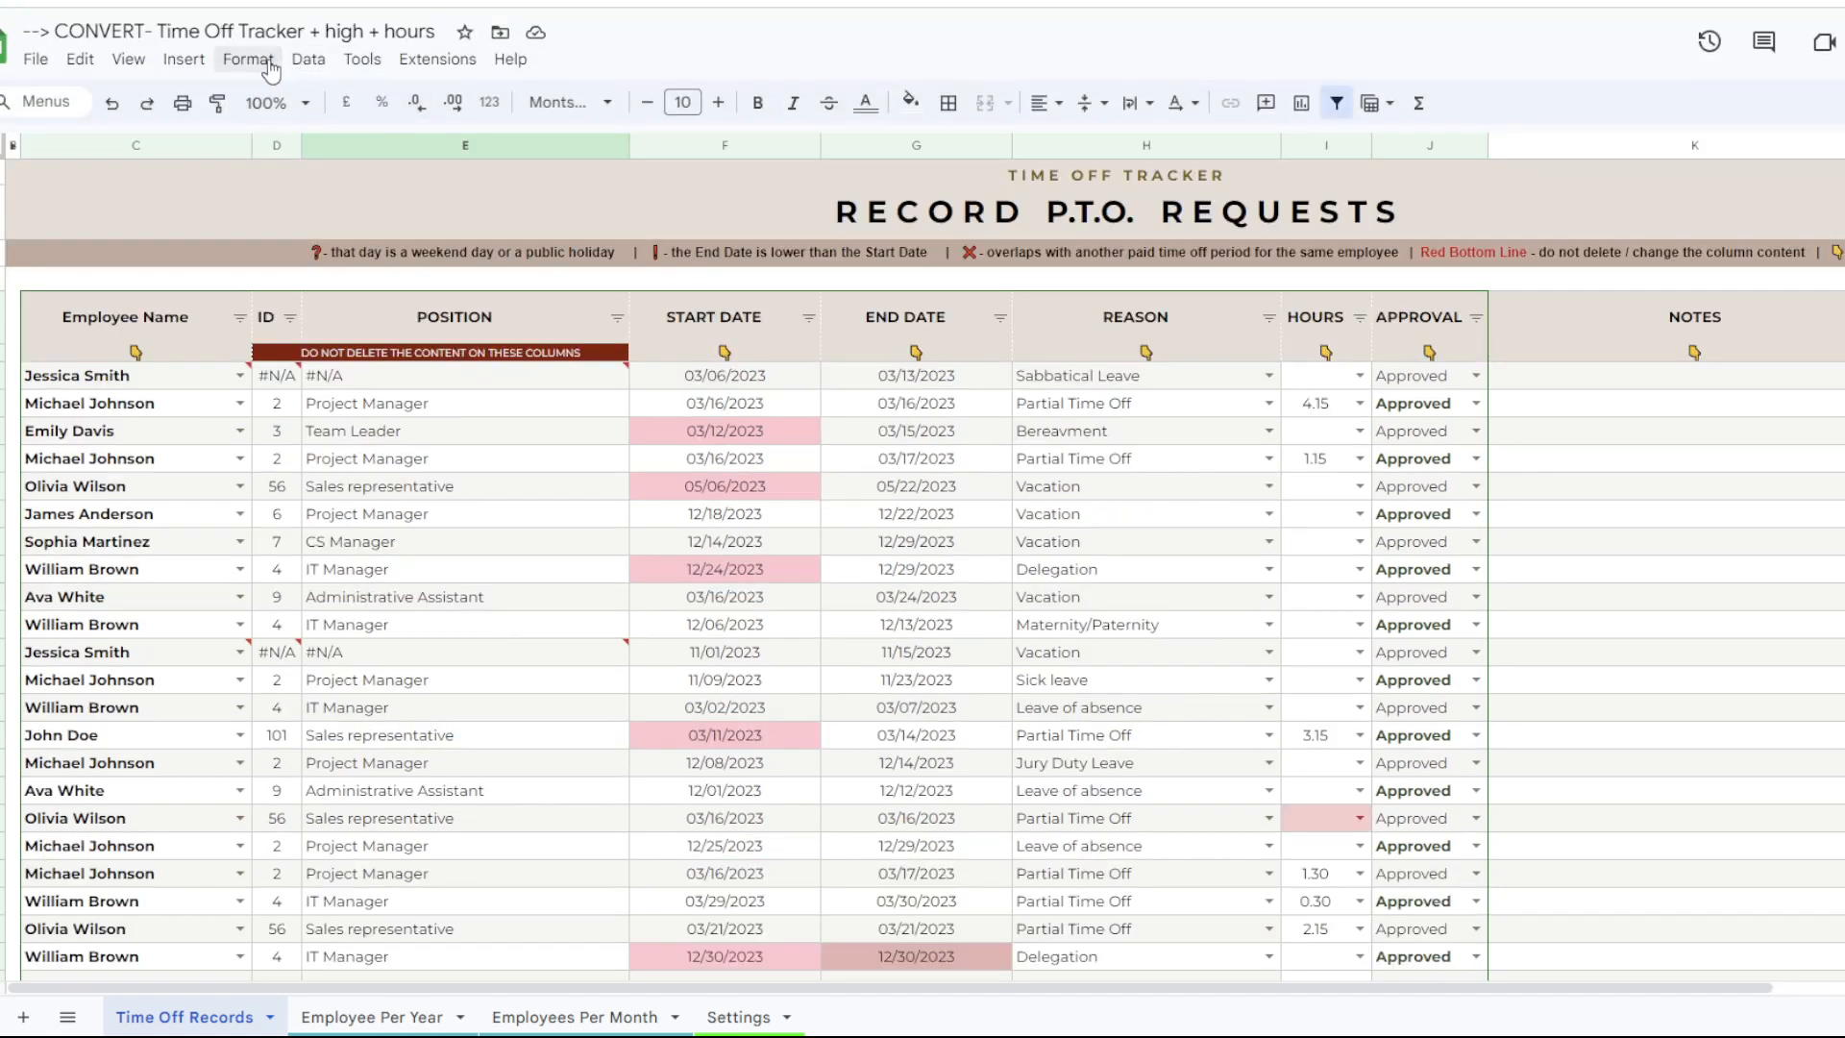
click(130, 61)
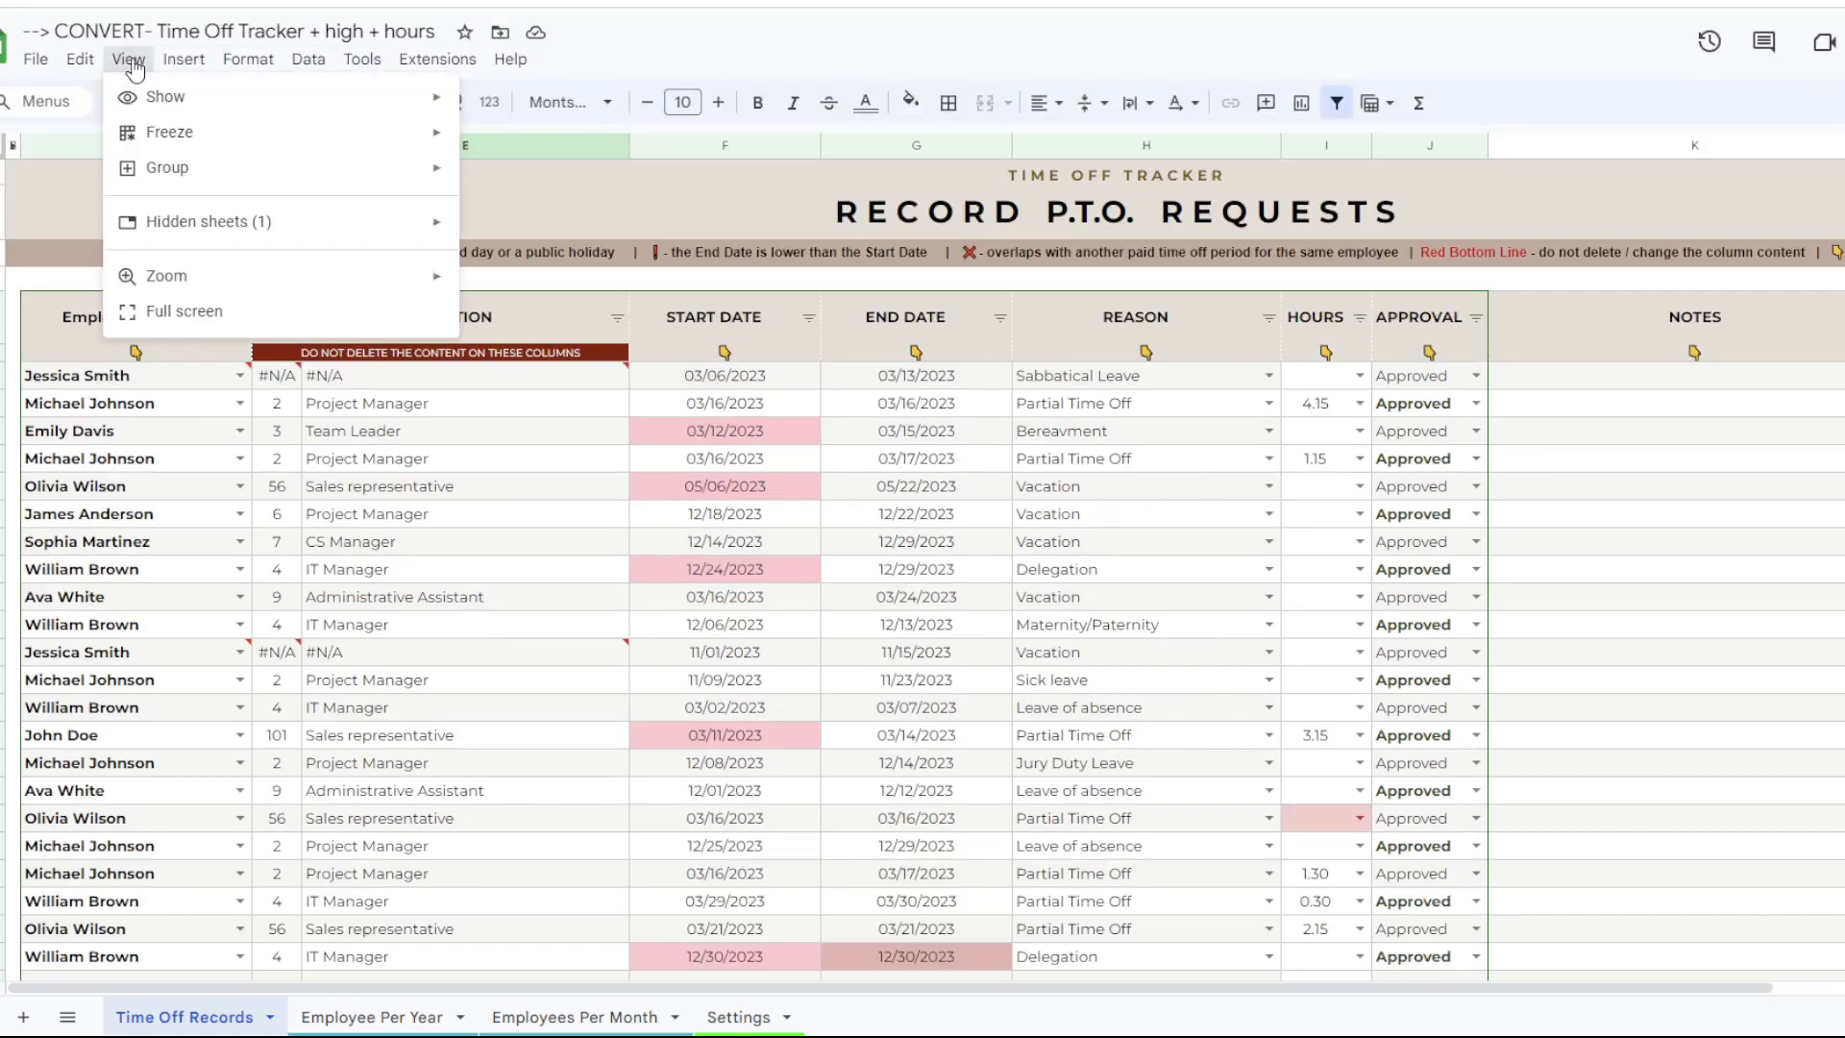
click(181, 306)
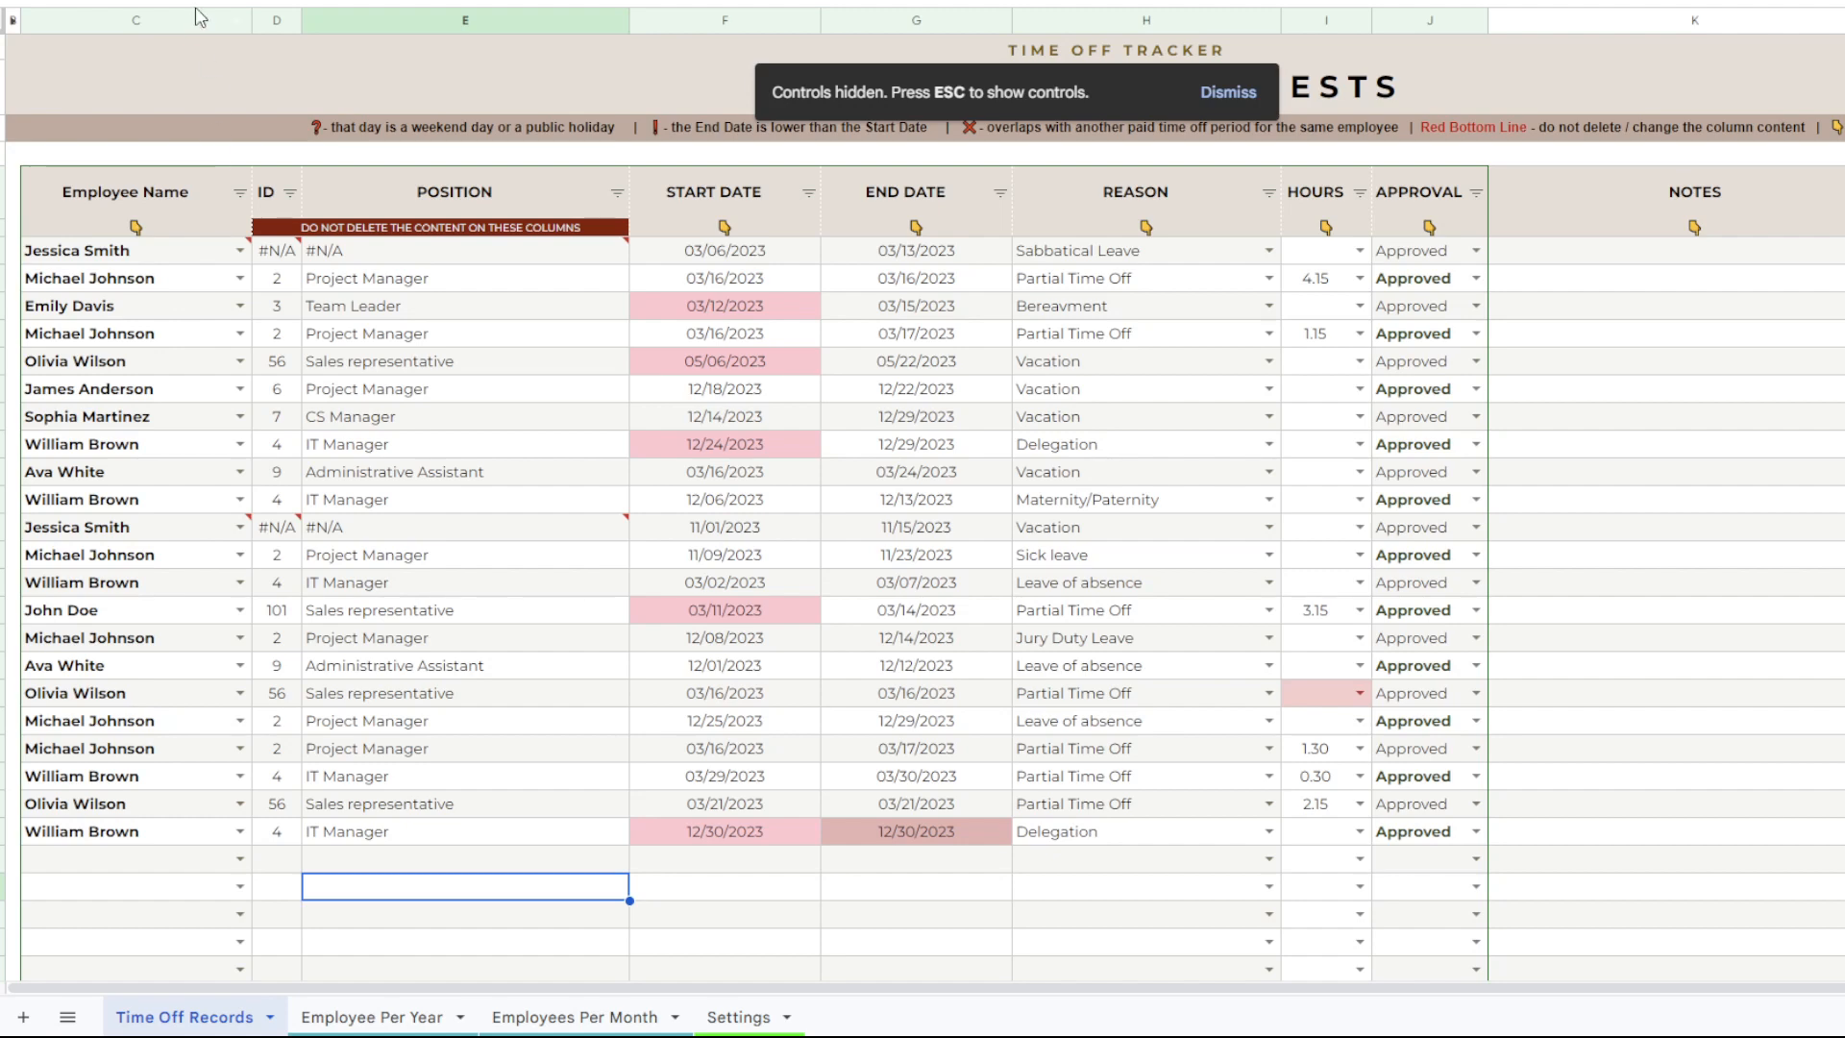
Set the Time Off Records sheet's zoom to 90% and return to full-screen view.
key(Escape)
click(274, 102)
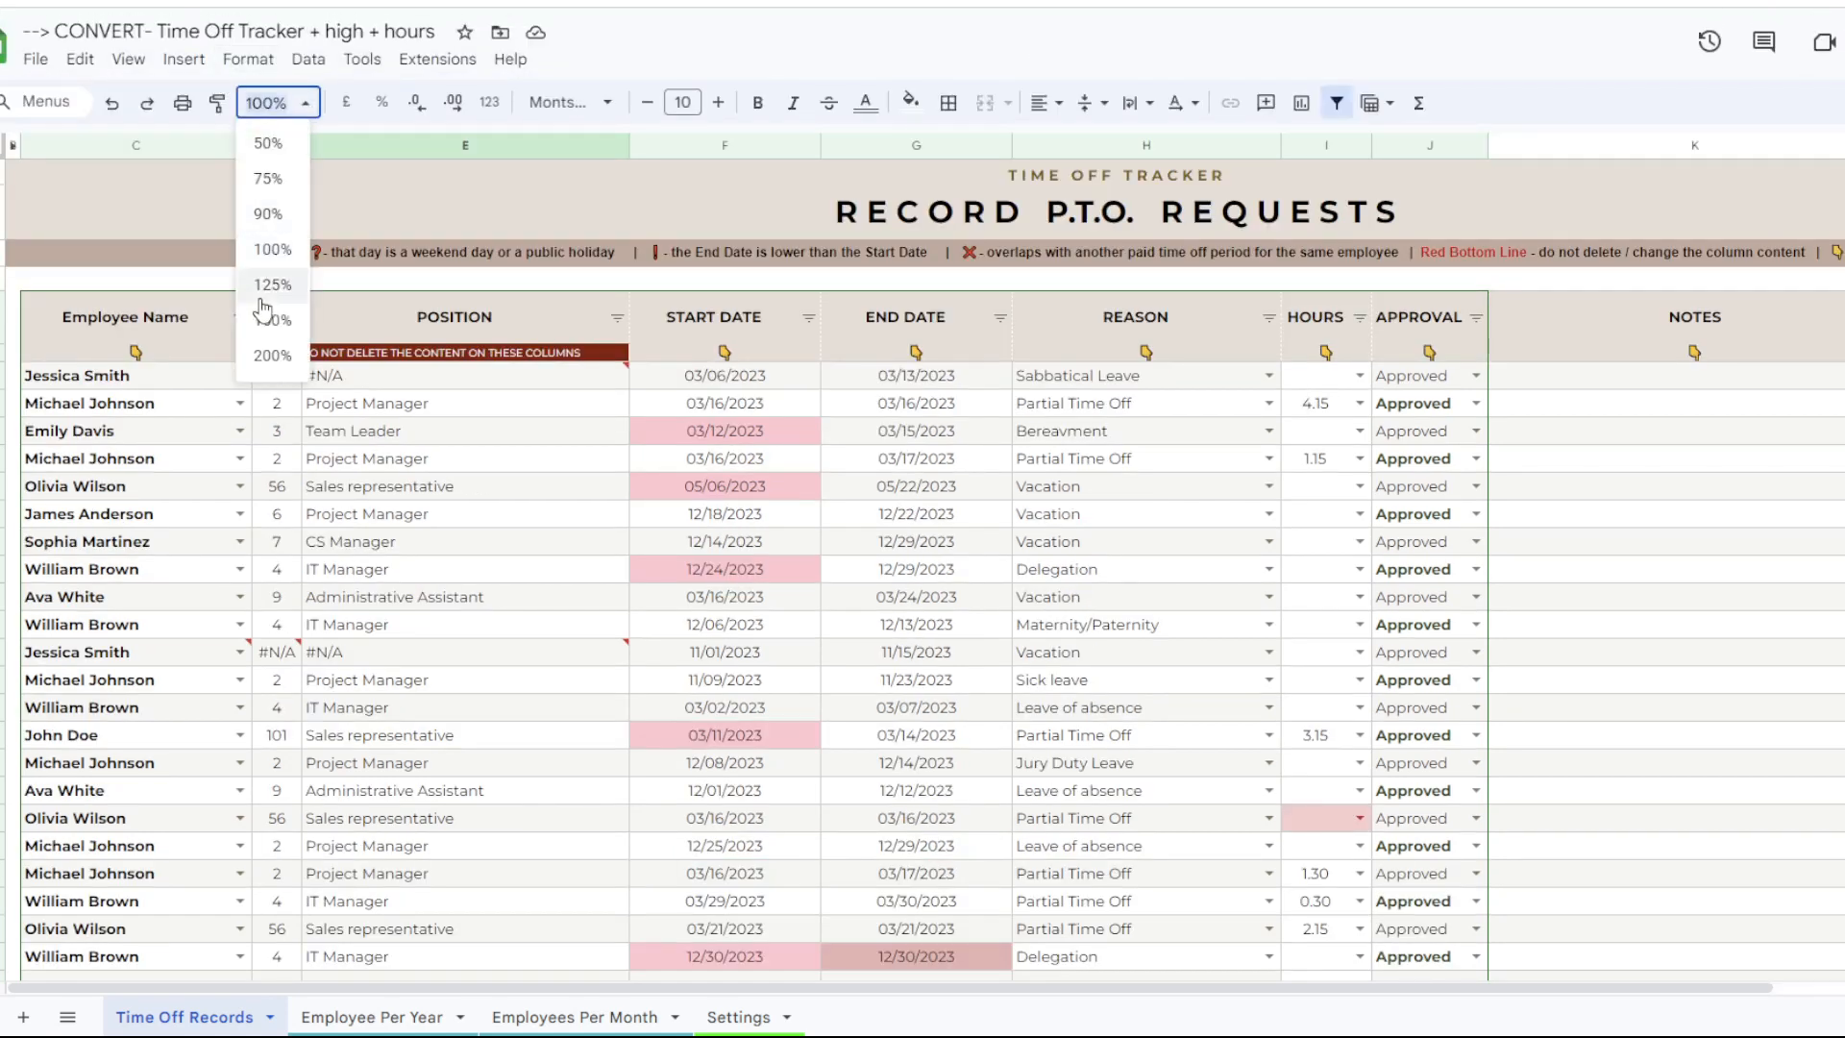
click(269, 214)
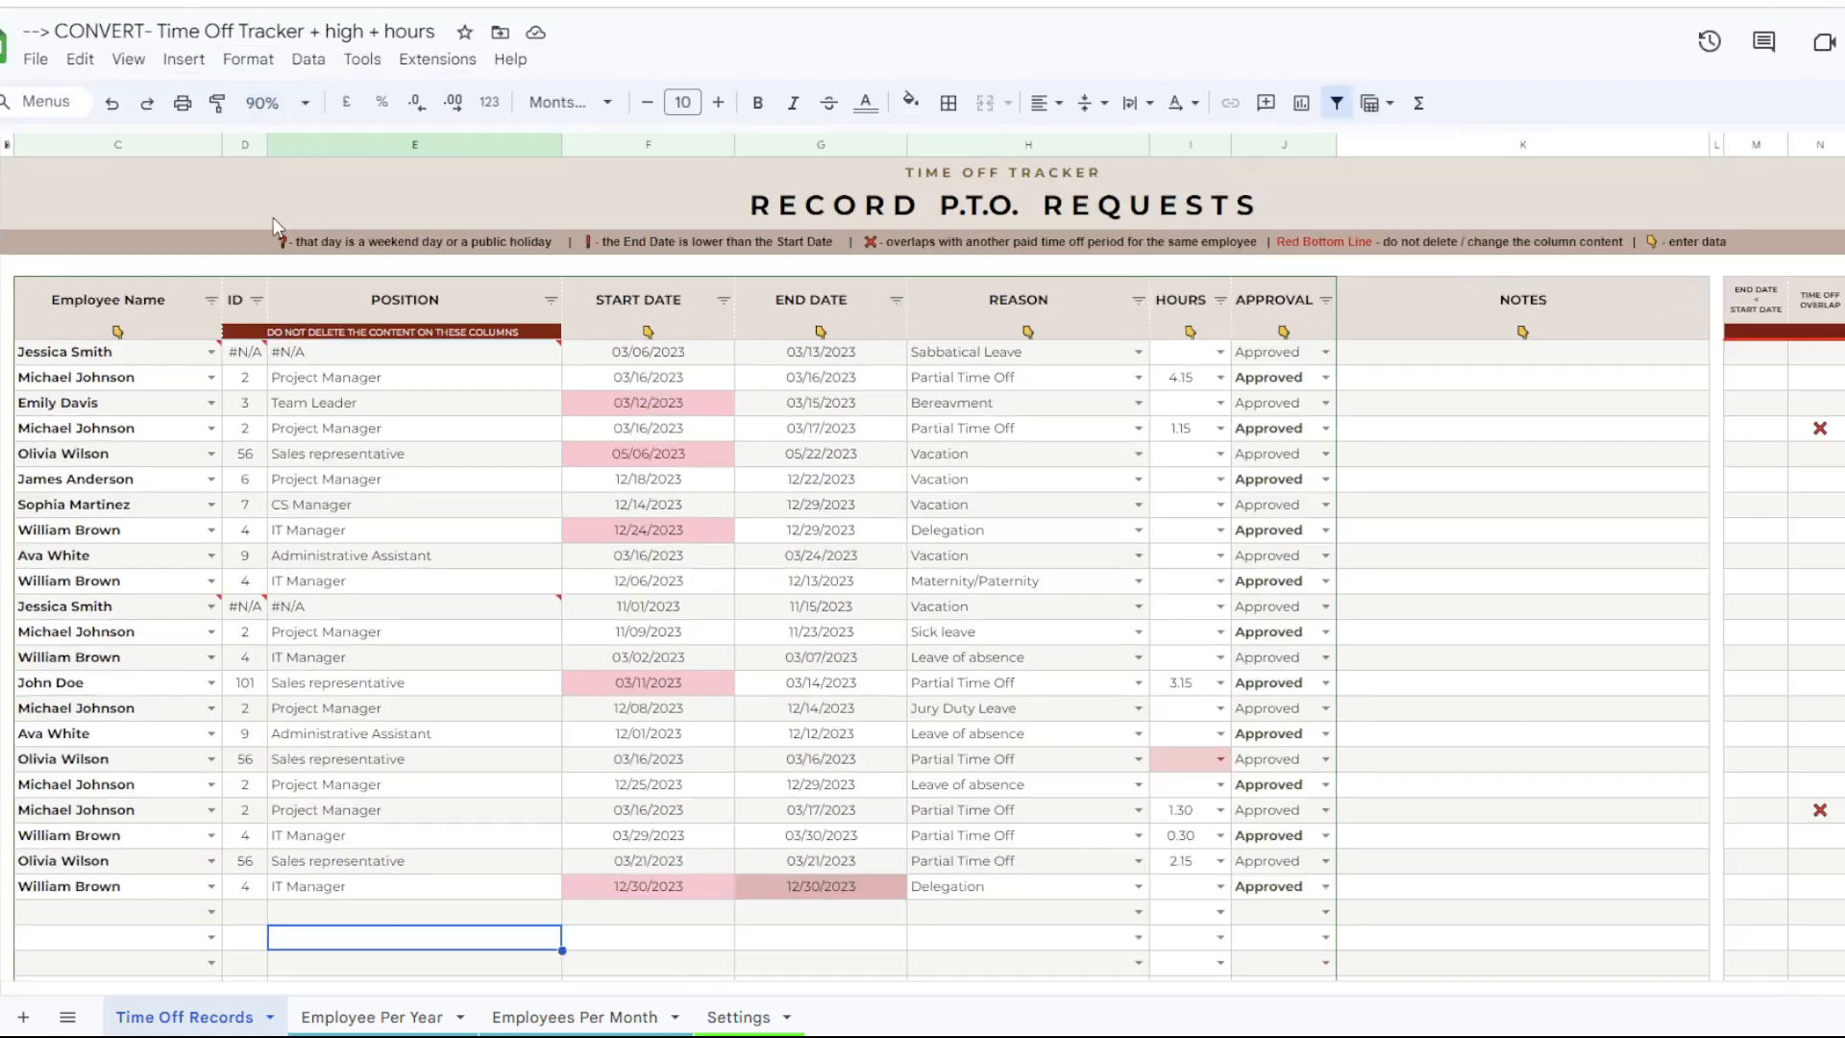
click(183, 60)
click(129, 59)
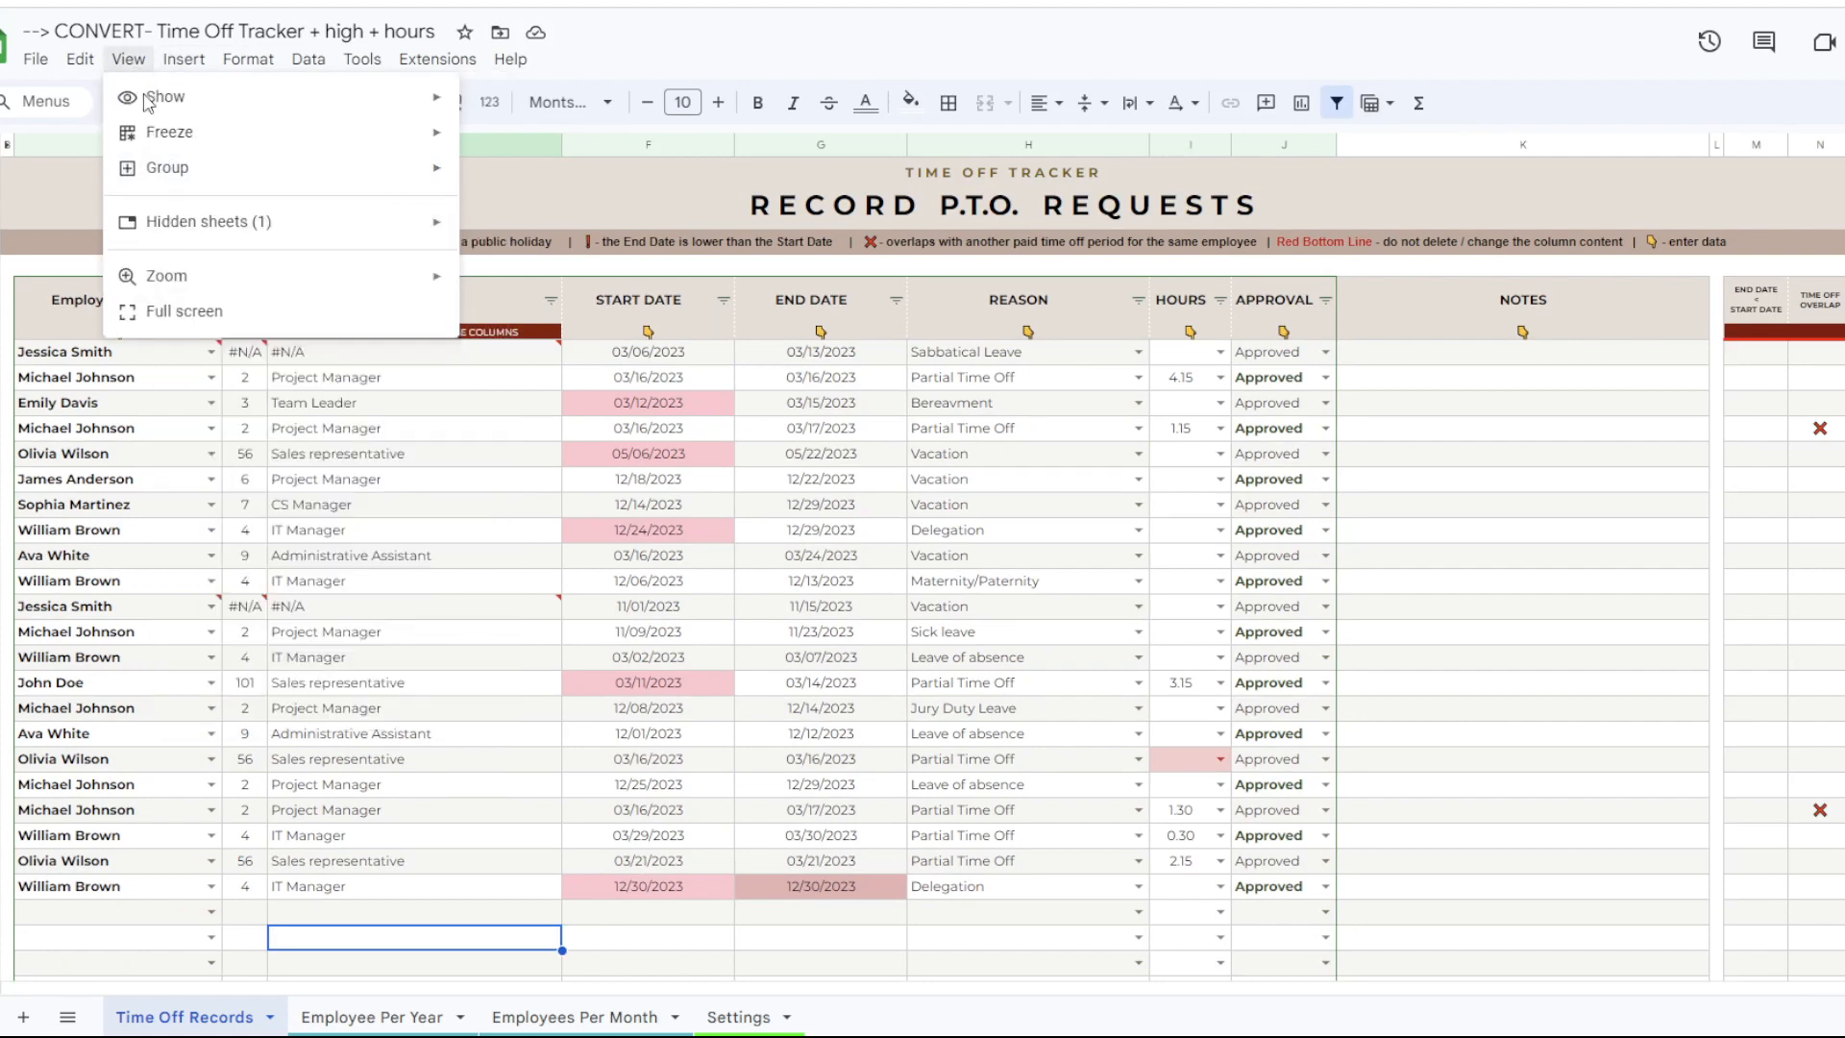
click(159, 310)
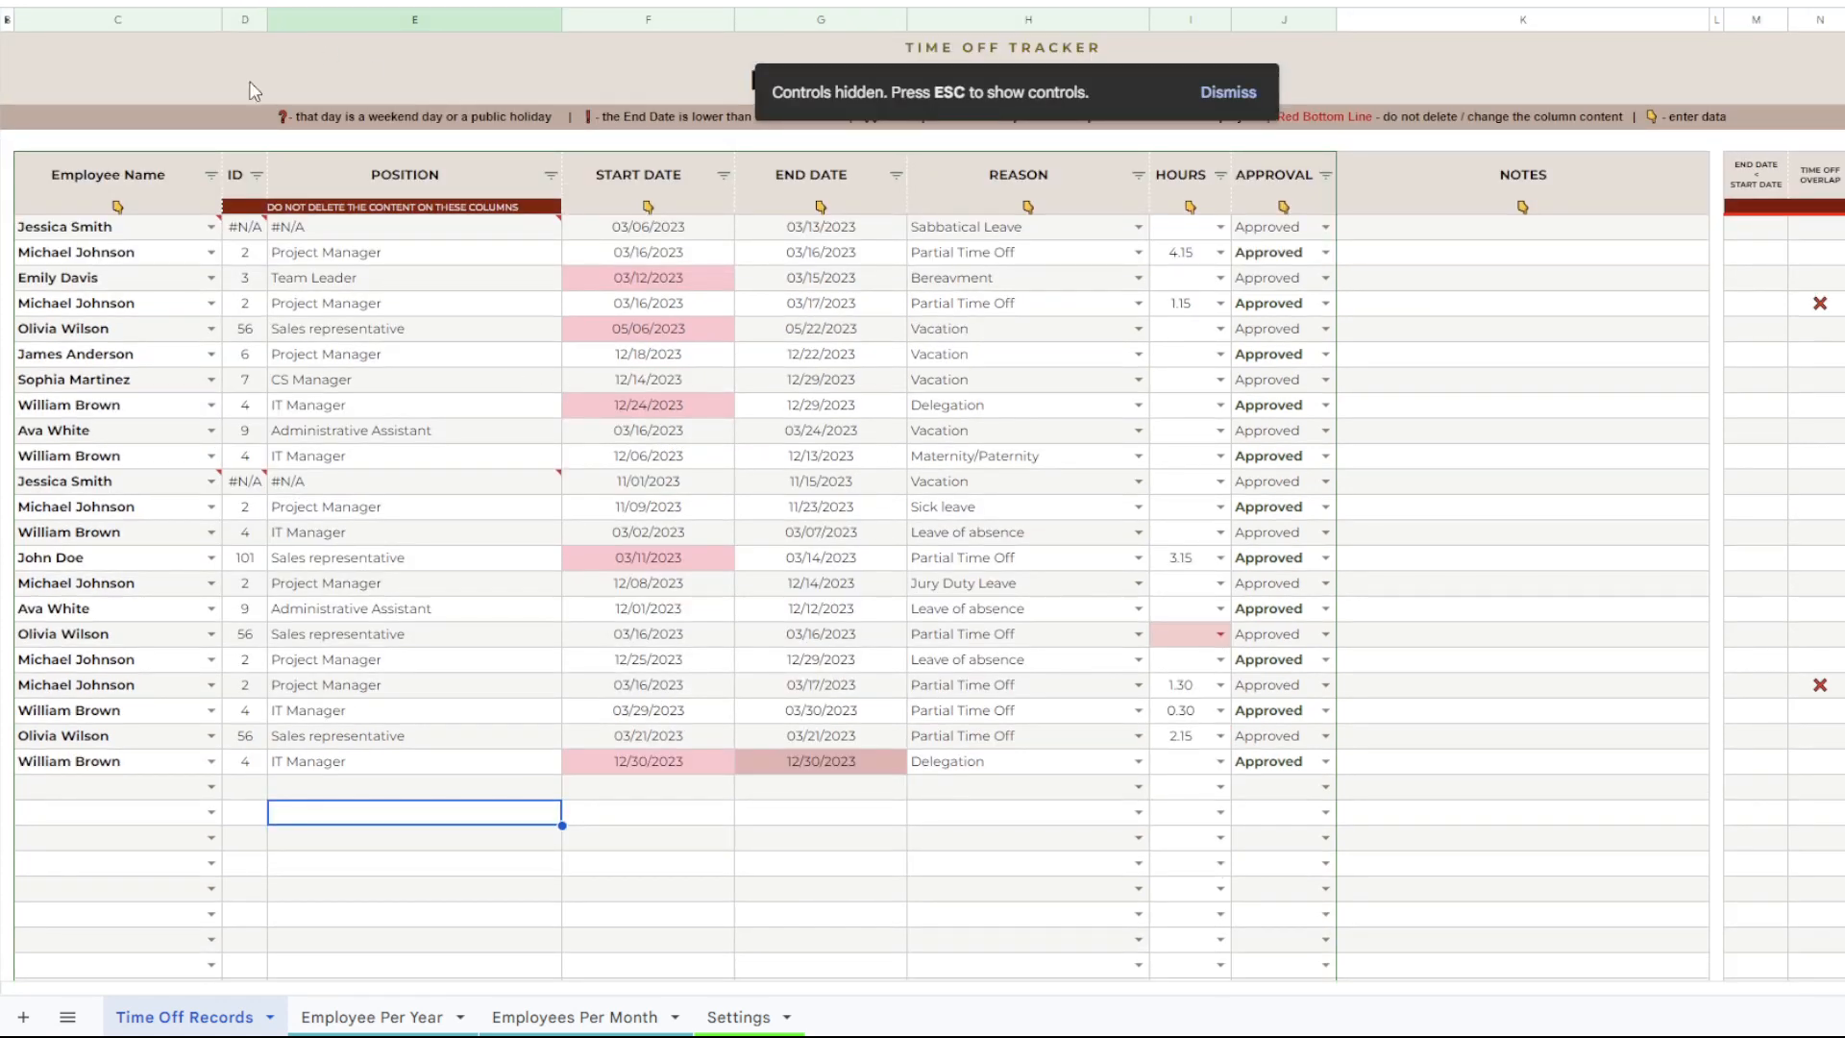
Set the Time Off Records sheet's zoom to a custom 85% and show it in full screen.
key(Escape)
click(259, 102)
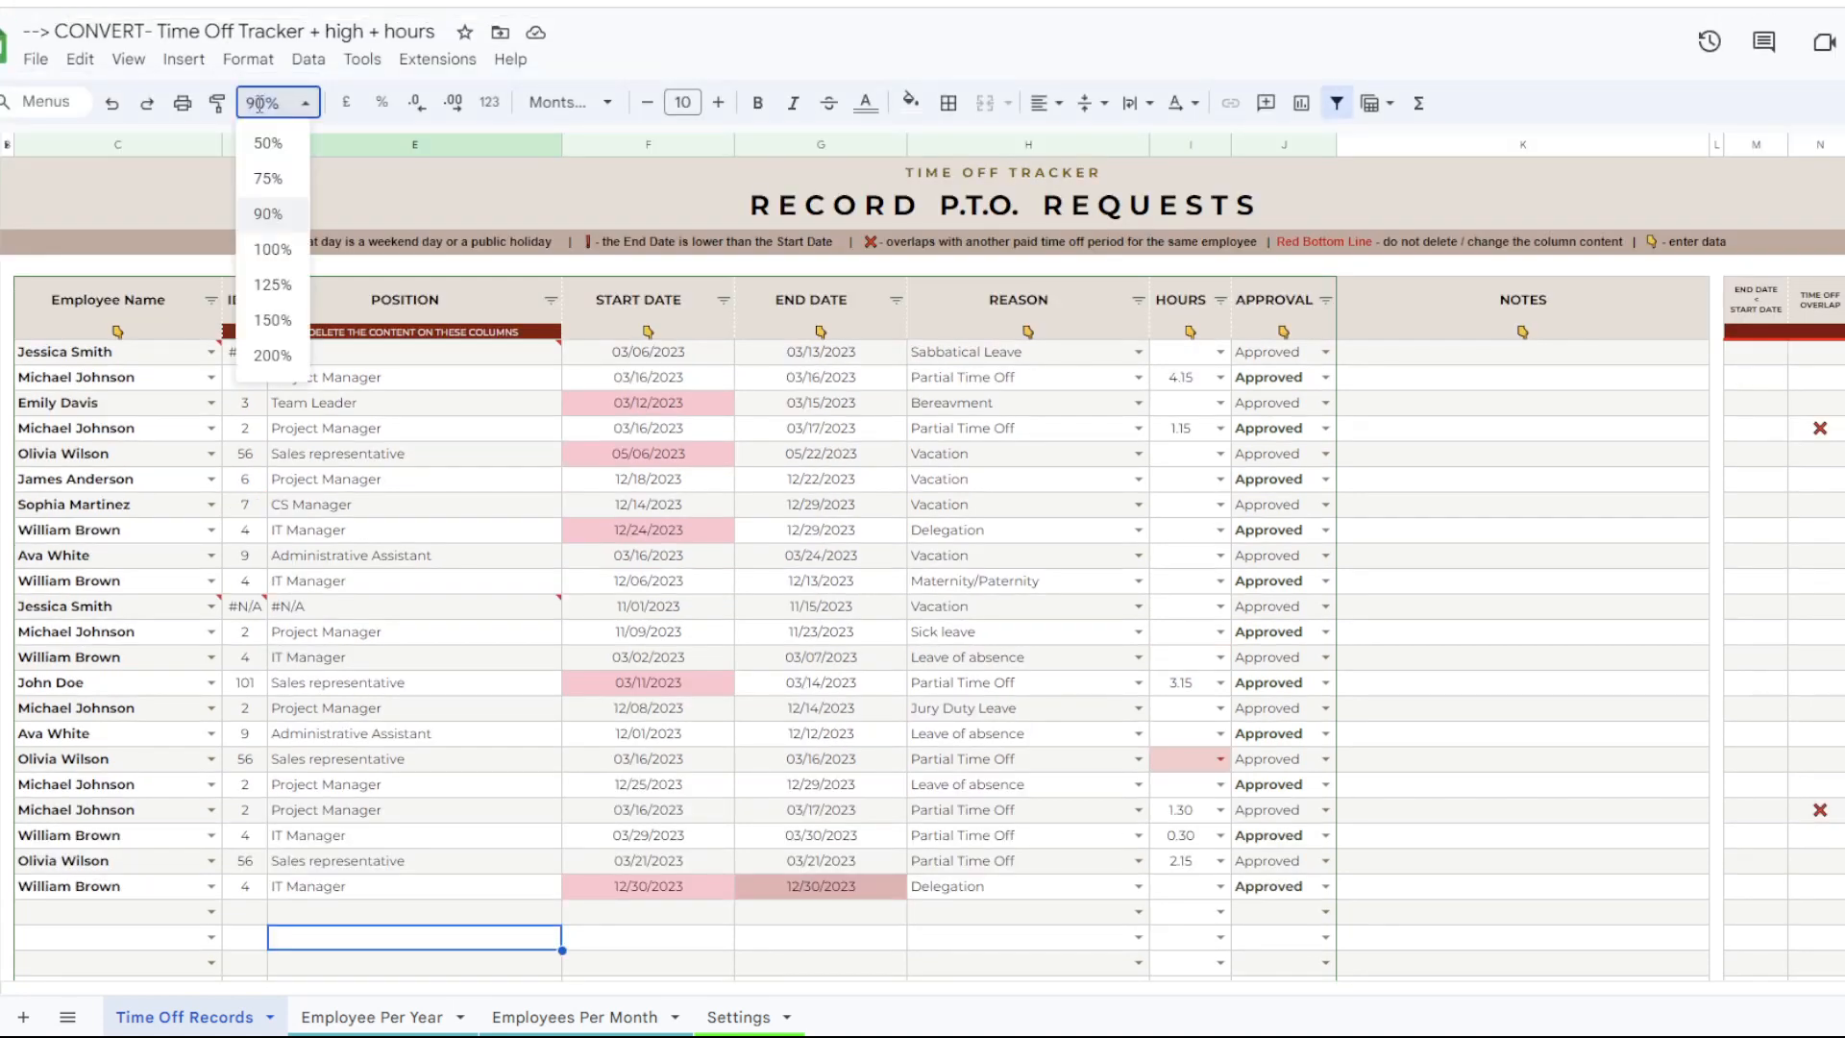
key(BackSpace)
key(BackSpace)
key(BackSpace)
text(85)
key(Return)
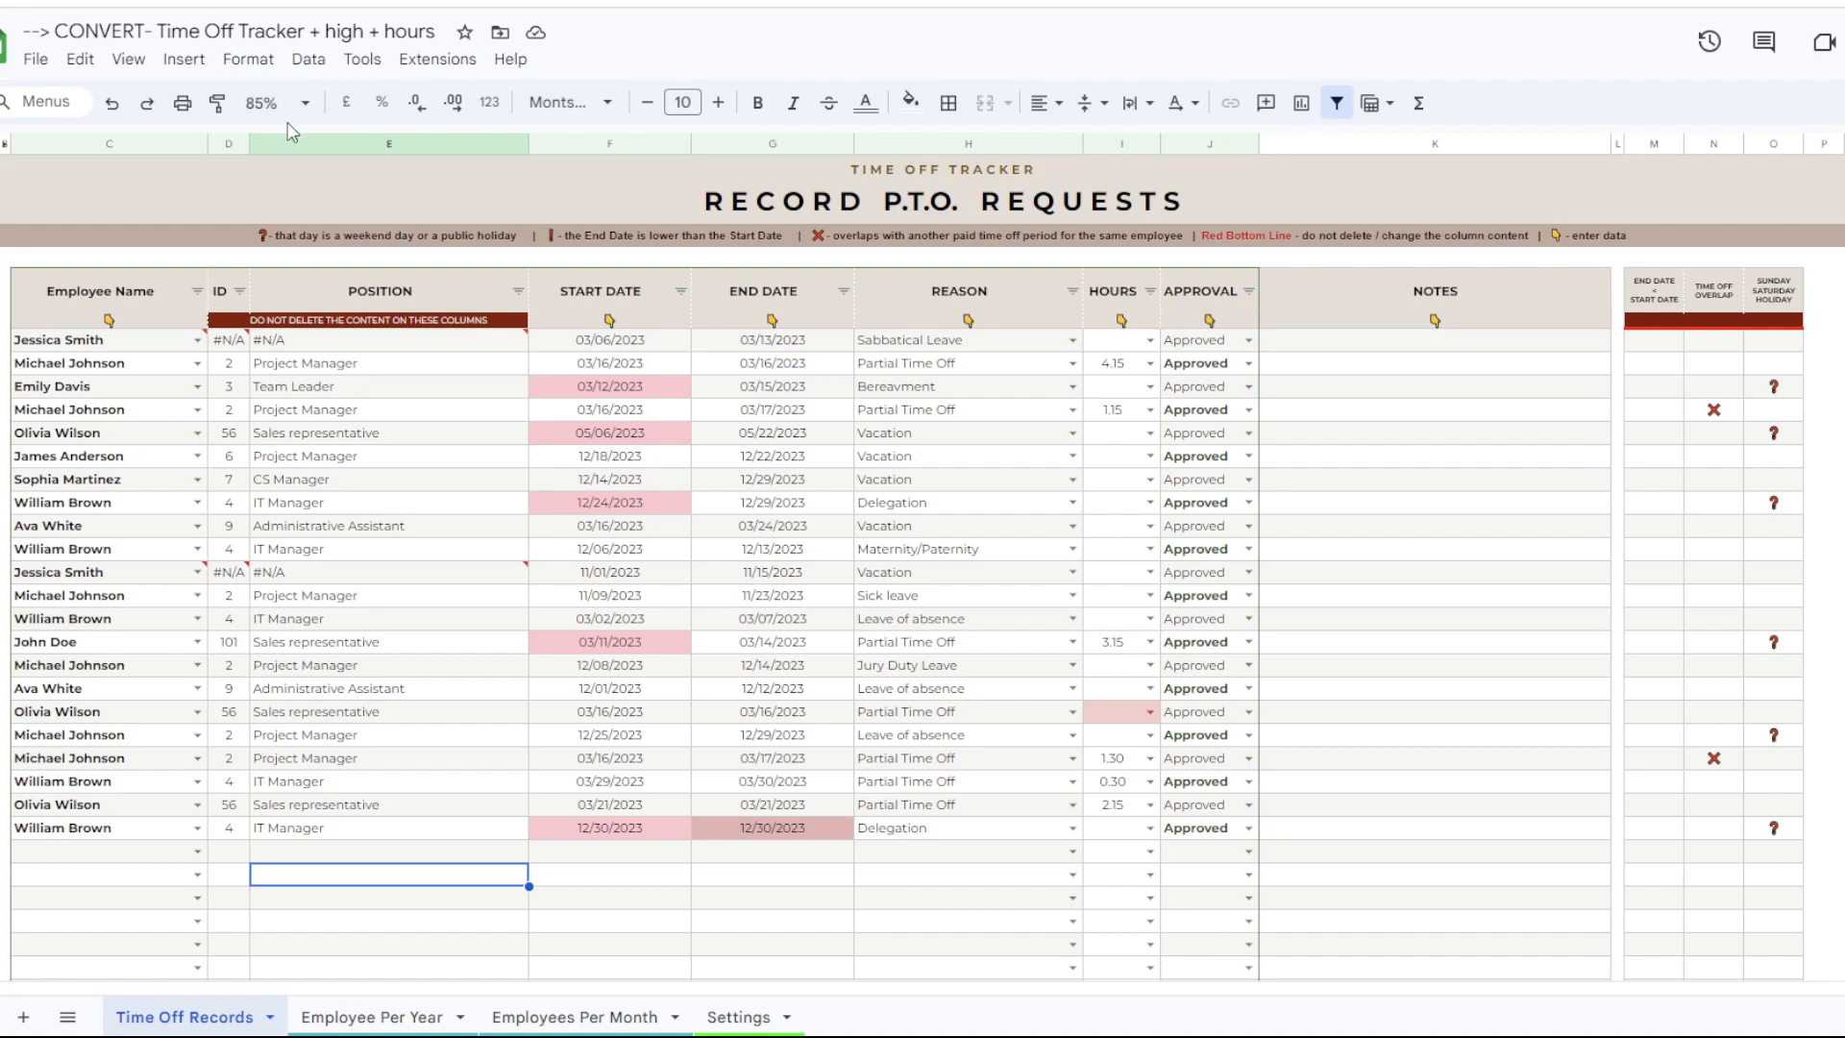
click(144, 66)
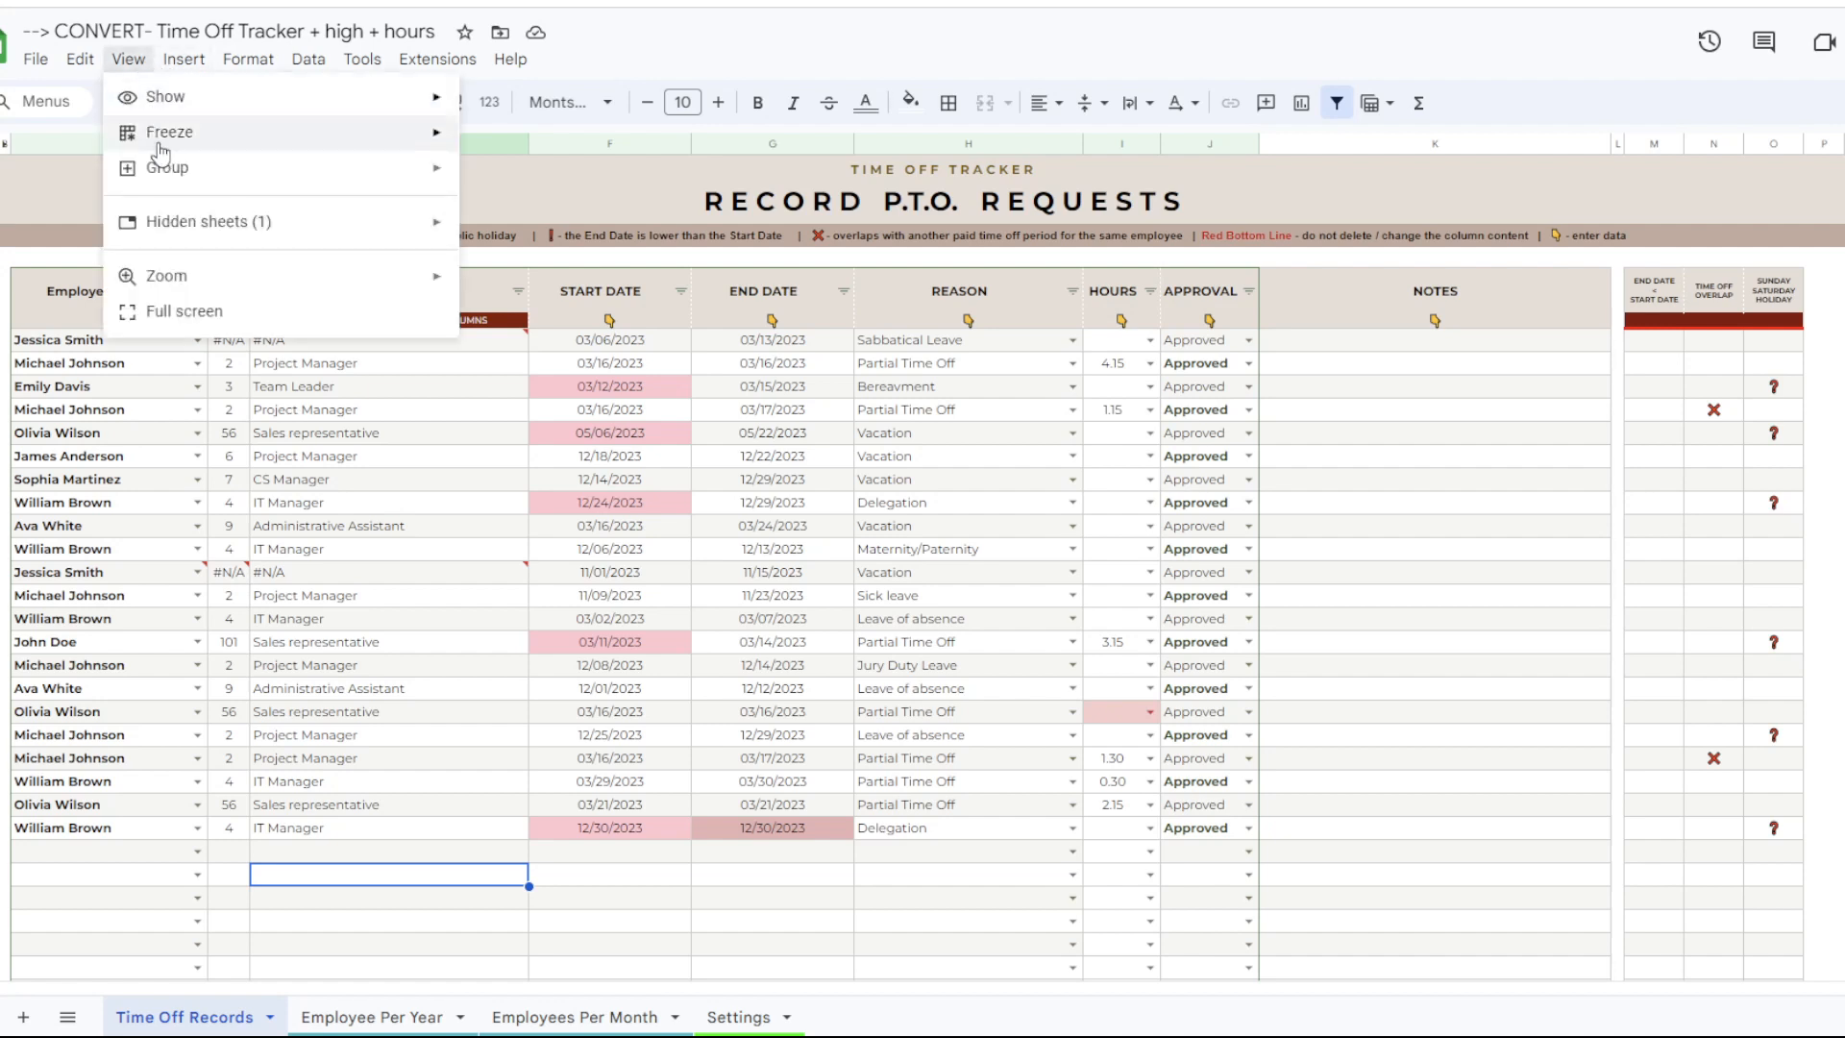
click(168, 315)
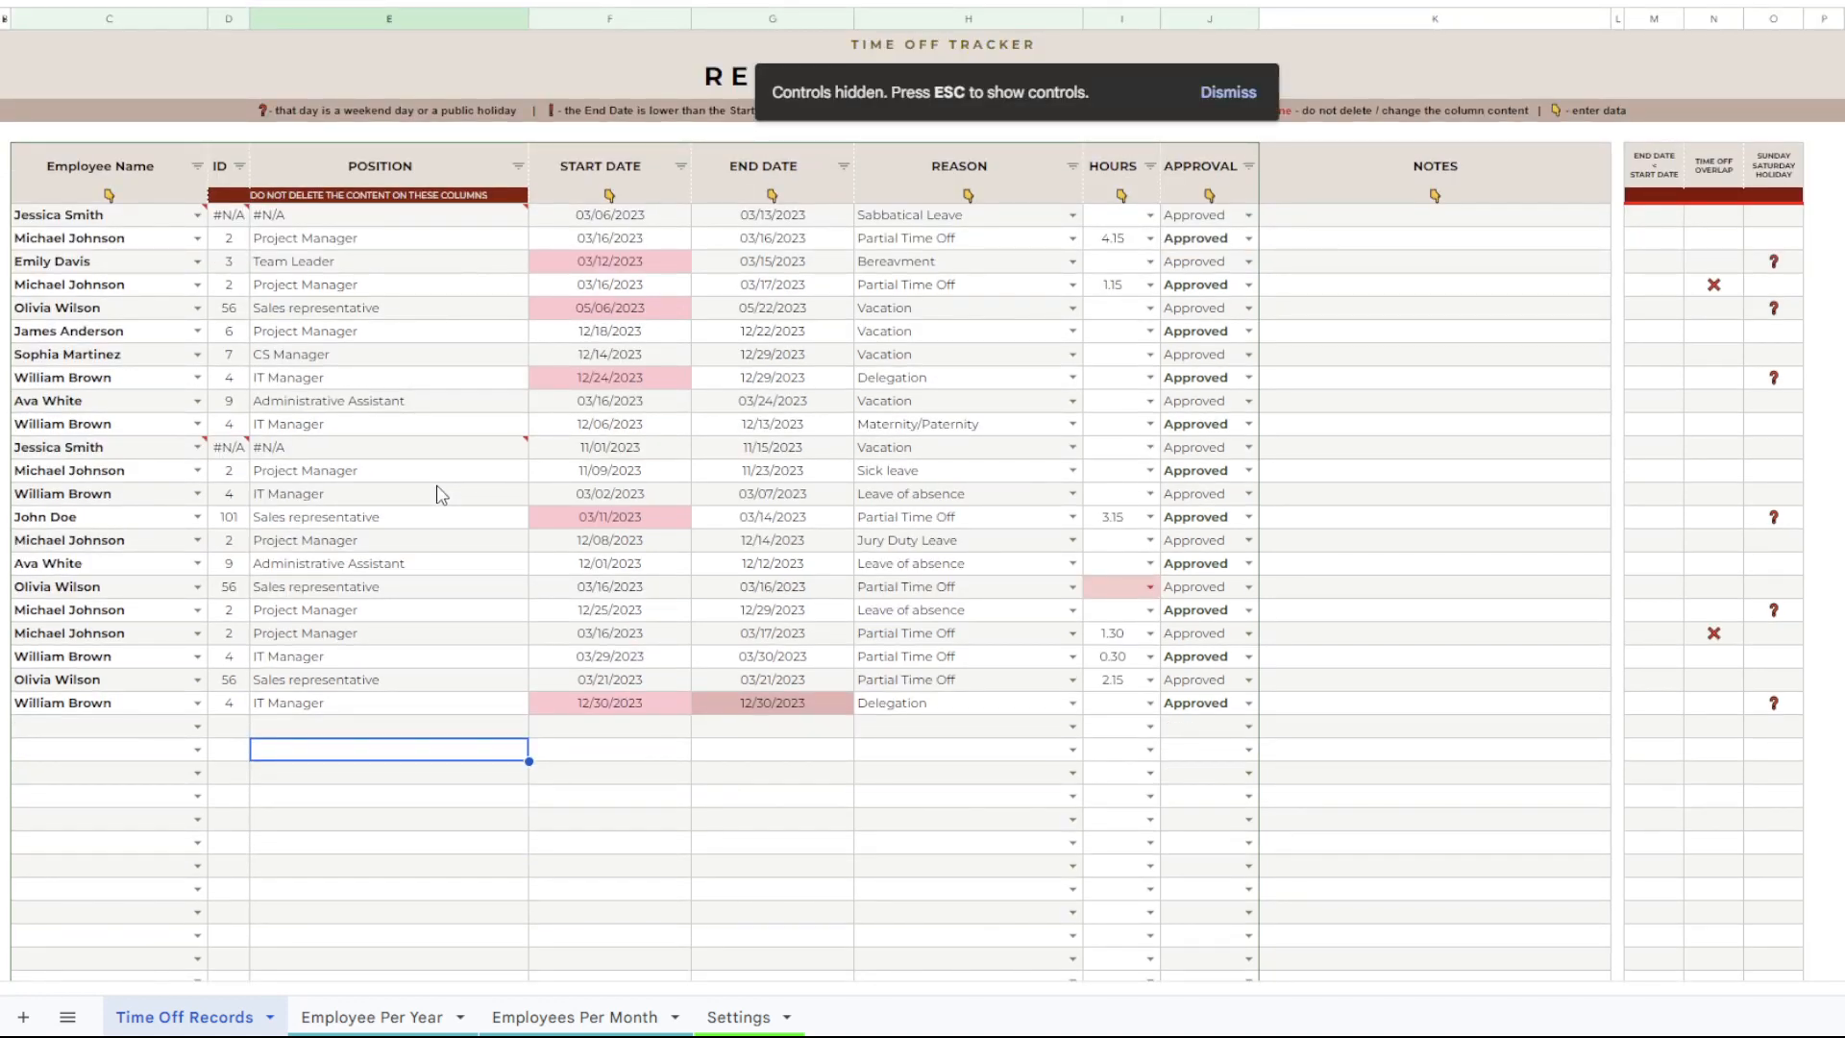
Take a look at the Settings sheet and return to the Time Off Records sheet.
click(560, 635)
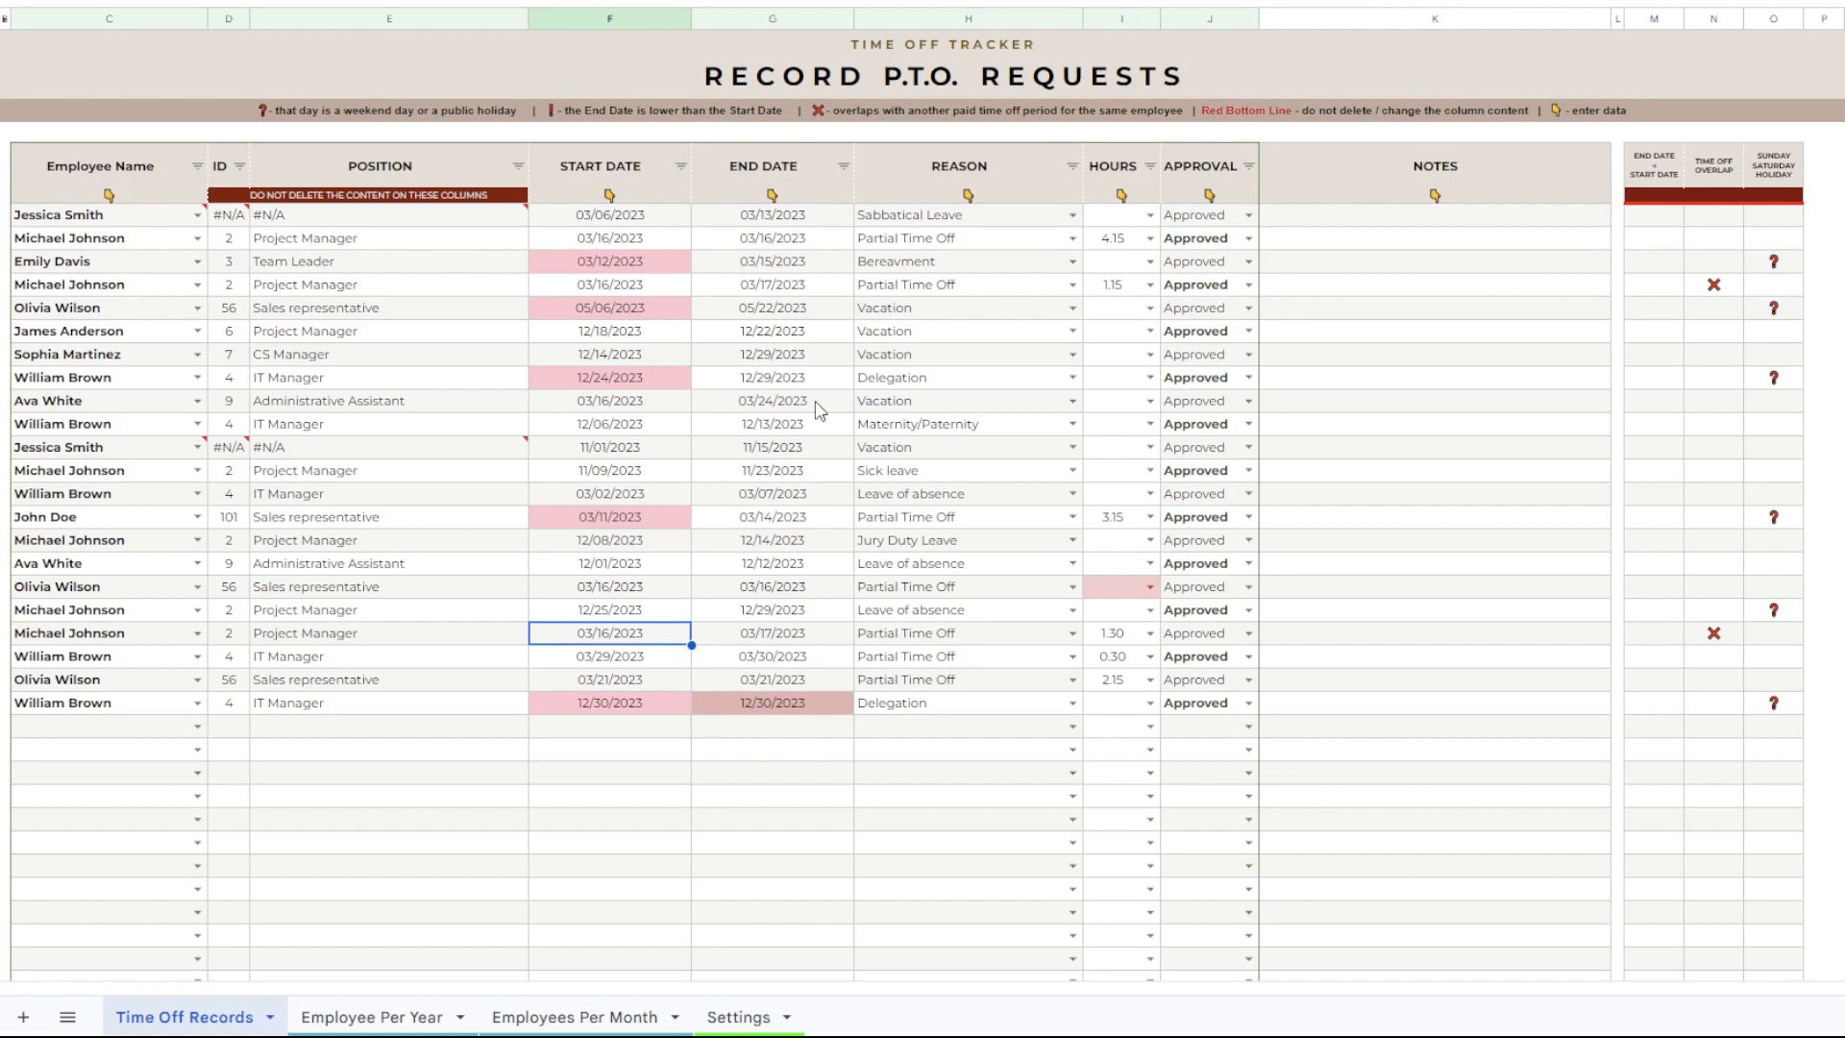
click(735, 1011)
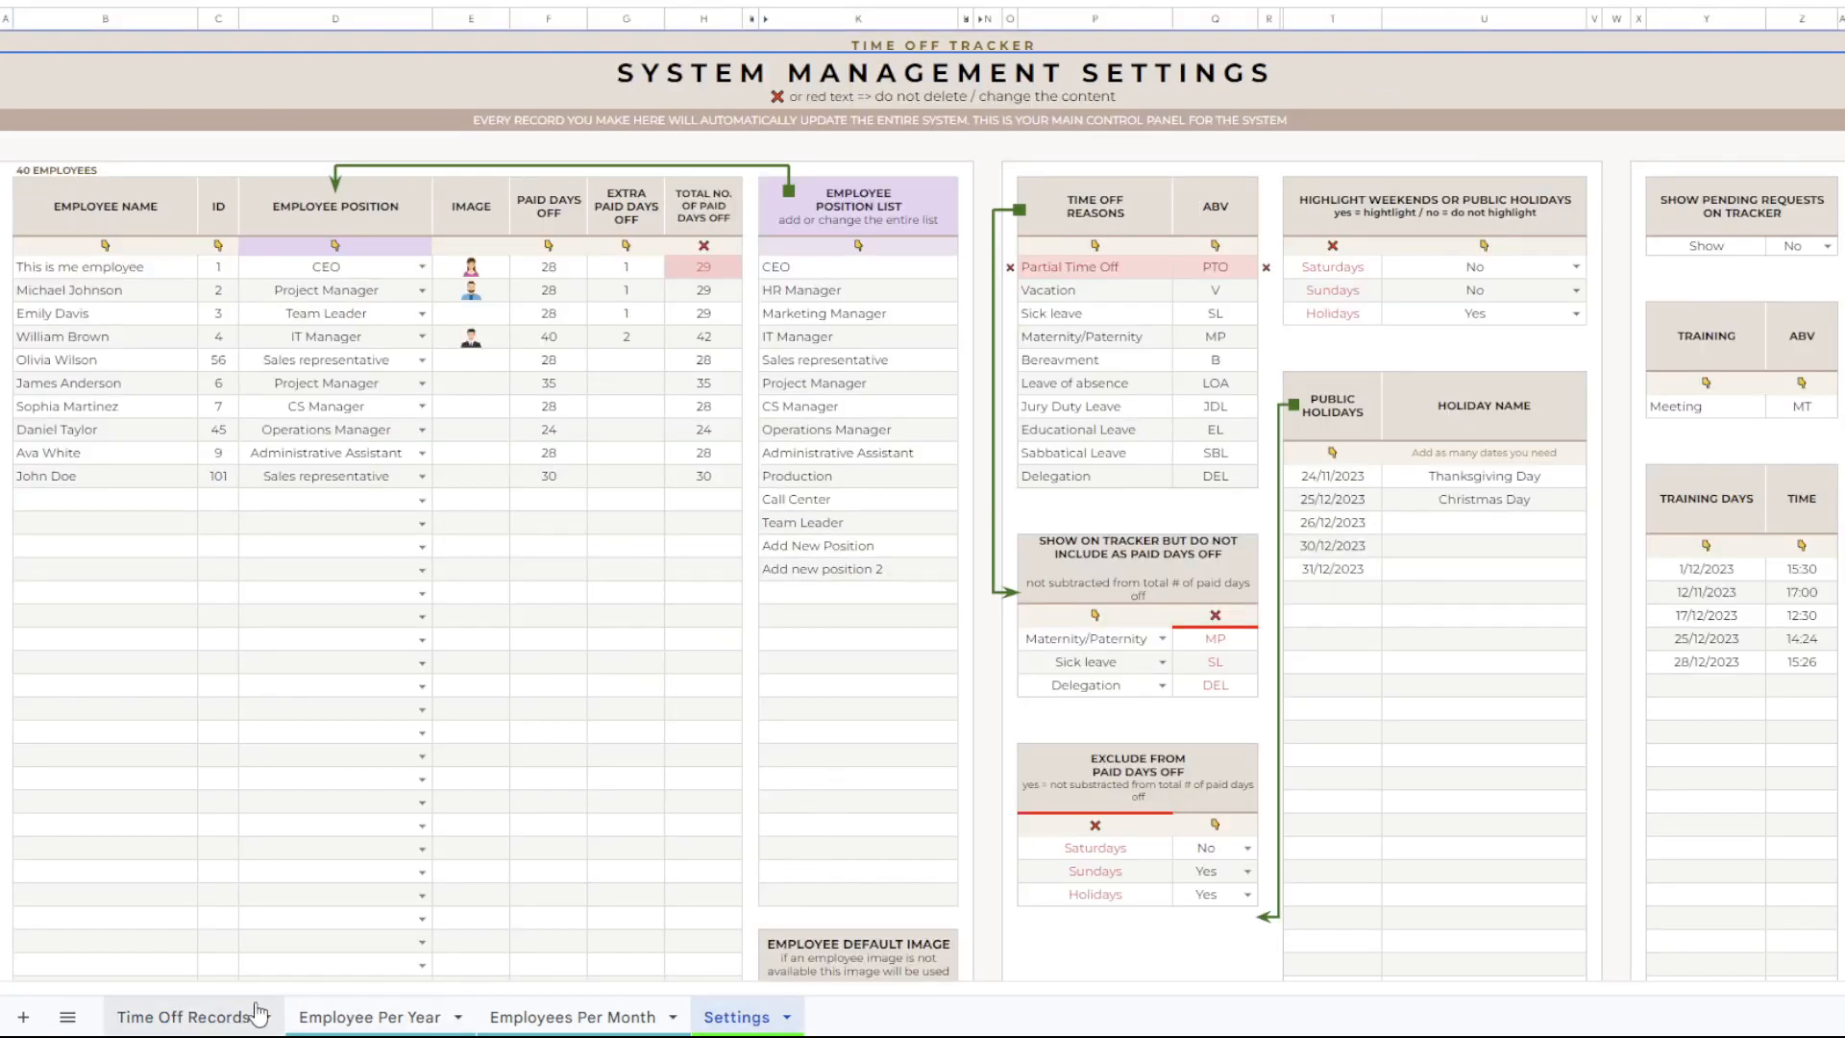
click(229, 1015)
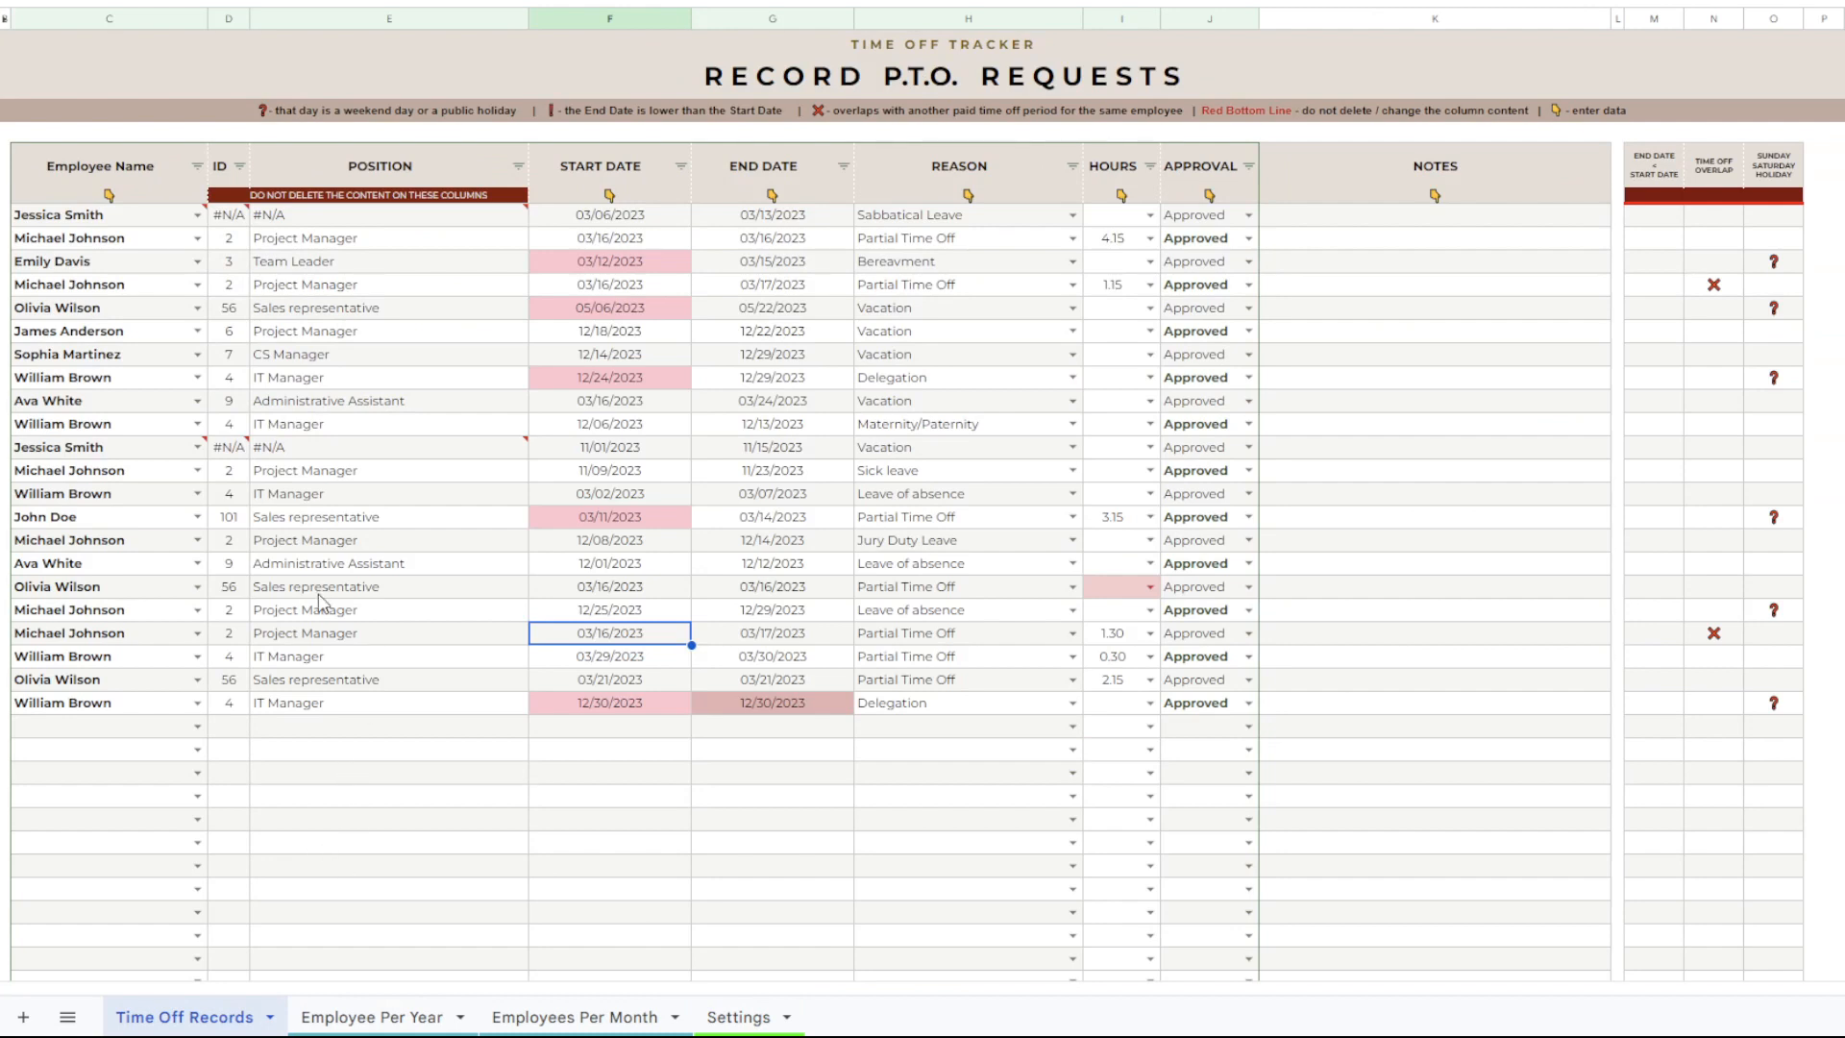
Clear the sample entries from the Employee Name column and from the Start Date through Approval columns, leaving the ID and Position formulas untouched.
drag(128, 220, 166, 704)
key(Delete)
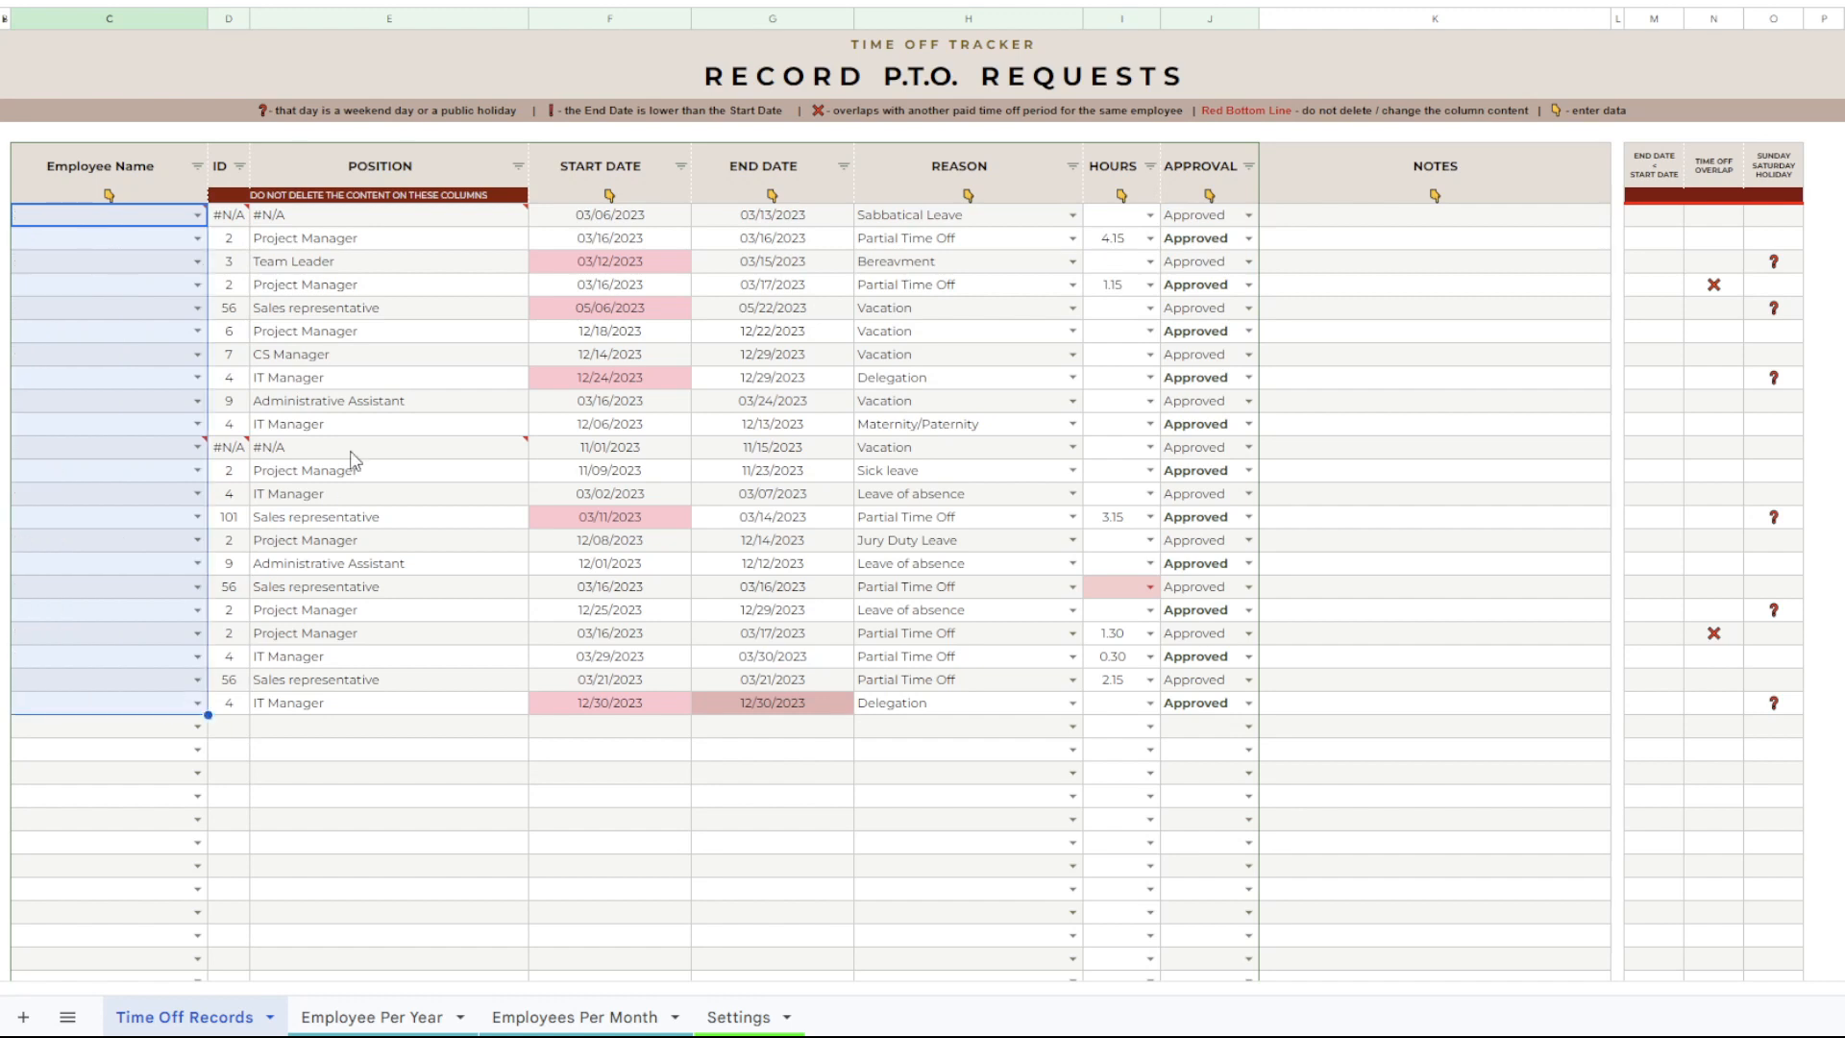
drag(568, 225, 1220, 703)
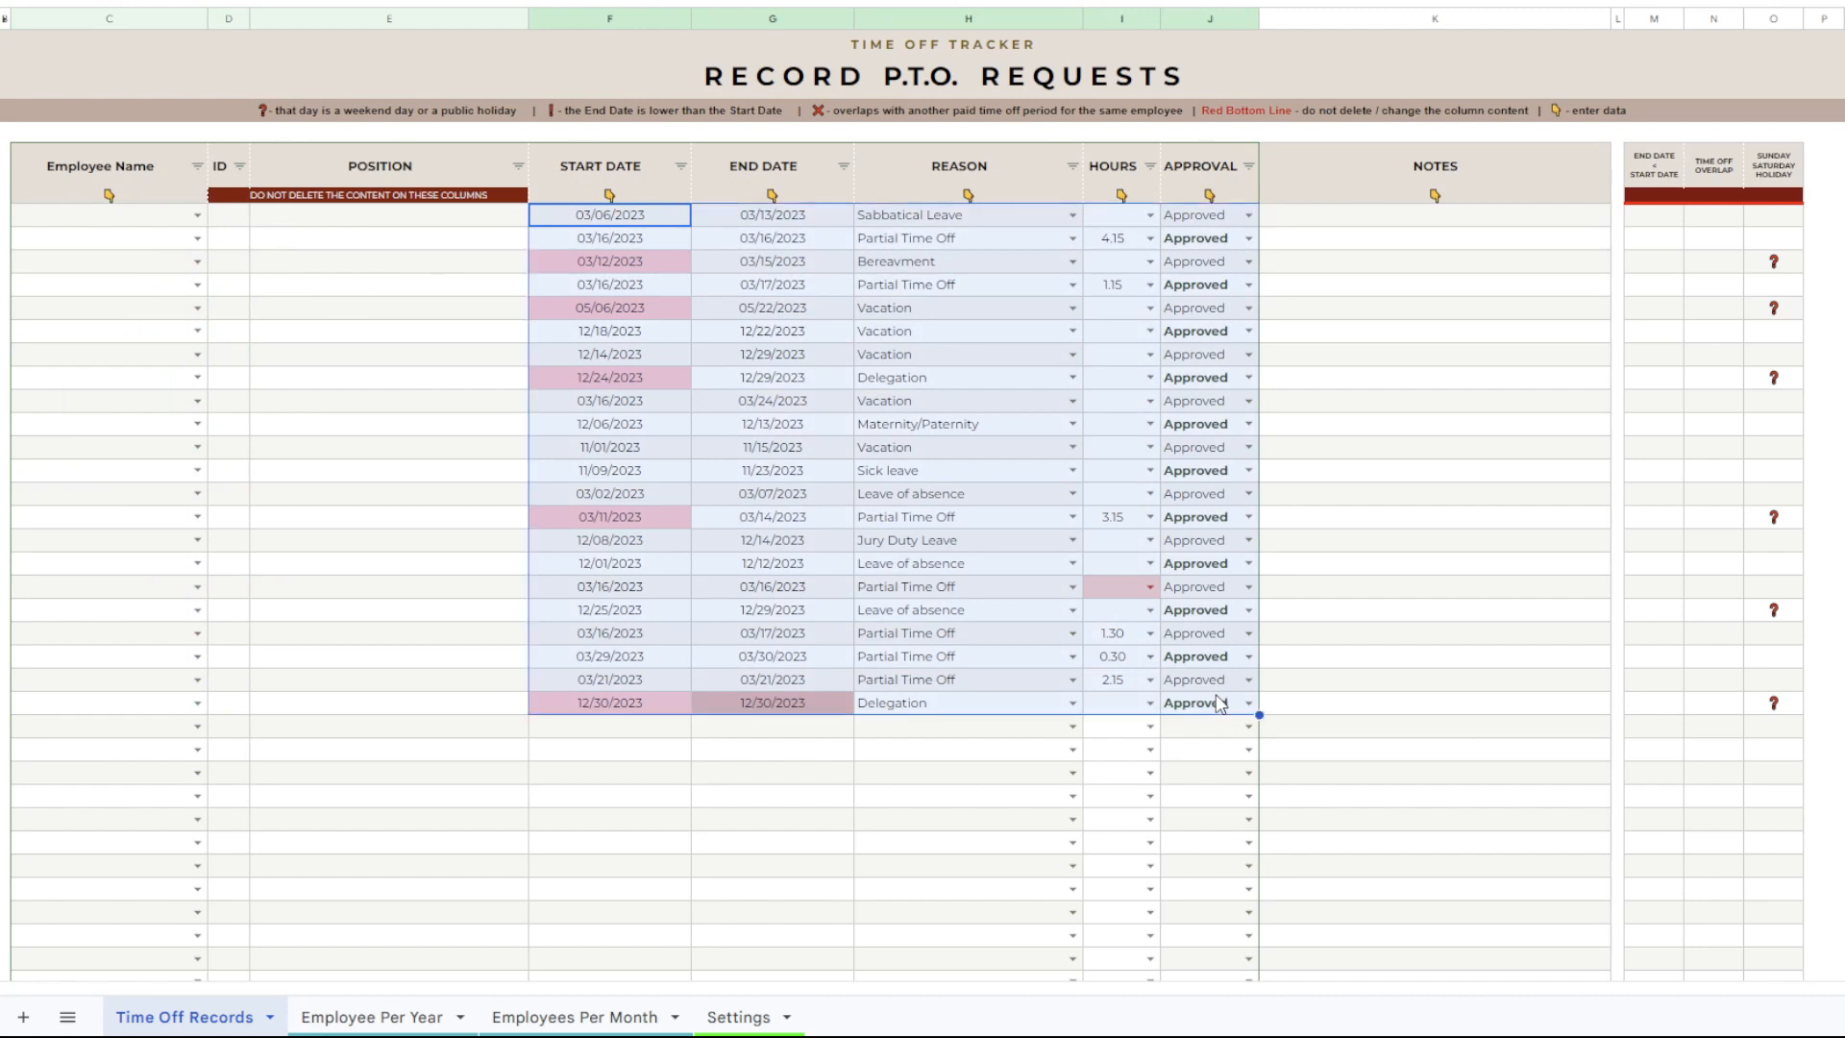
key(Delete)
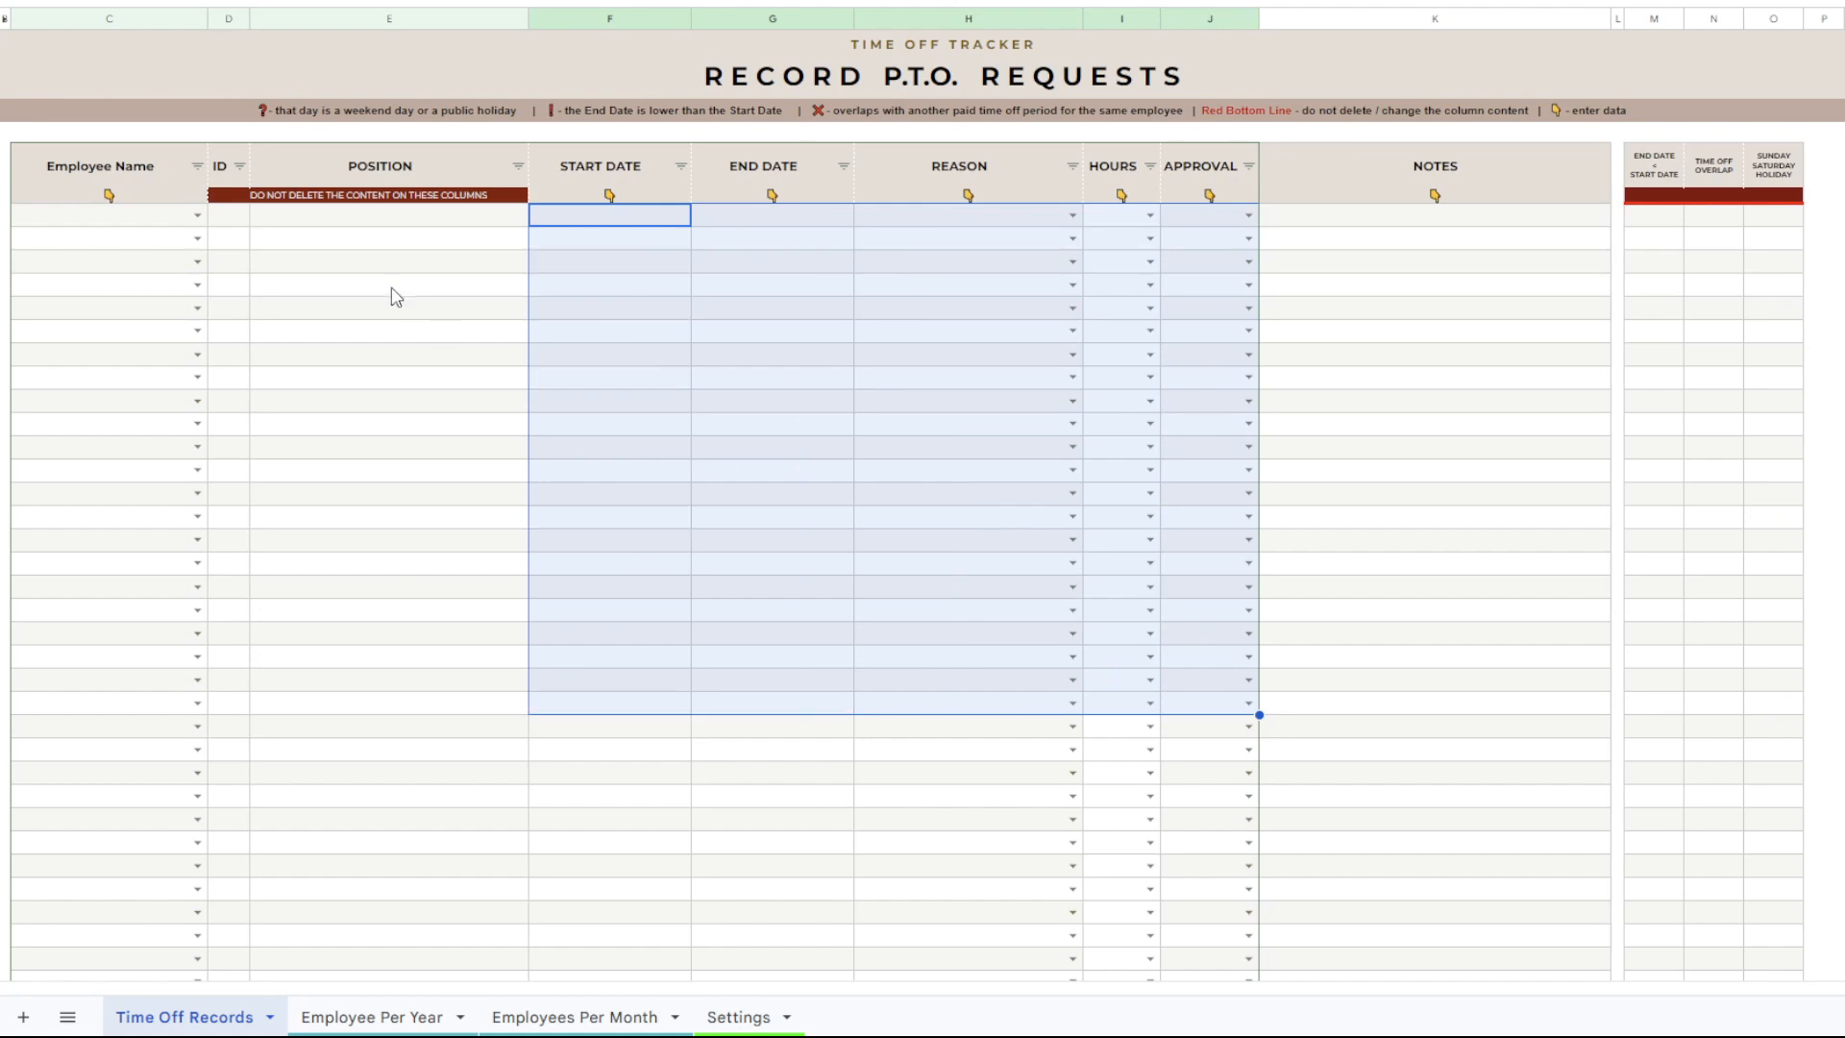
Inspect the protected ID and Position cells and the three date-check columns beside Notes.
click(233, 215)
click(348, 215)
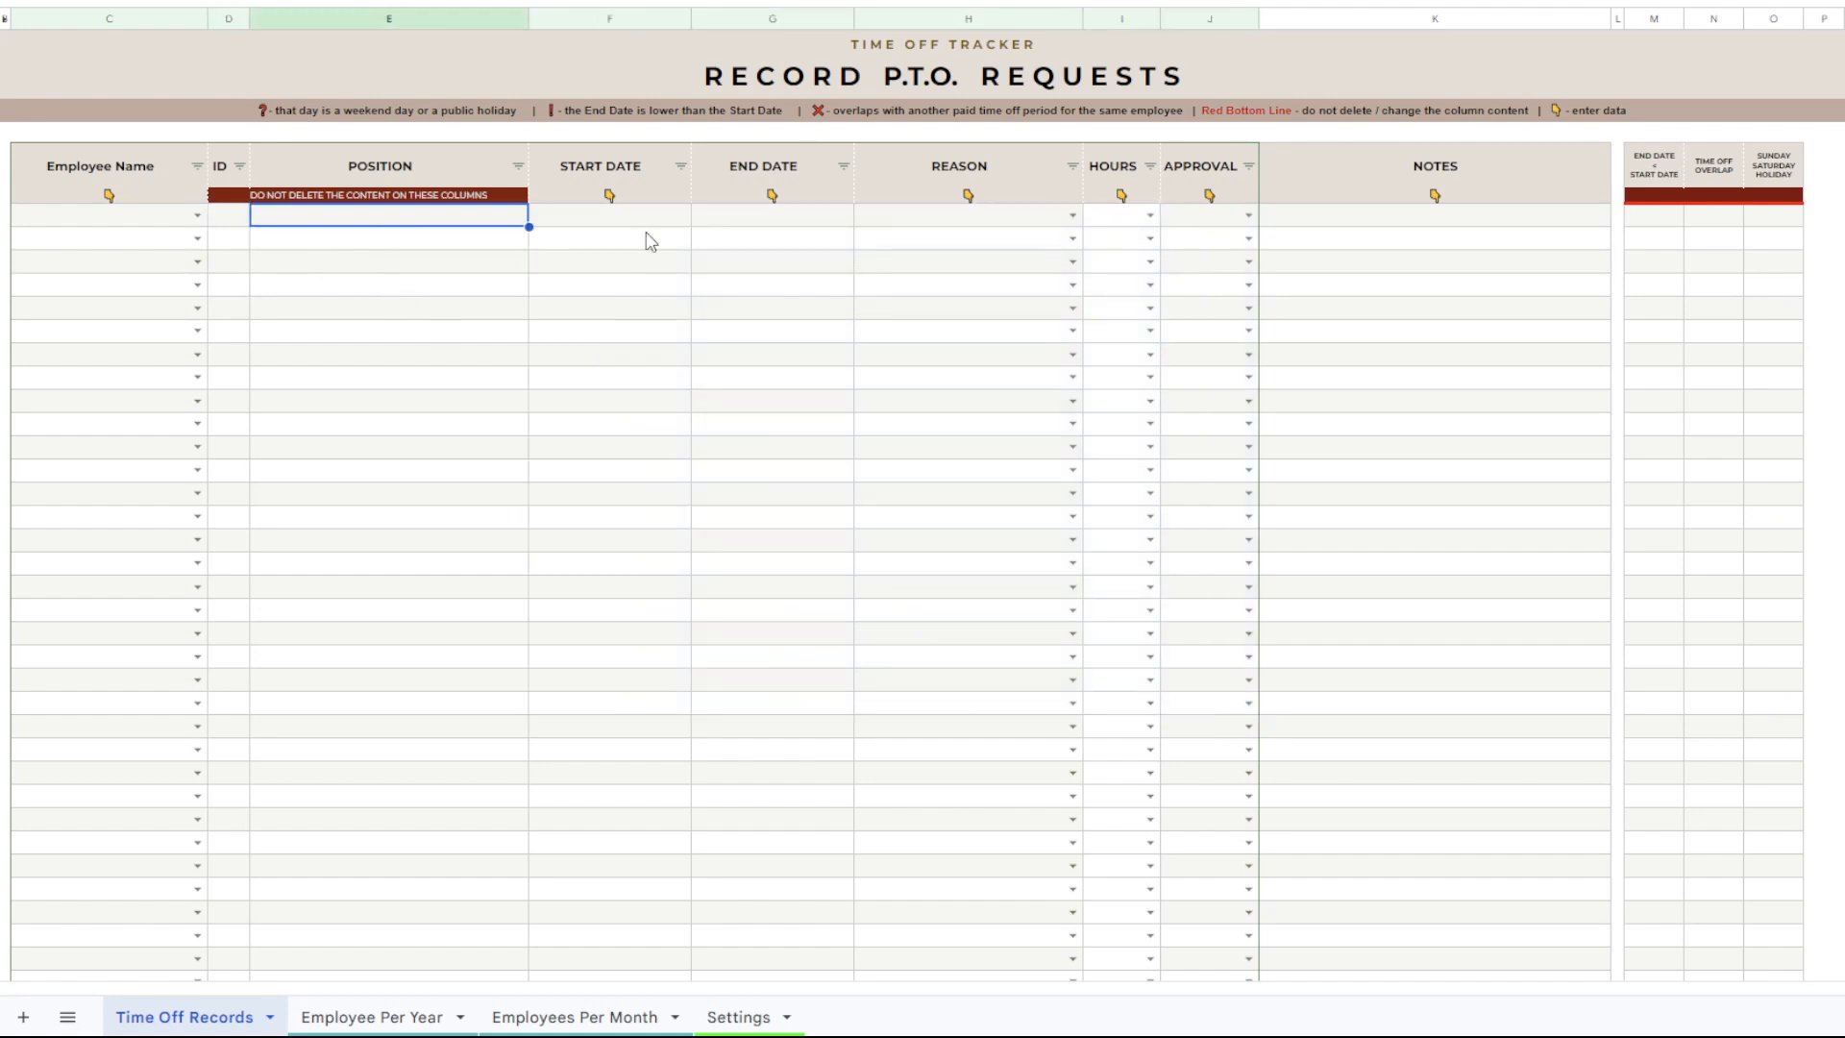
drag(1660, 217, 1775, 395)
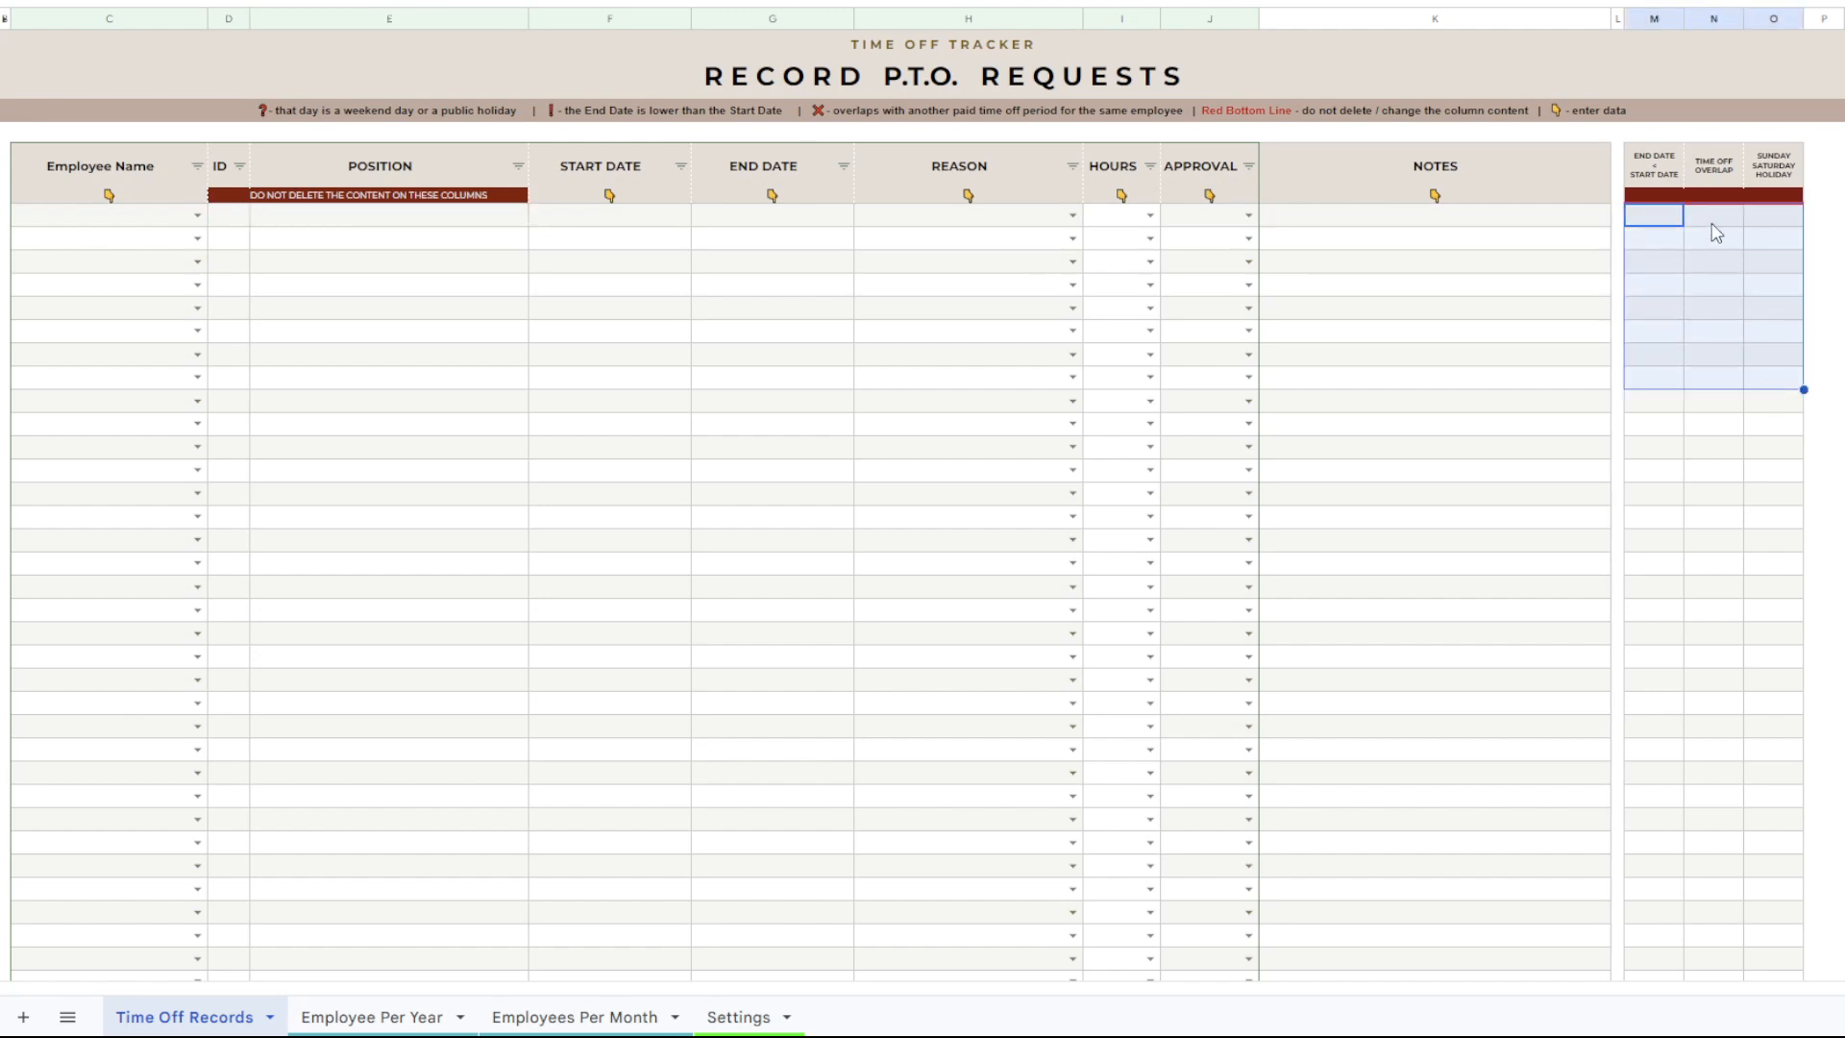
Undo both deletions of the sample records and deselect the range.
key(ctrl+z)
key(ctrl+z)
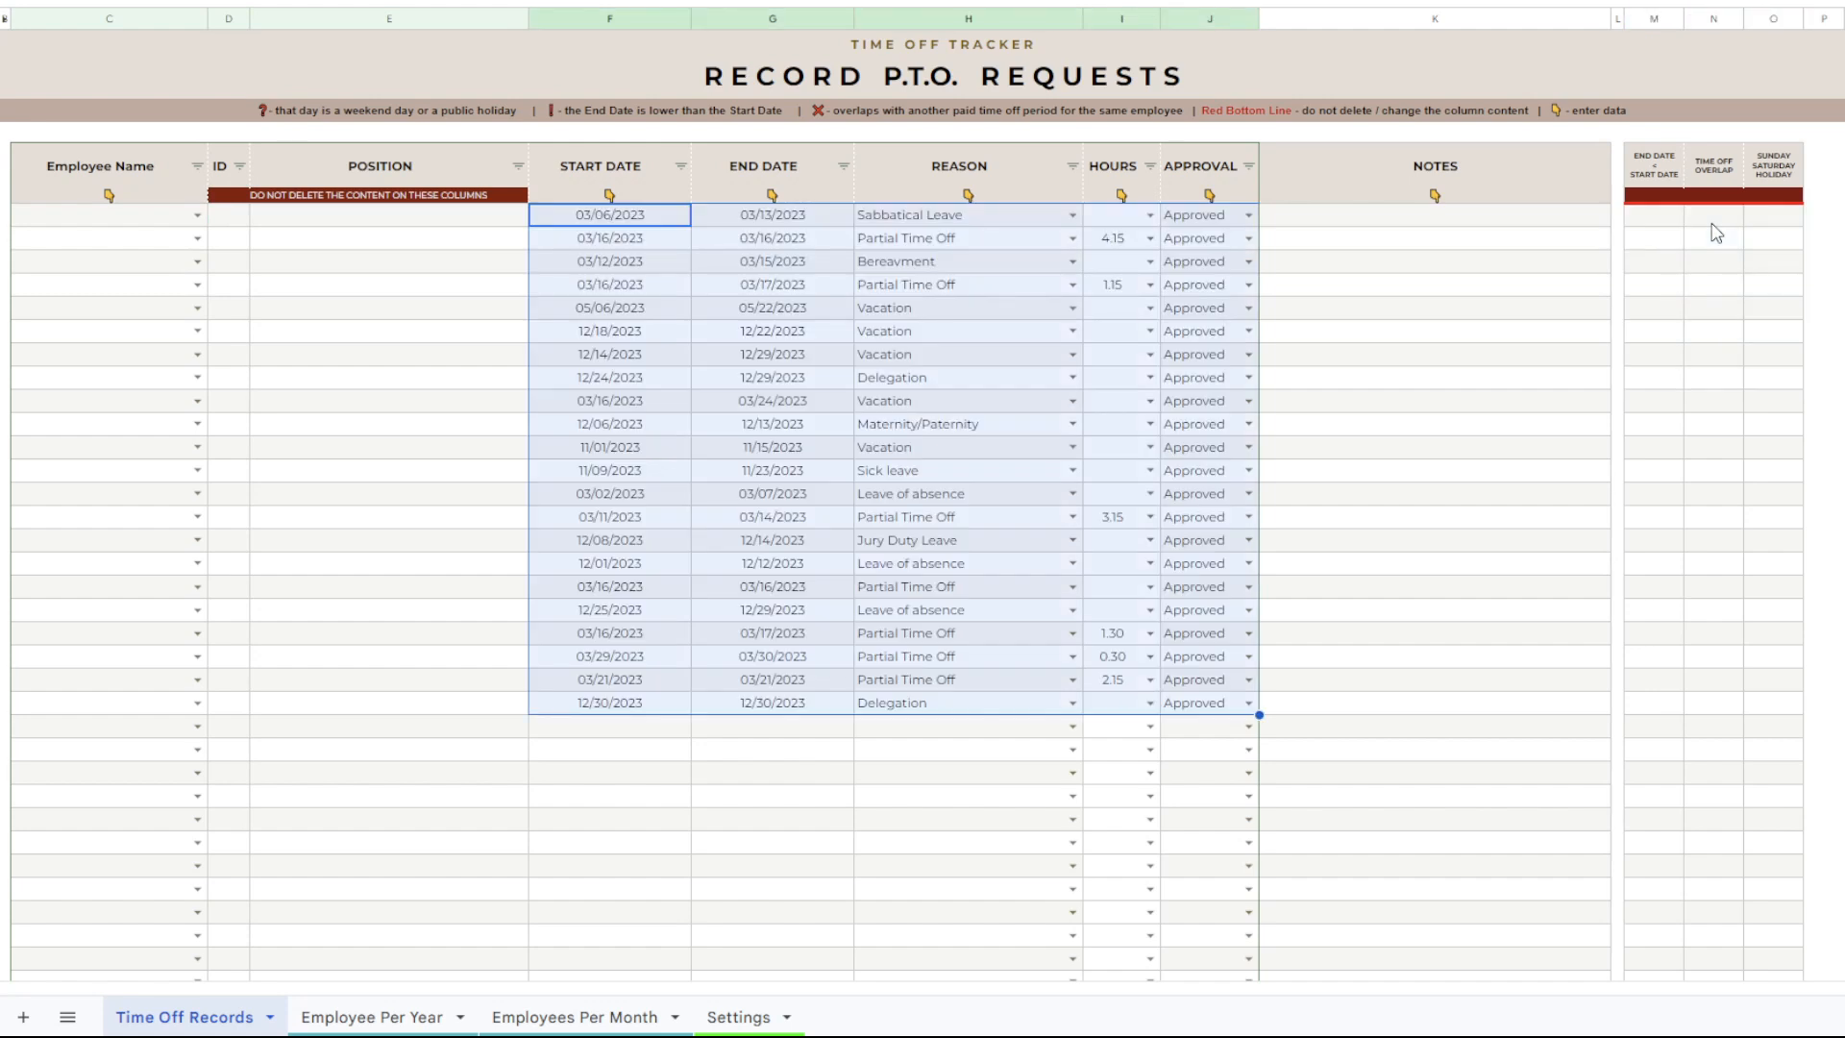
click(1393, 382)
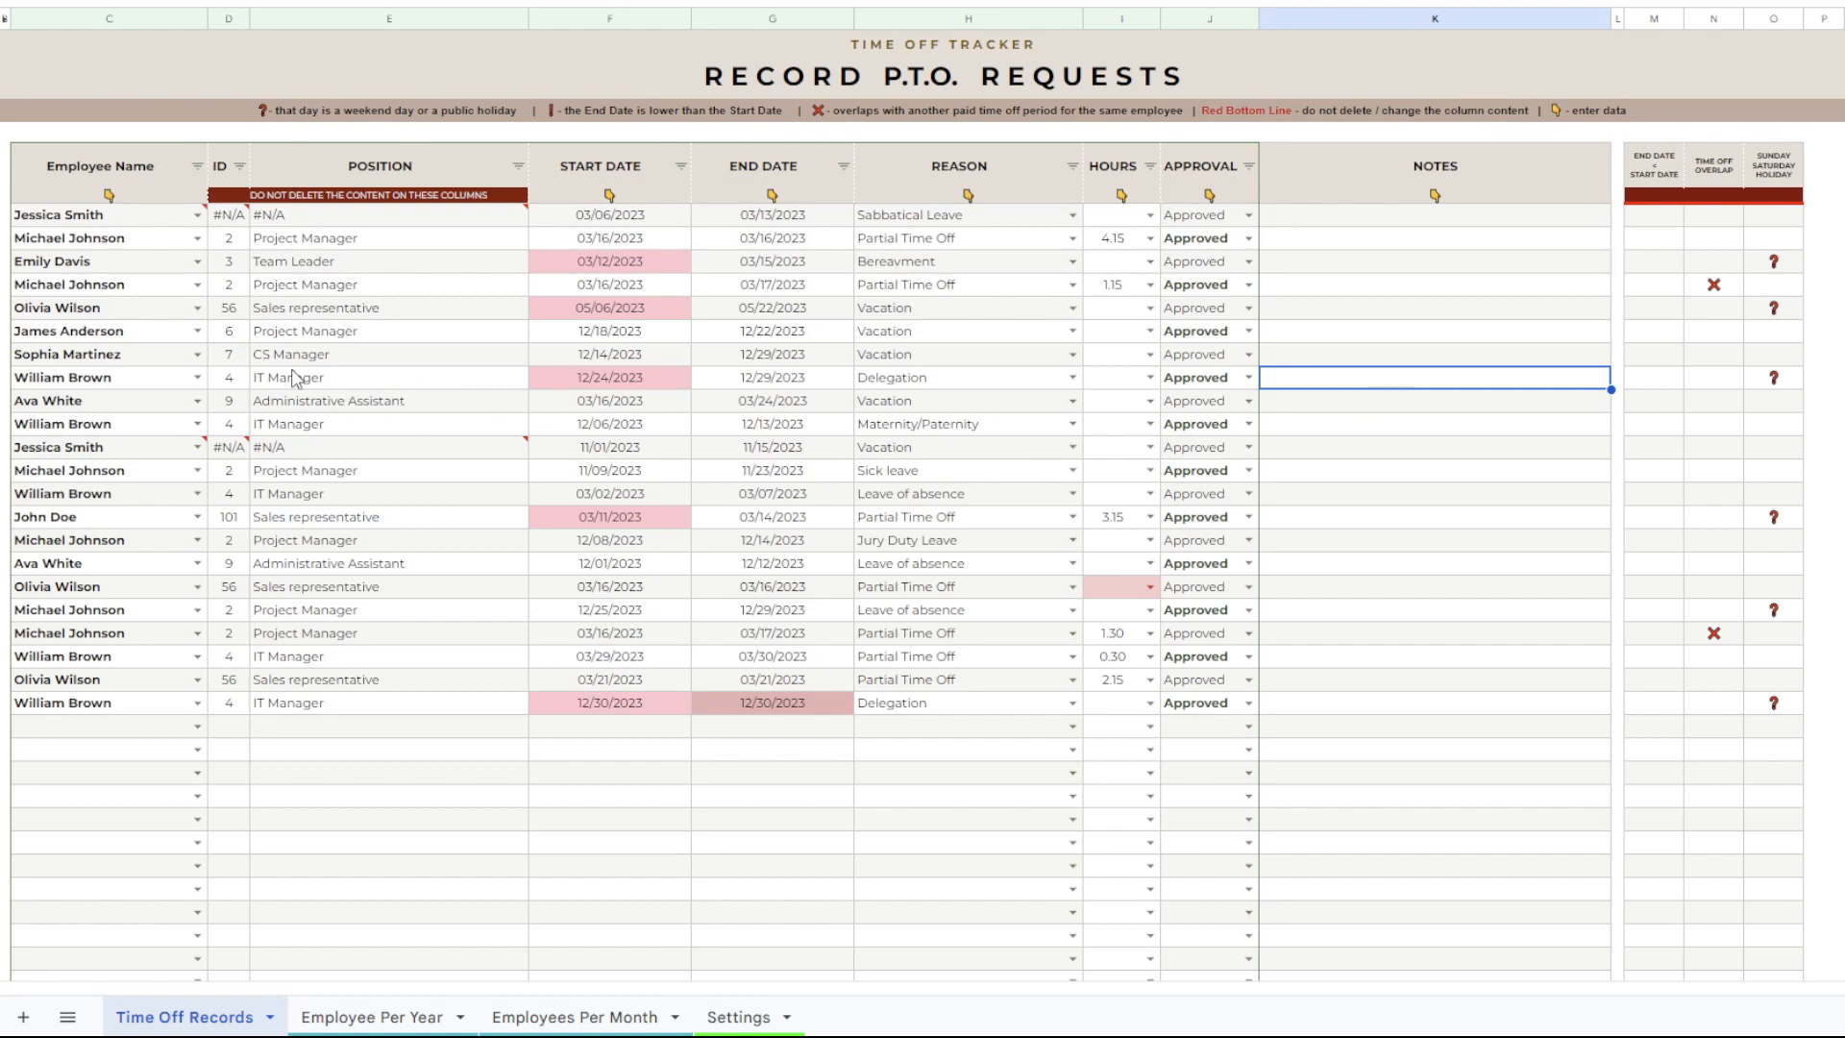
Examine the #N/A errors in the ID column and the invalid employee name in the same record.
click(231, 217)
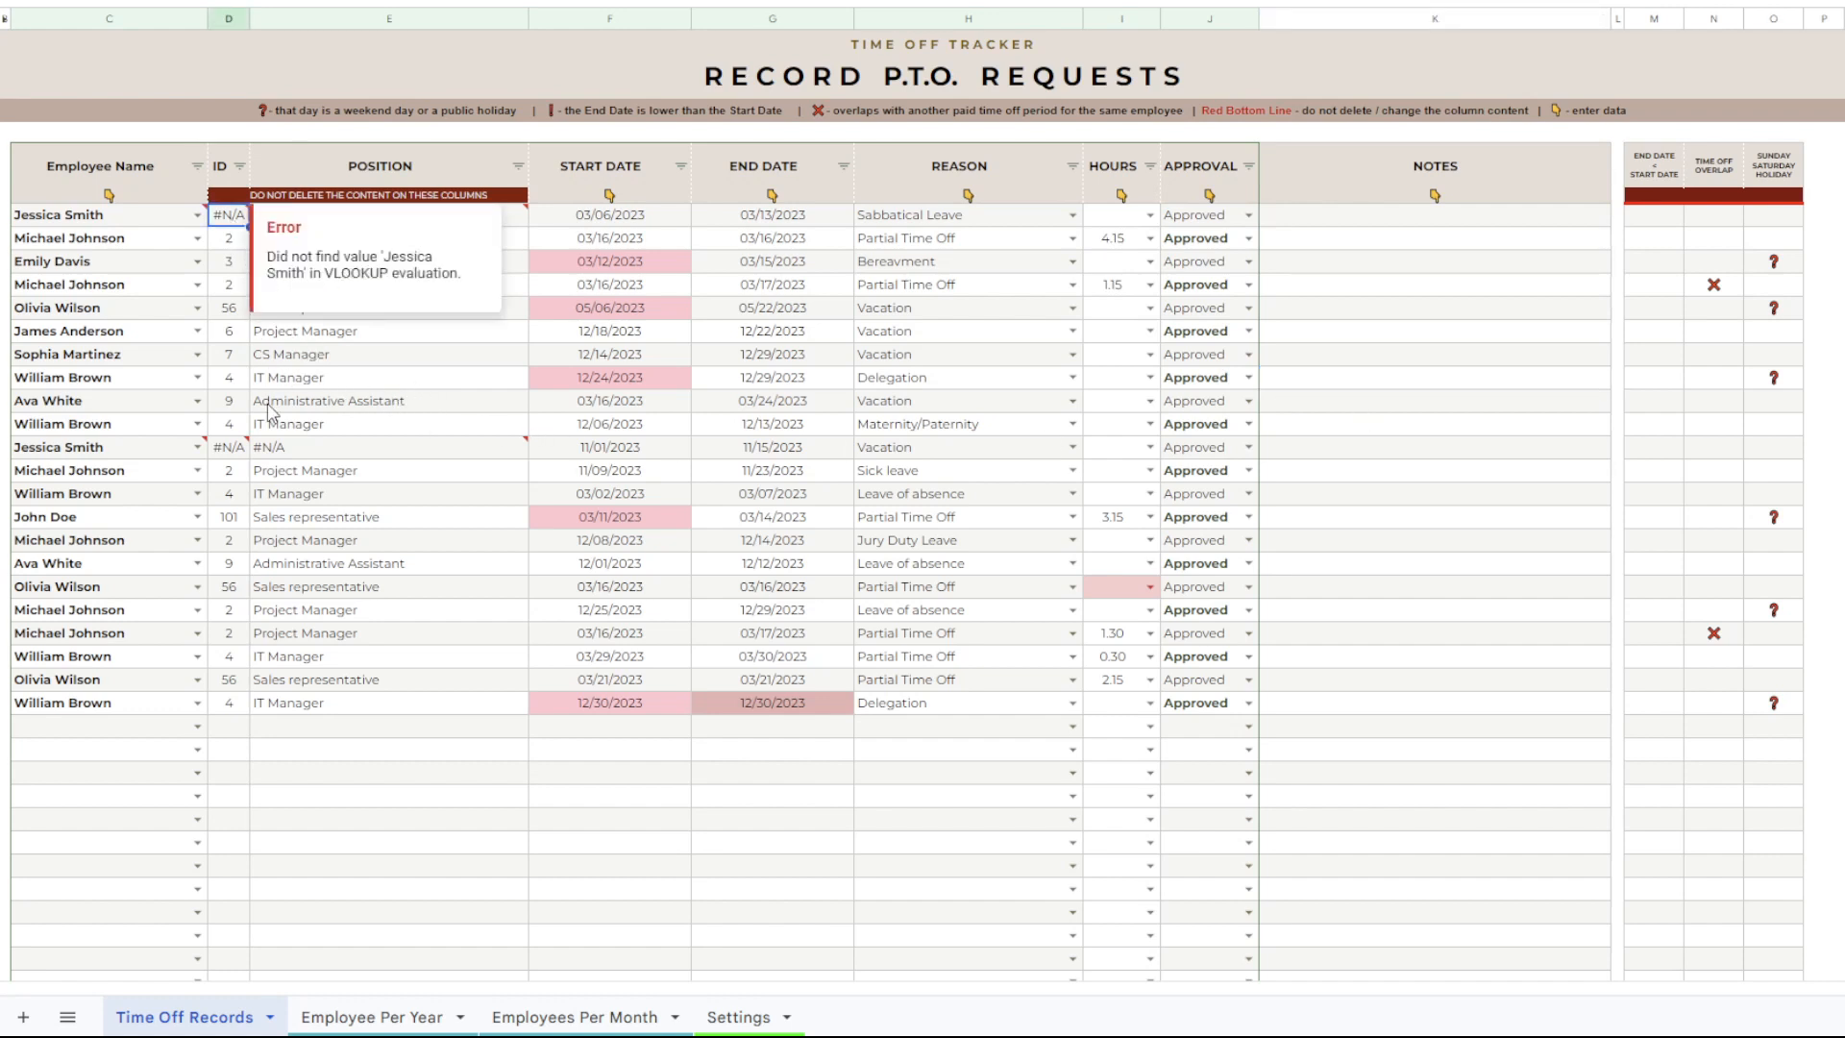
click(233, 450)
click(176, 452)
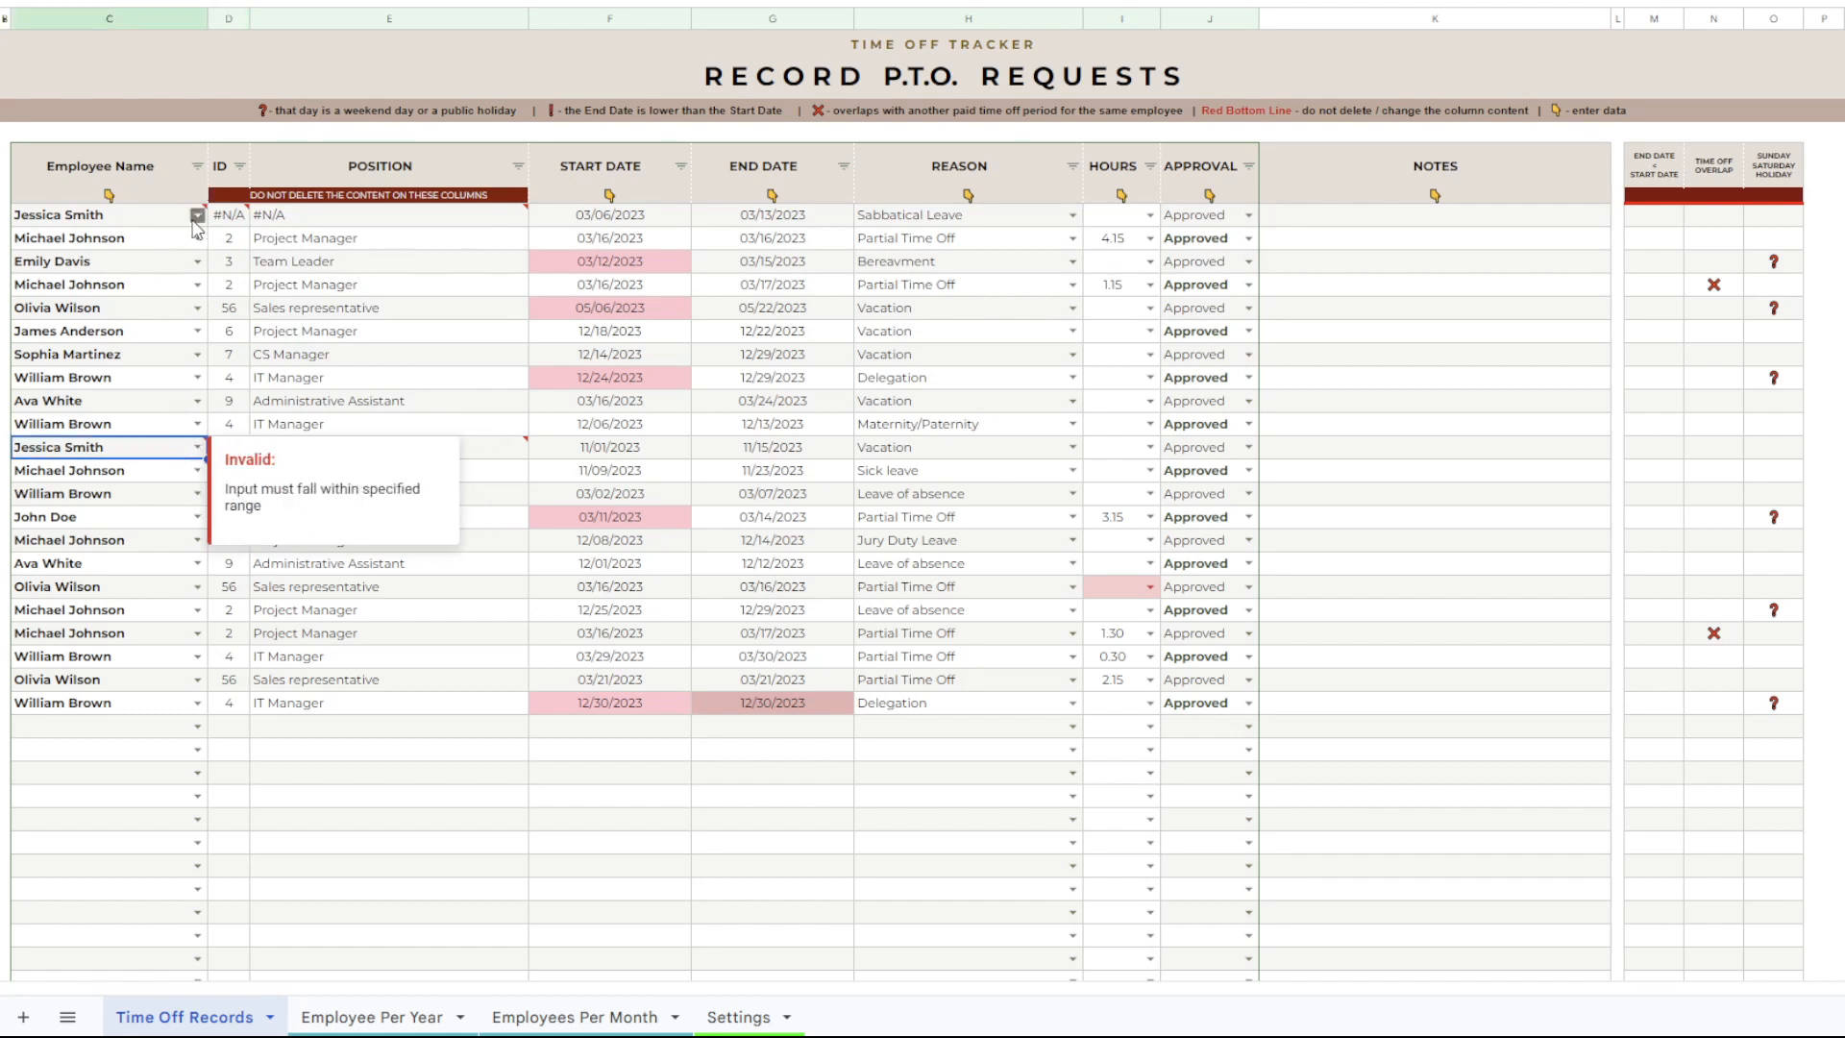
Copy the first record's employee name and paste it unformatted over "This is me employee" in the Settings sheet's employee list.
click(160, 227)
right_click(156, 223)
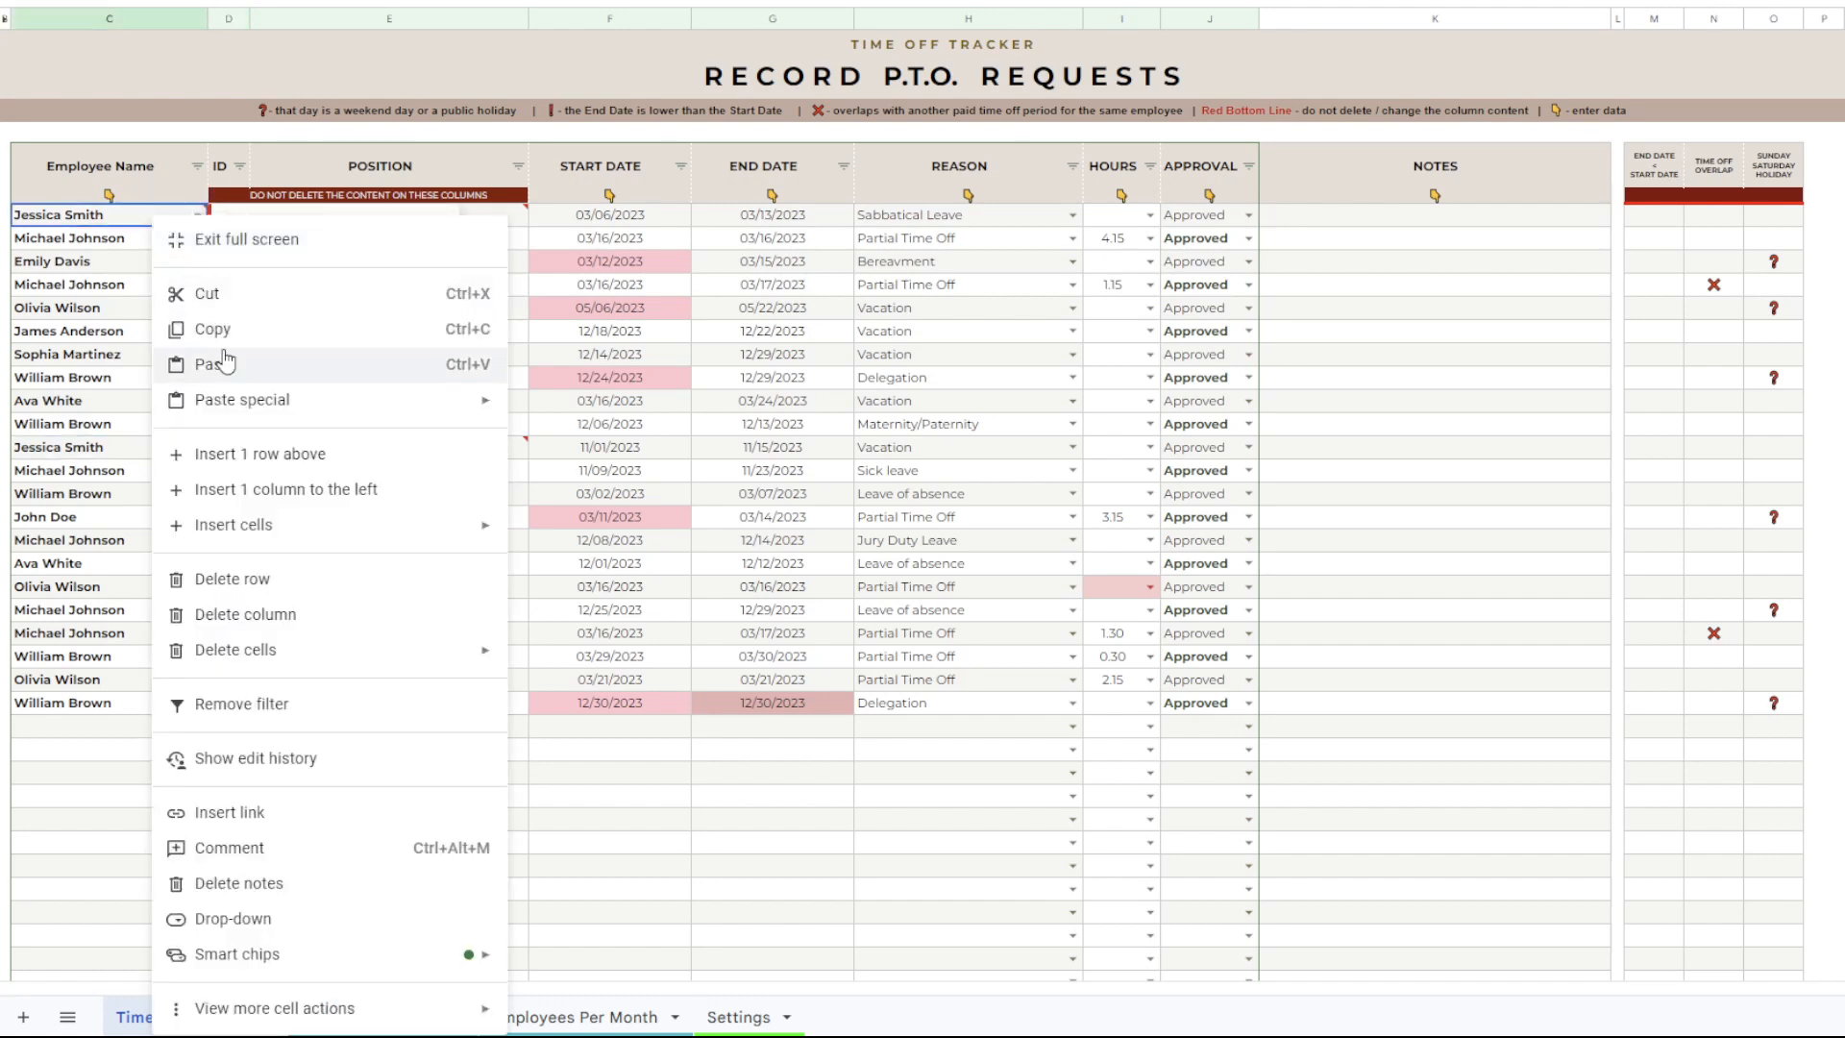
click(230, 331)
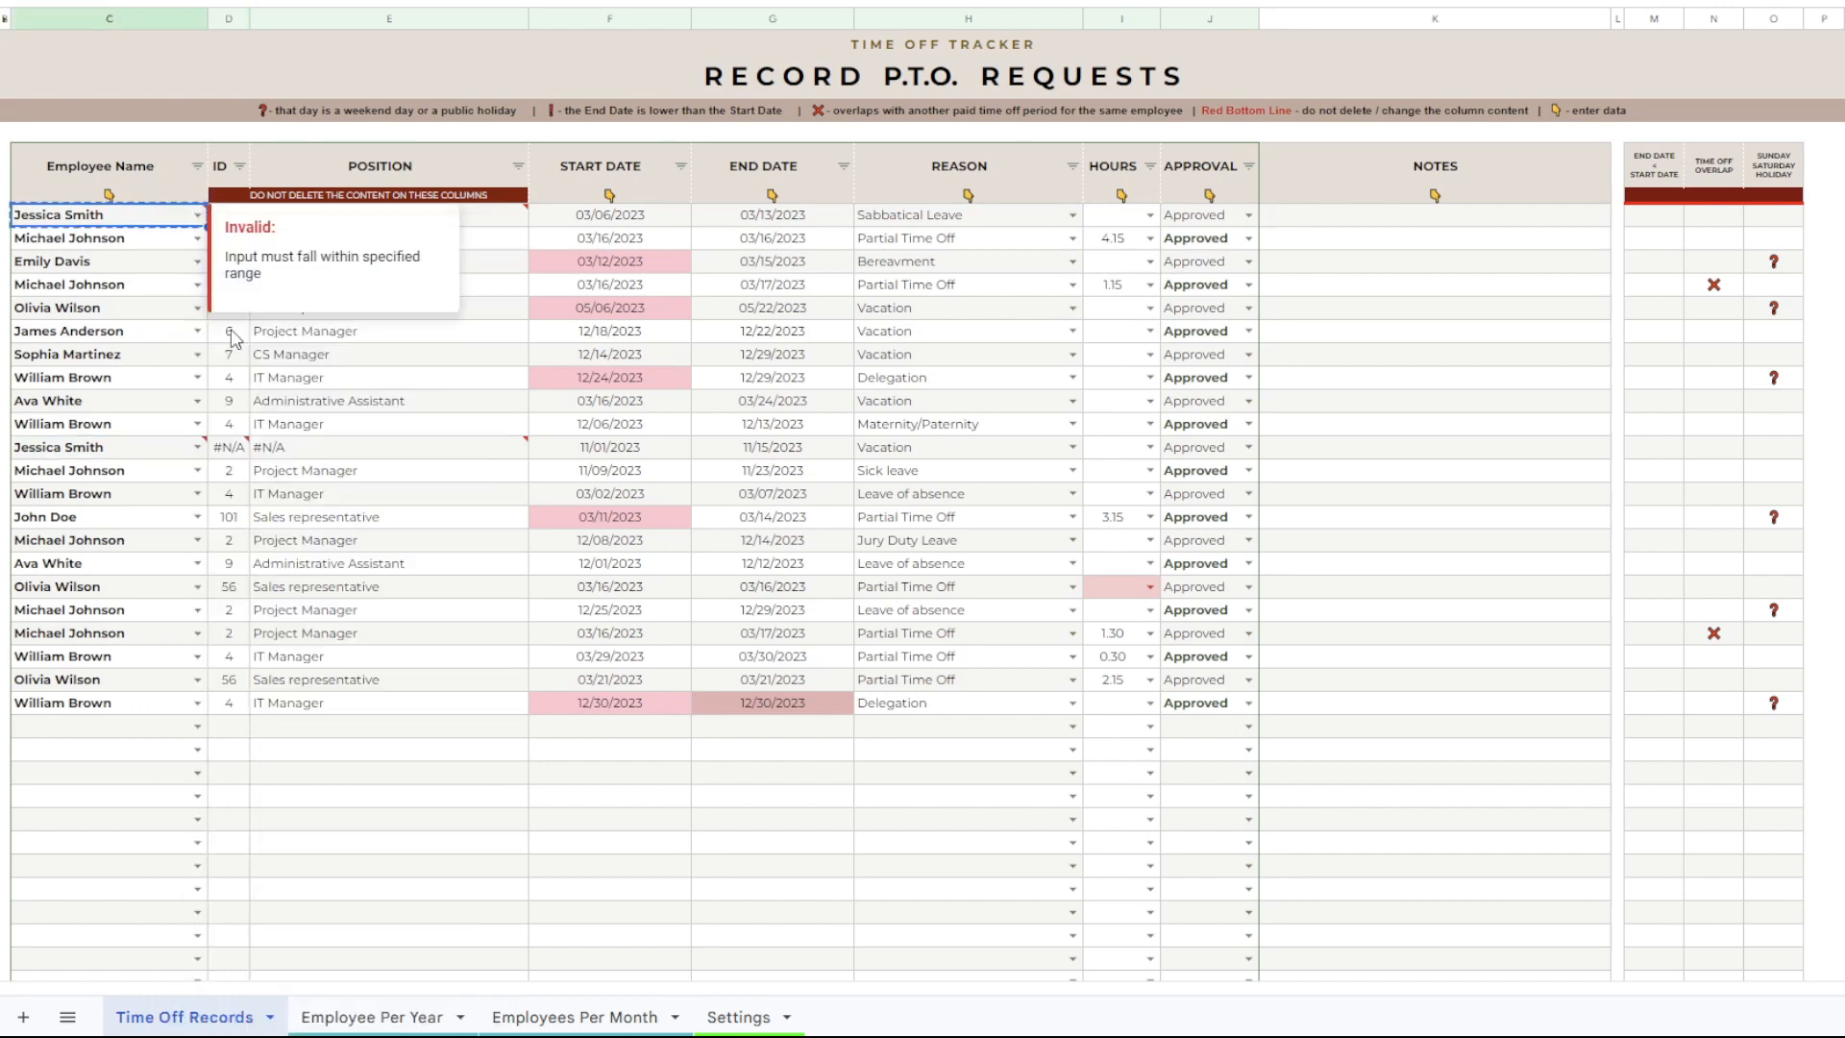
click(735, 1016)
click(142, 271)
right_click(142, 271)
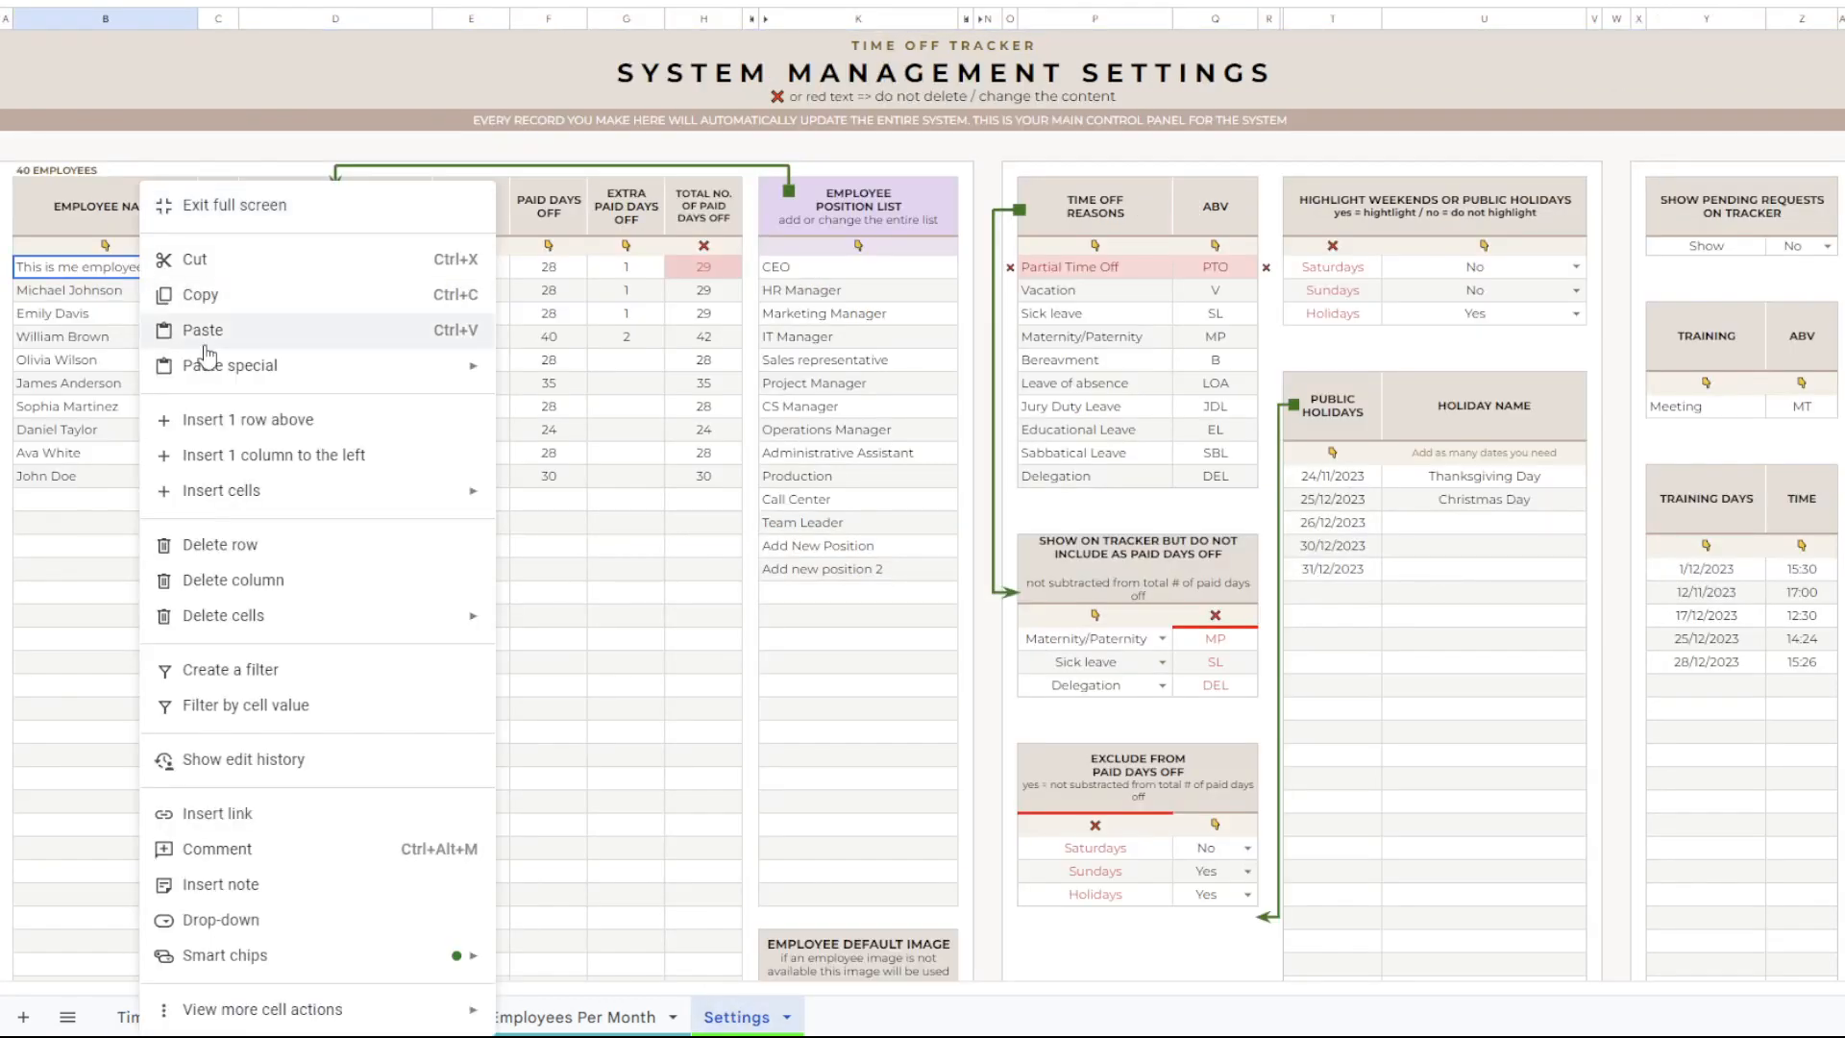
mouse_move(212, 365)
click(545, 378)
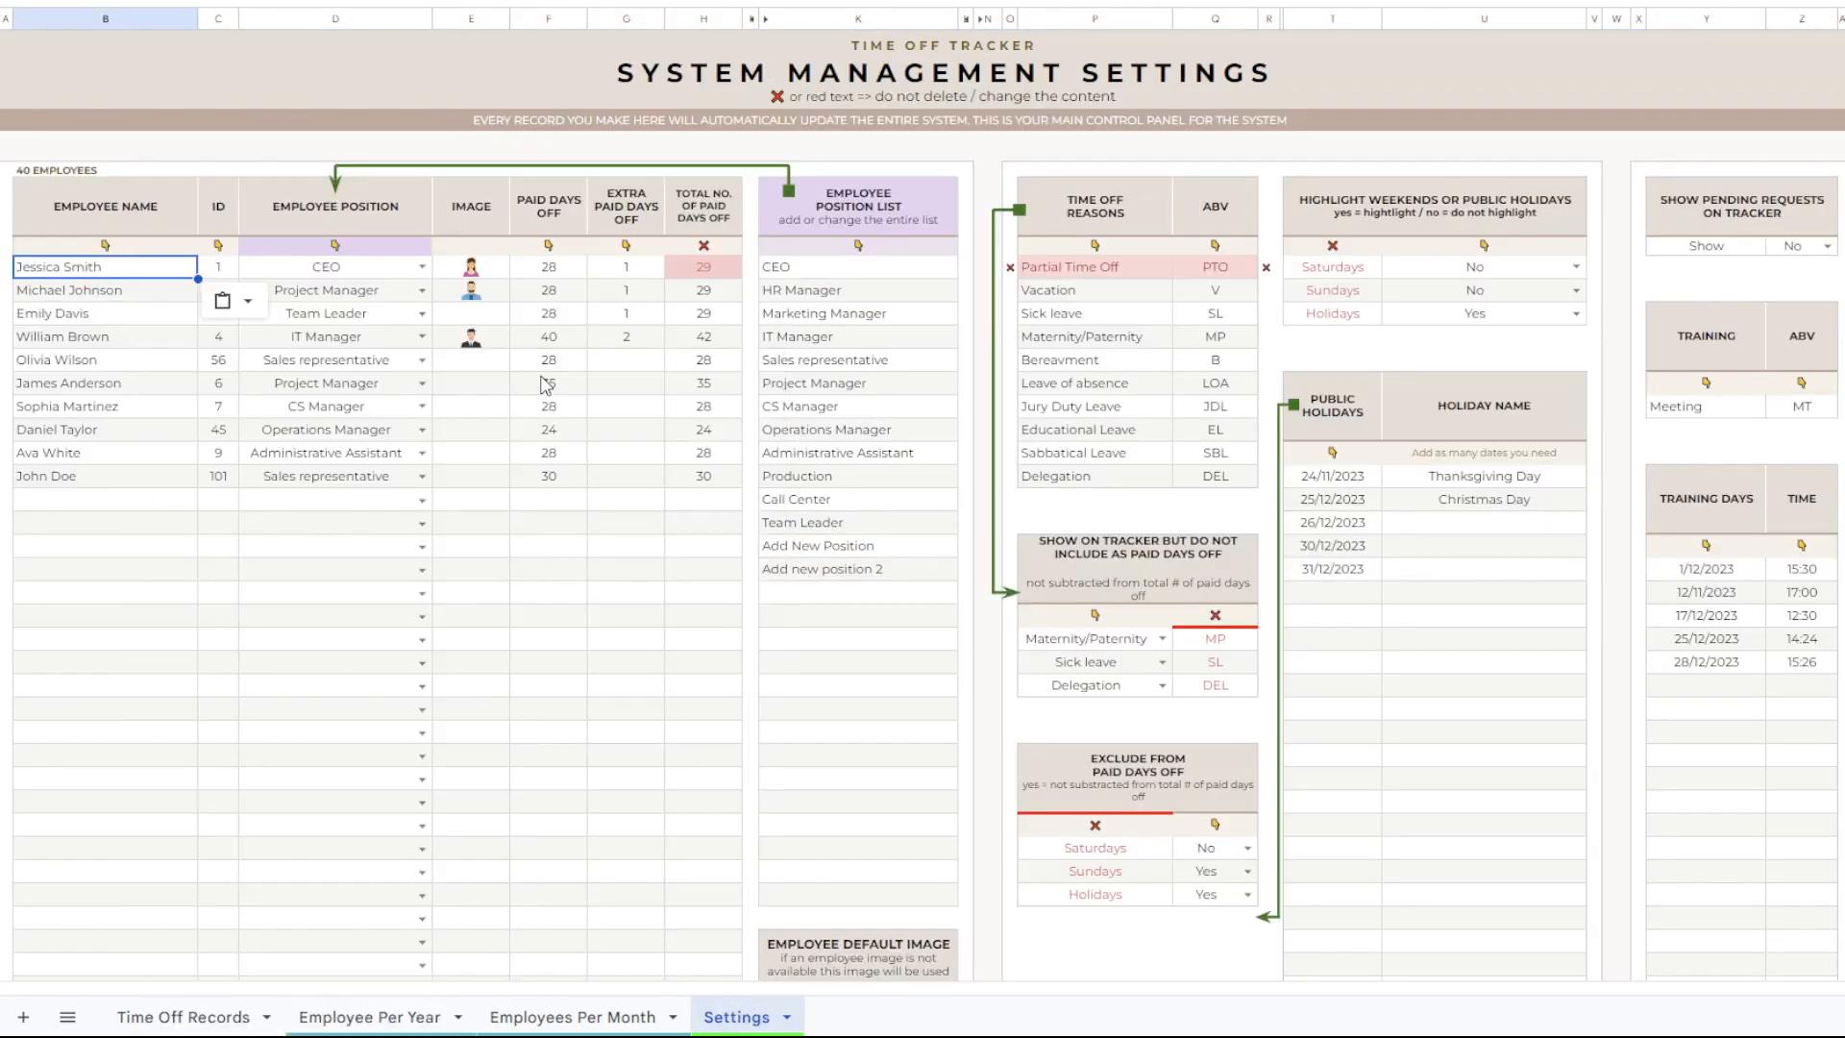
Return to the Time Off Records sheet, review the listed records, and select the first empty Employee Name cell.
click(208, 1009)
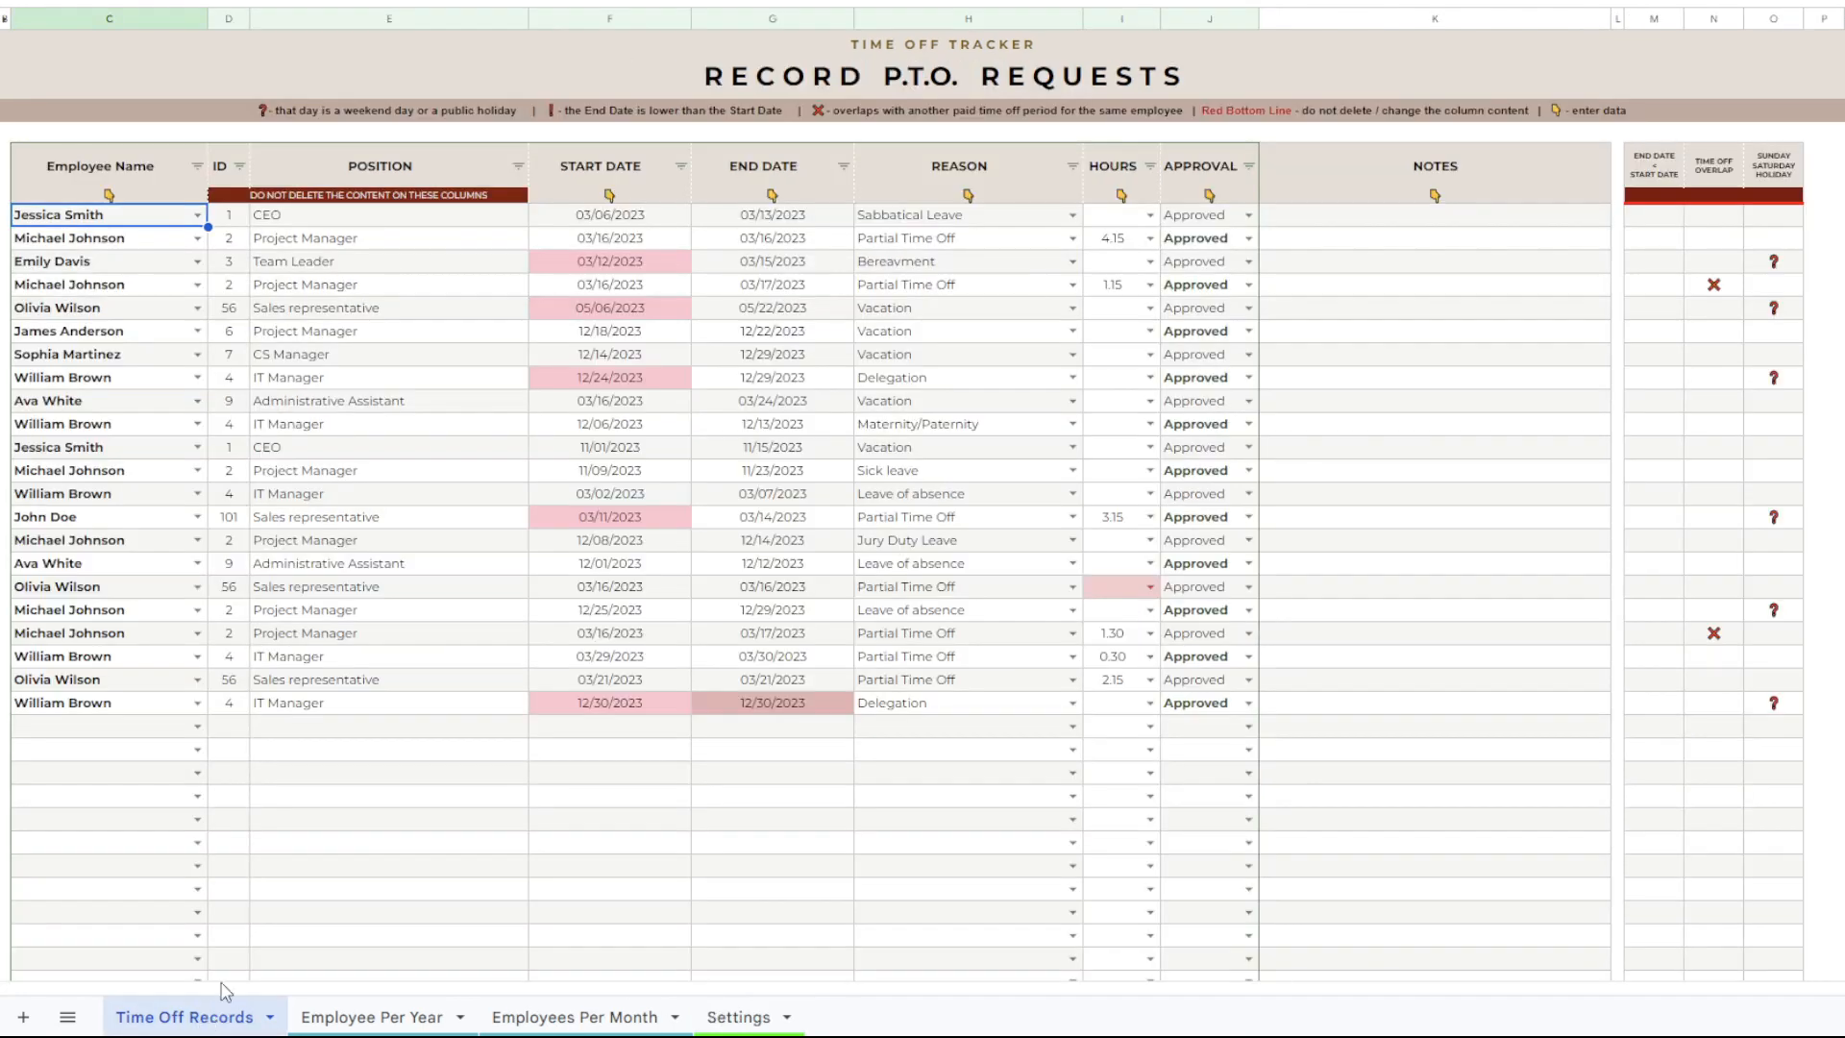
click(352, 517)
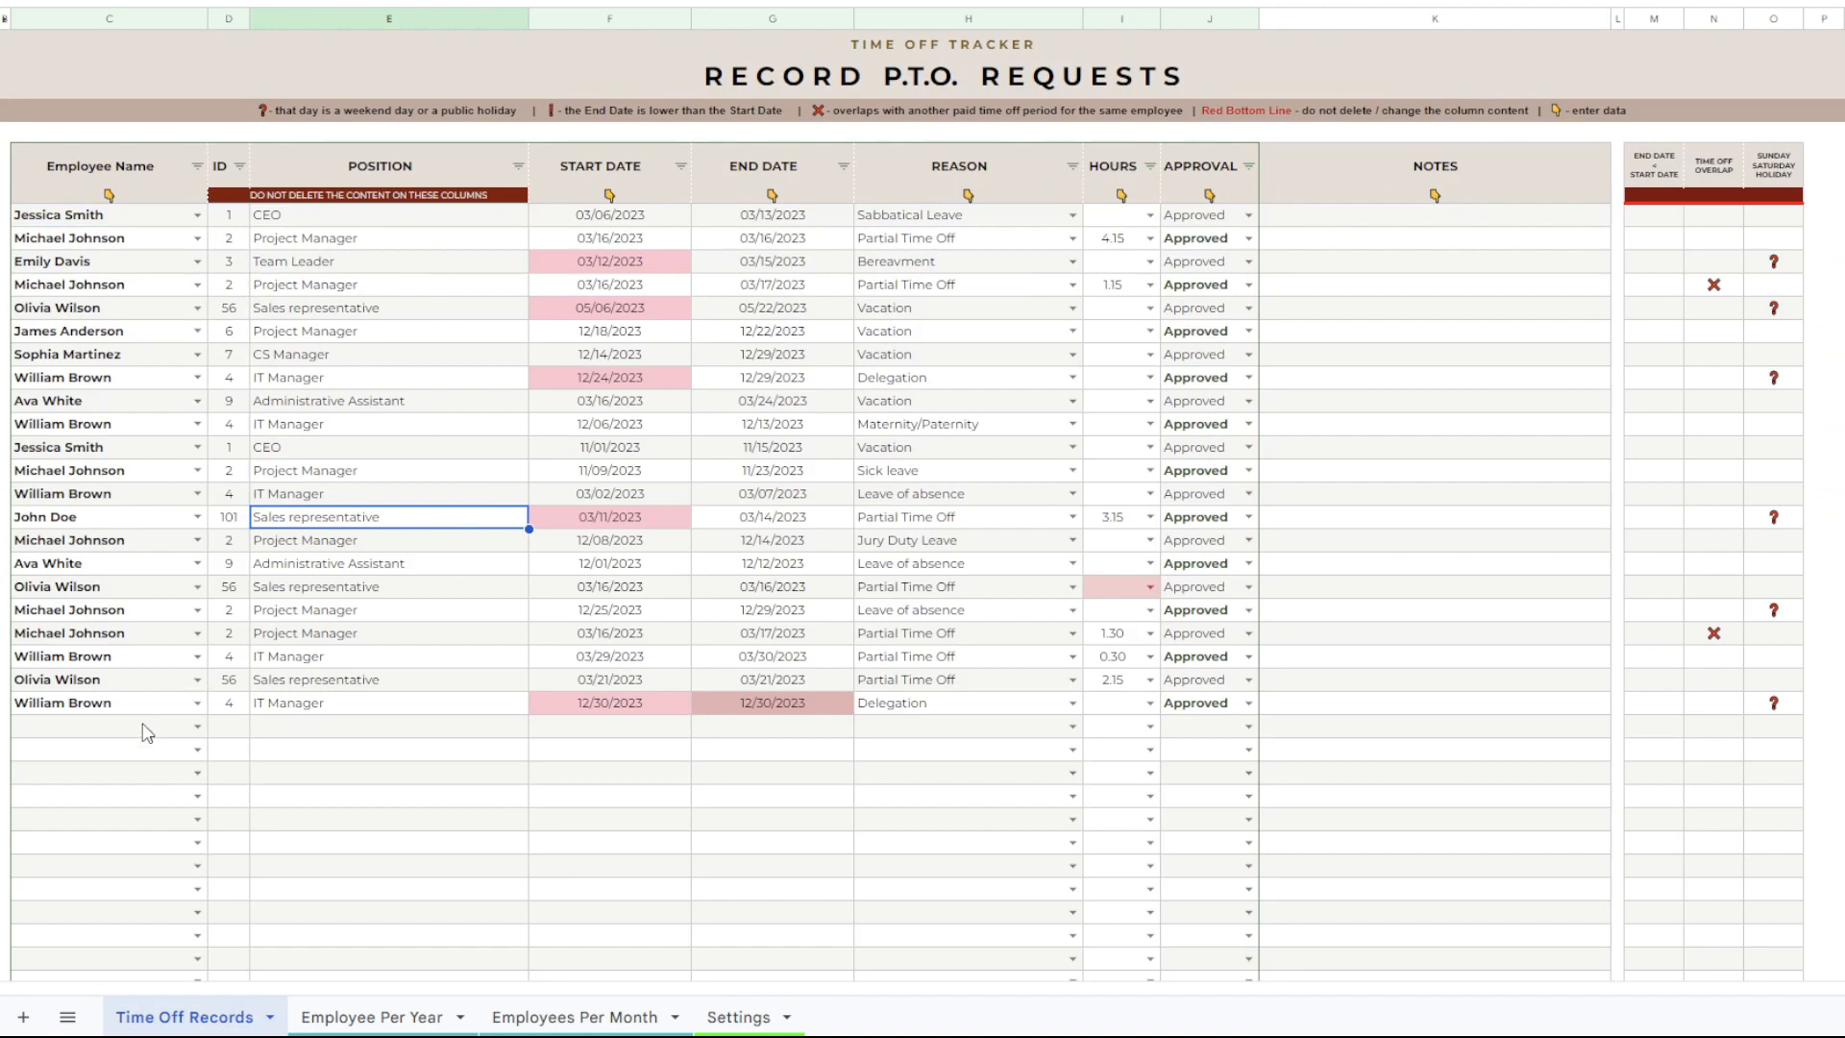
scroll(519, 586, down, 2)
scroll(159, 673, up, 1)
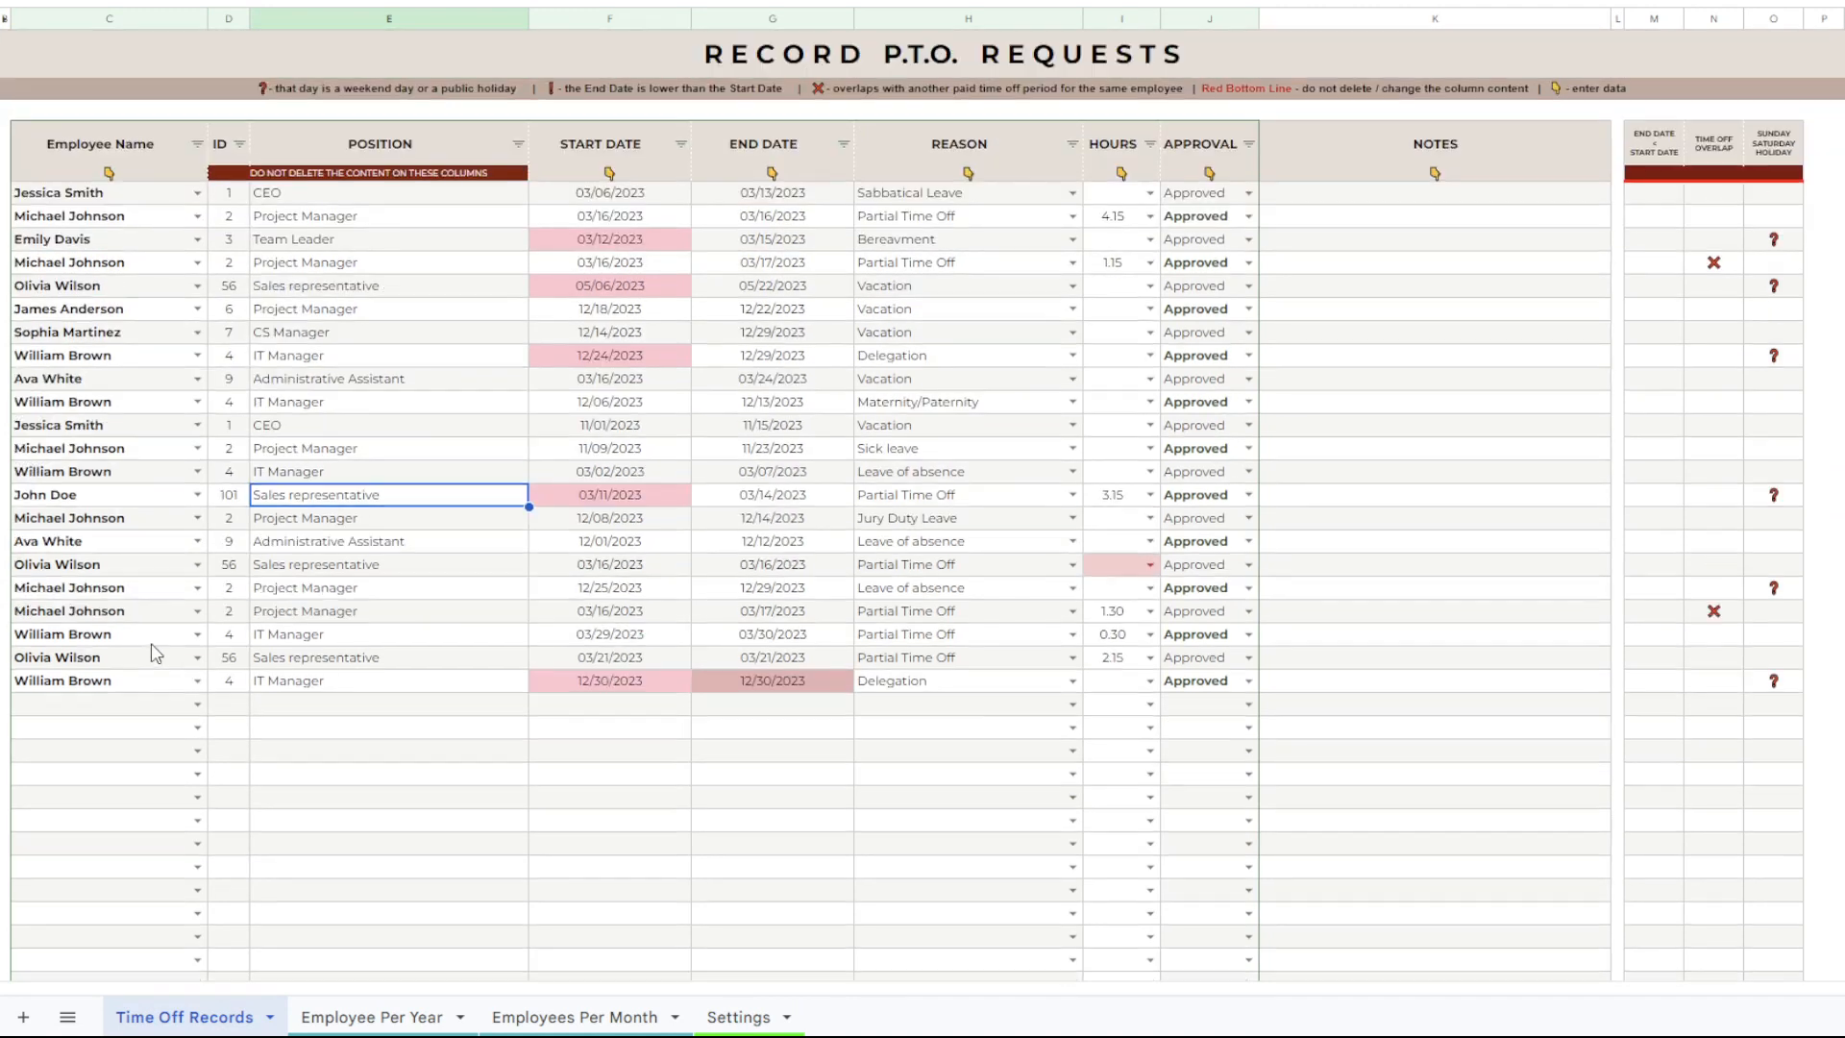
click(147, 195)
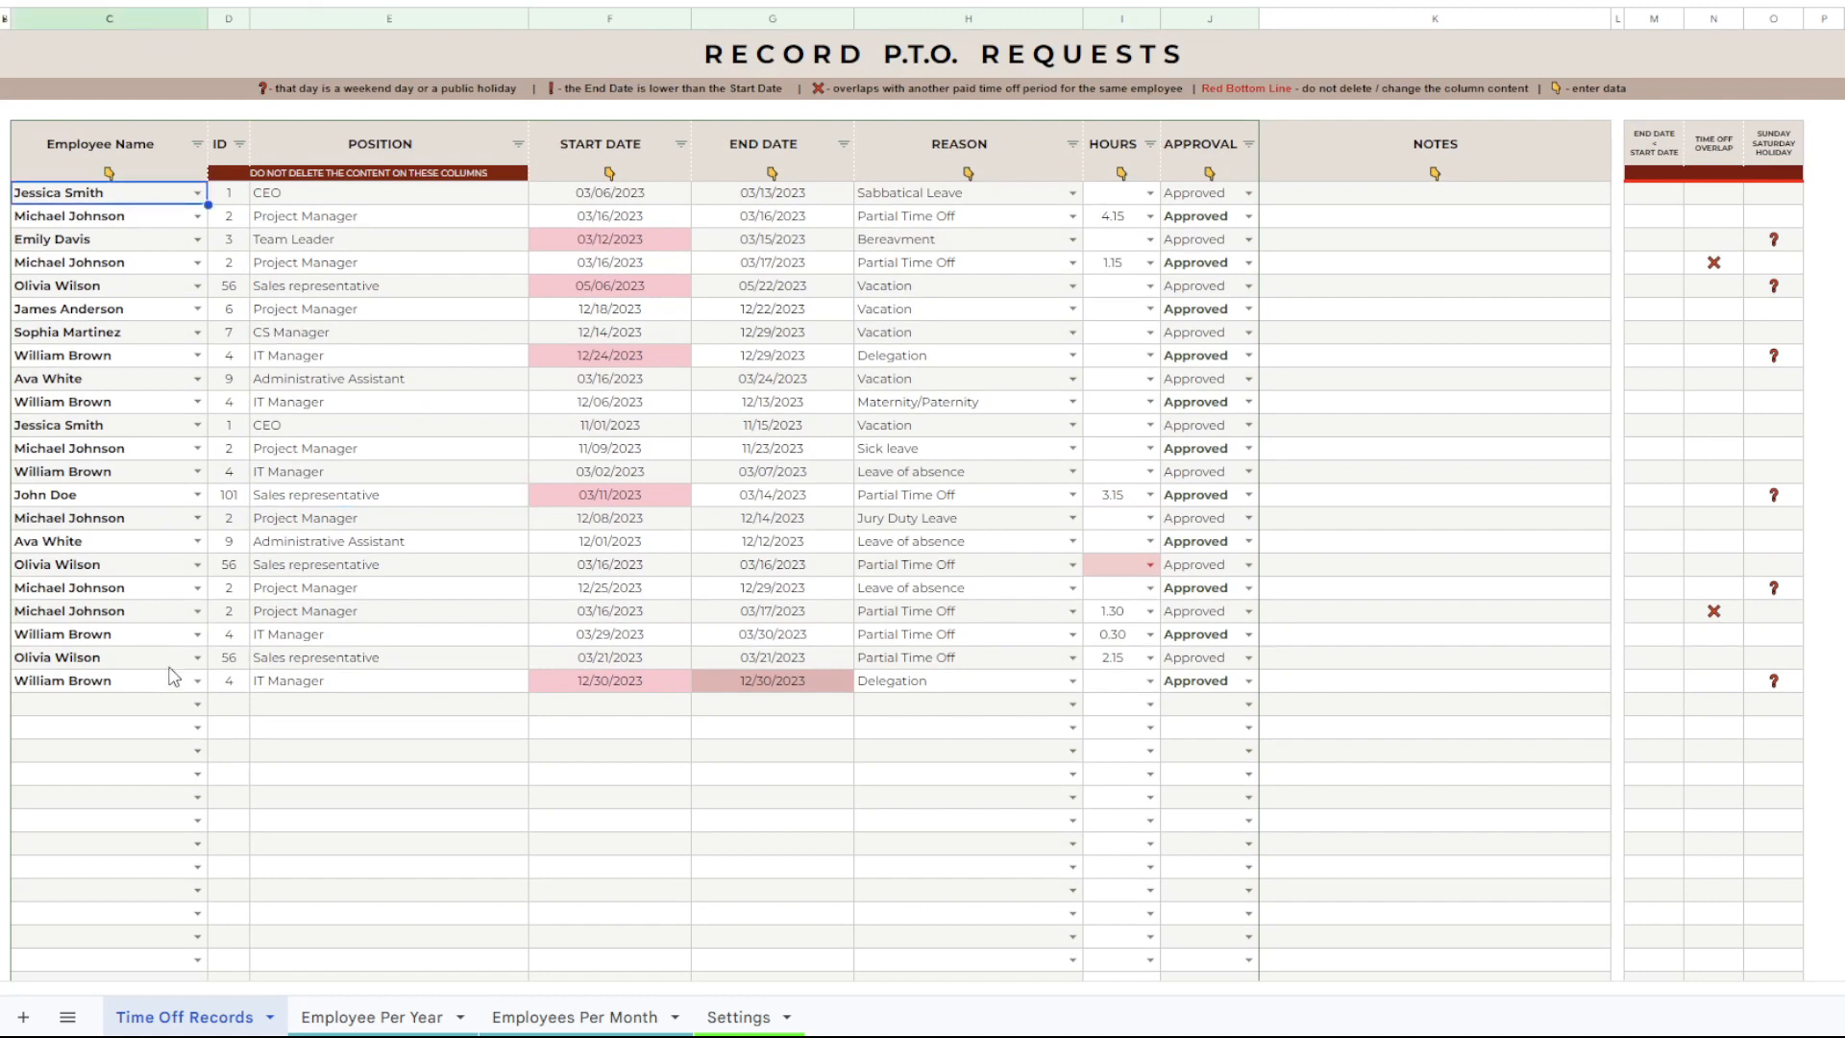
click(168, 711)
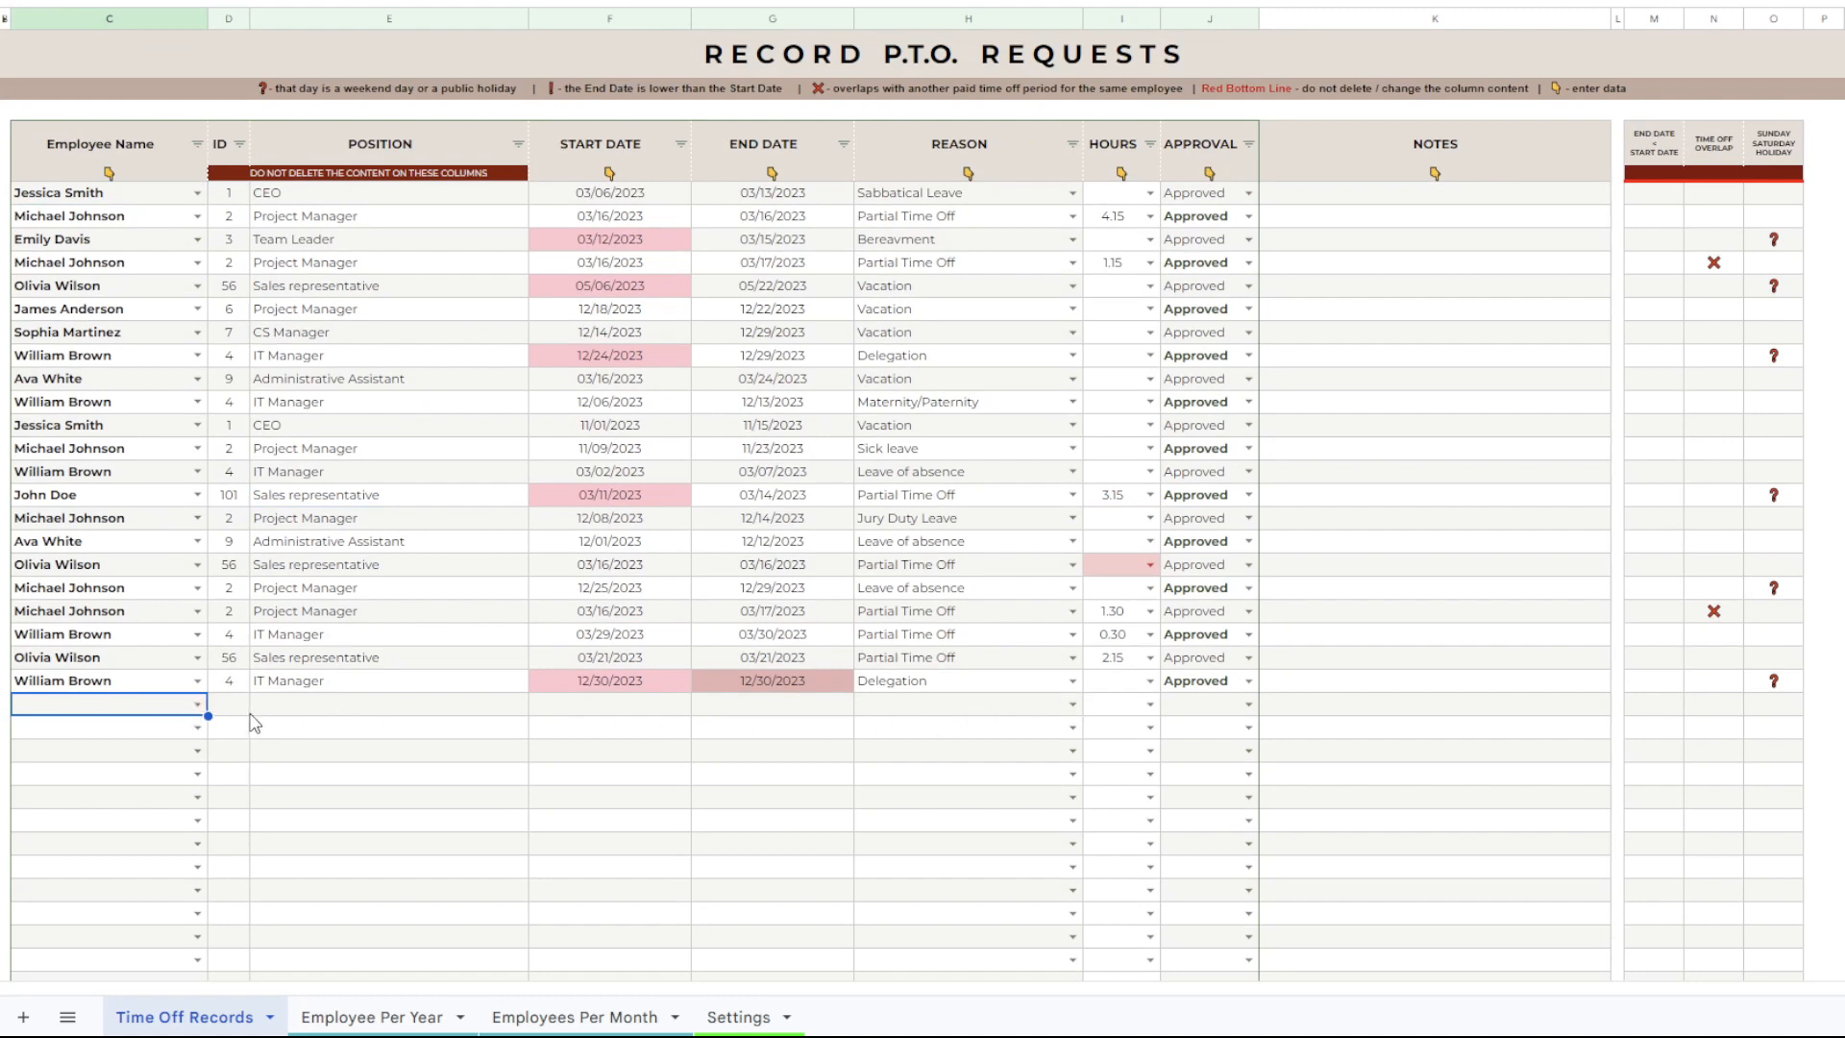
Choose the fifth employee on the list as the Employee Name for the first empty record.
click(306, 709)
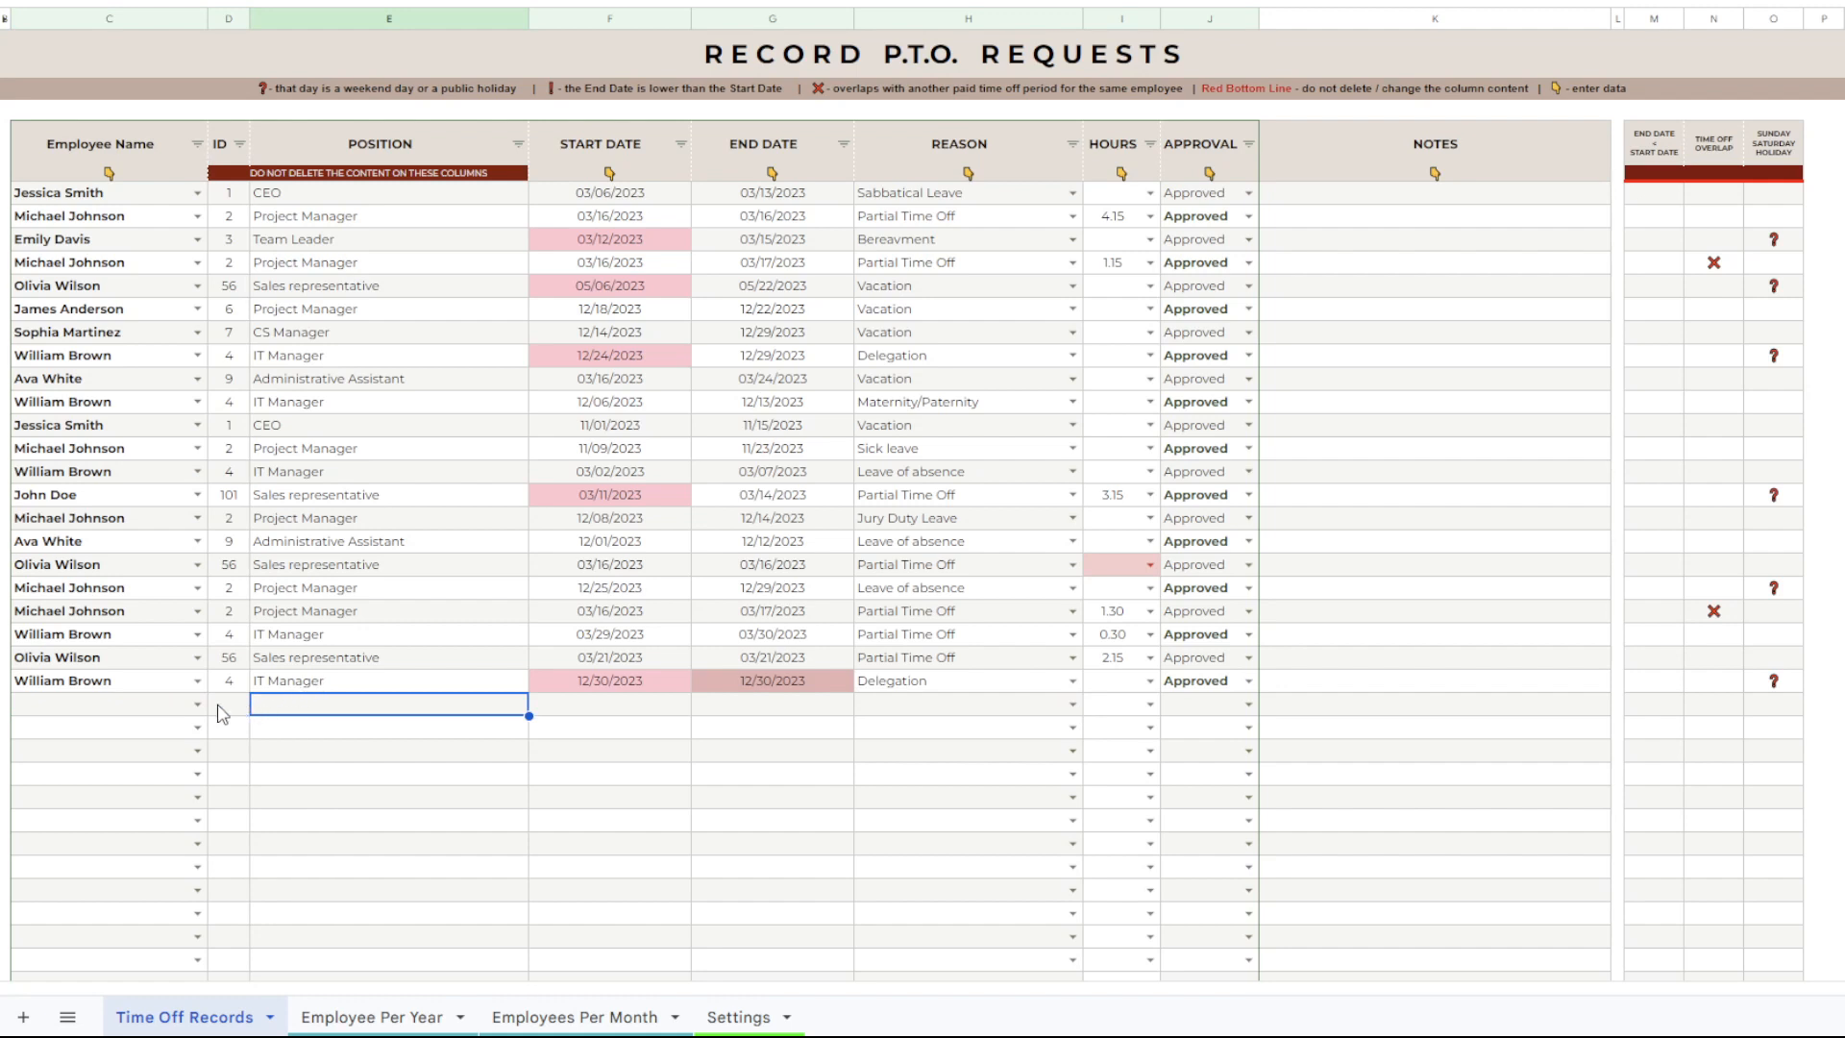
click(145, 712)
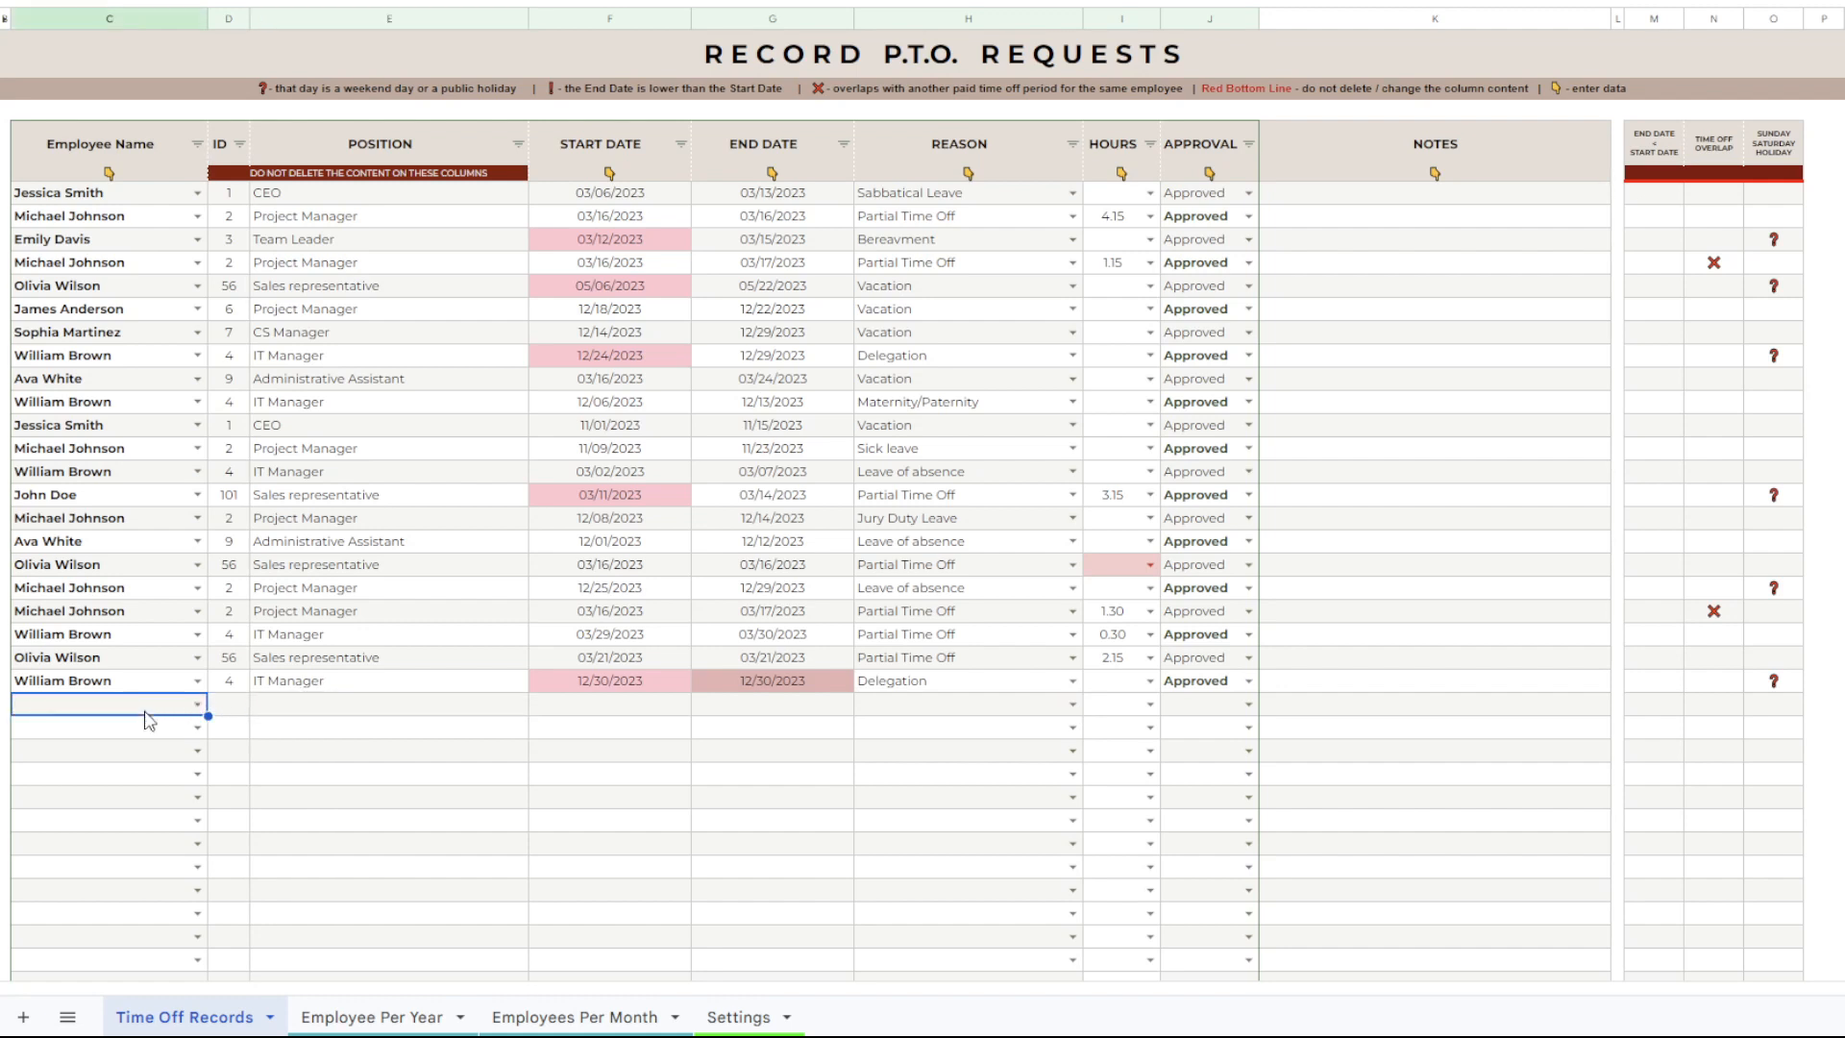
click(196, 704)
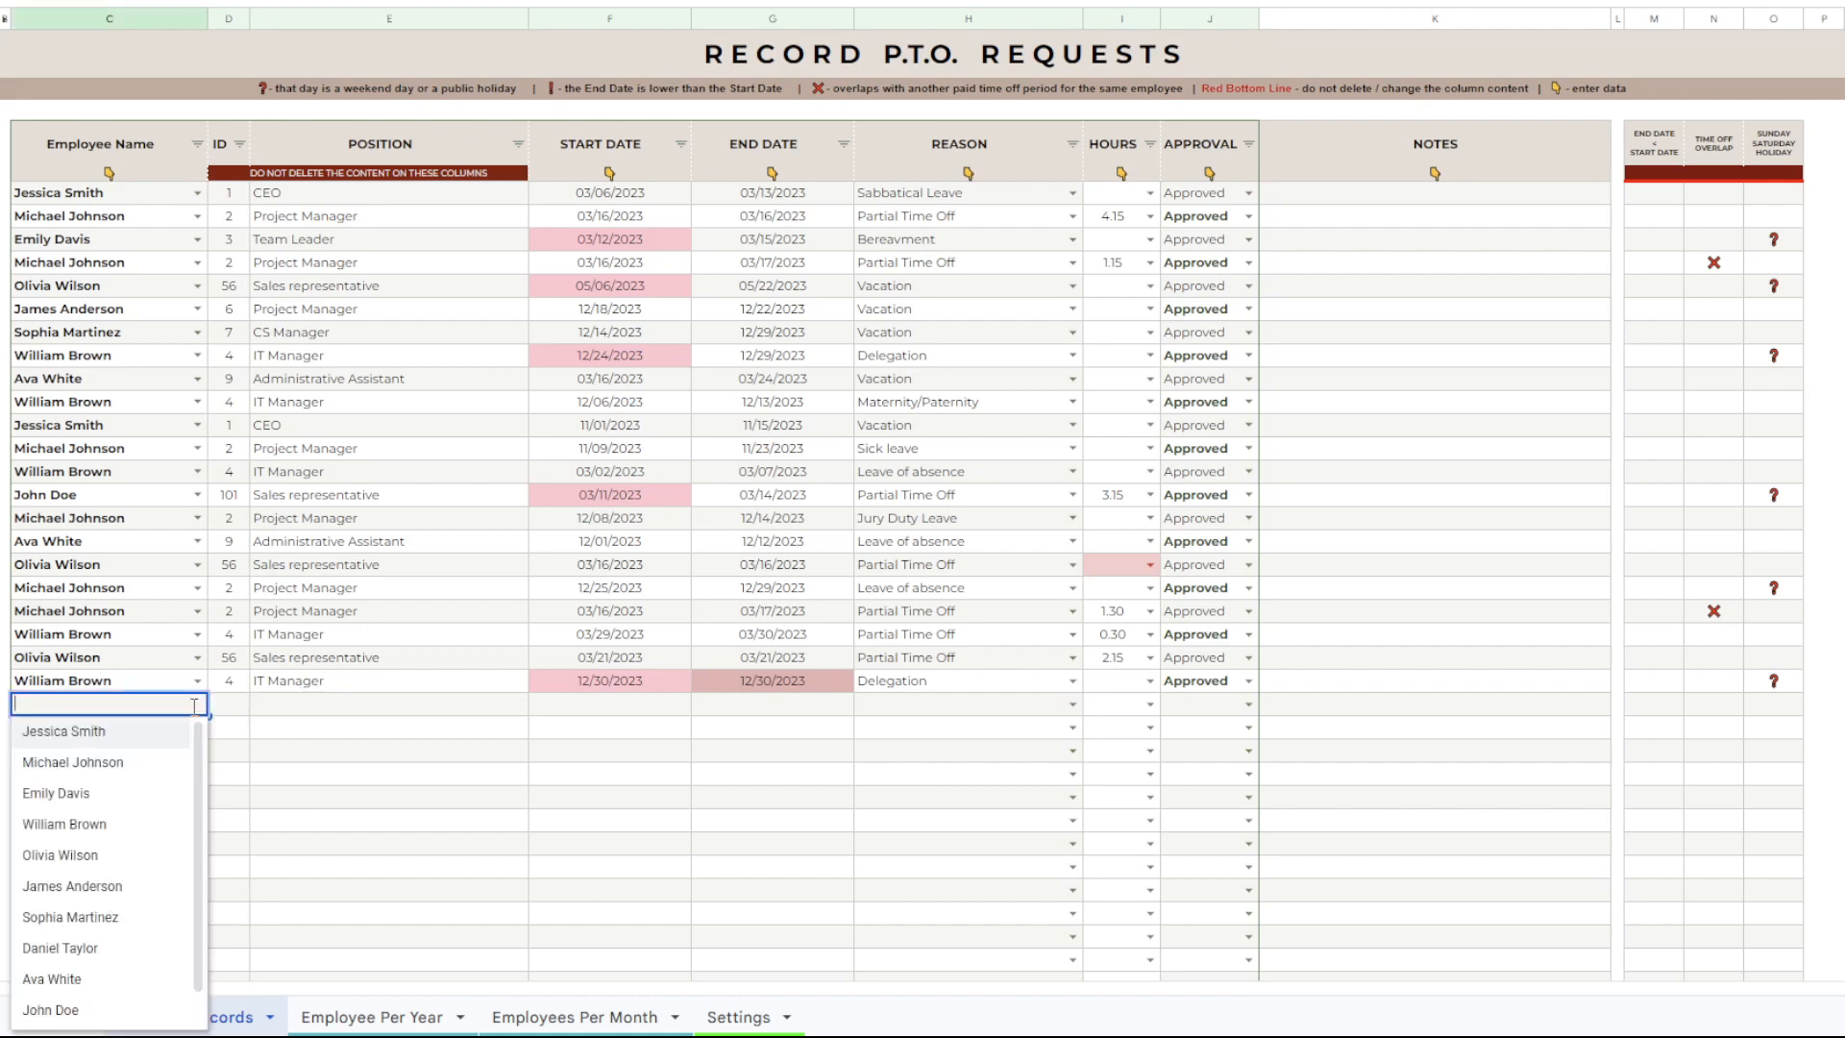
click(63, 856)
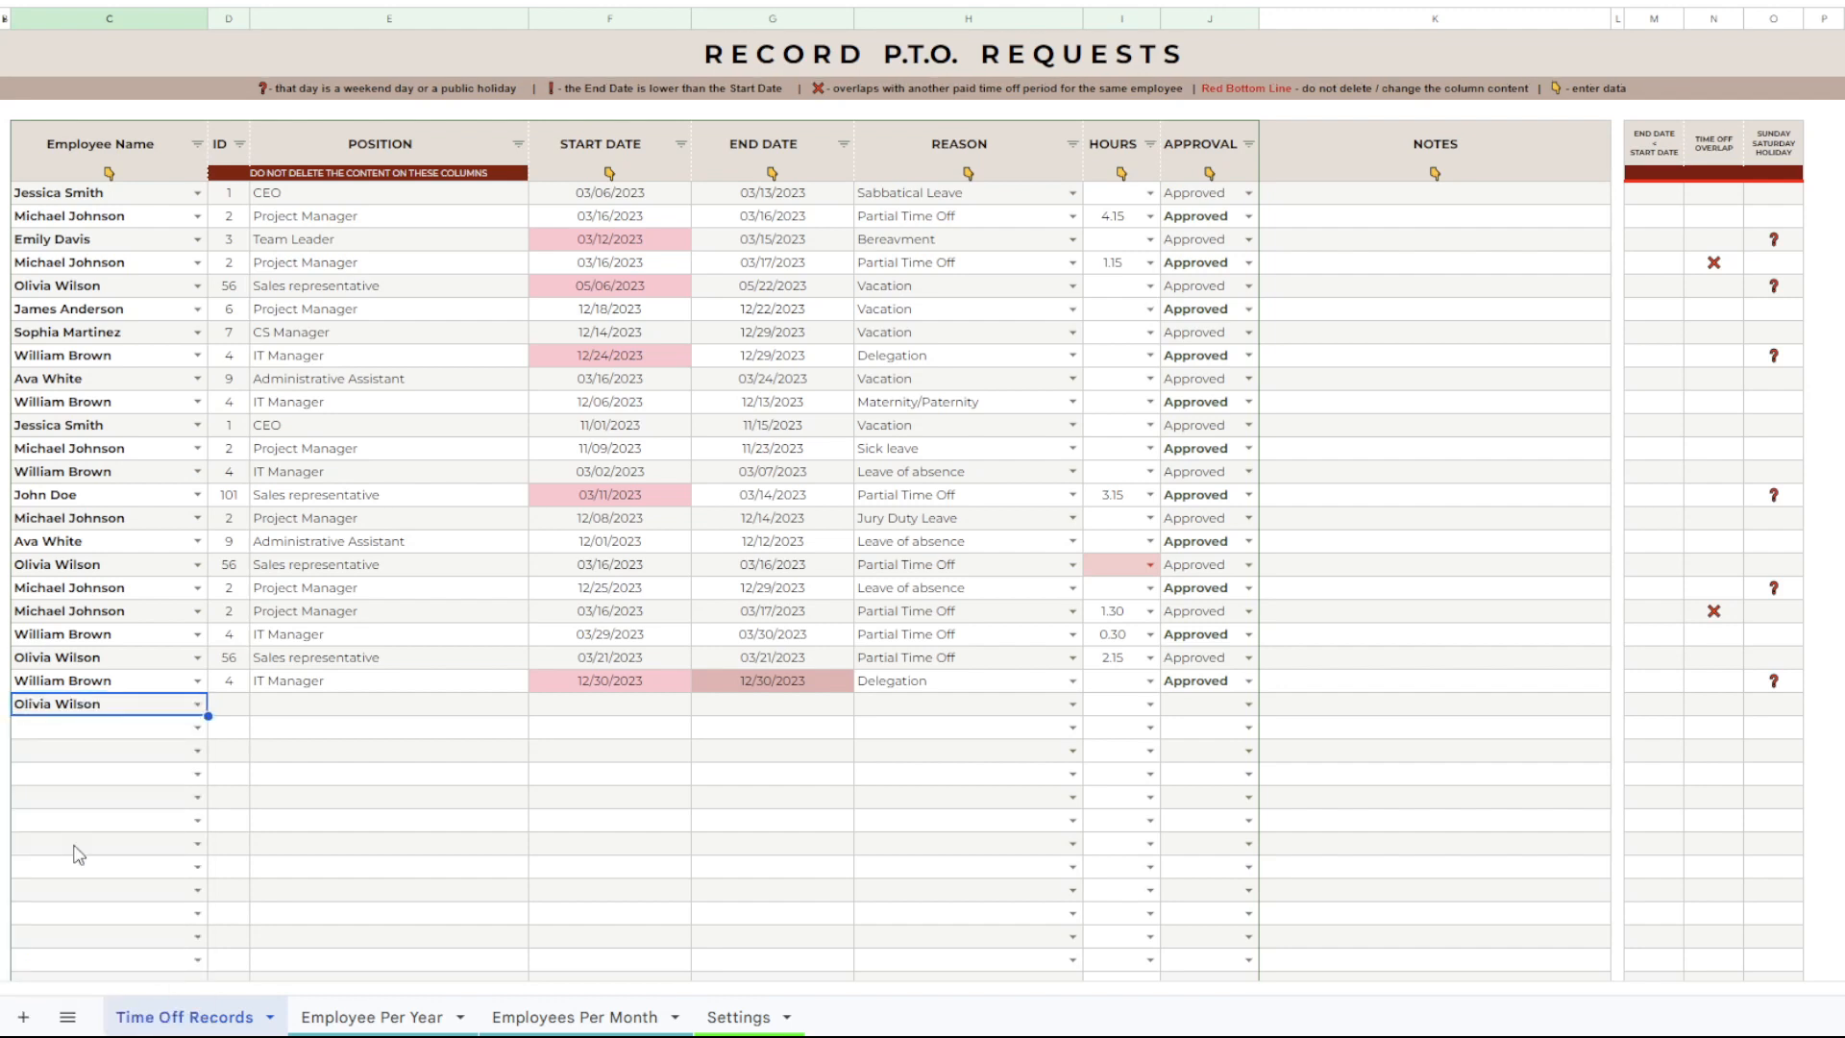
Compare the automatically filled ID and position entries with the employee list in the Settings sheet, and return to Time Off Records.
drag(240, 709, 346, 221)
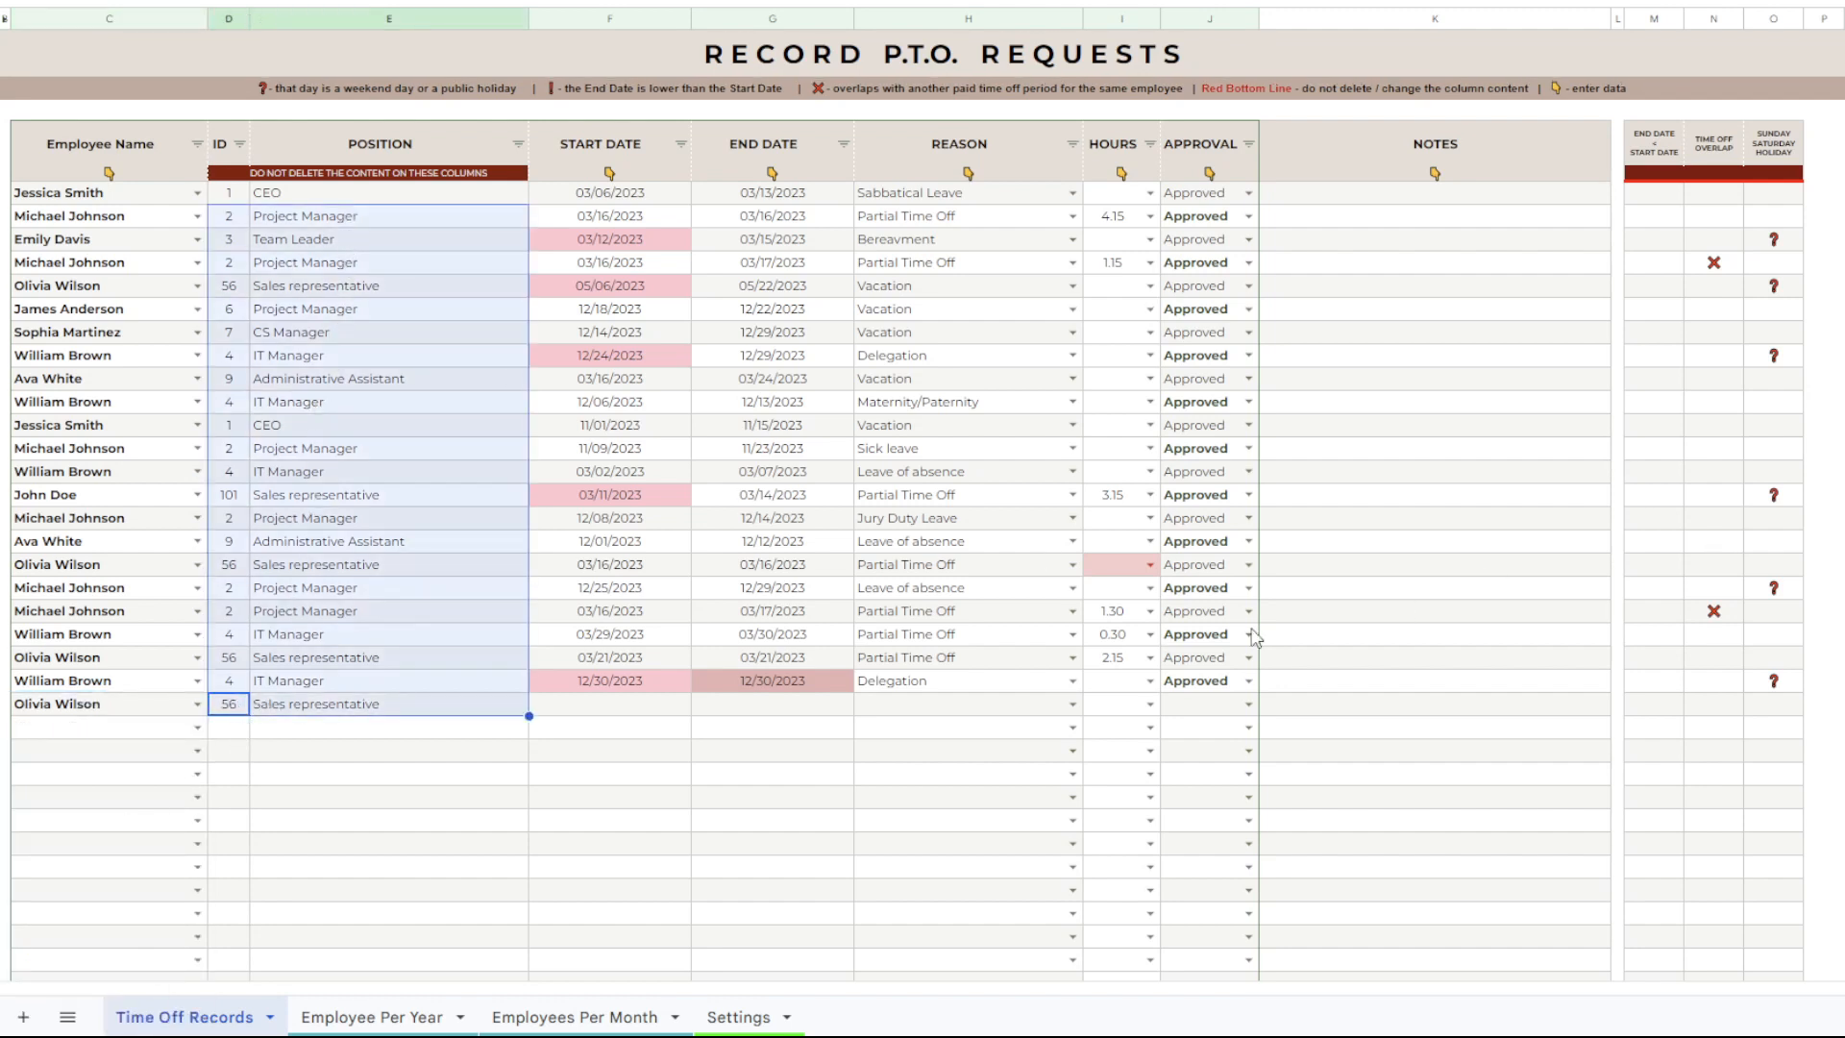
click(320, 776)
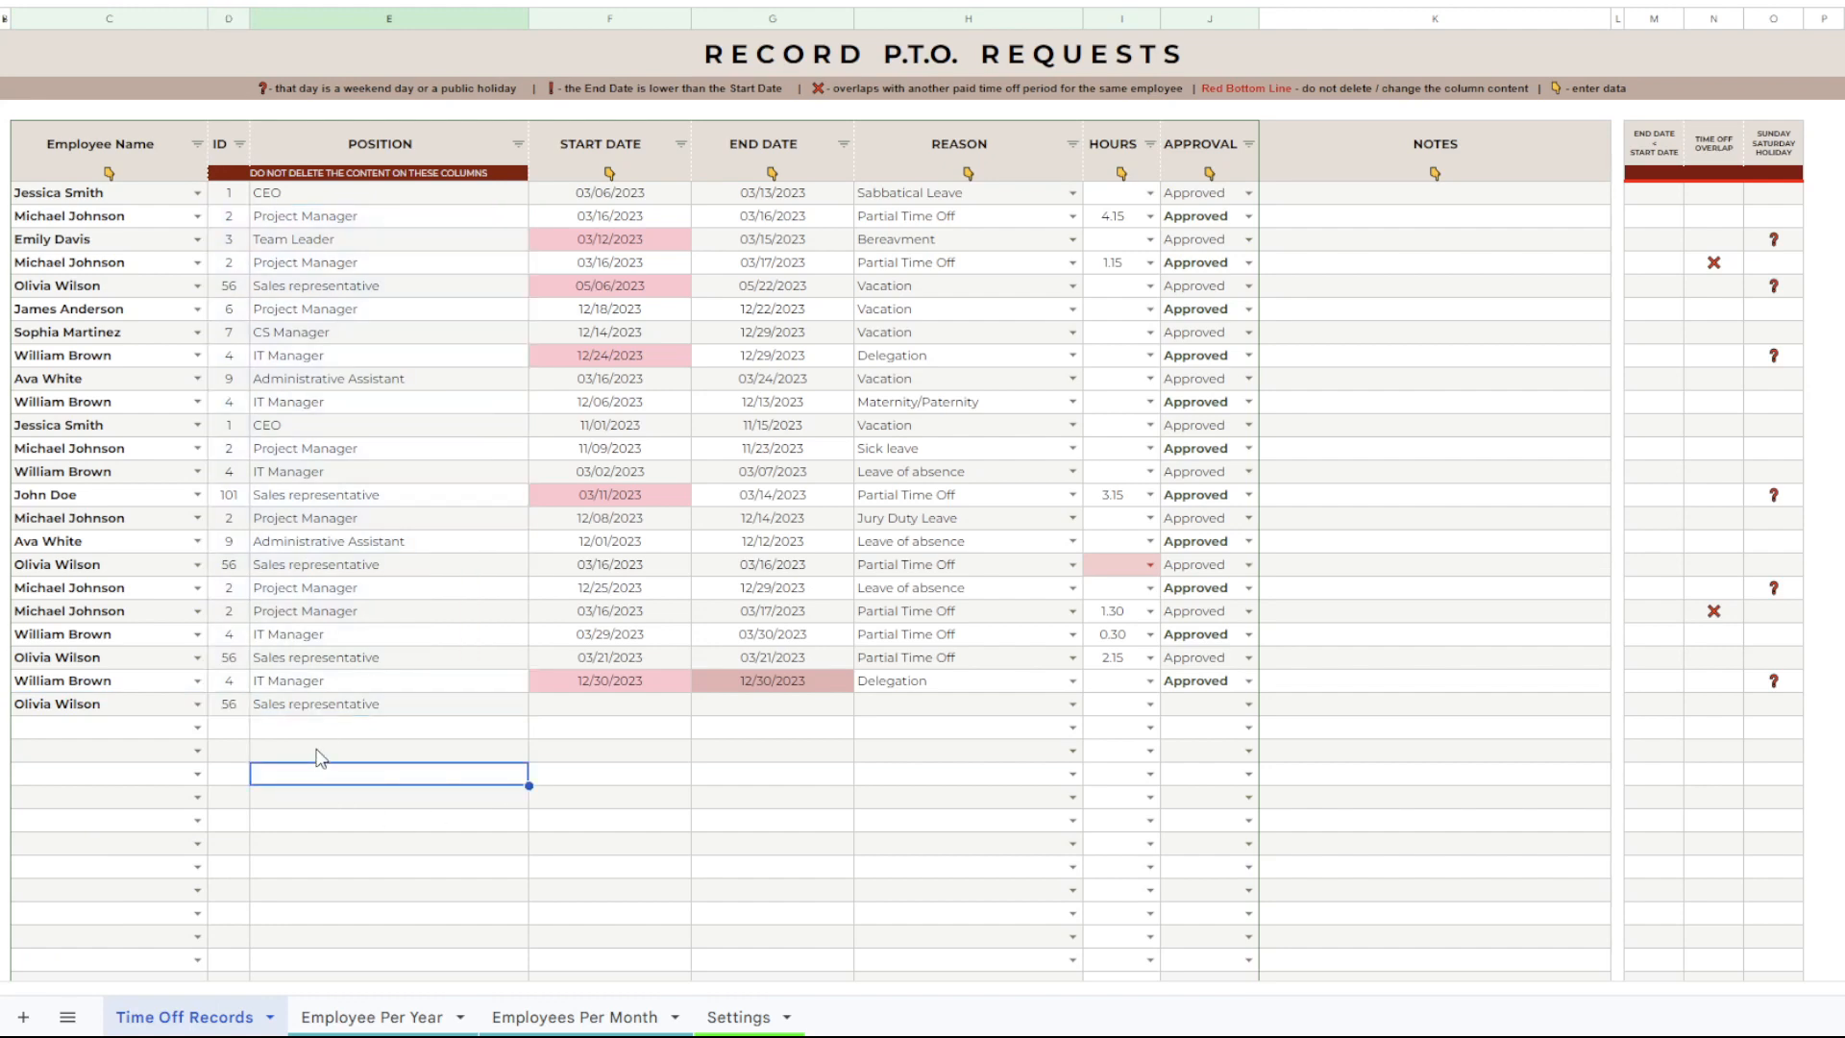
click(731, 1019)
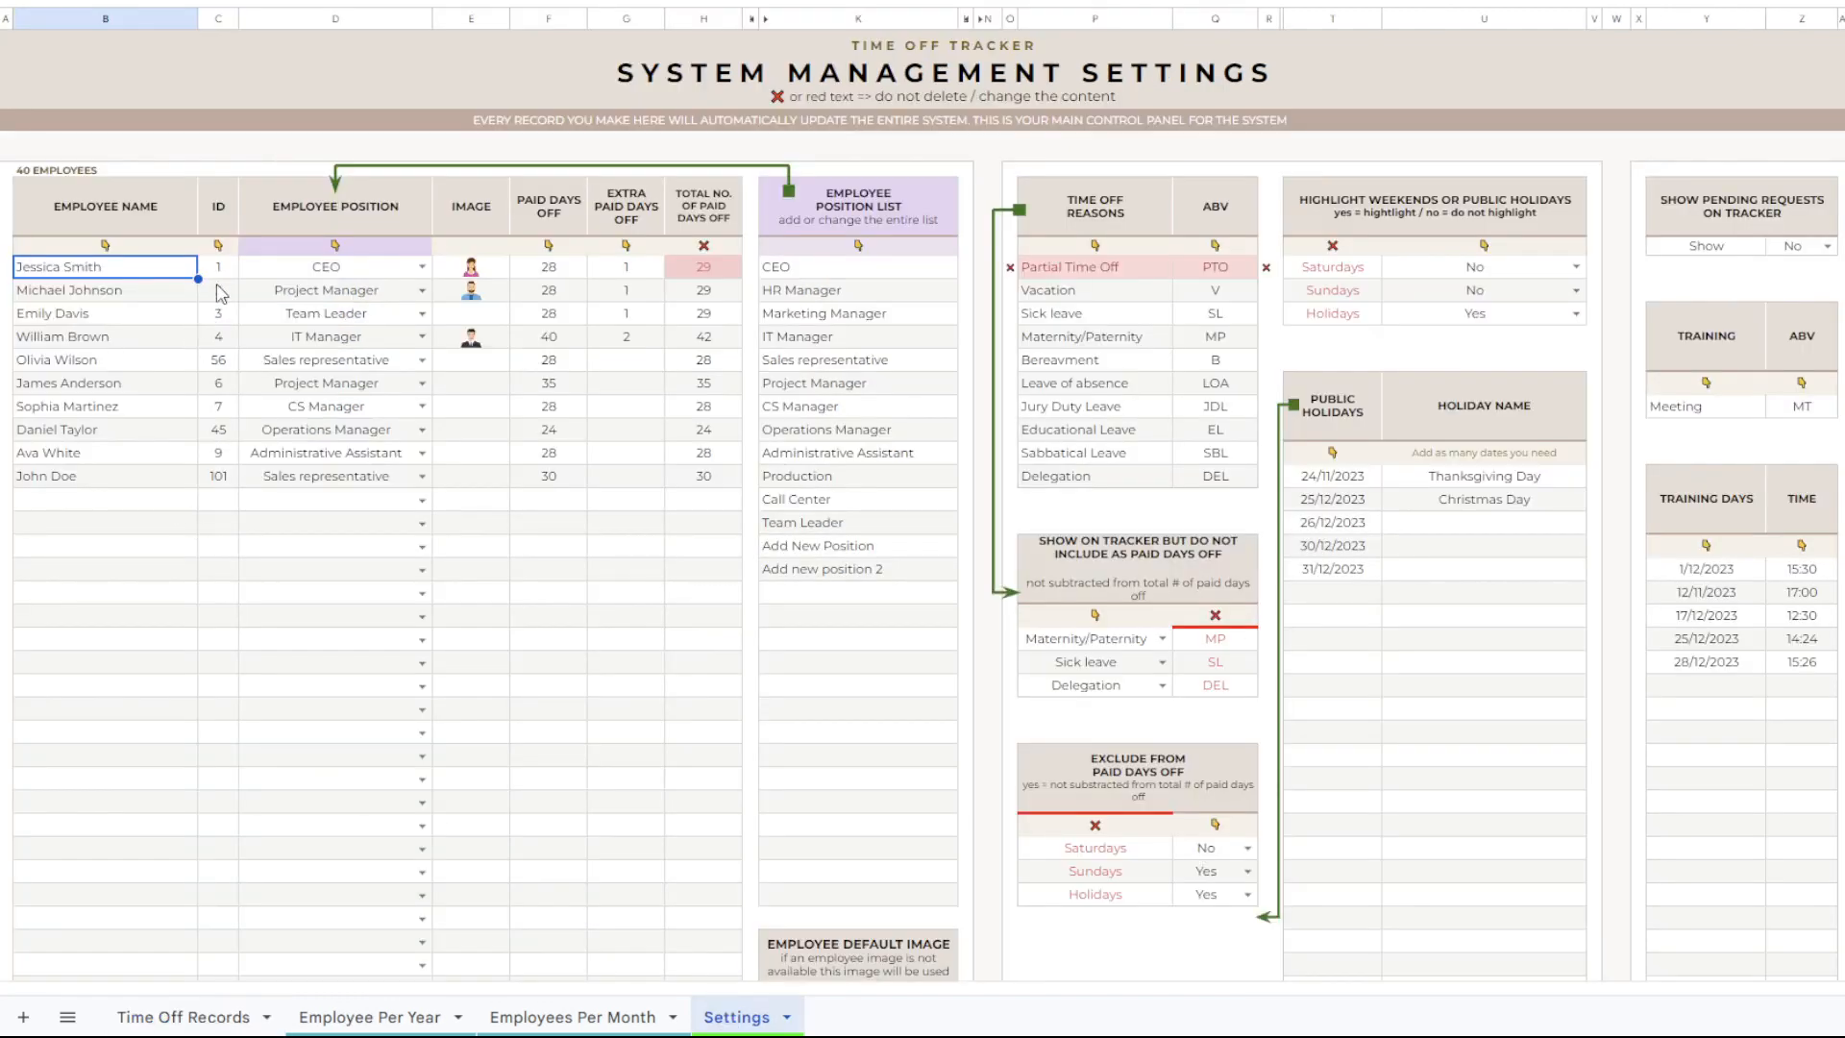
drag(219, 269, 317, 415)
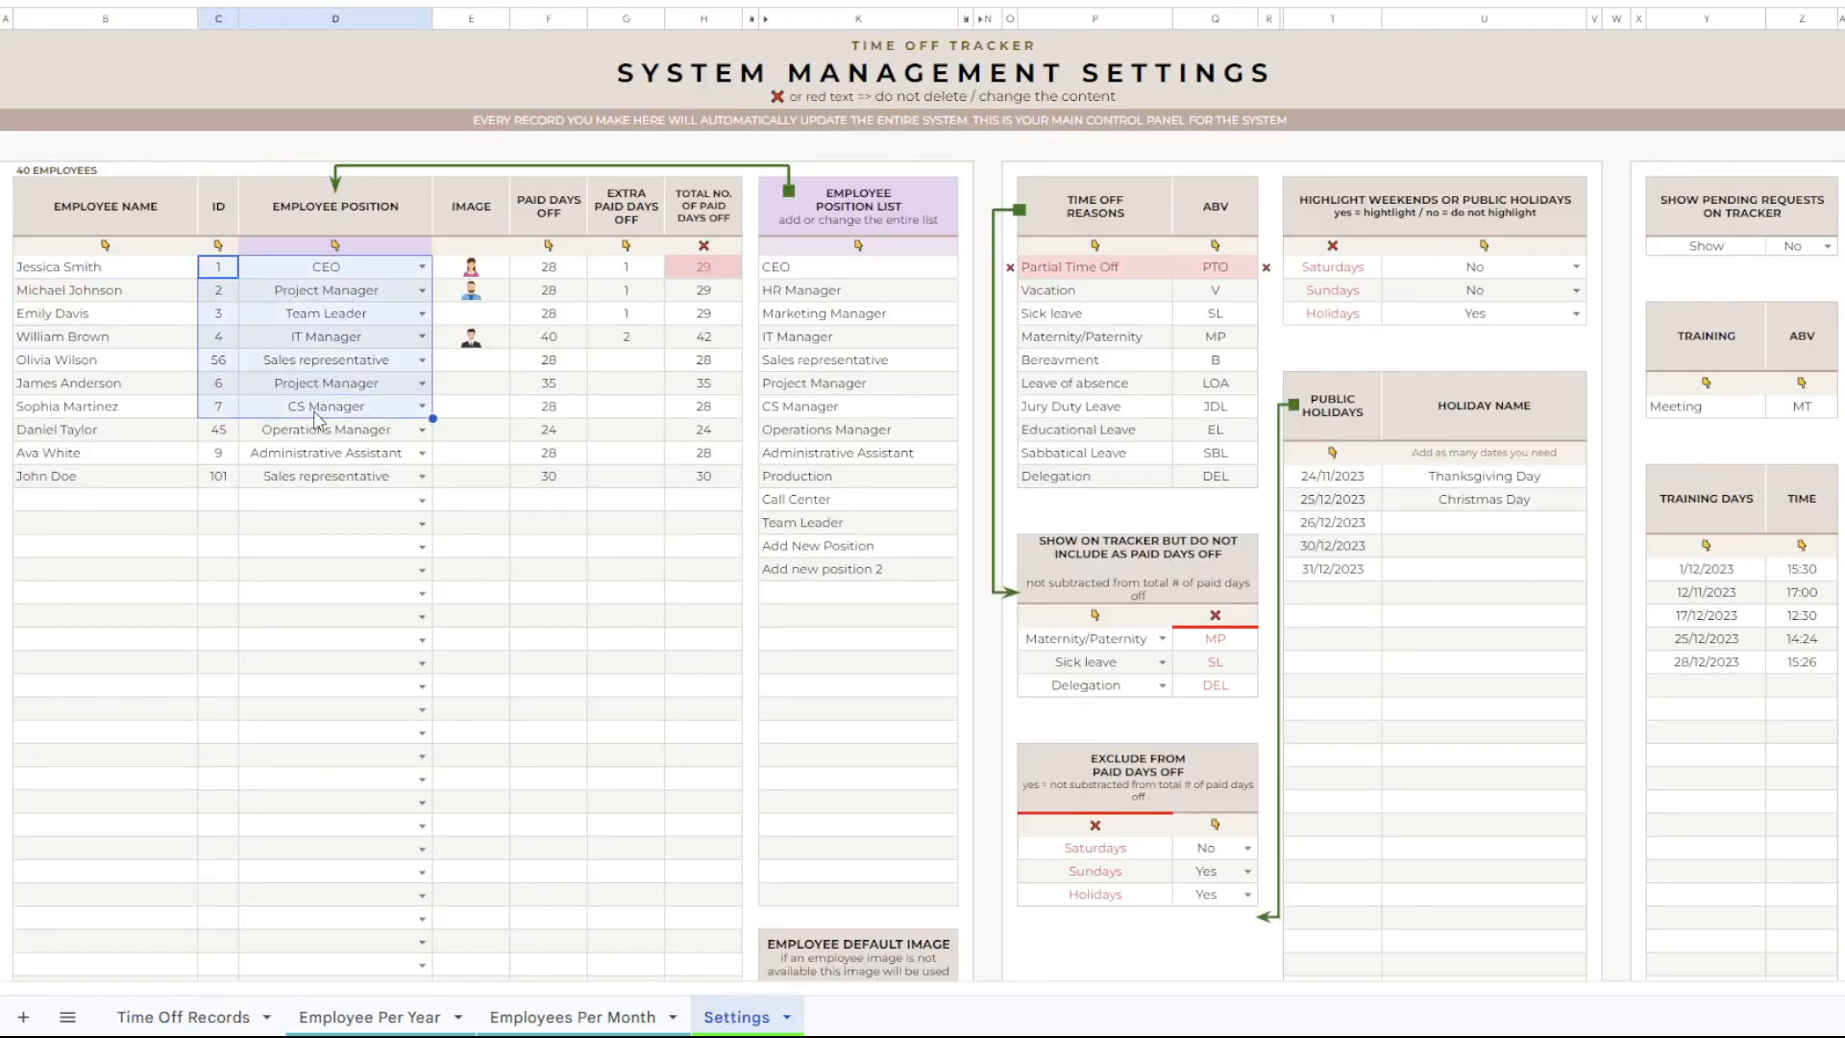
click(195, 1010)
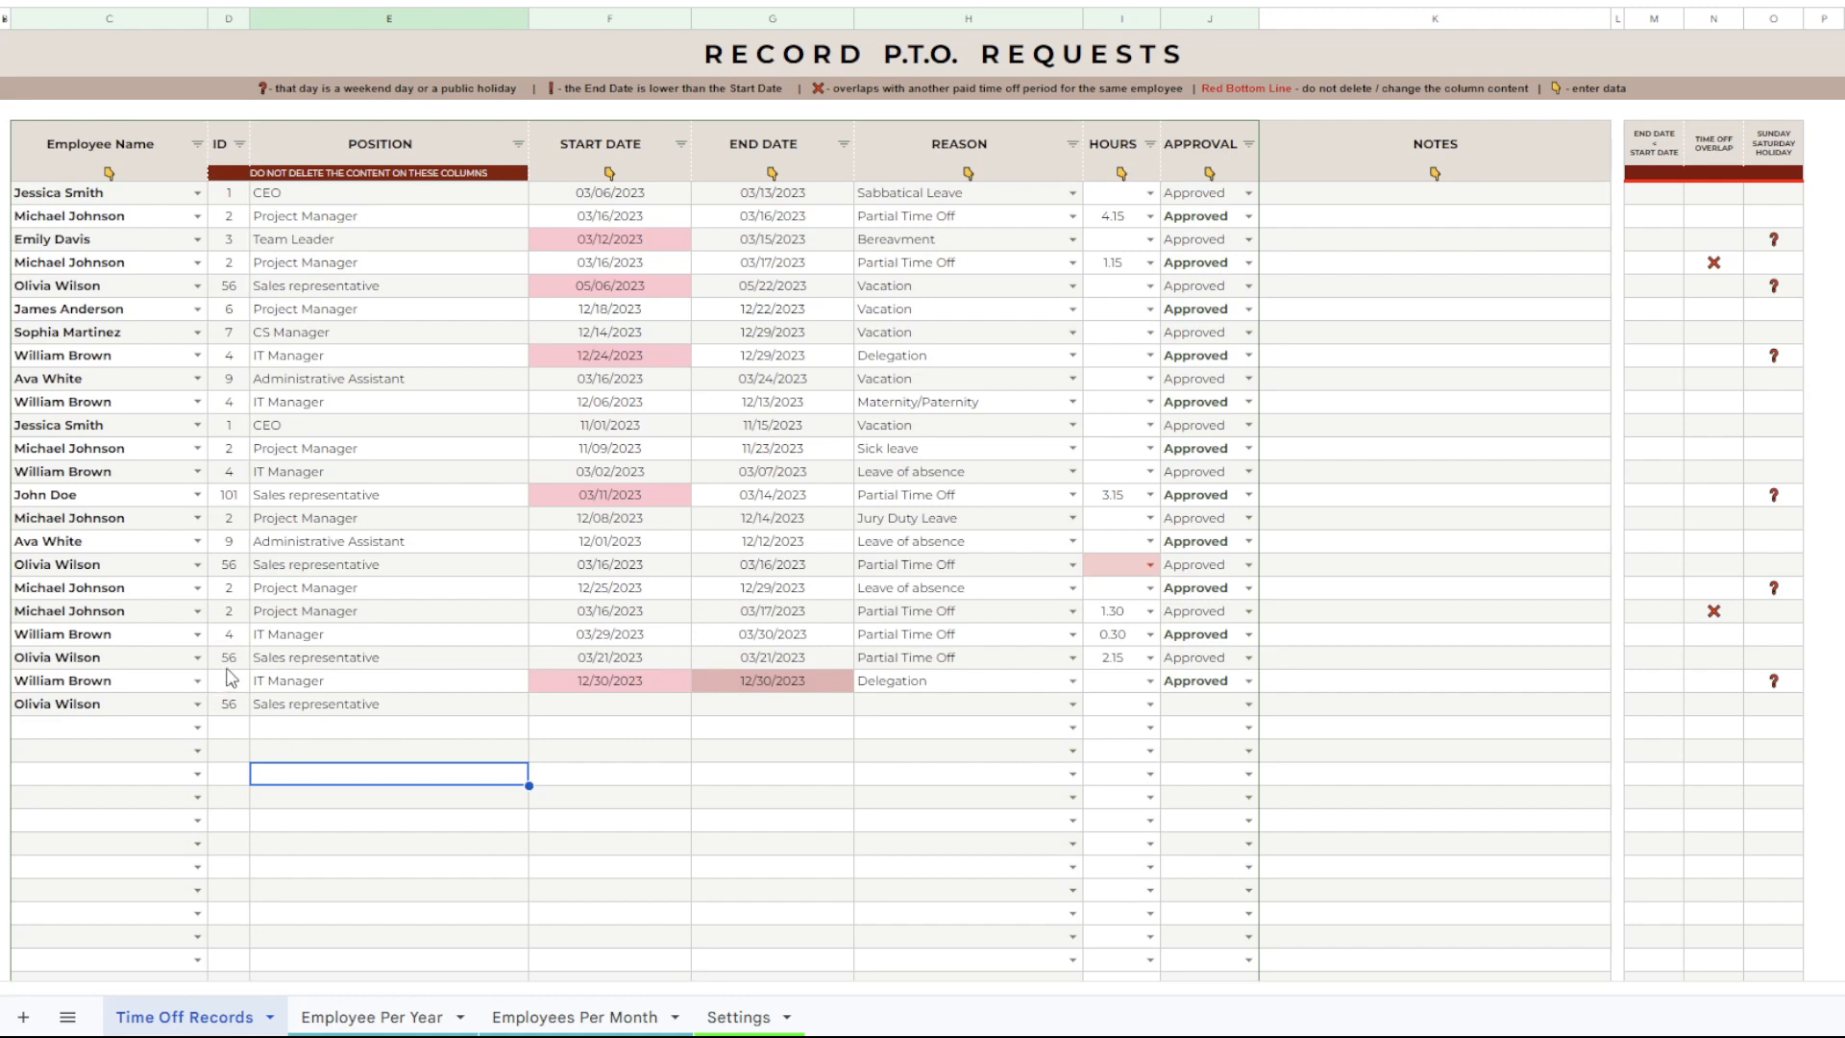
drag(227, 663, 357, 709)
Set the new record's start date to 10/20/2023 and its end date to 10/27/2023.
double_click(577, 711)
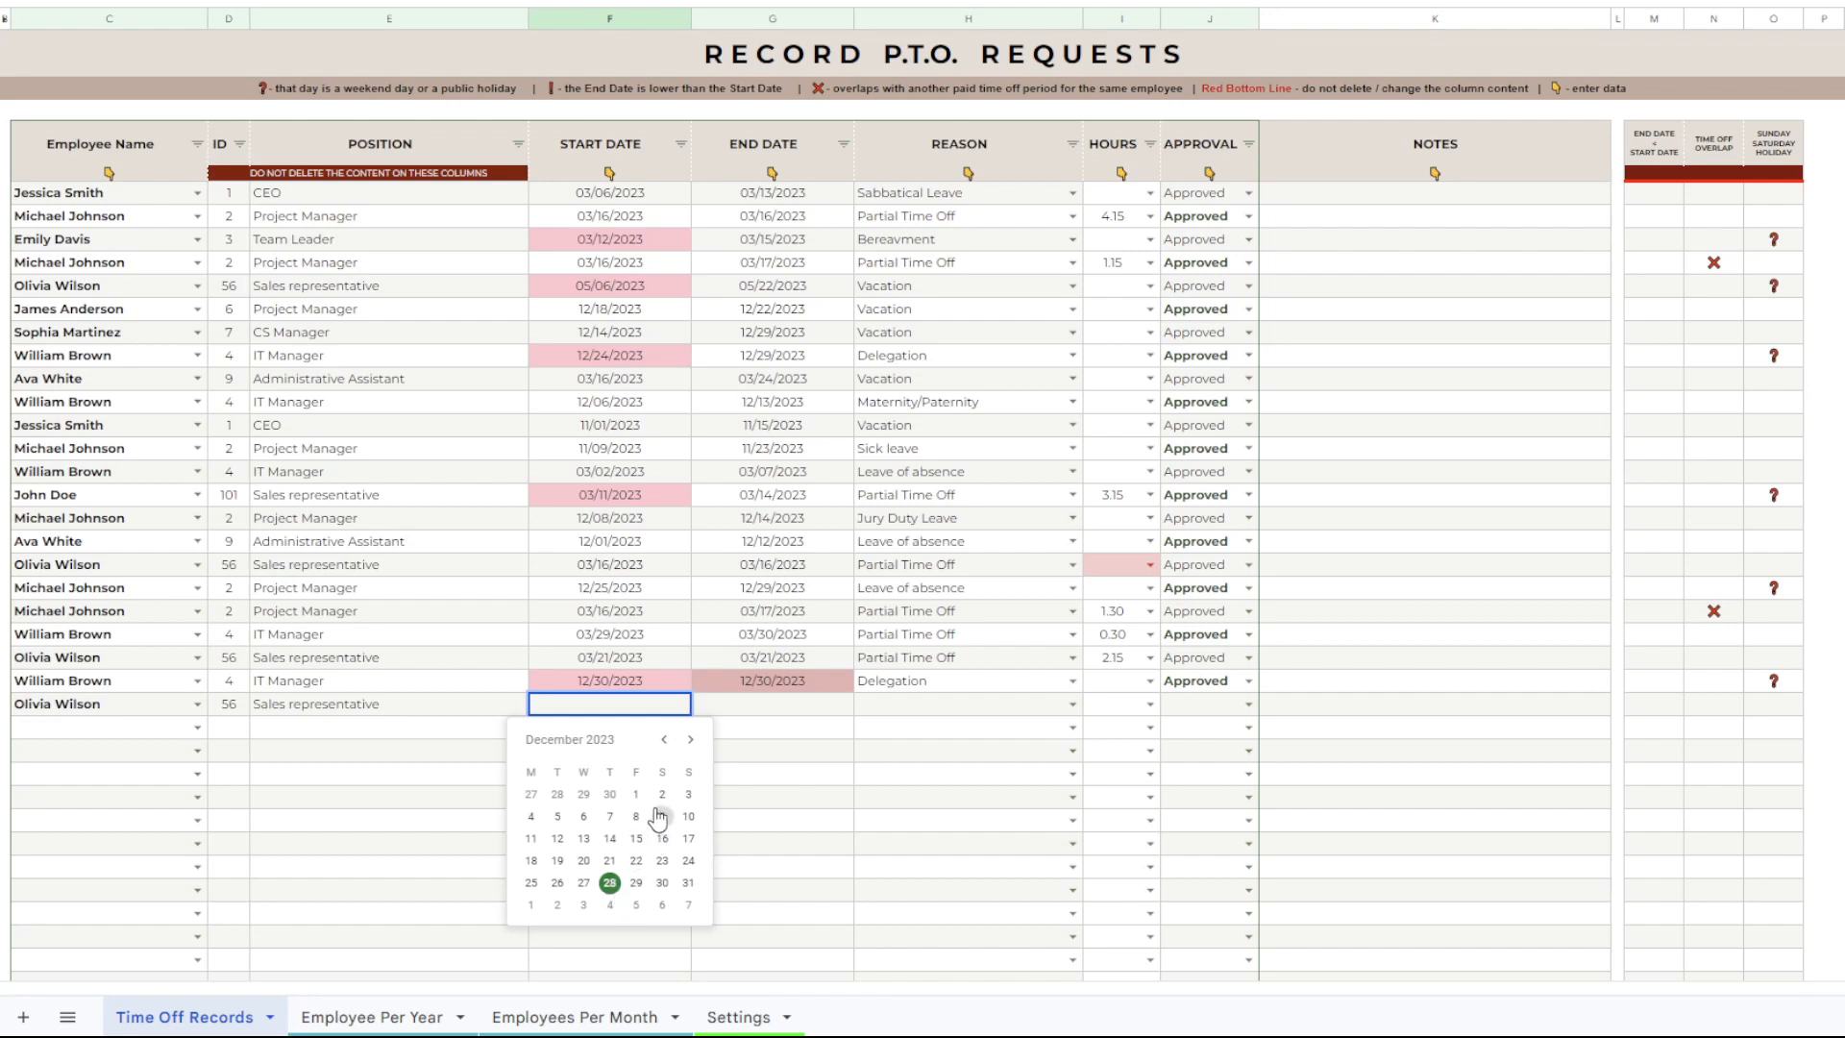
click(664, 739)
click(664, 739)
click(635, 861)
click(784, 707)
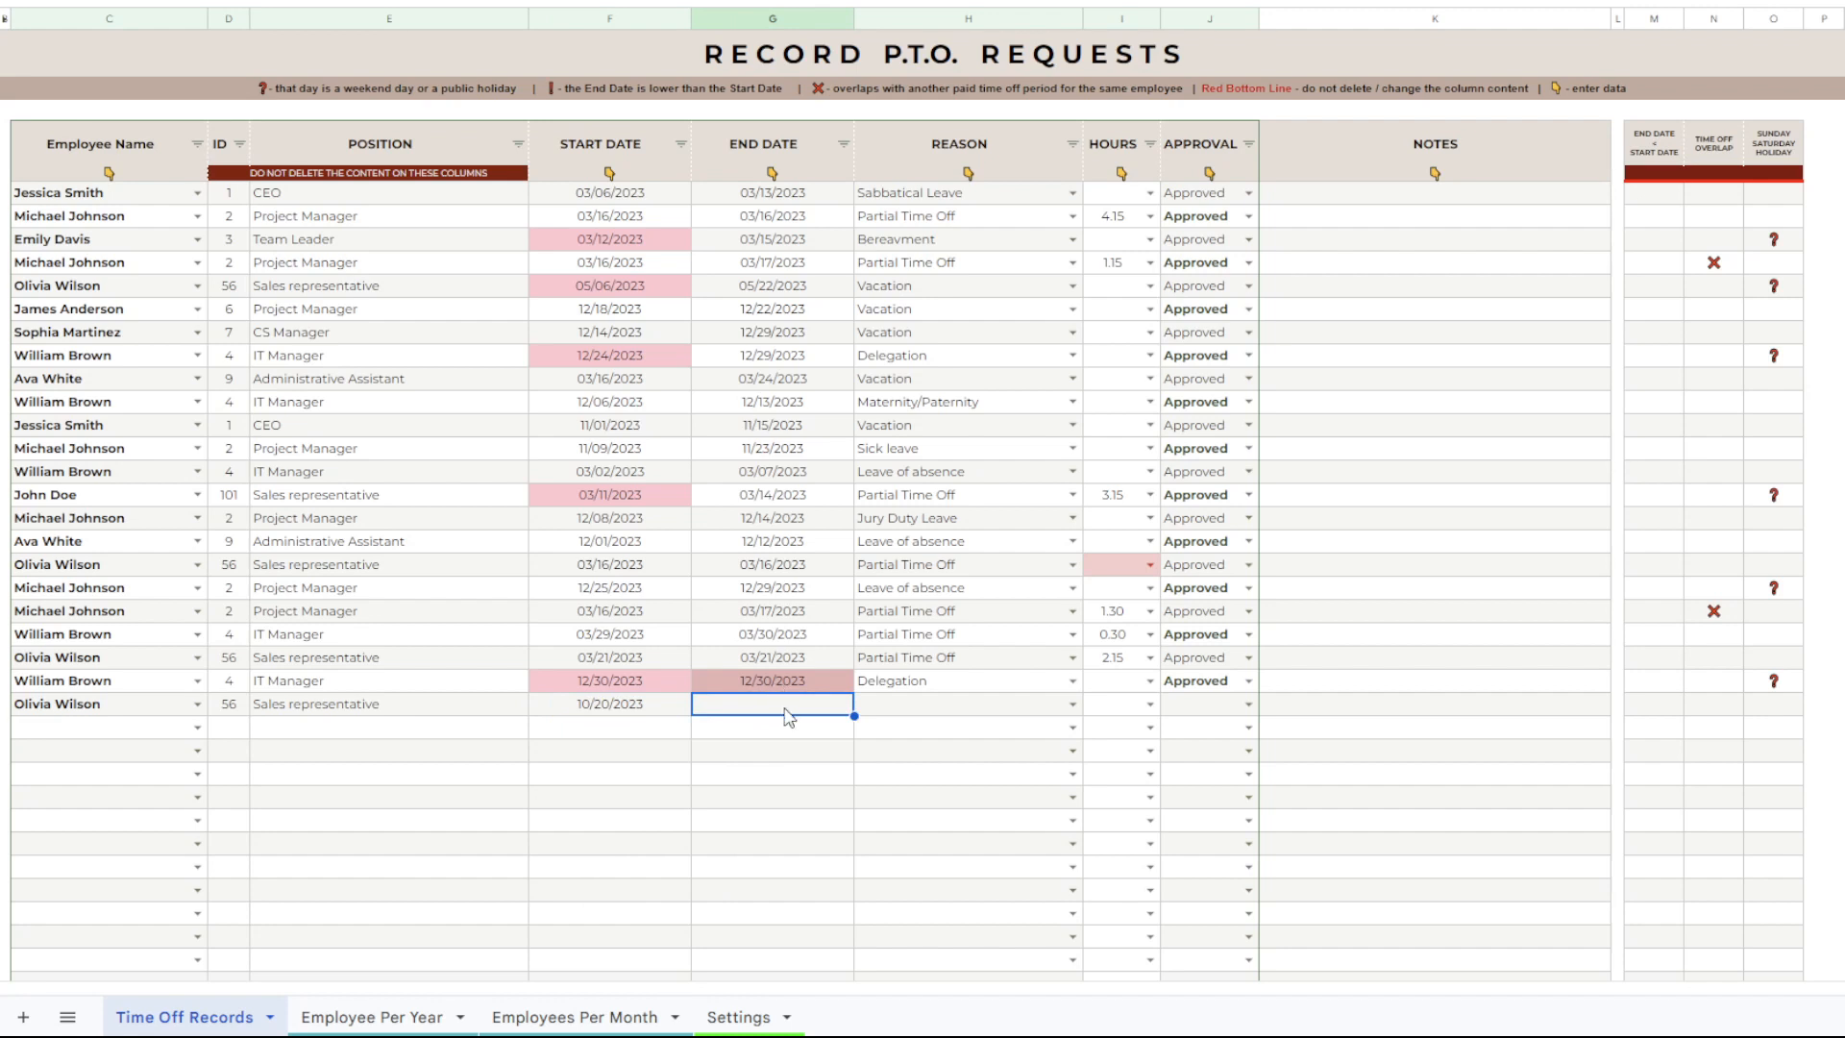
double_click(787, 707)
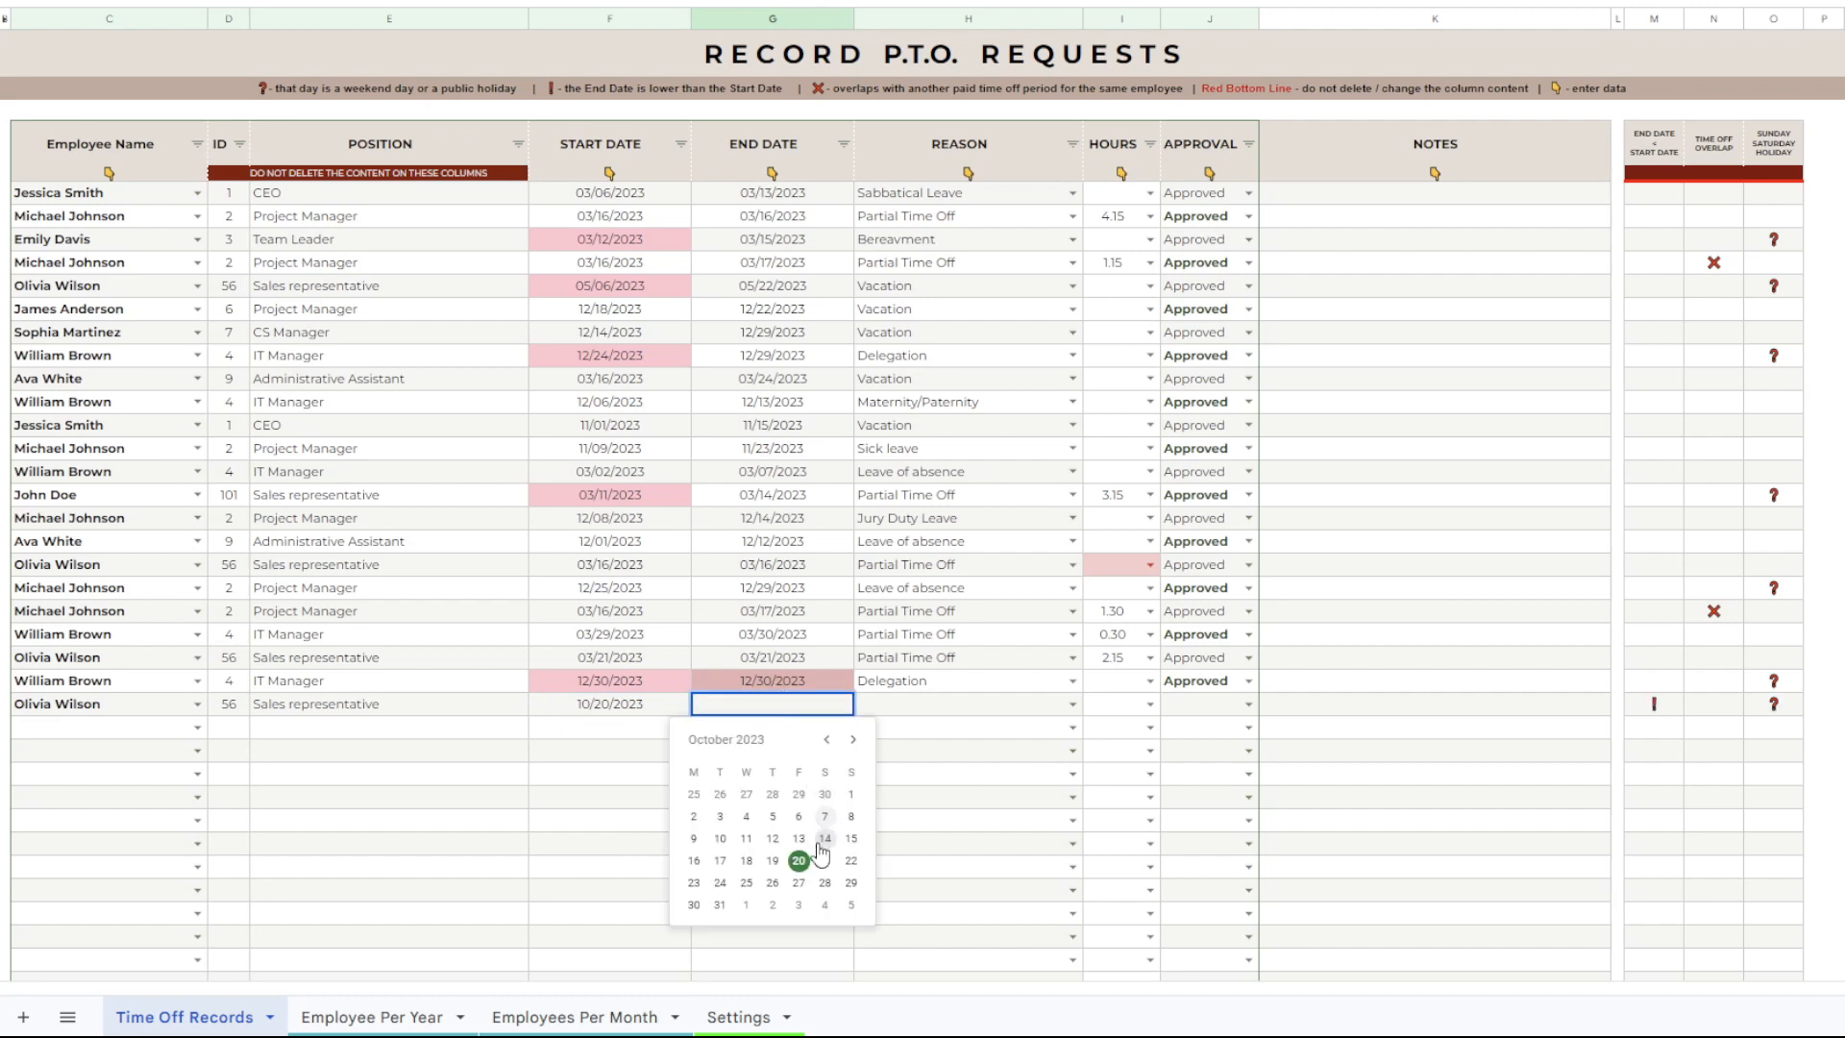
click(798, 882)
Set the new record's reason to Vacation and its approval status to Approved.
click(946, 709)
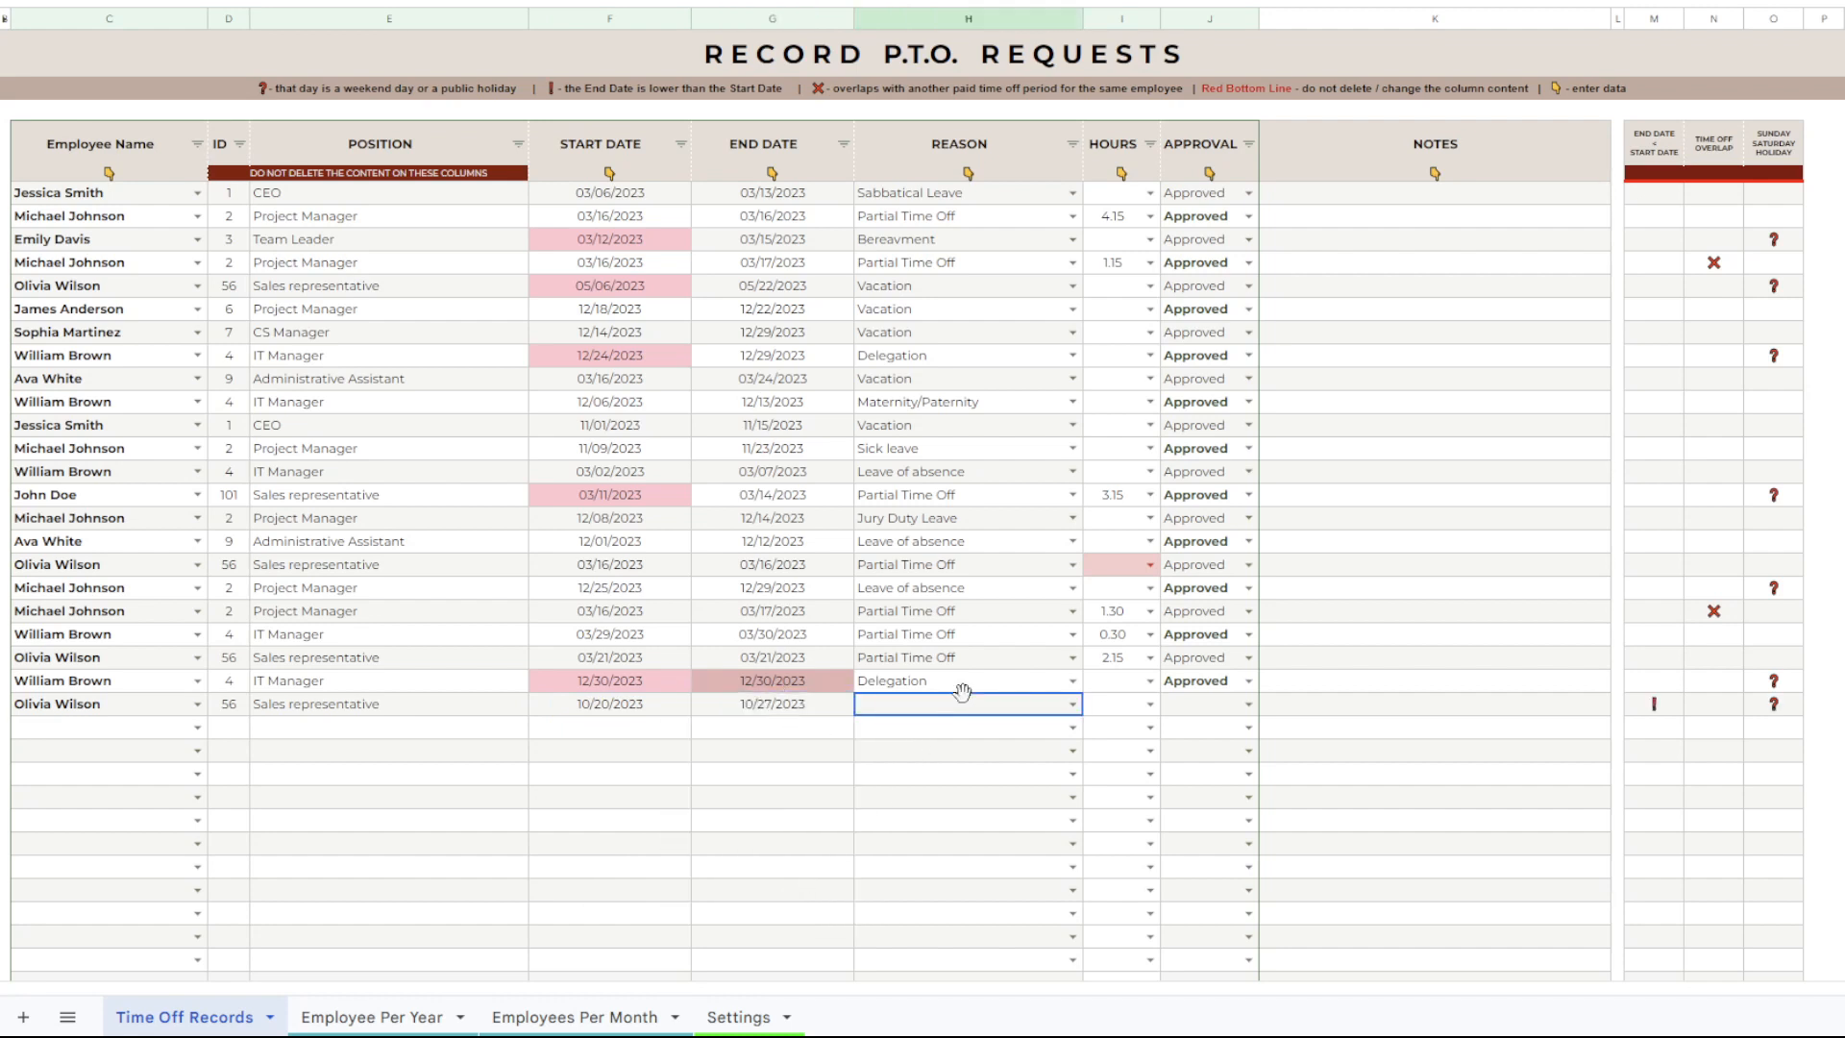
click(1075, 704)
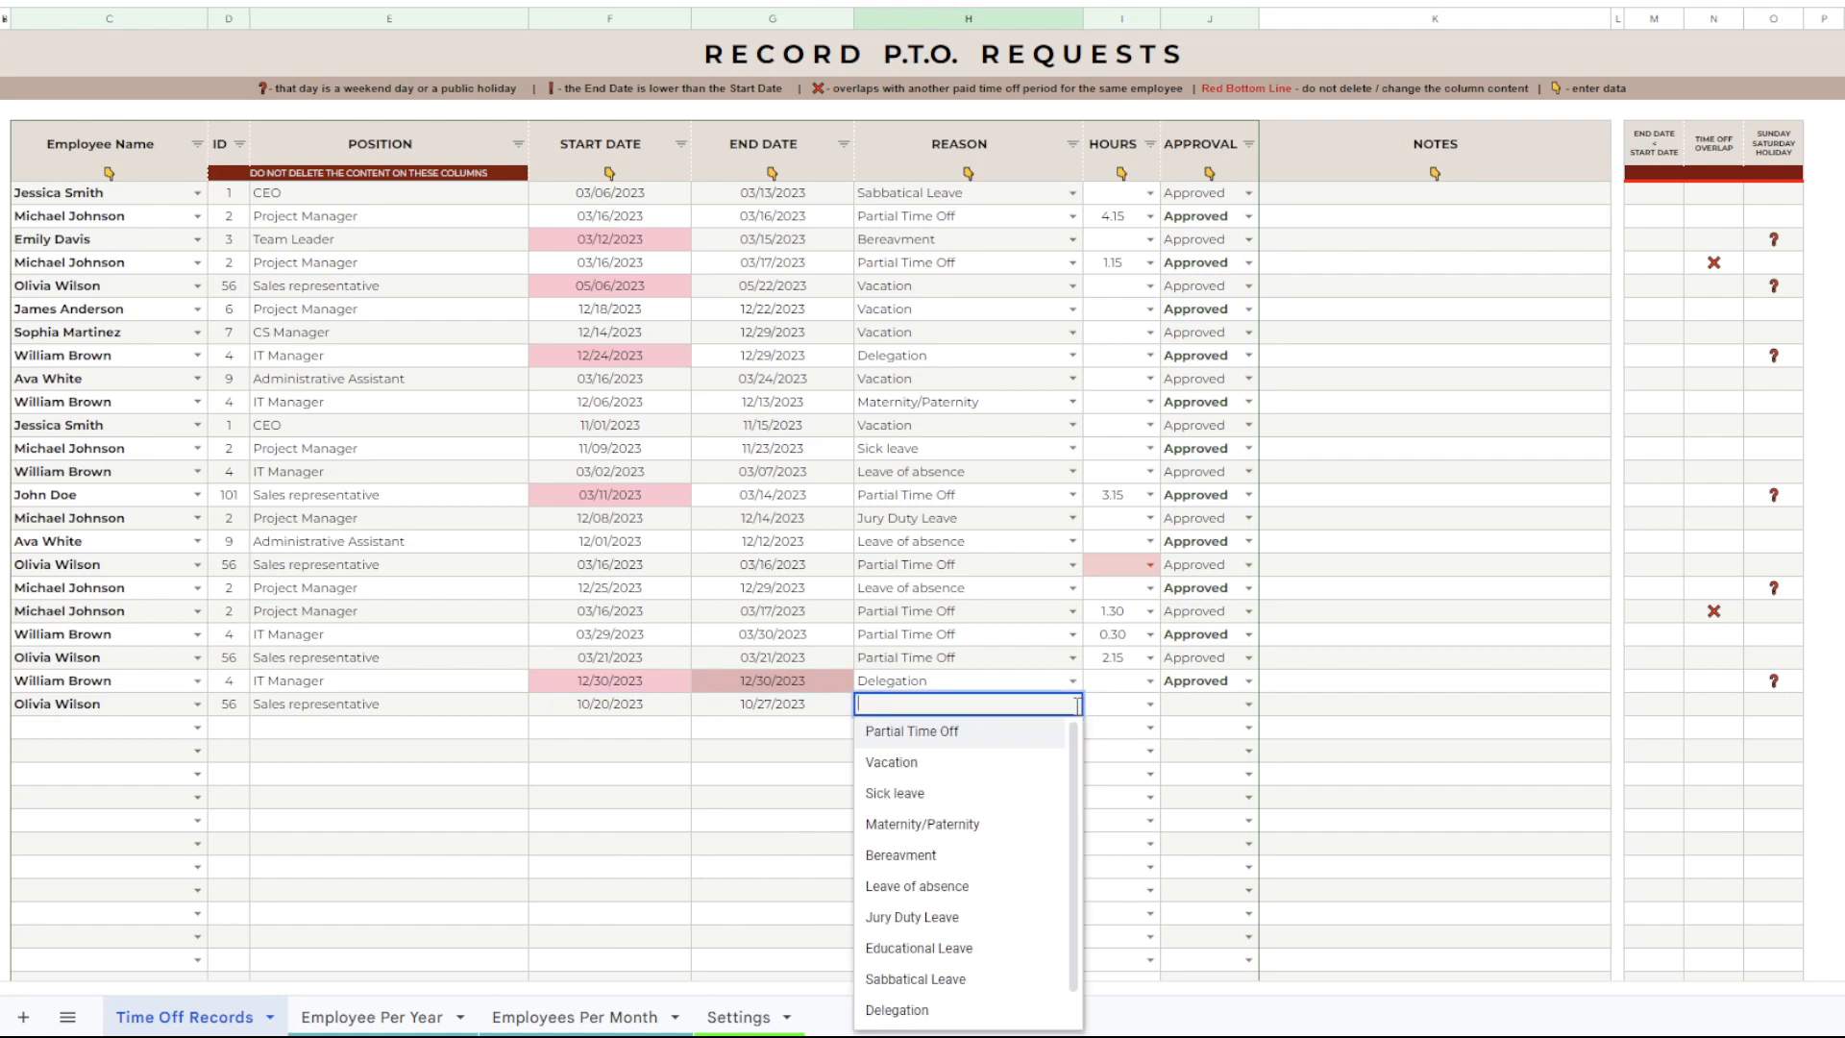
click(957, 769)
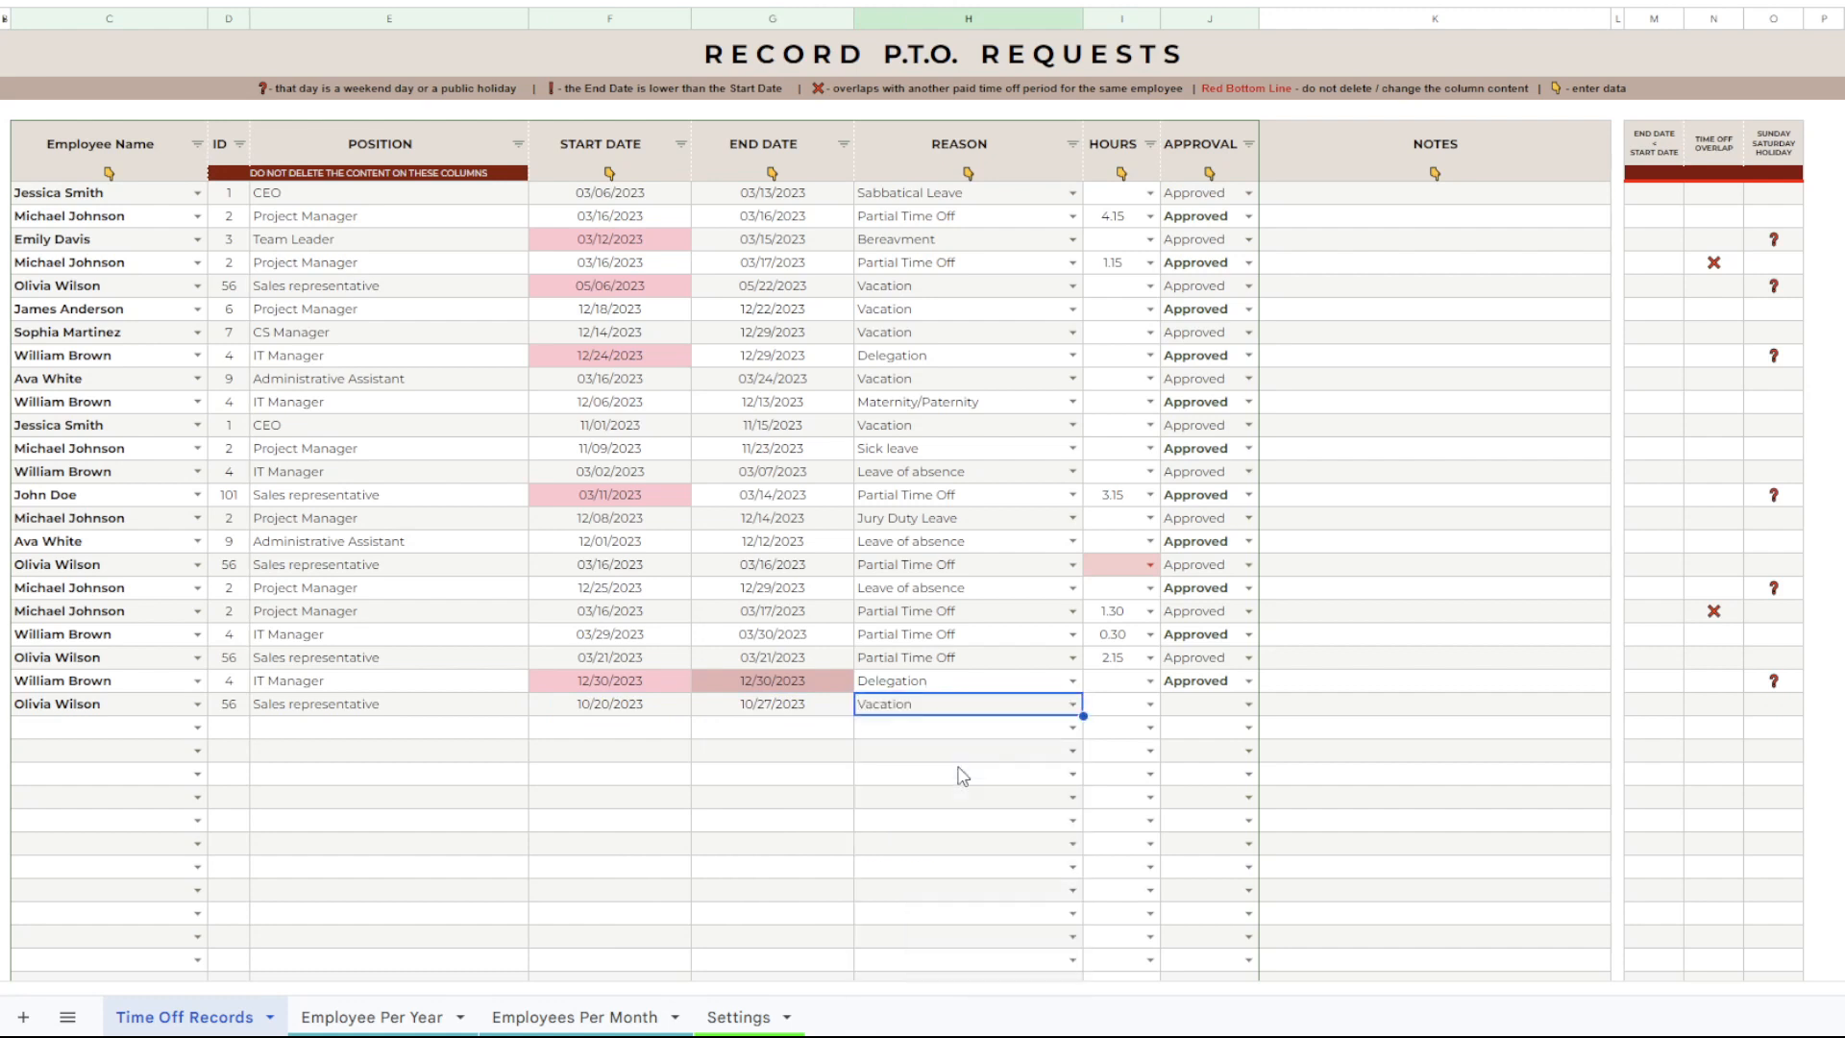
click(1247, 704)
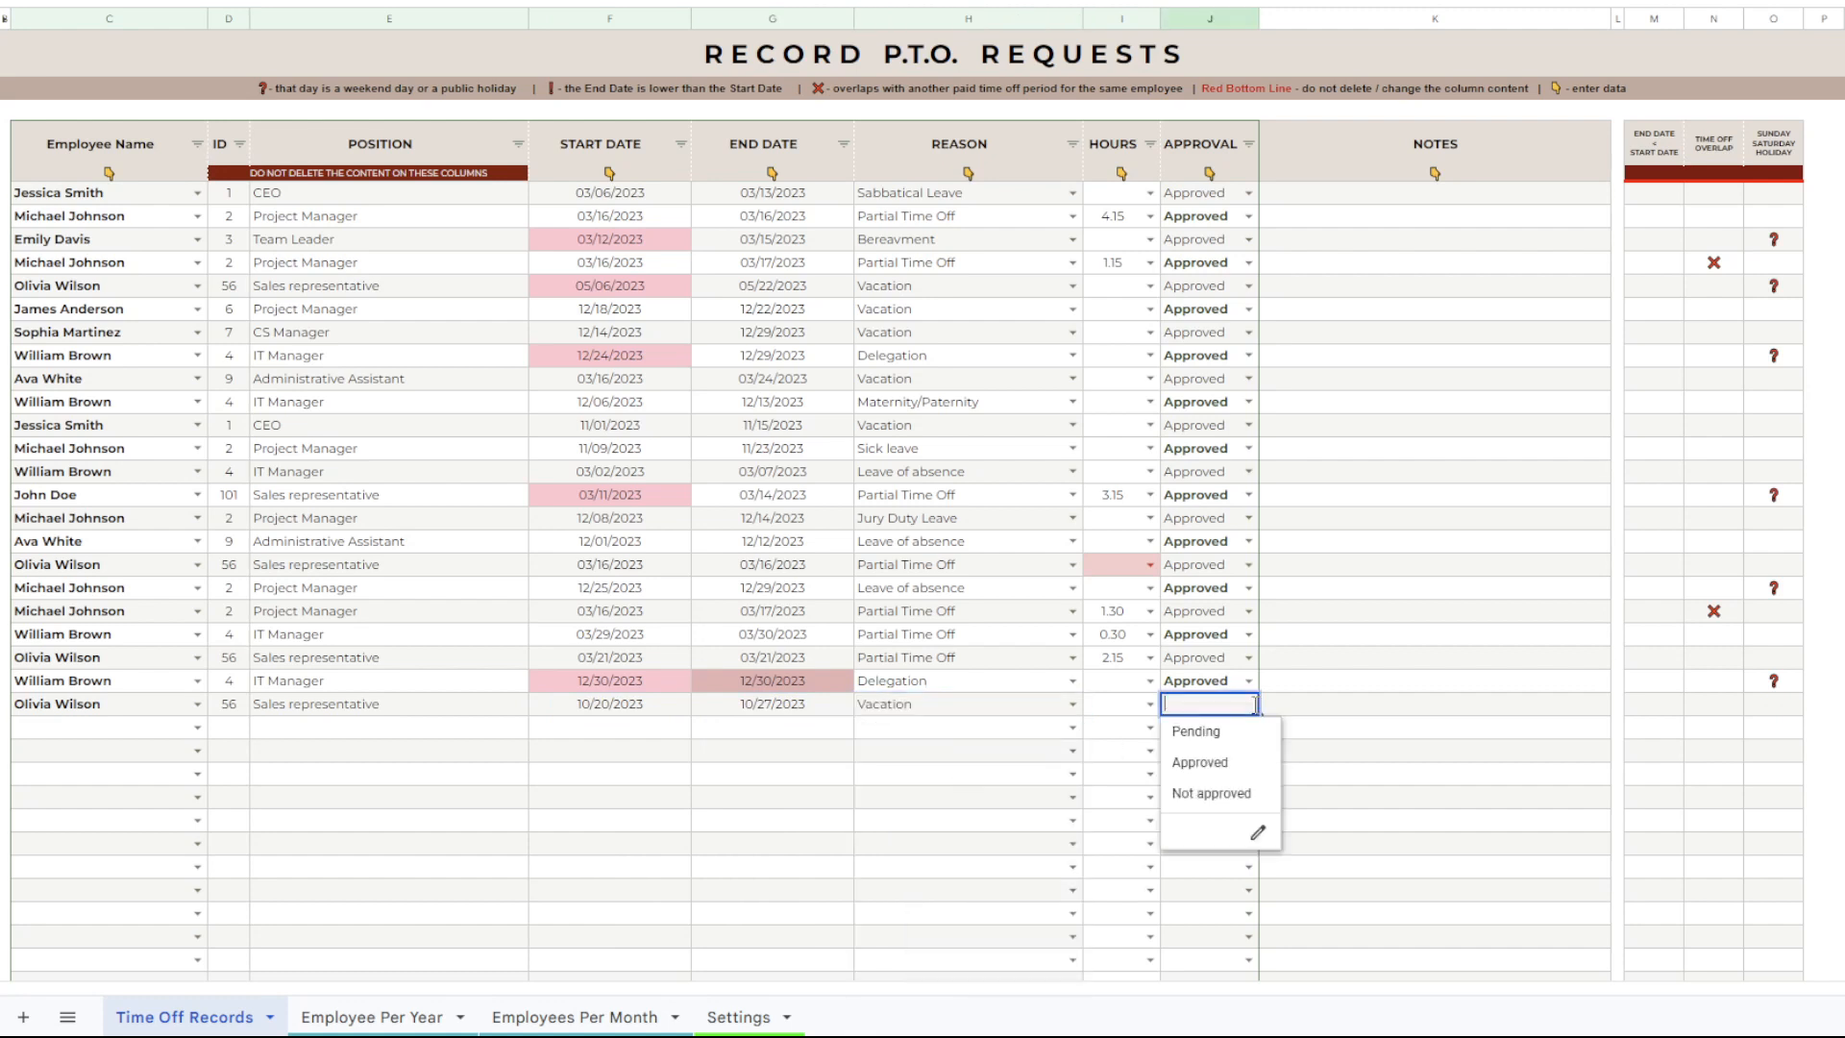
click(1201, 763)
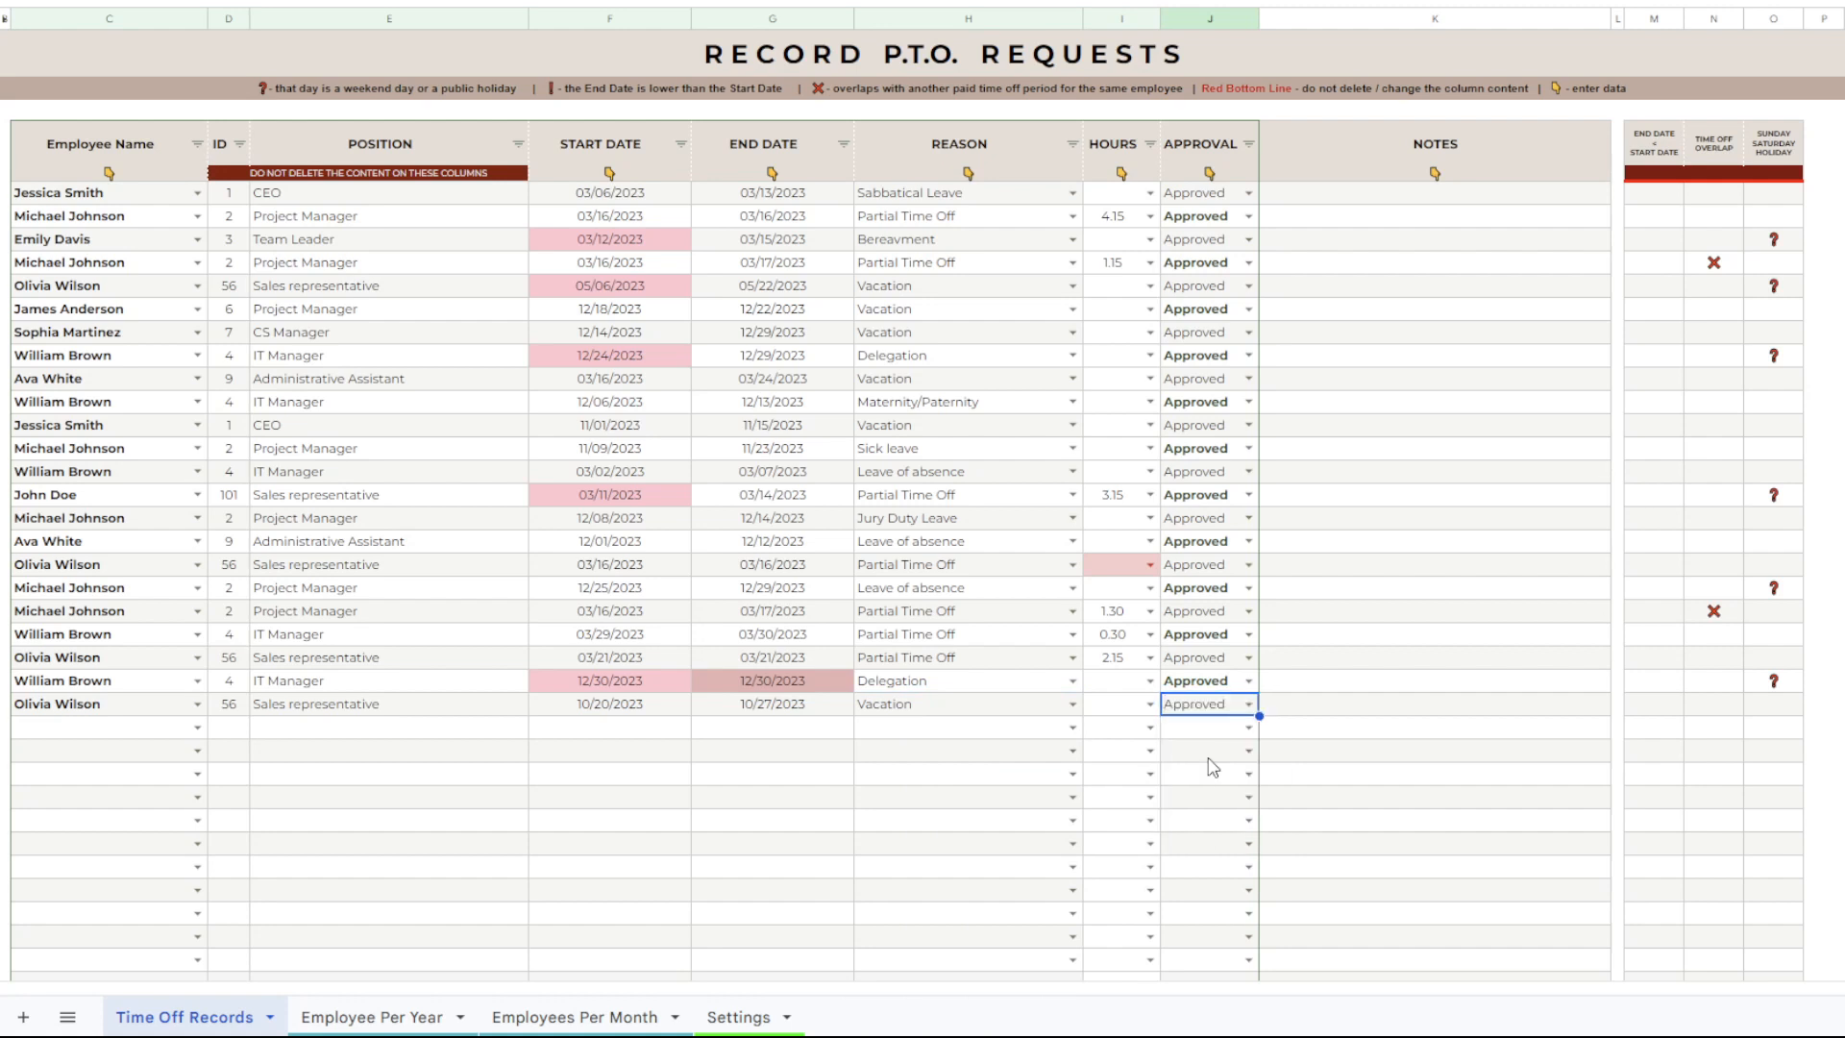
click(1208, 759)
Review the new record's employee name, start date, end date, reason and approval entries.
click(111, 705)
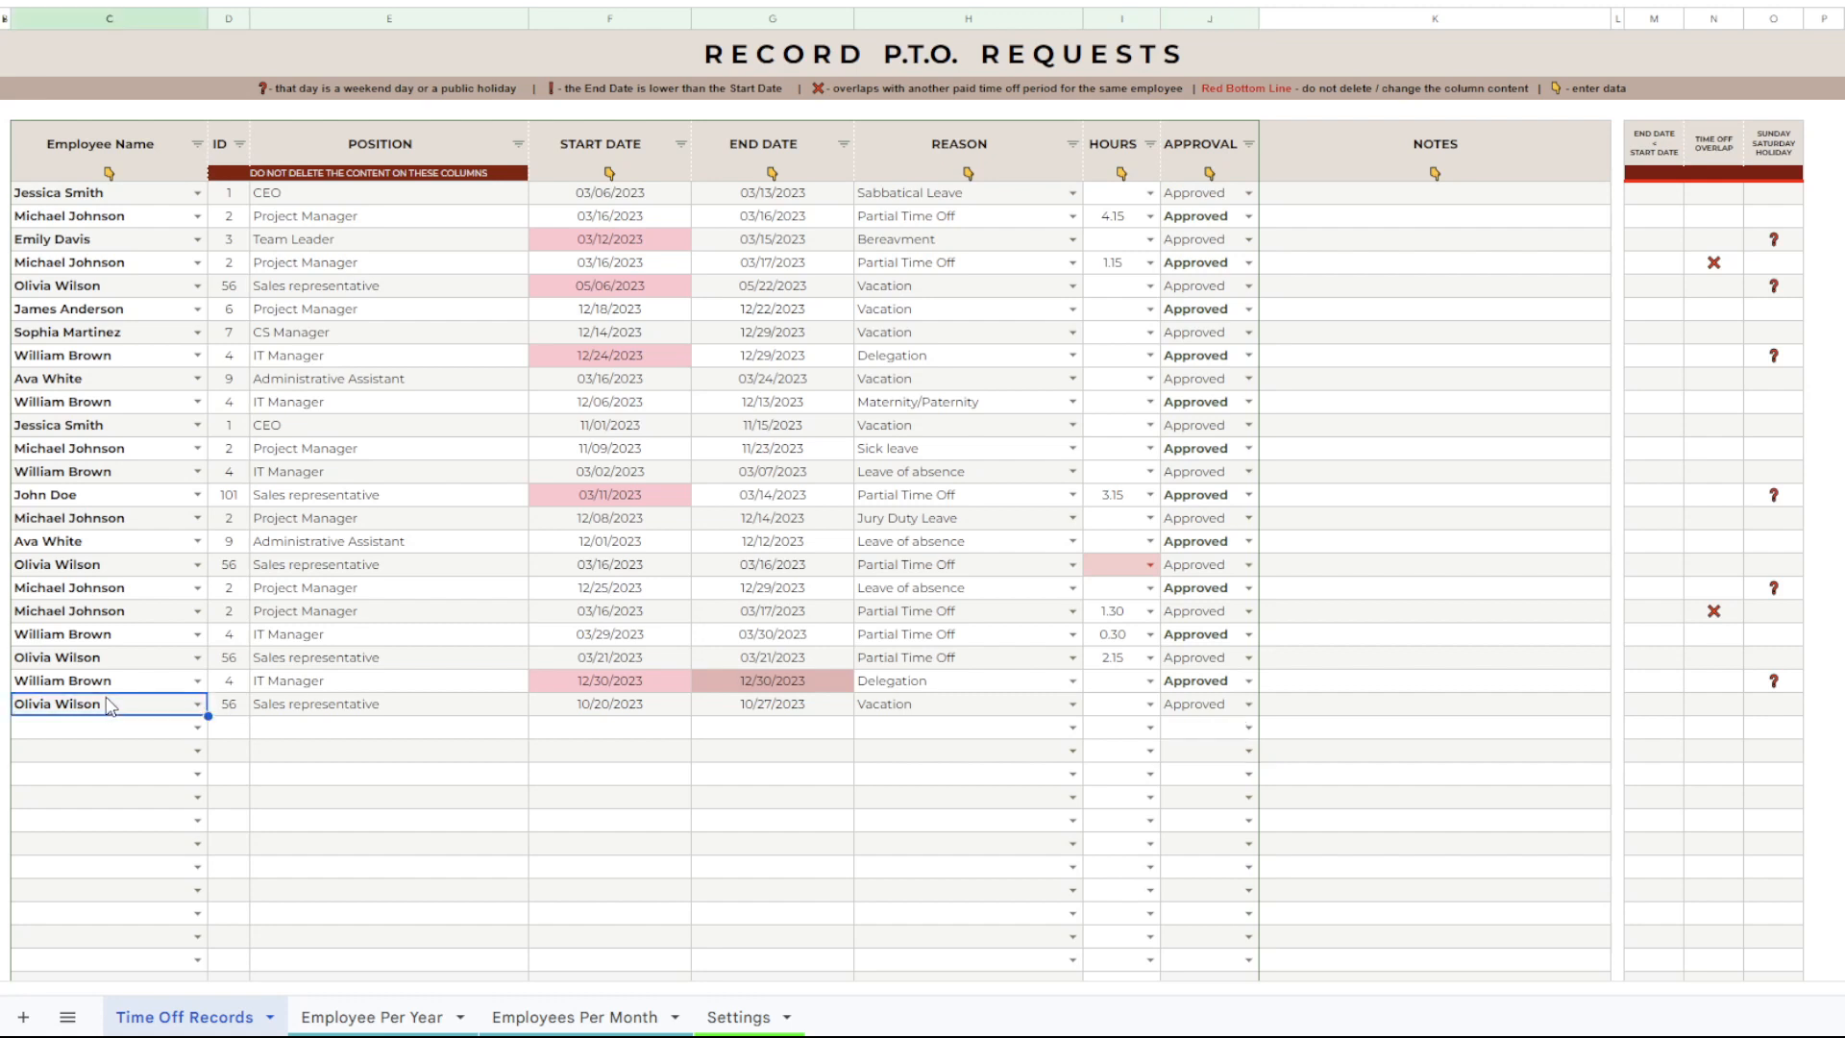
click(581, 713)
click(746, 708)
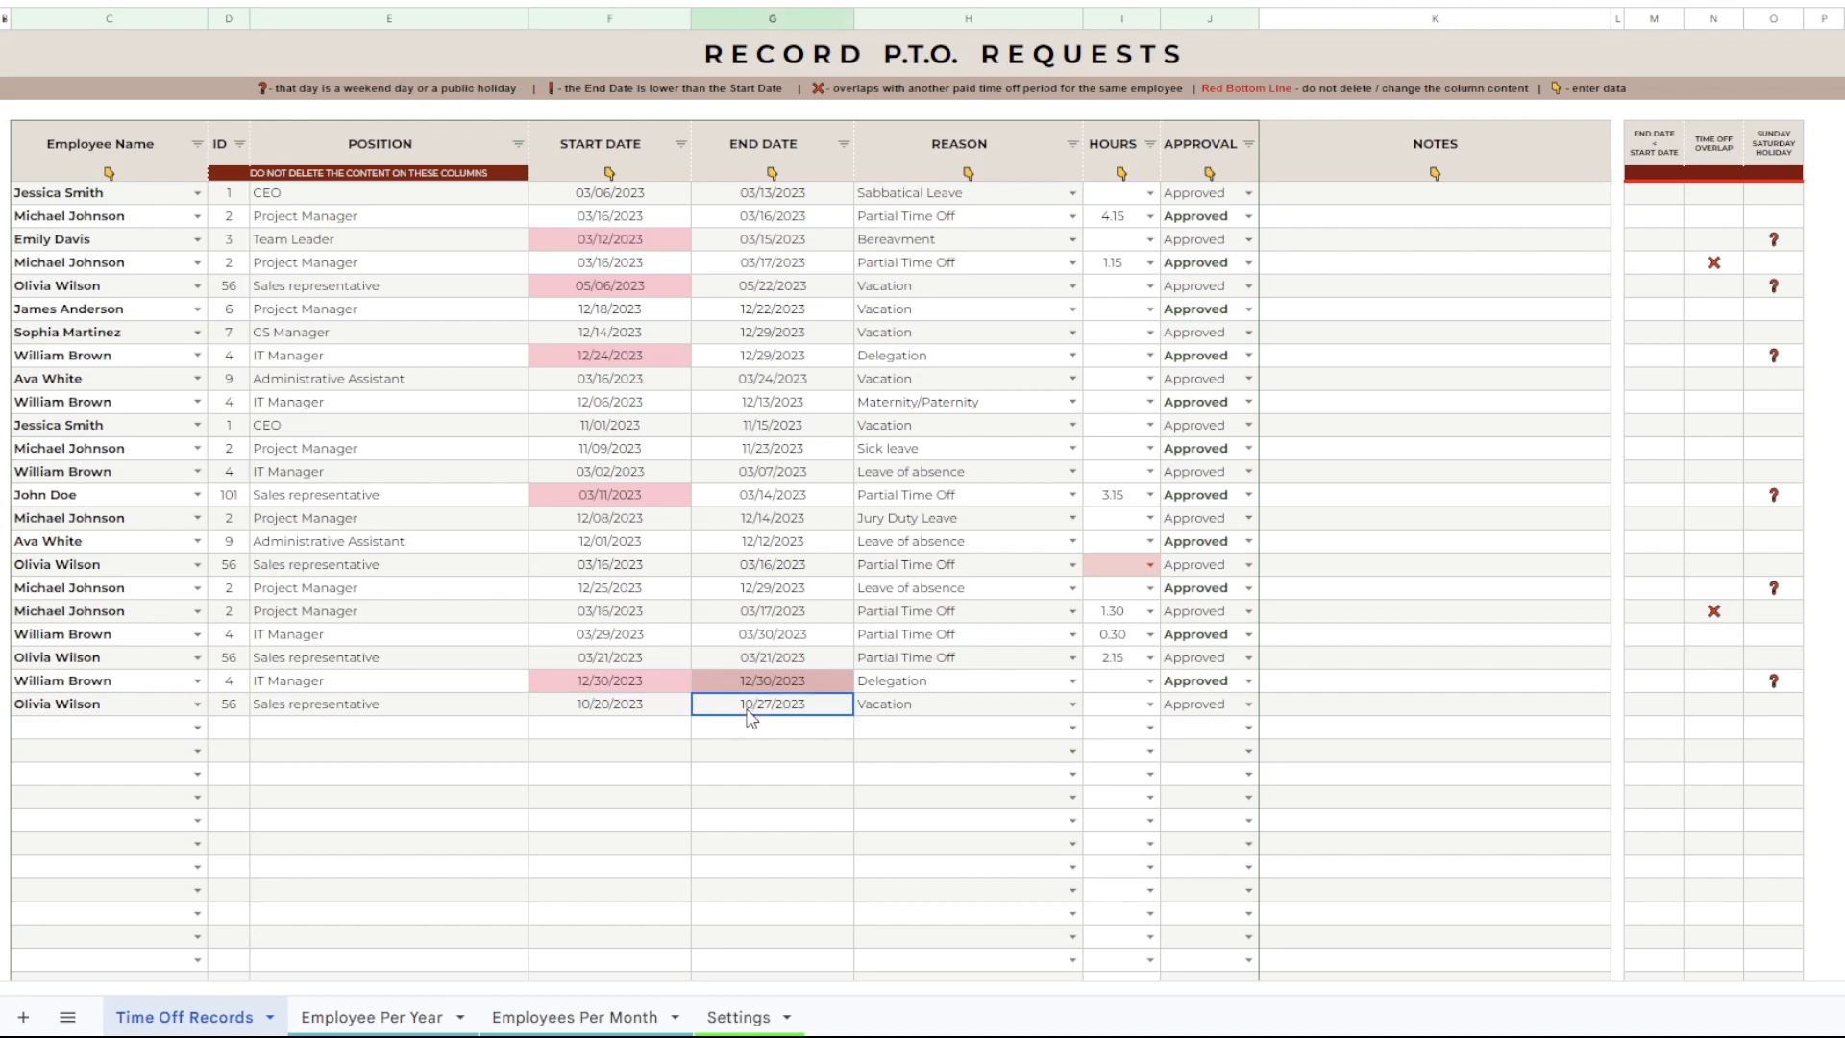
click(910, 709)
click(1221, 711)
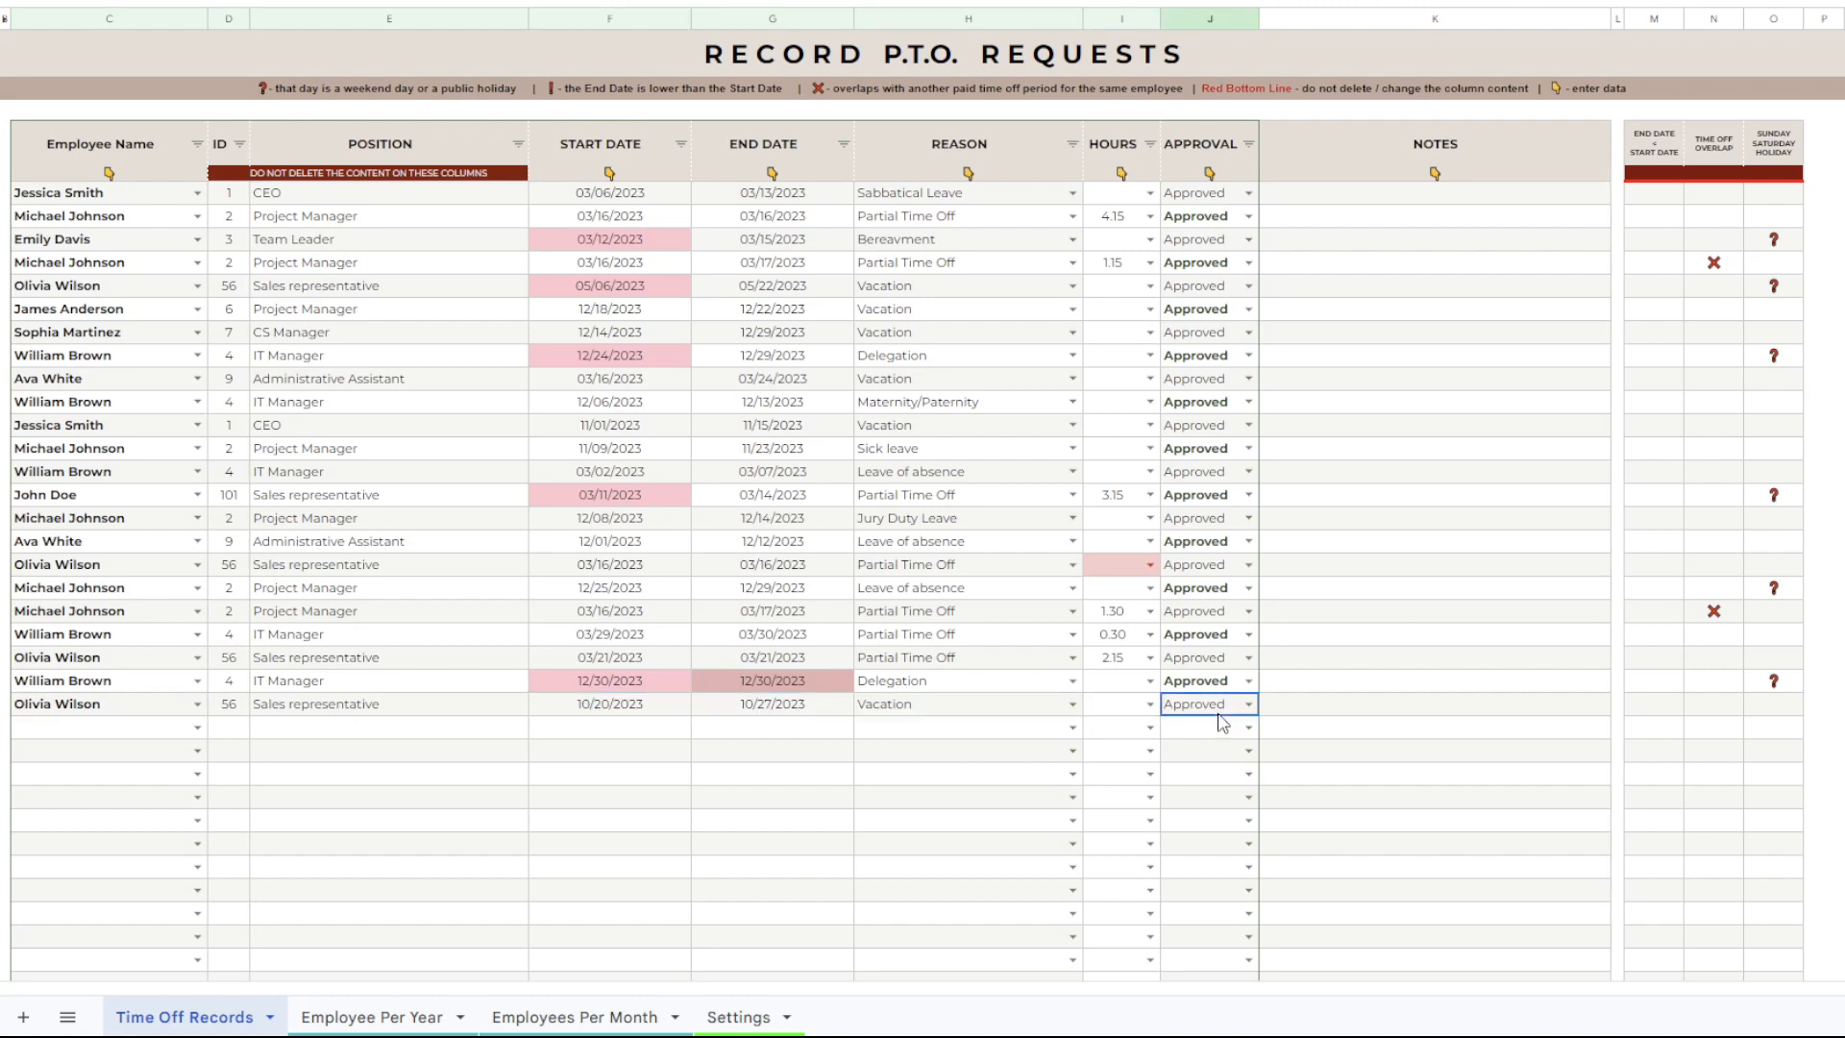
click(1222, 727)
click(624, 707)
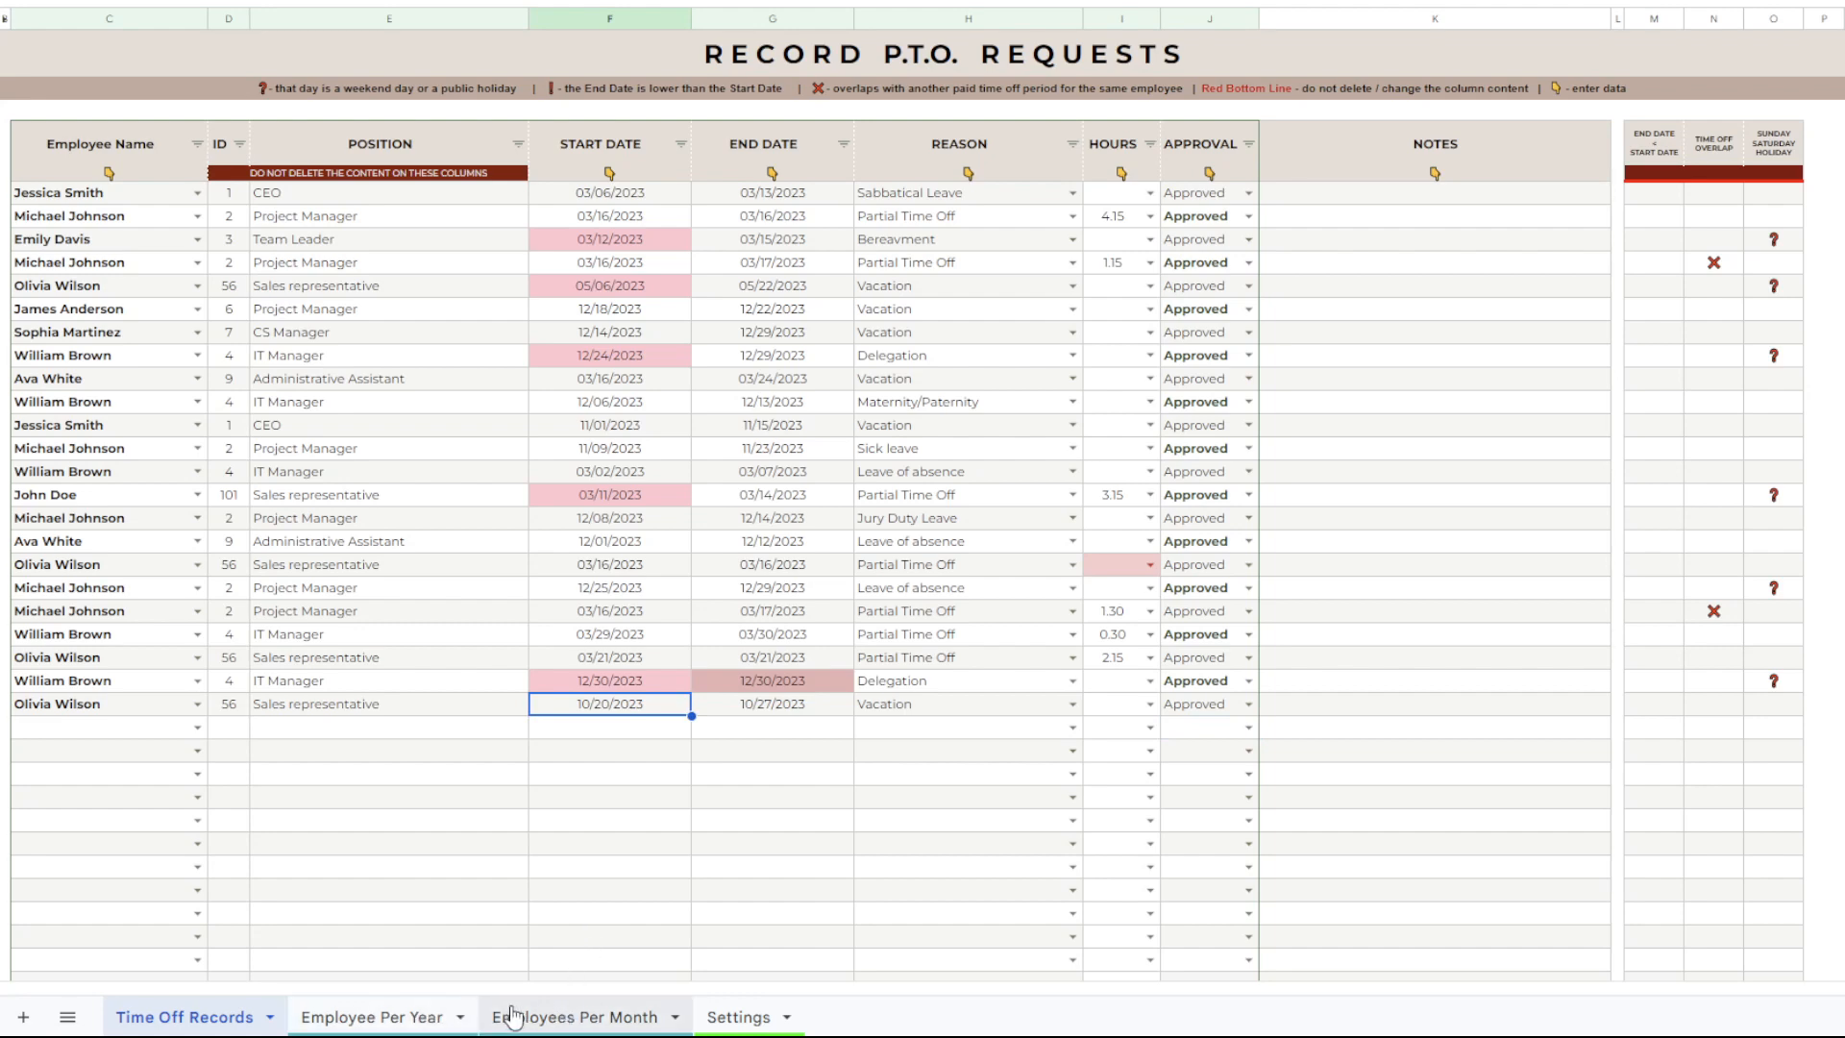
Open the Employee Per Year sheet and select the new record's employee for the 2023 tracker.
click(426, 1022)
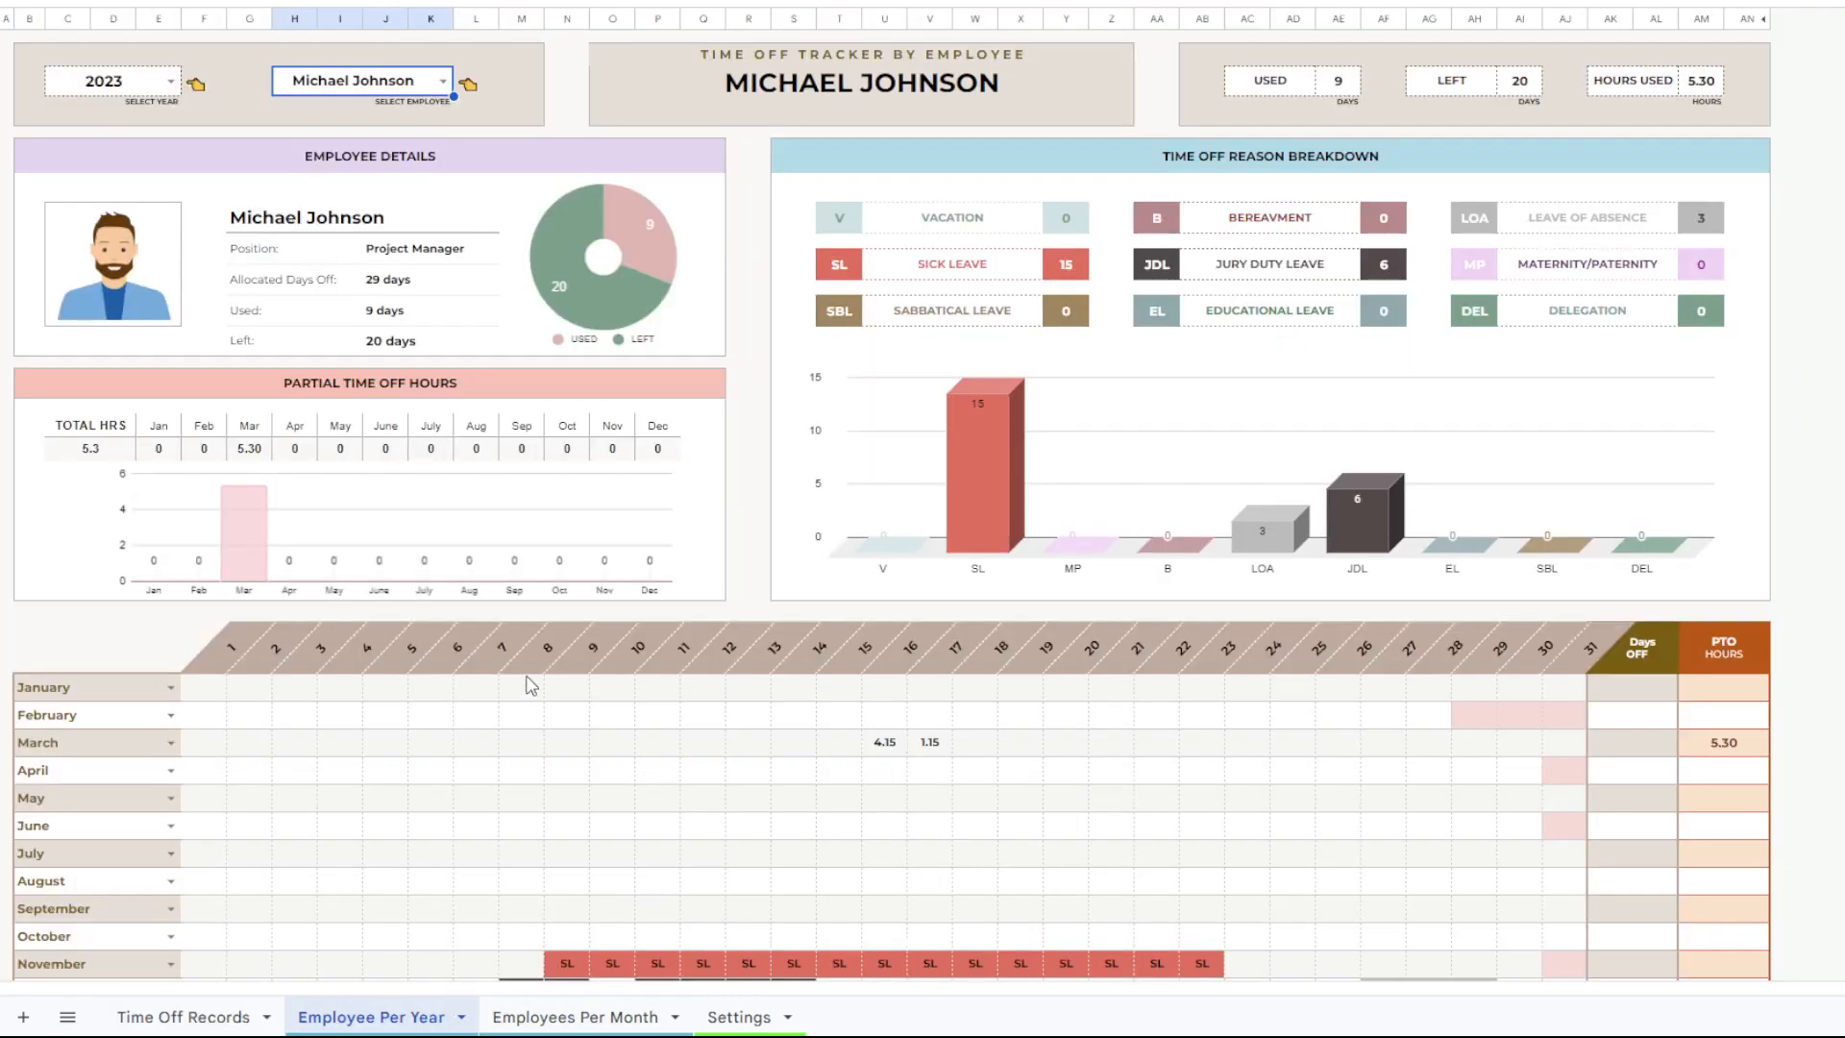
click(235, 1015)
click(330, 1020)
click(444, 85)
click(336, 237)
Examine the employee's October row in the yearly calendar and the time off summary above it.
scroll(450, 461, down, 2)
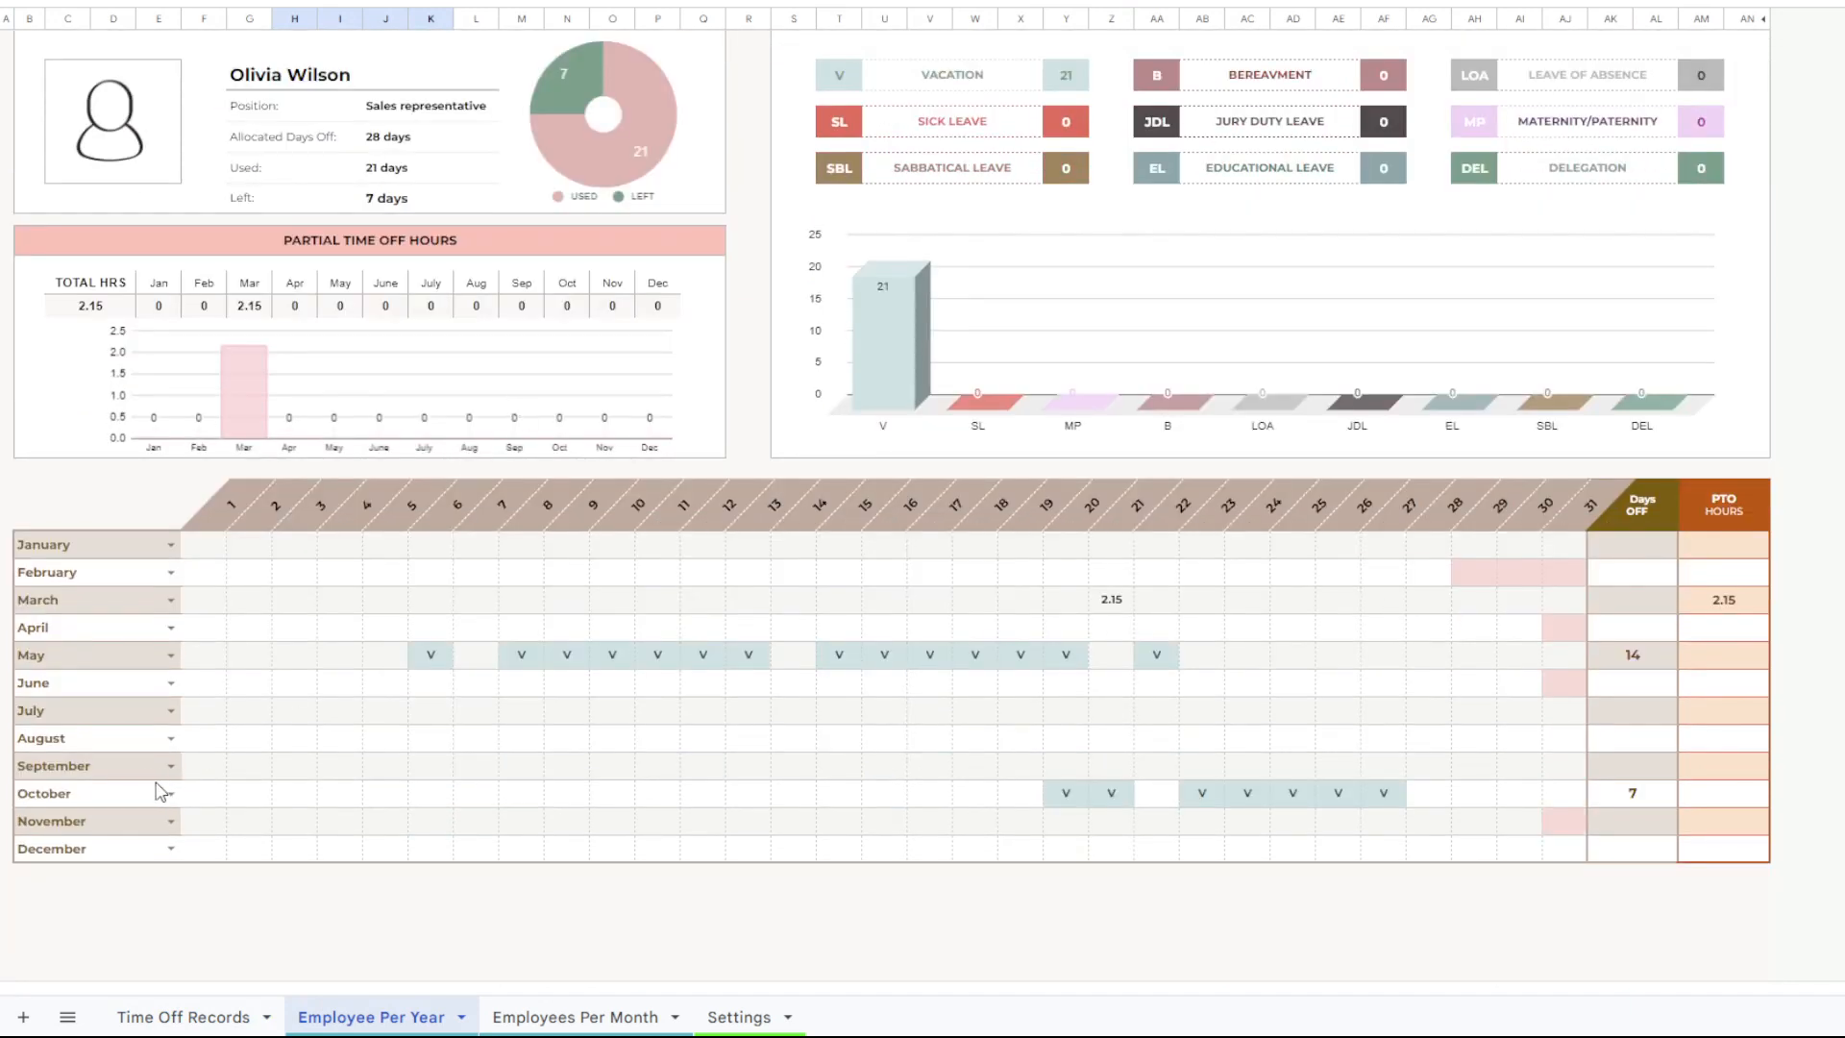
drag(142, 796, 1399, 810)
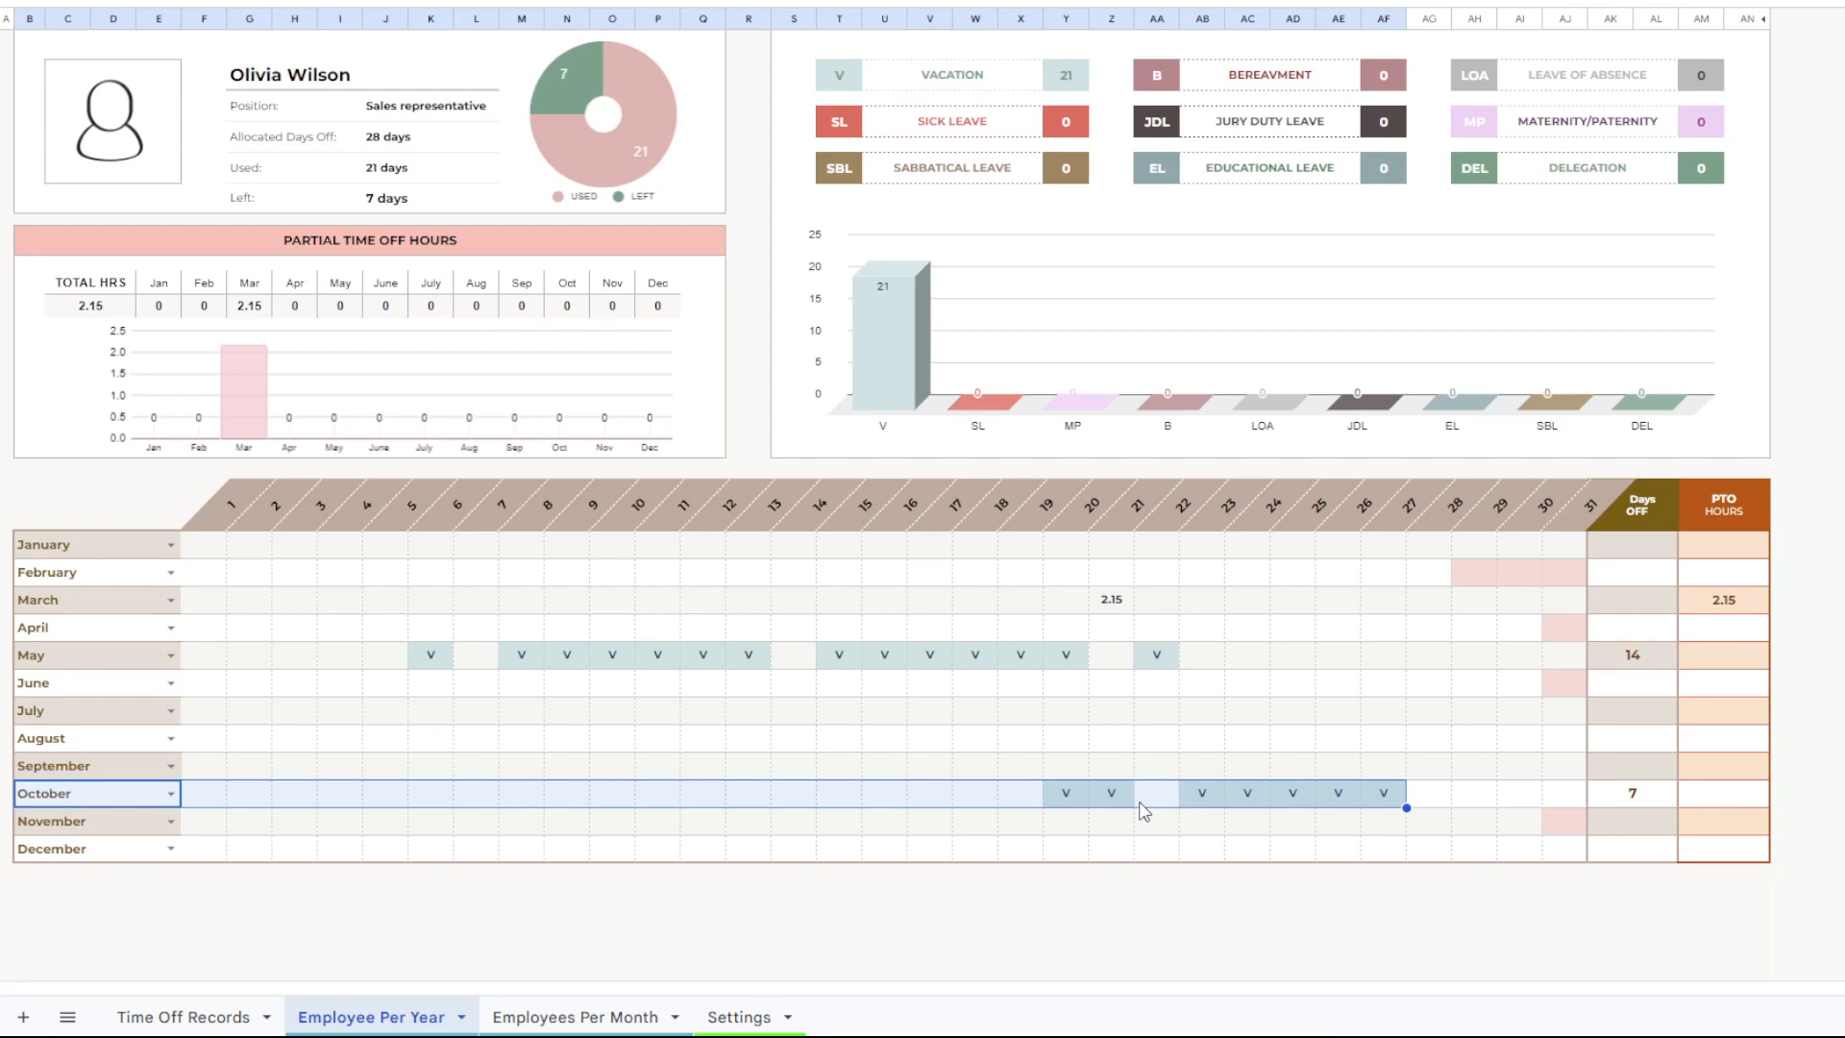
scroll(1108, 797, up, 1)
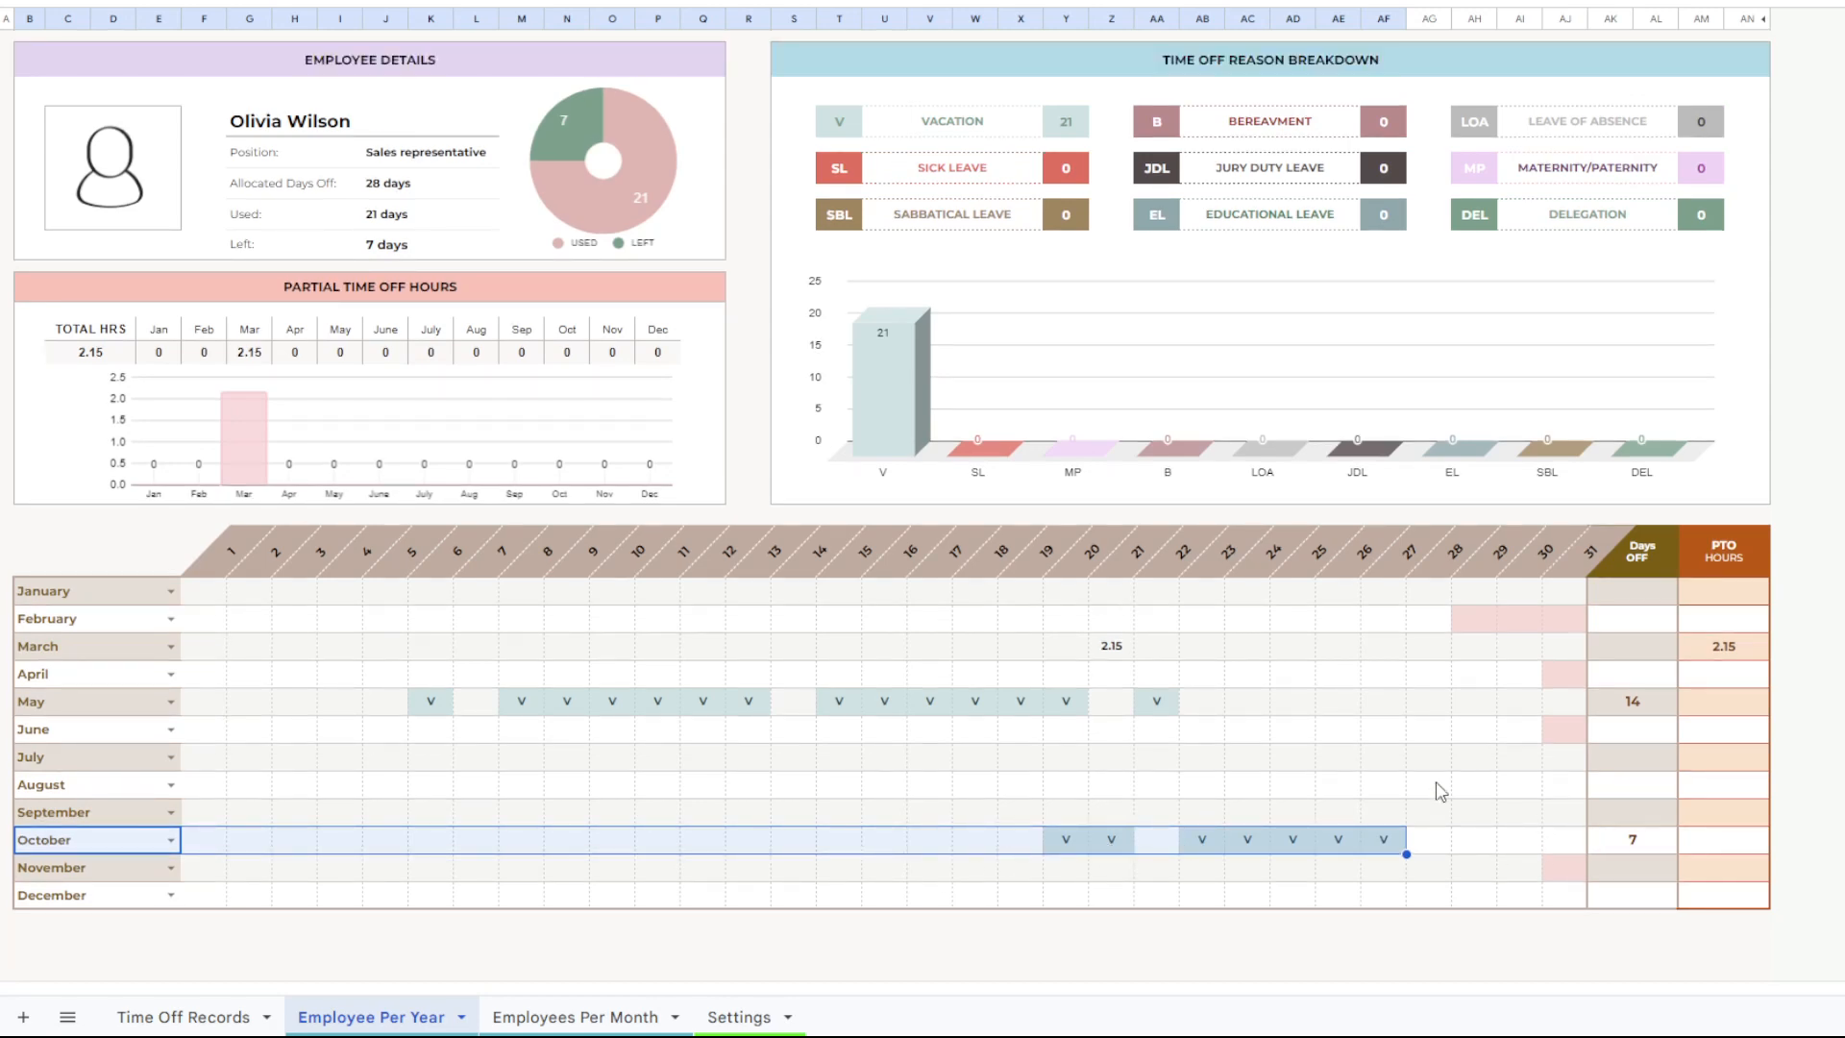
scroll(1440, 791, up, 1)
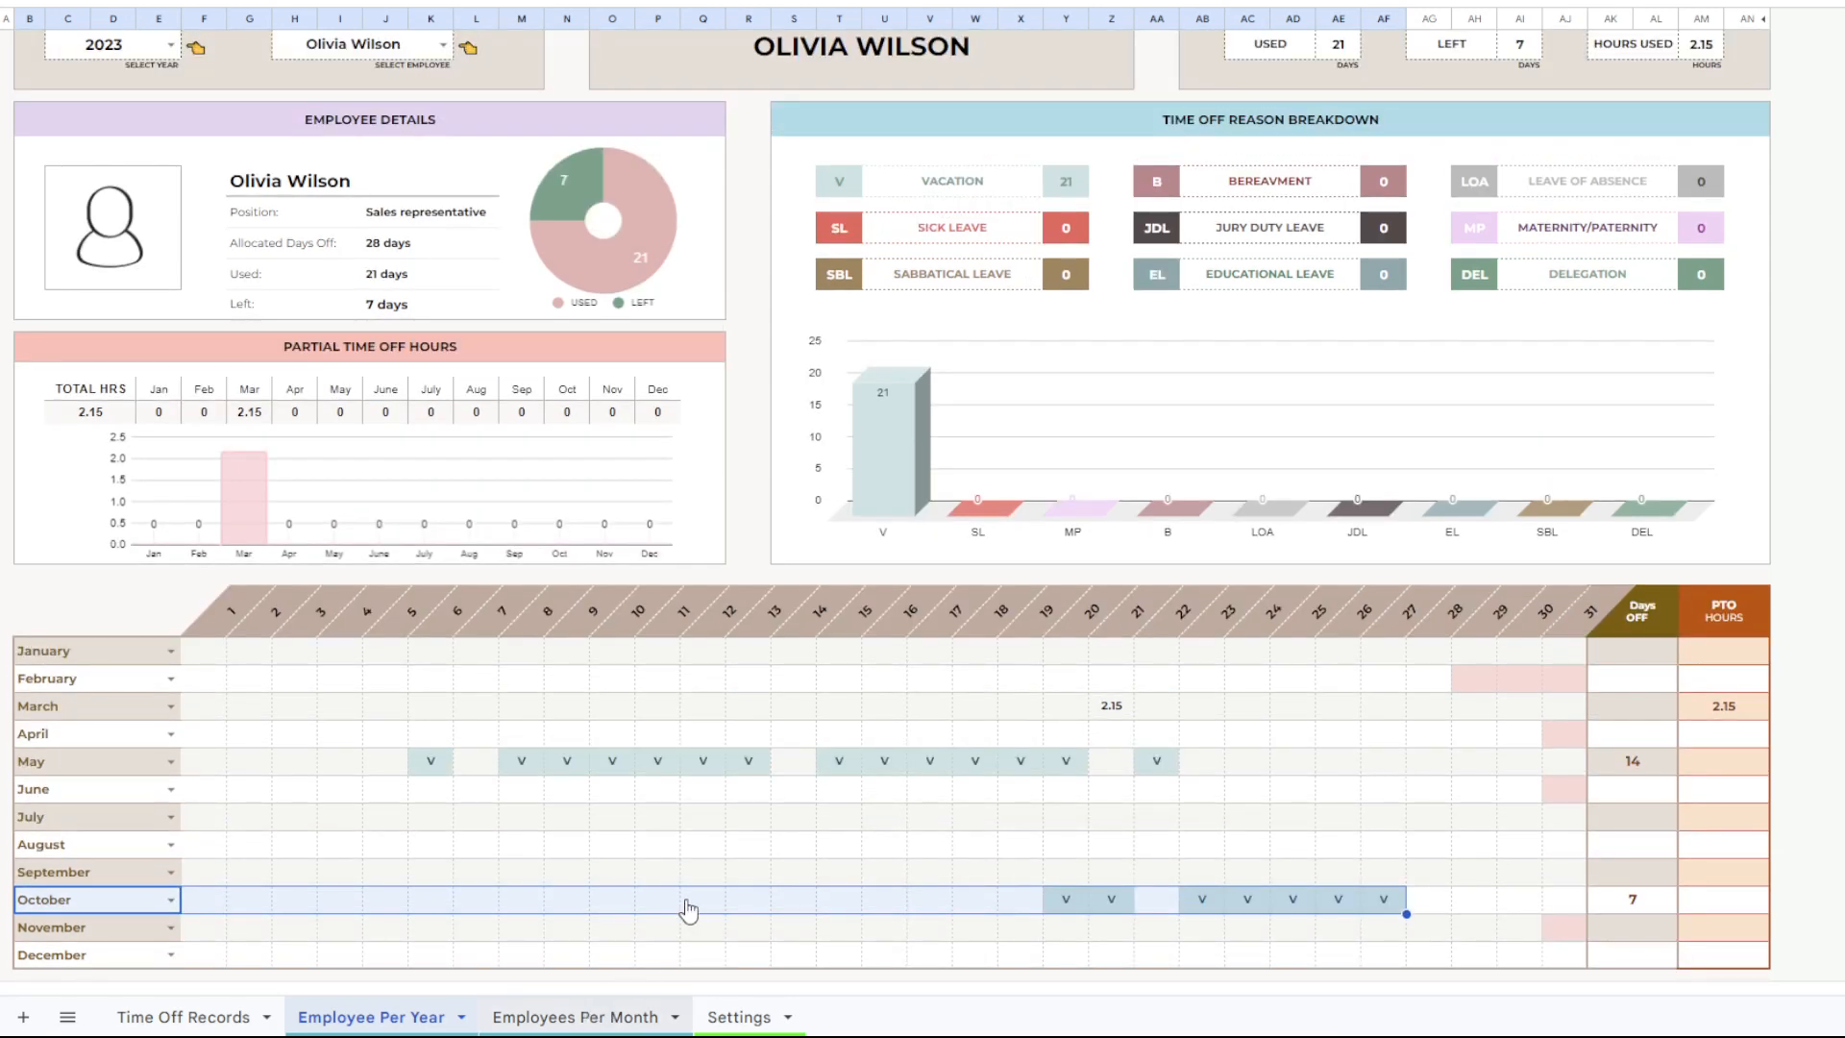
Open the Employees Per Month sheet and set the tracker month to October.
key(ctrl+shift+Page_Down)
scroll(755, 866, down, 3)
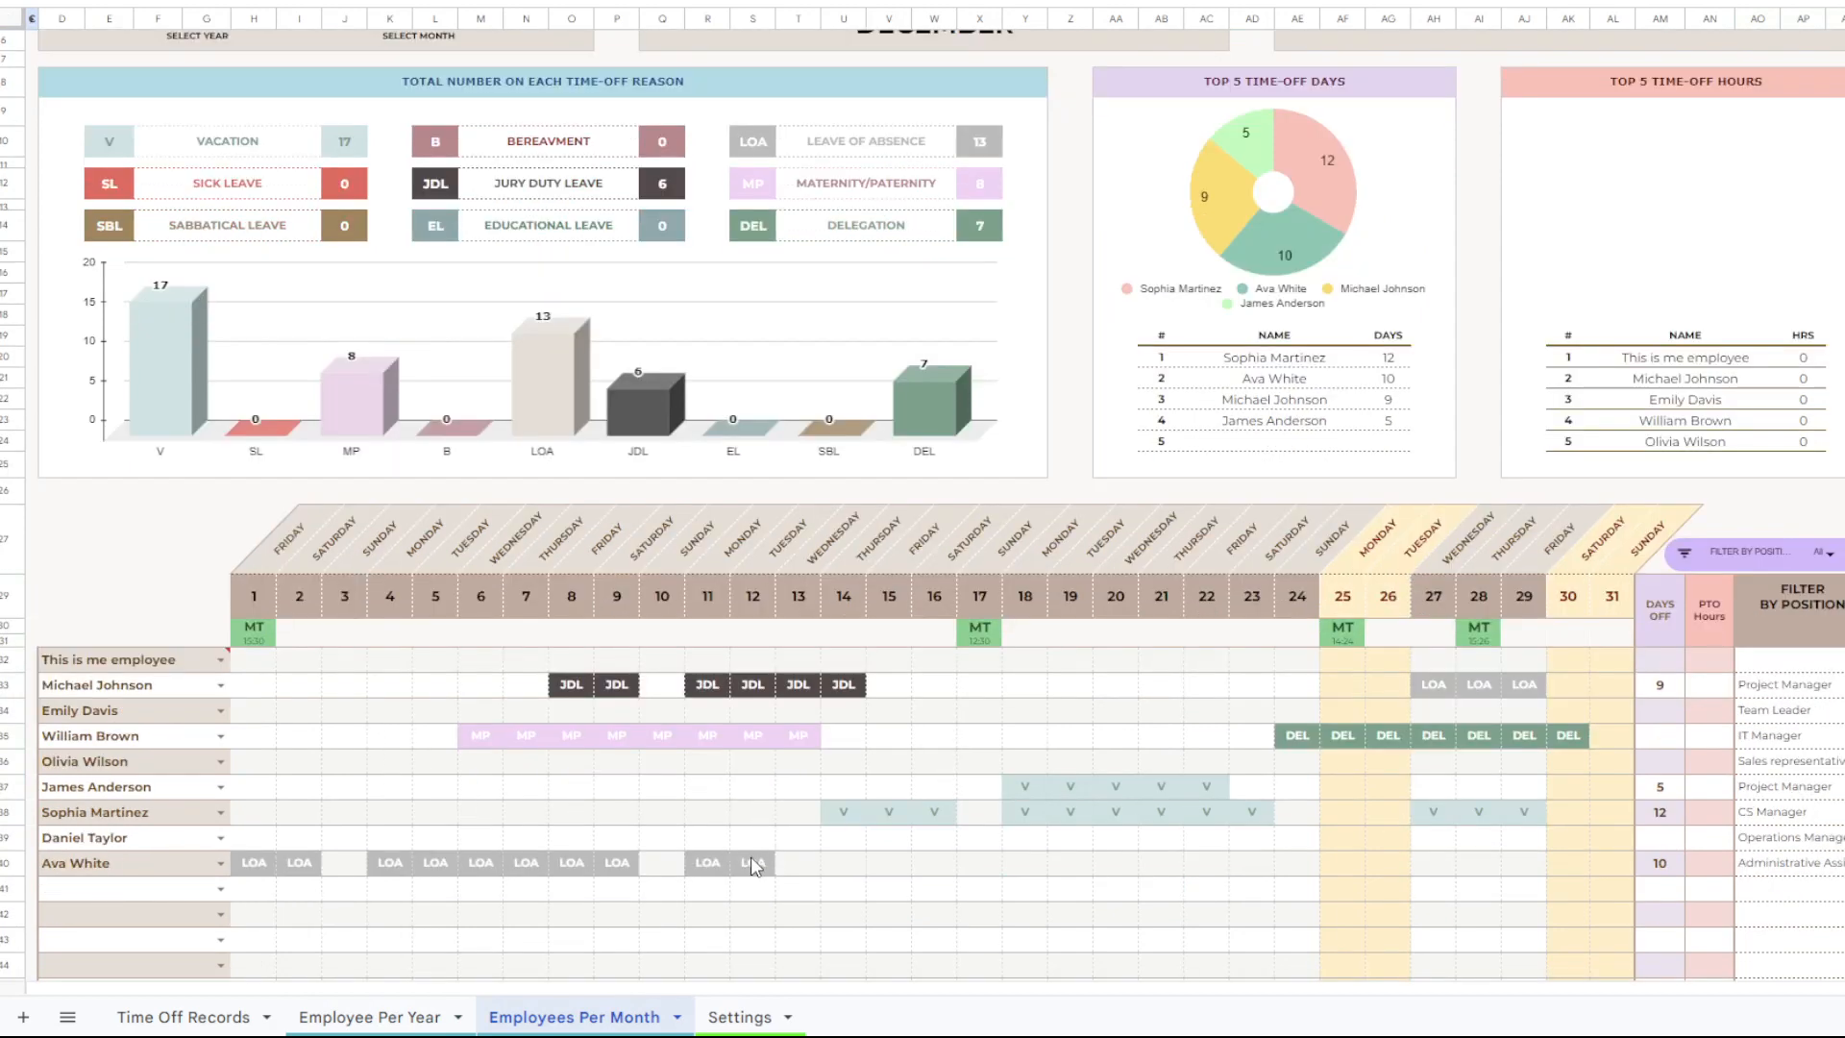
scroll(755, 865, up, 3)
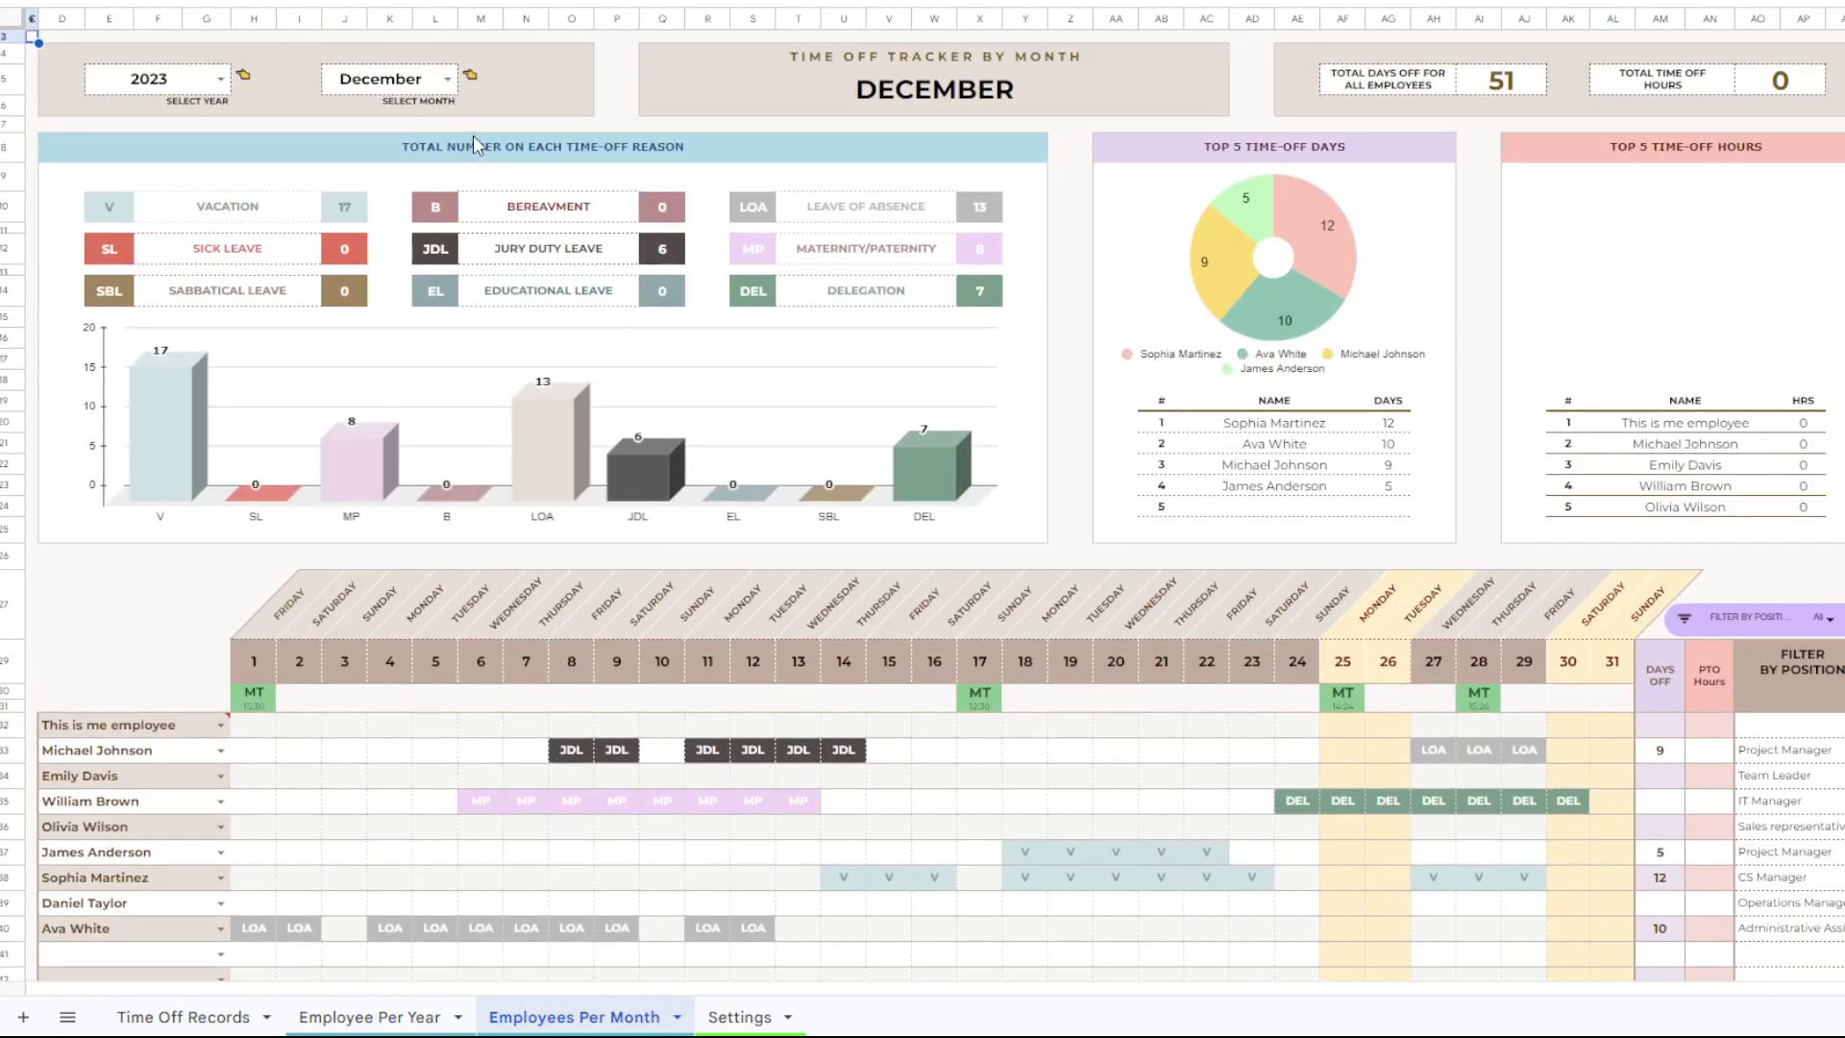
click(447, 80)
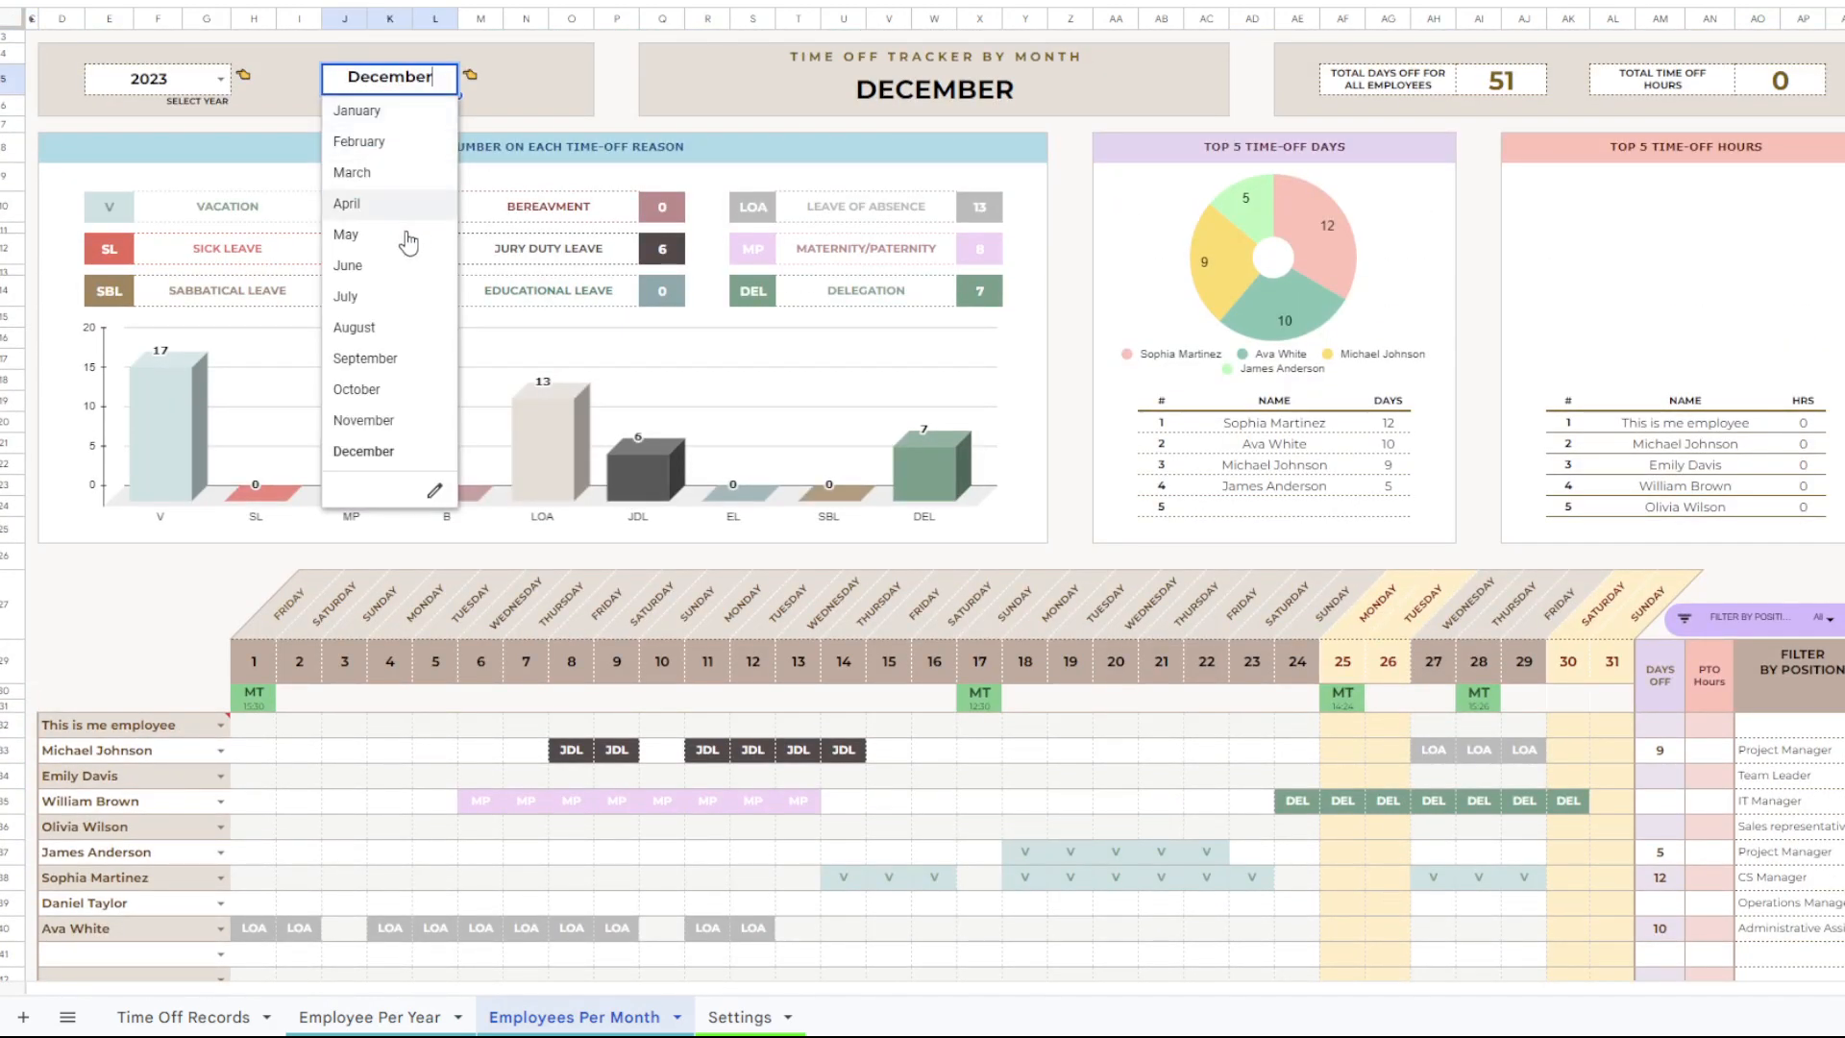
click(372, 389)
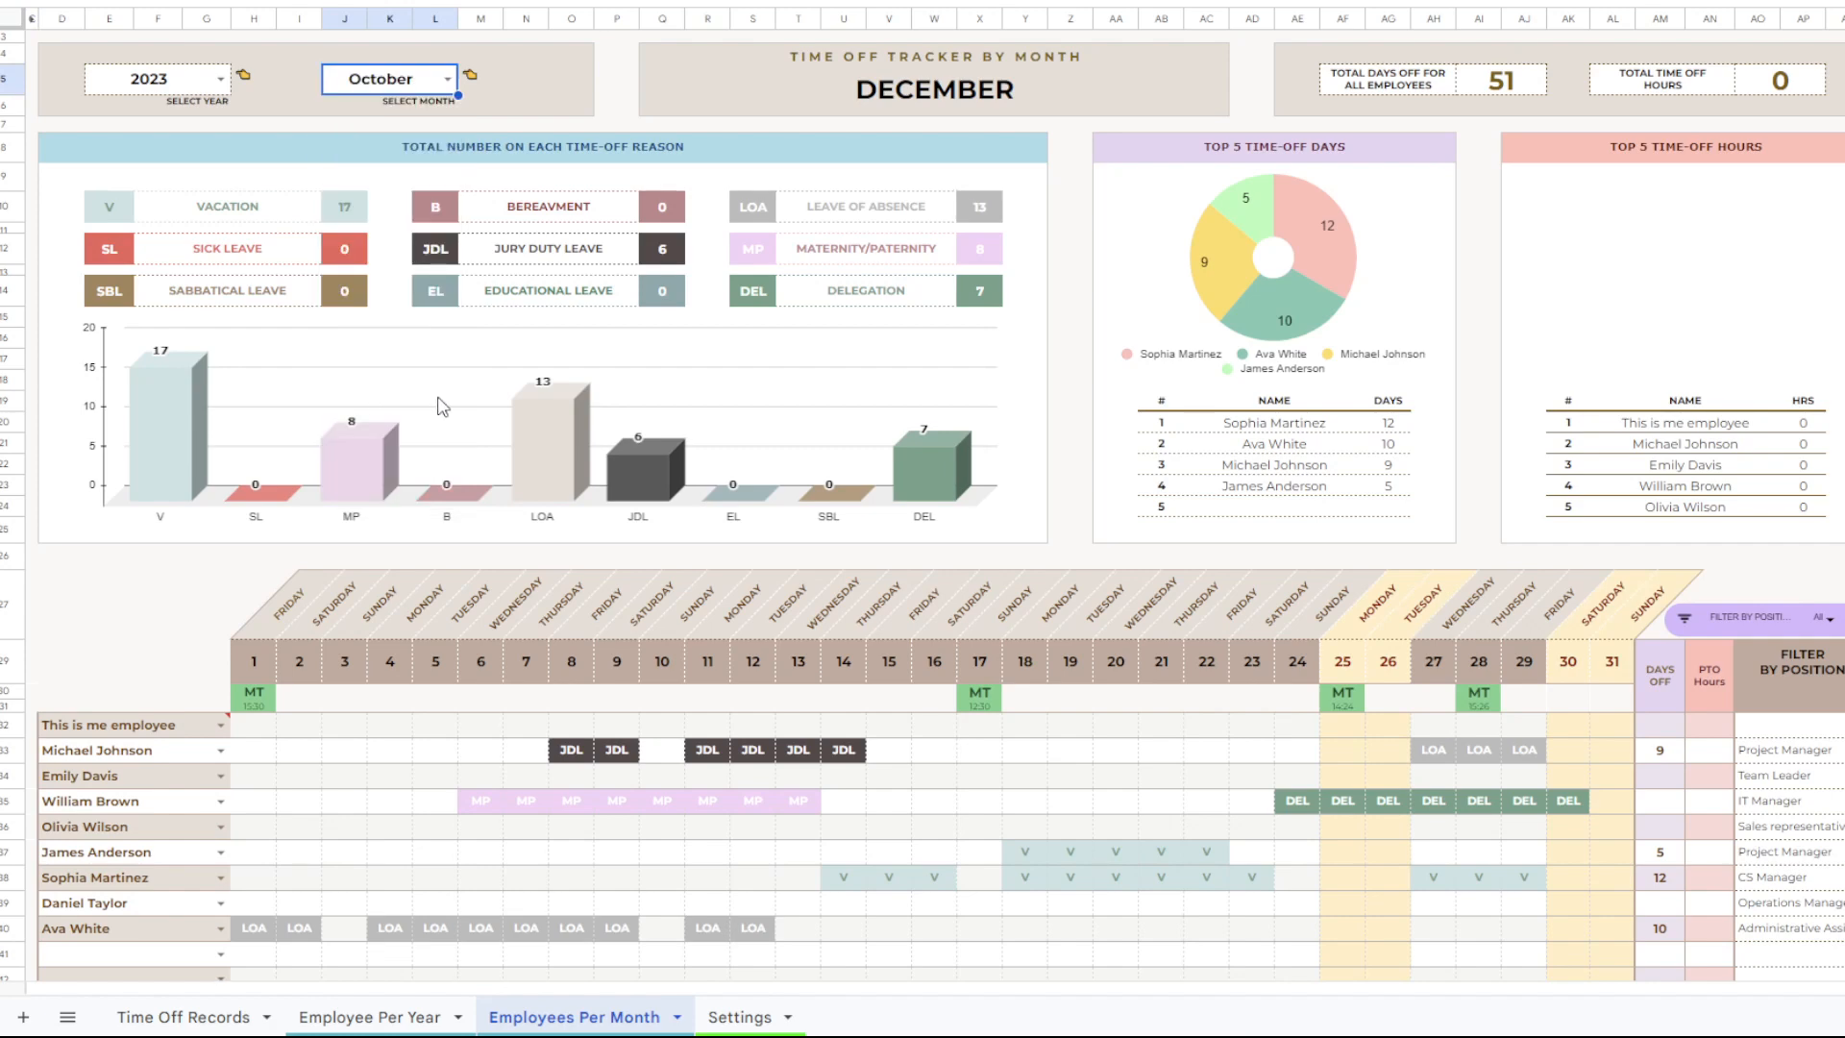
Examine the same employee's row in the October calendar, from the 20th to the 27th, and the monthly summary.
scroll(404, 461, down, 1)
click(149, 762)
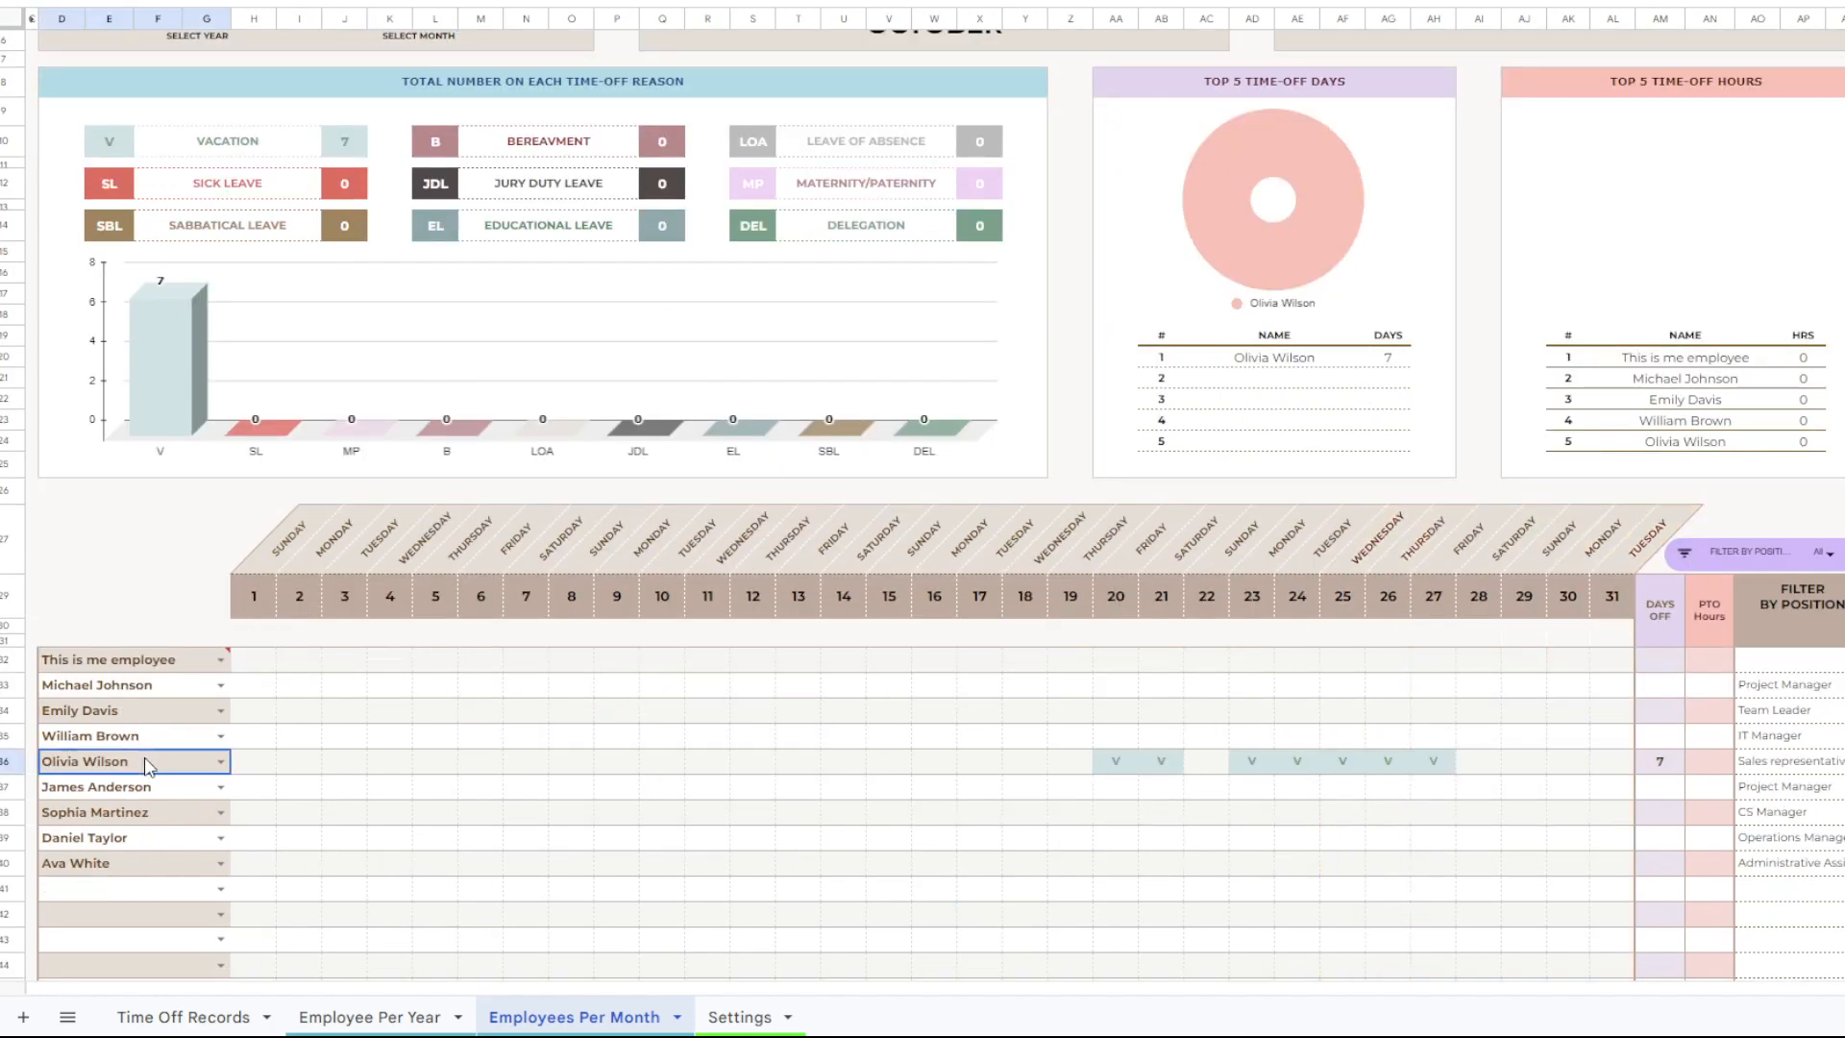
drag(149, 766, 1430, 774)
click(1430, 775)
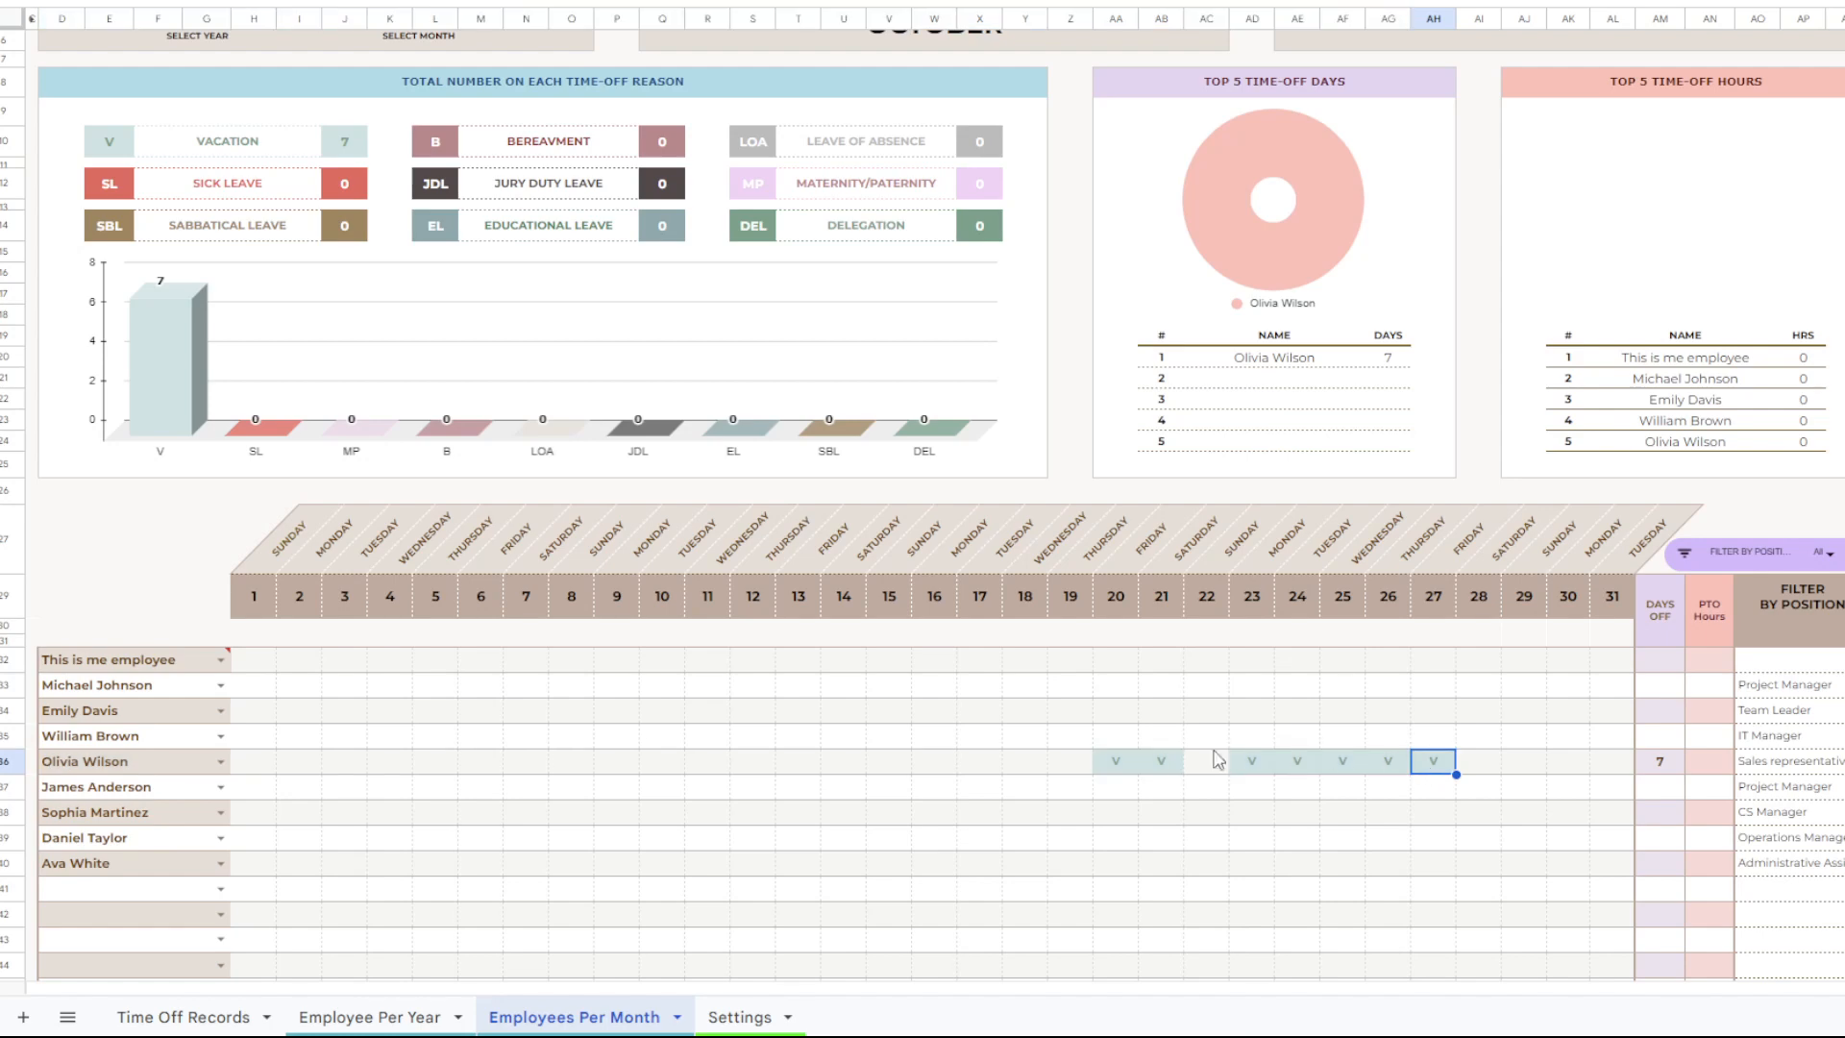
drag(1117, 764, 1424, 774)
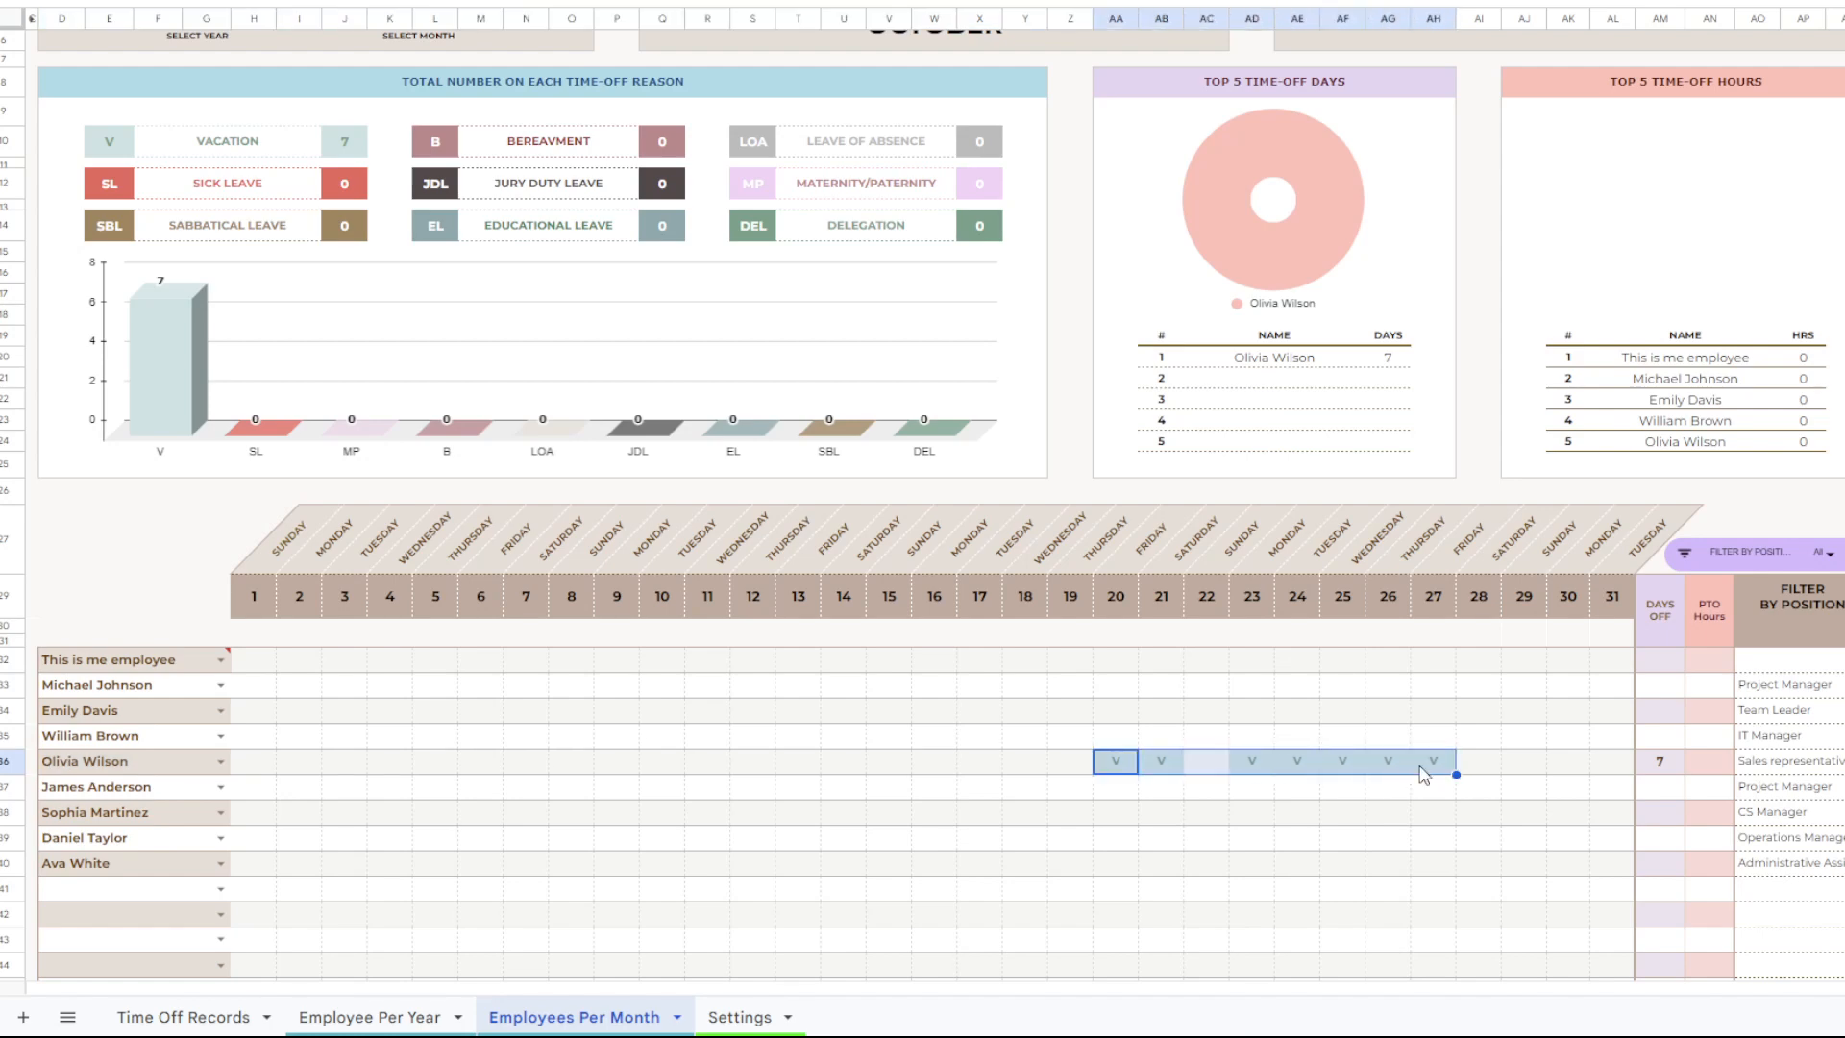
scroll(1424, 775, up, 1)
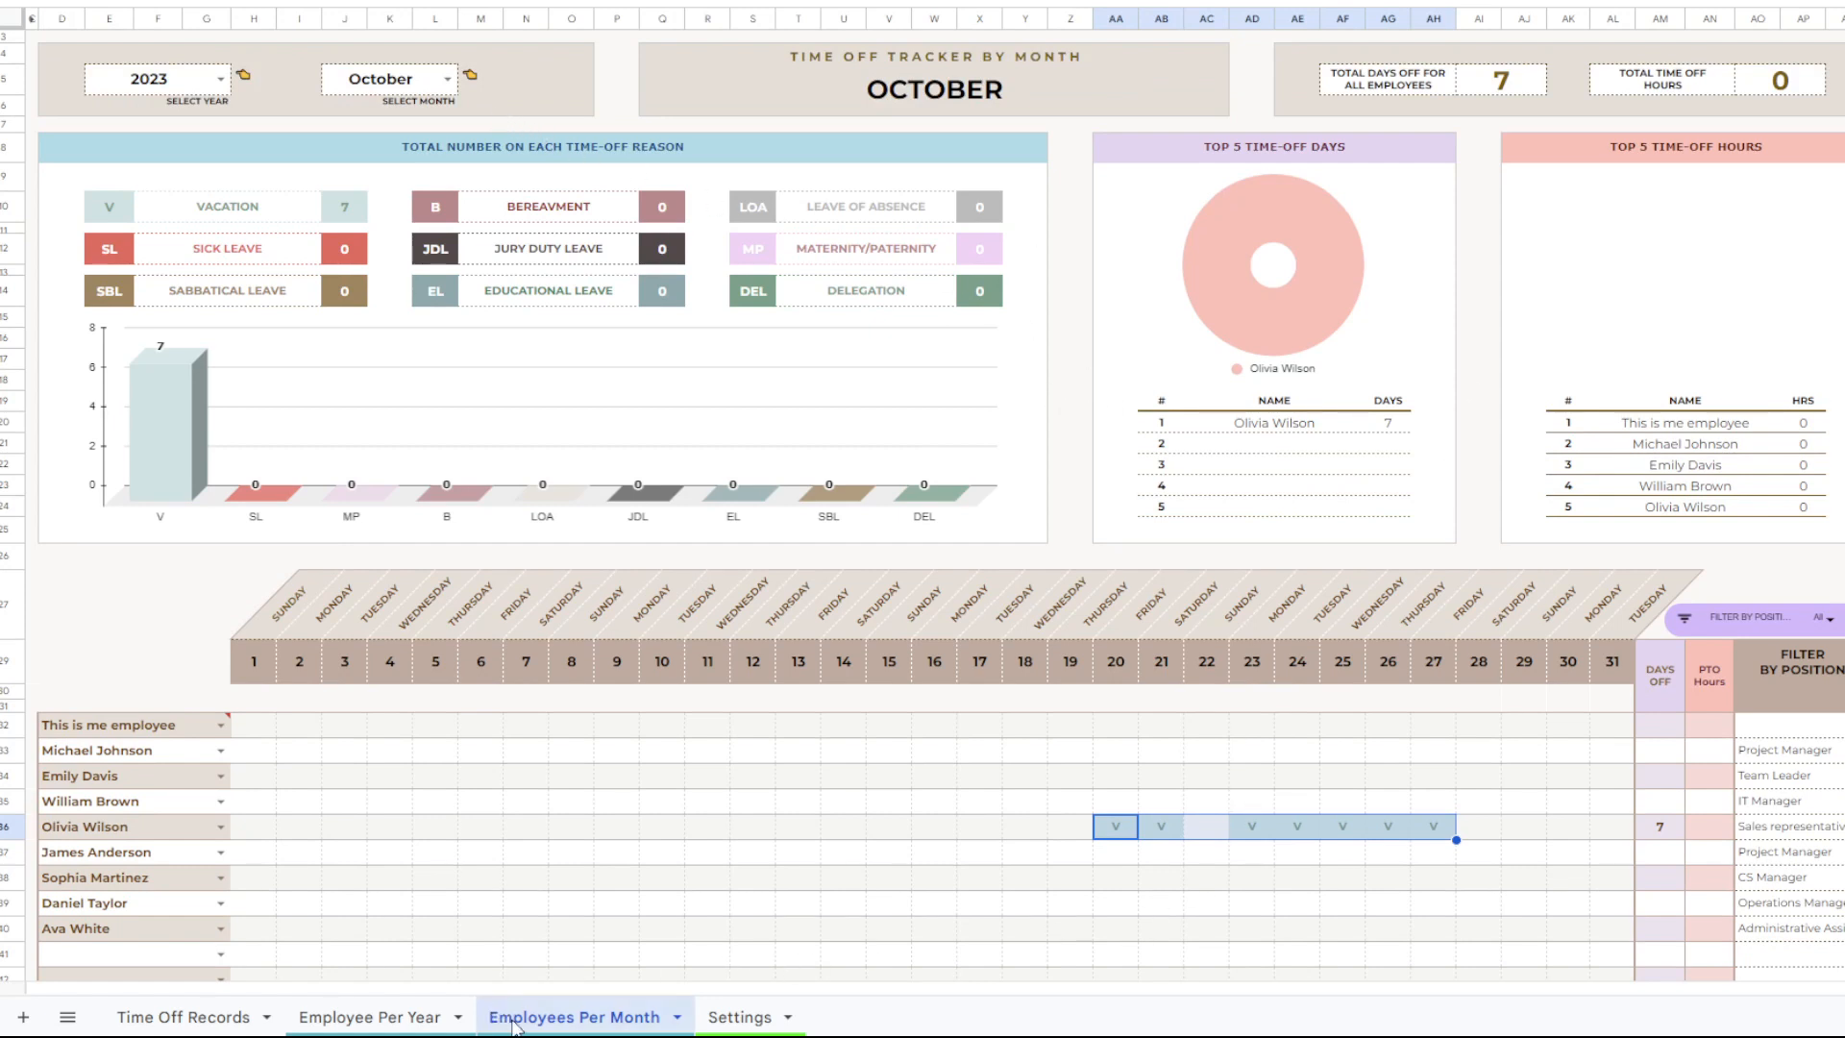
Compare the October time off shown in the Employee Per Year and Employees Per Month sheets.
click(438, 1018)
click(534, 1020)
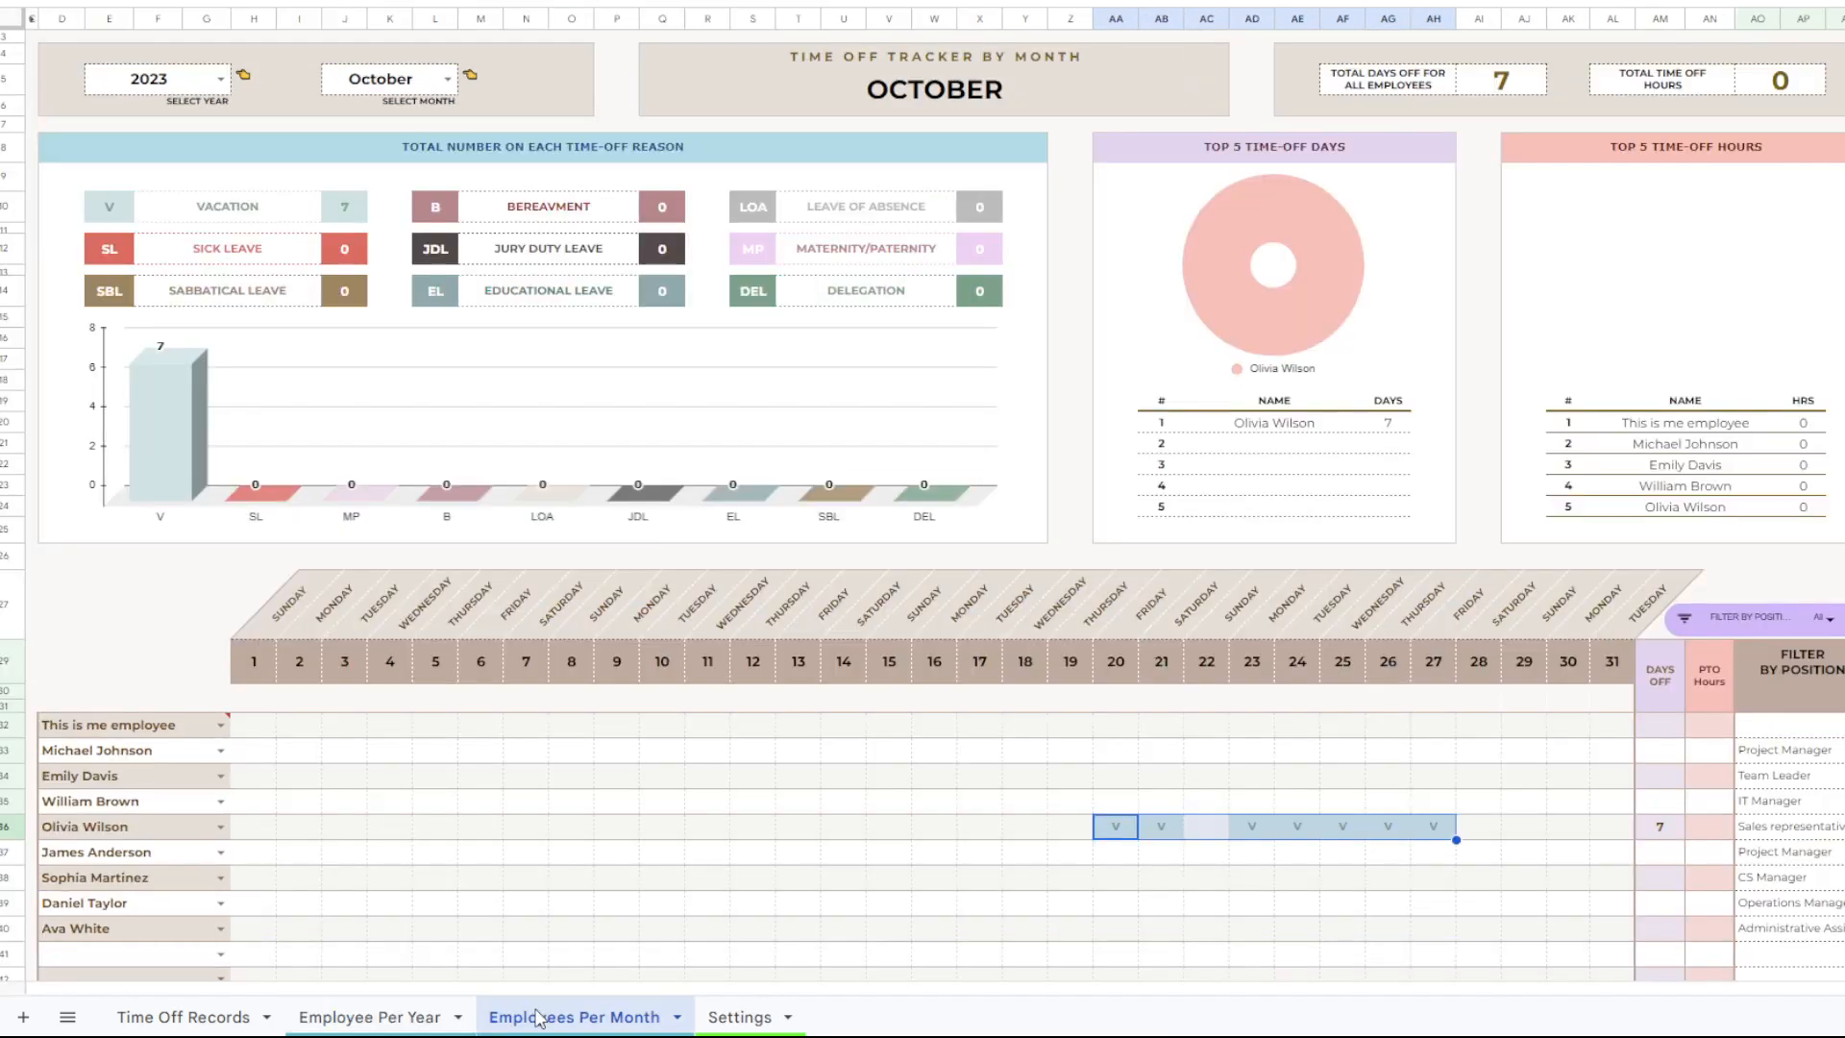
click(419, 1023)
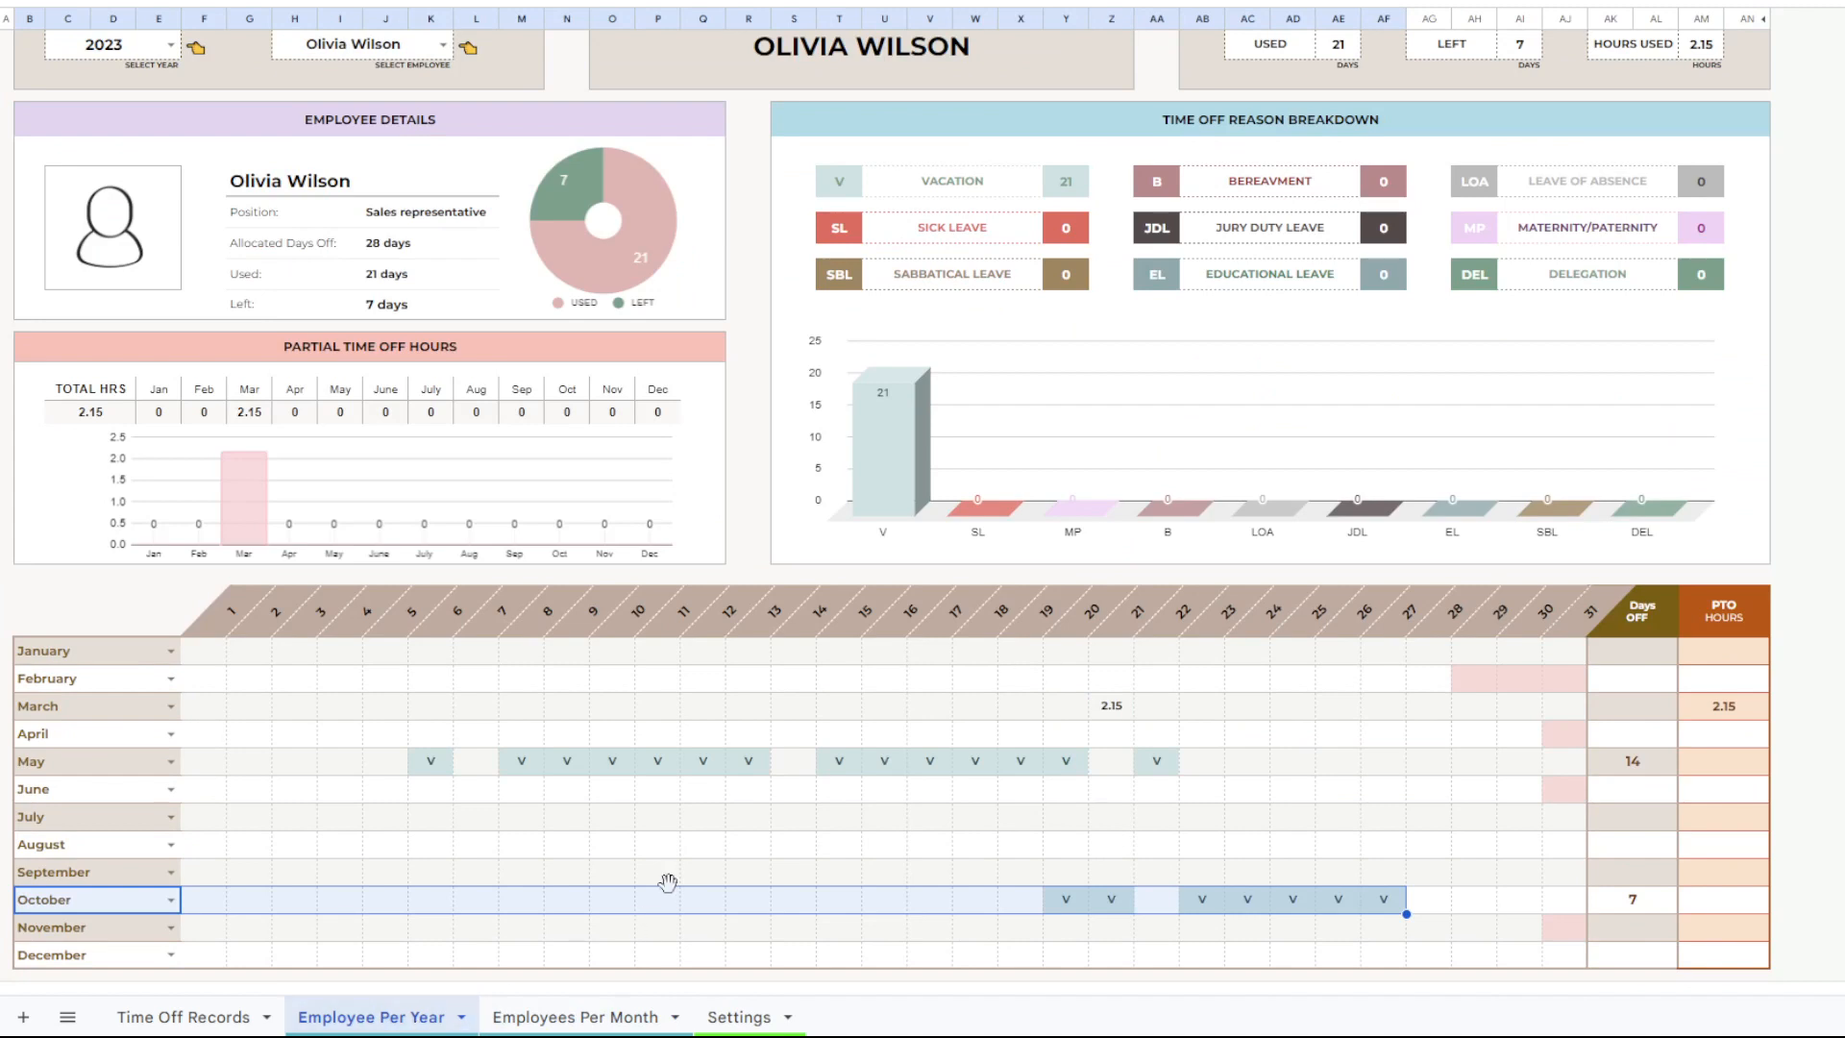
Clear the employee names, start and end dates, reasons, hours and approvals of all existing records on the Time Off Records sheet.
click(200, 1016)
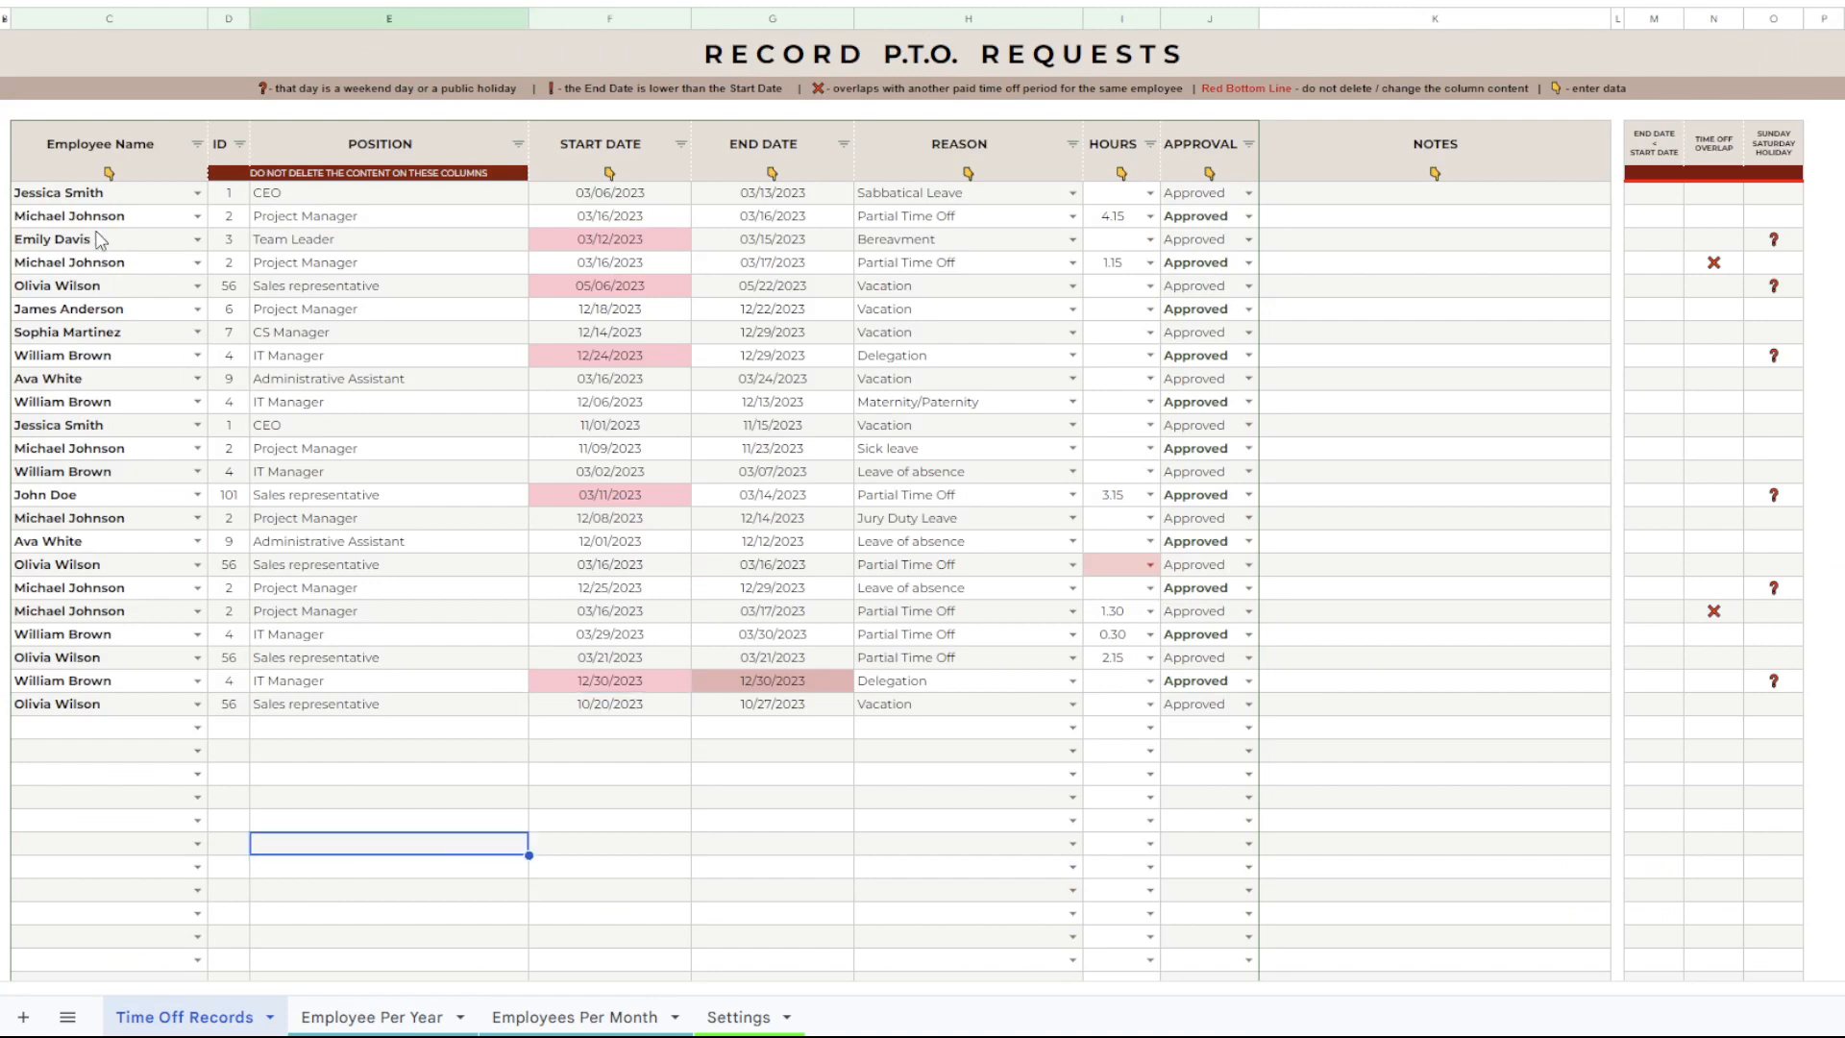
drag(99, 200, 136, 706)
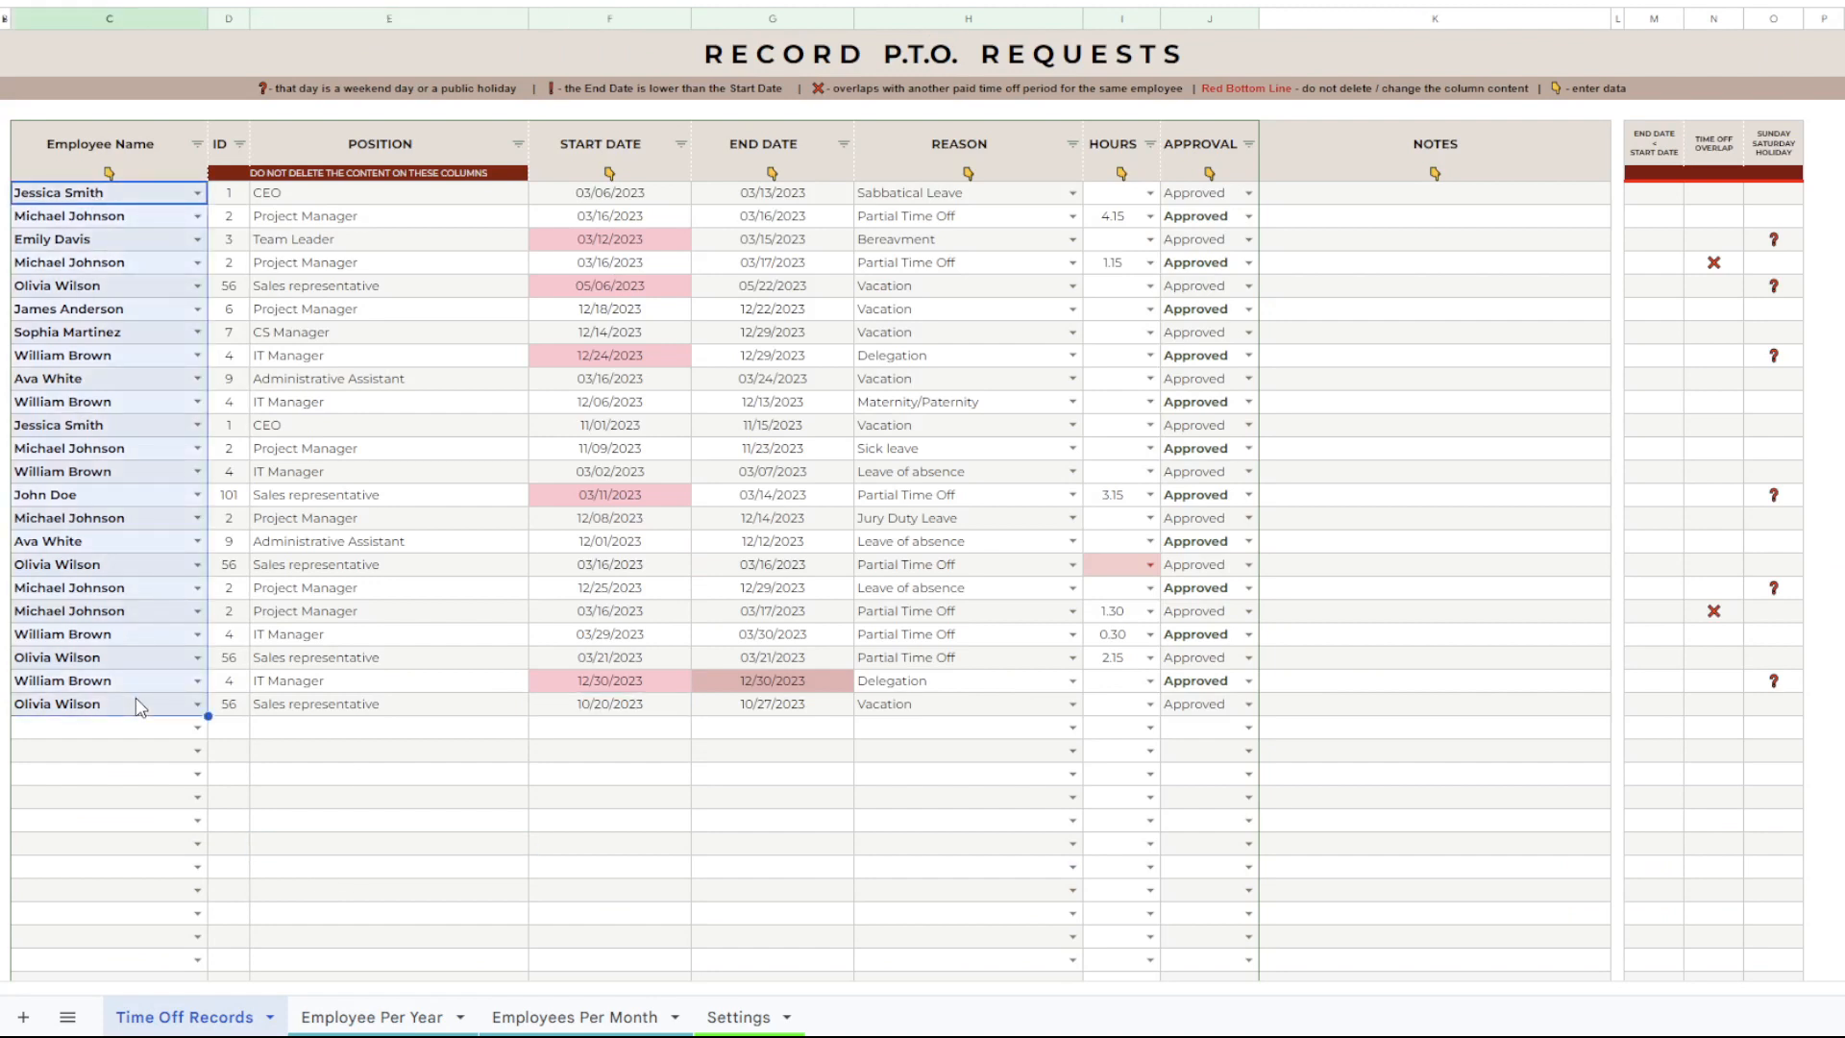
drag(597, 197, 1220, 711)
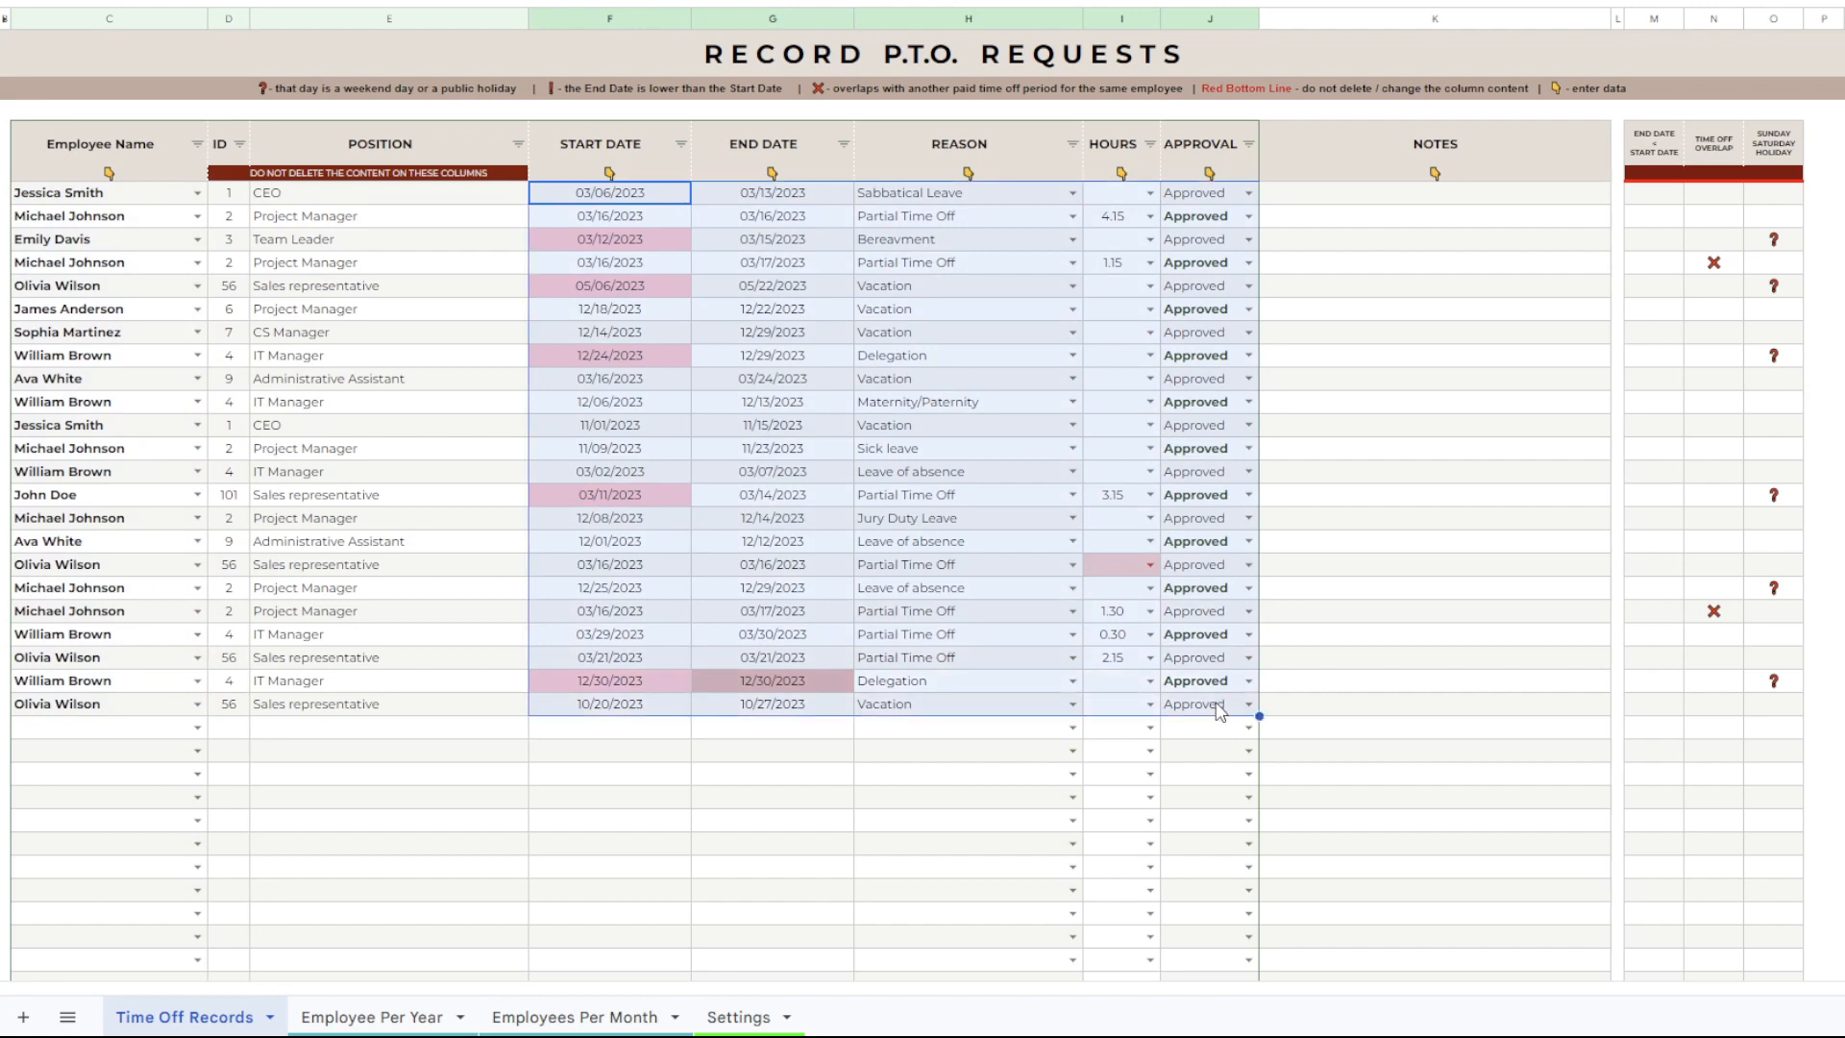
key(Delete)
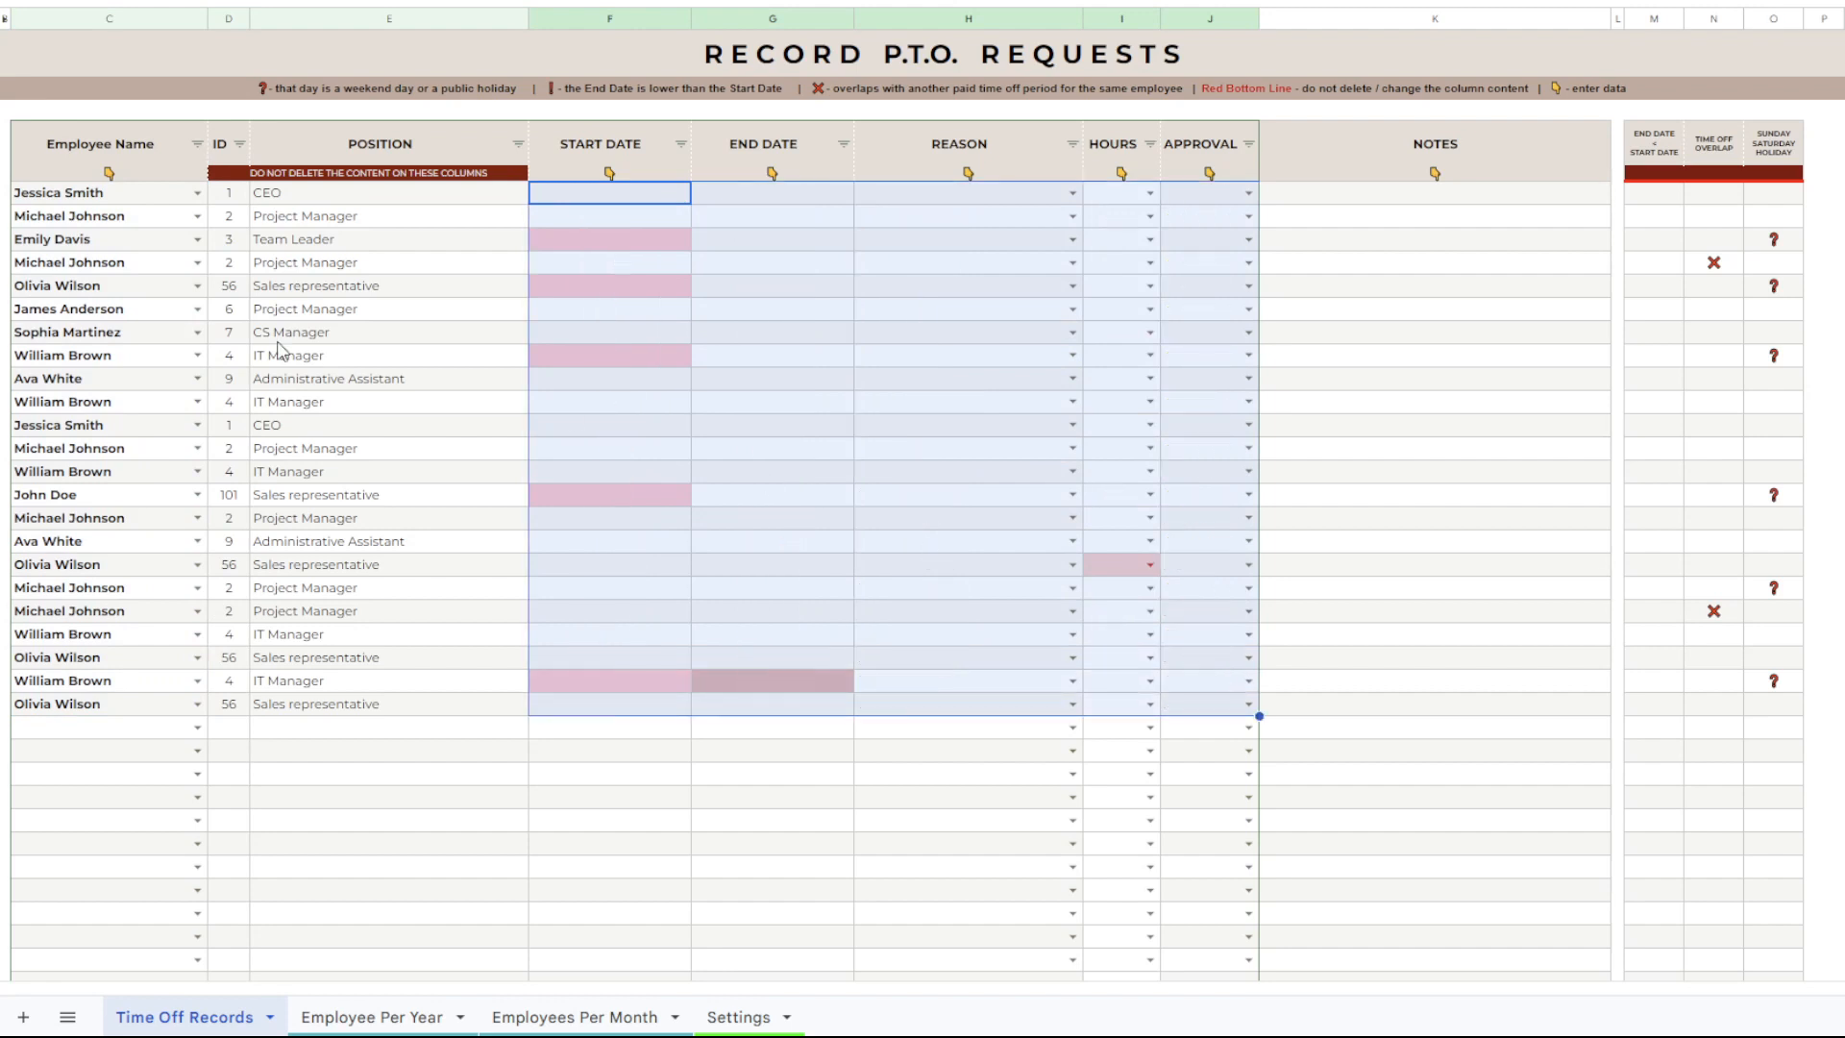
drag(111, 196, 151, 695)
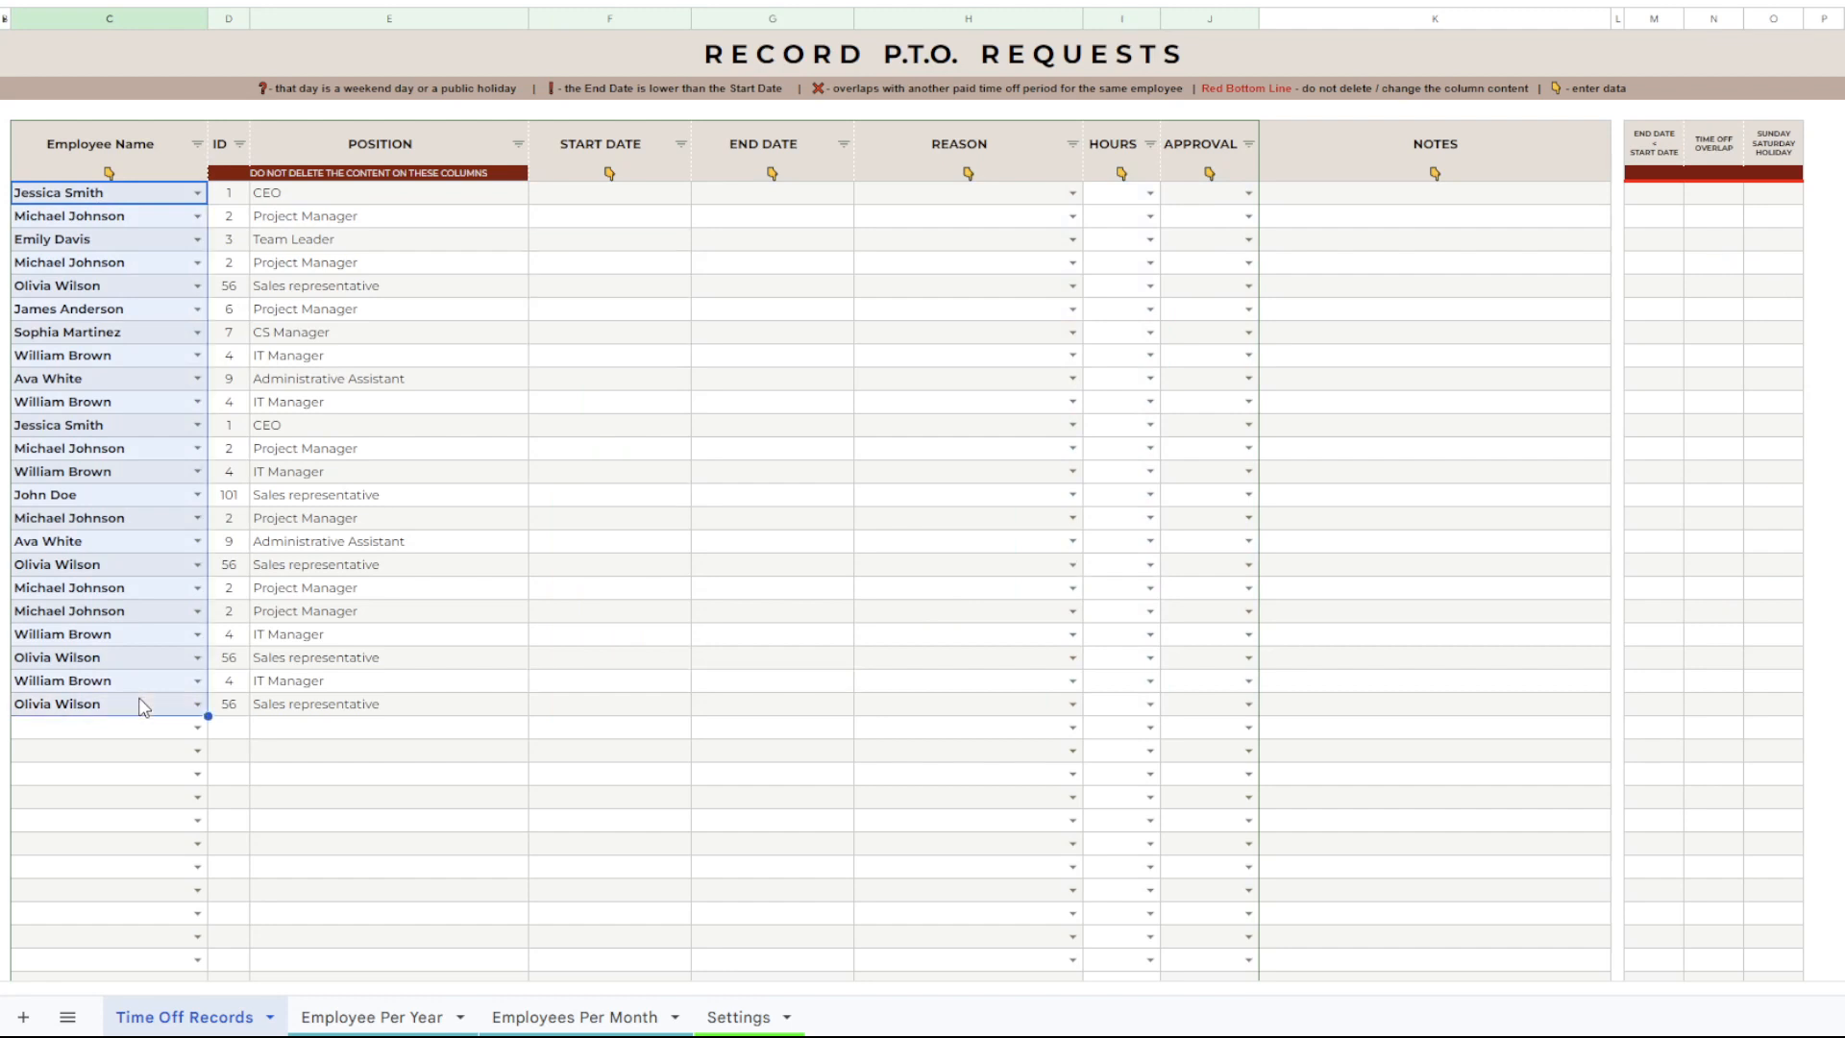
key(Delete)
click(797, 706)
scroll(506, 385, up, 1)
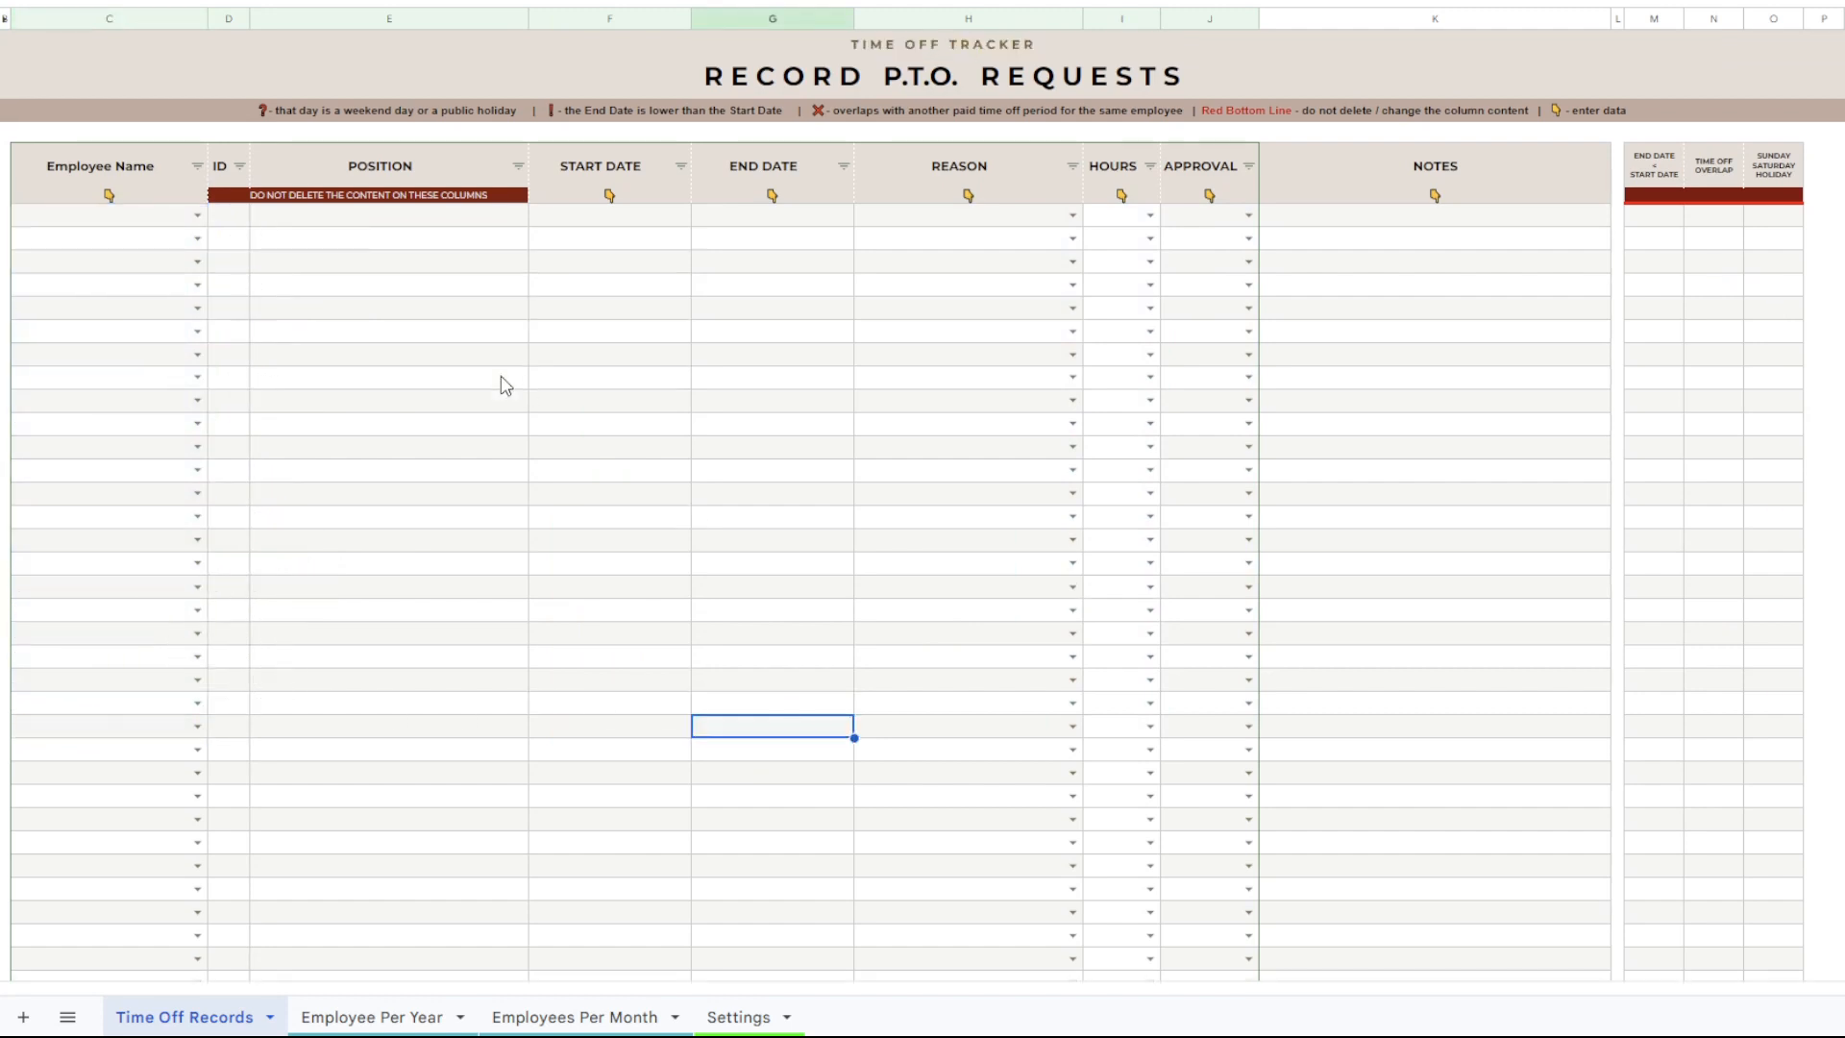
Start a record in the first row for the CEO with start date 12/07/2023 and end date 12/10/2023.
click(197, 216)
click(144, 245)
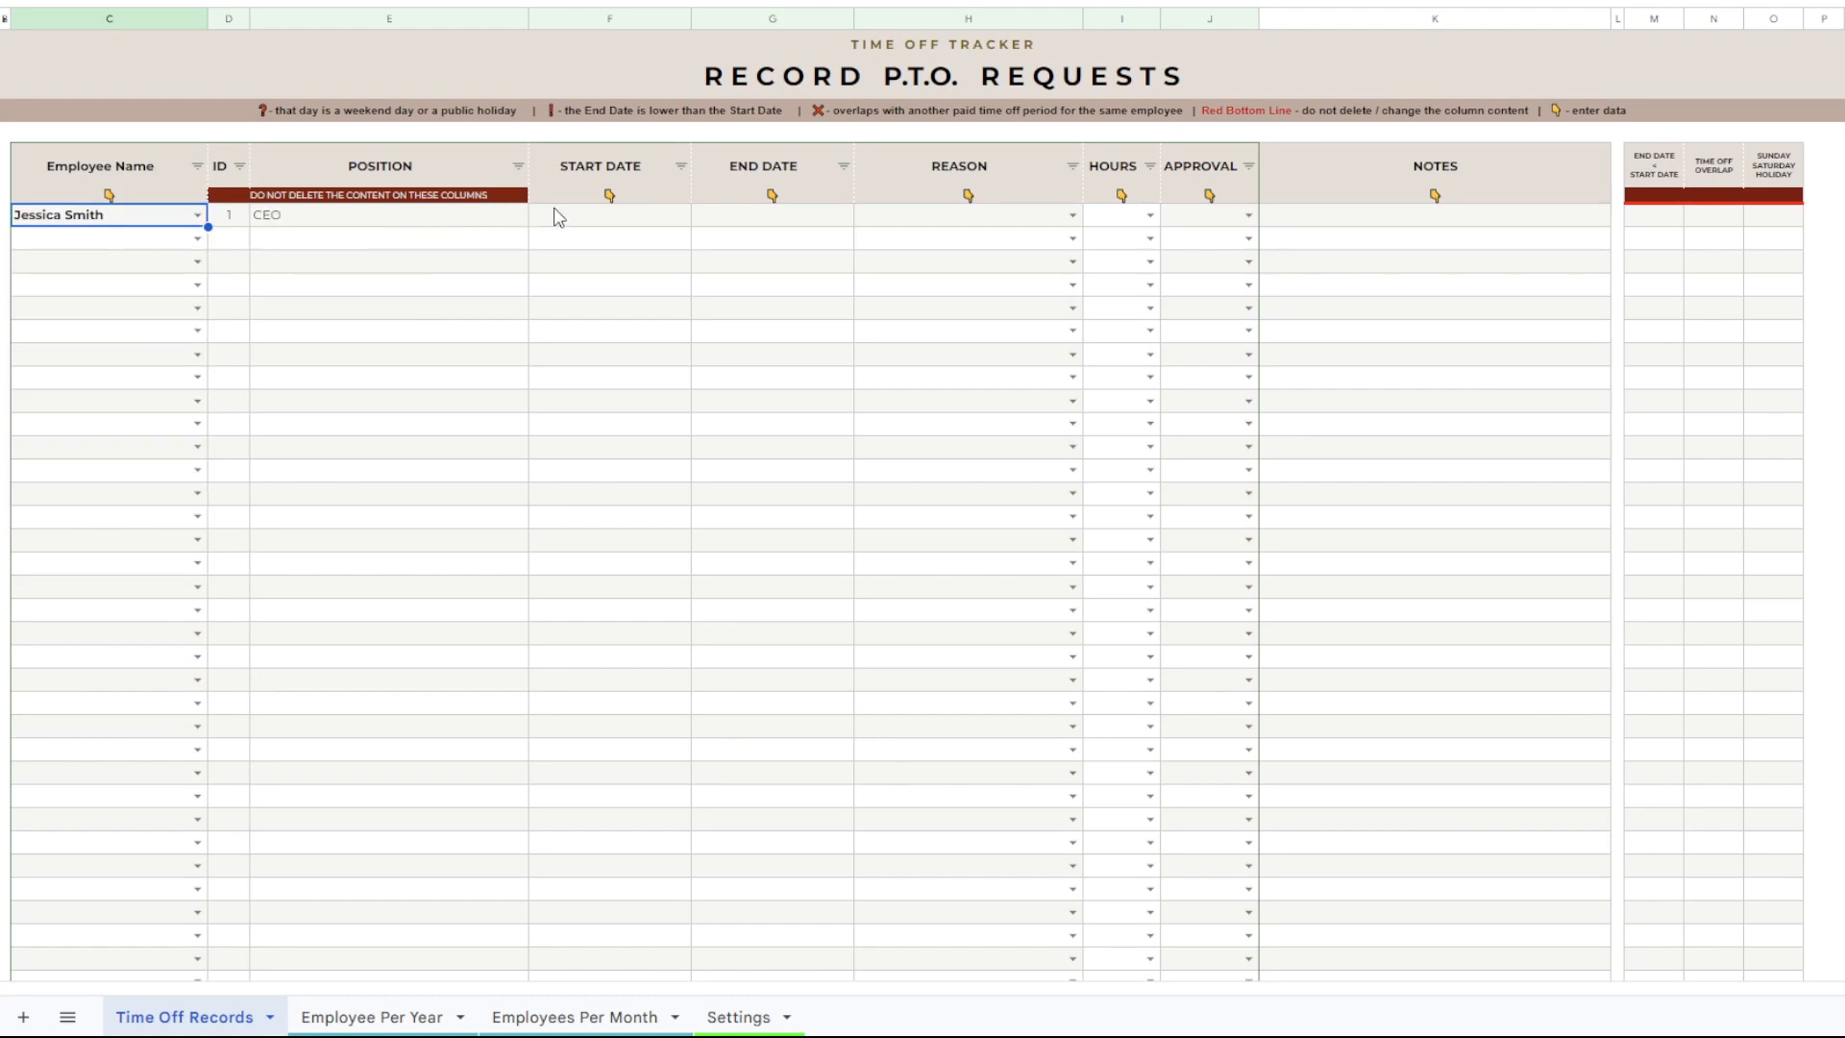
click(599, 221)
double_click(599, 221)
click(611, 332)
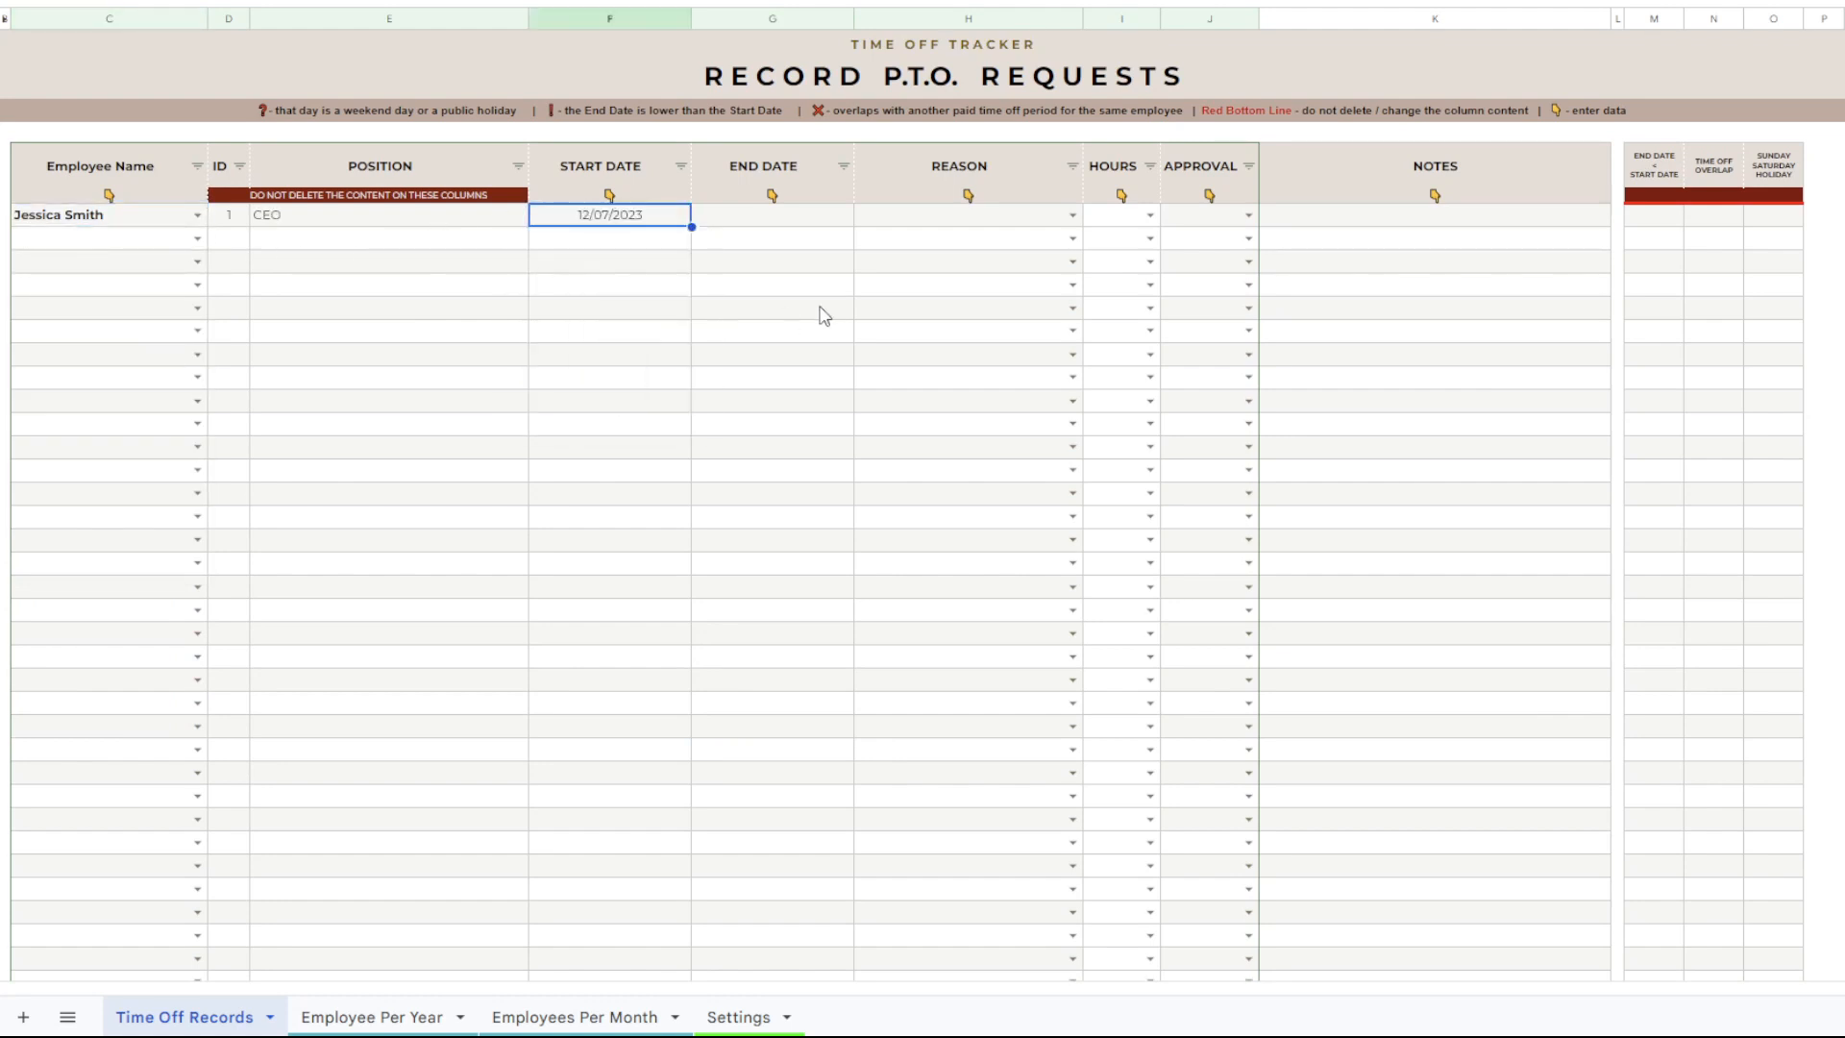
double_click(799, 224)
click(849, 326)
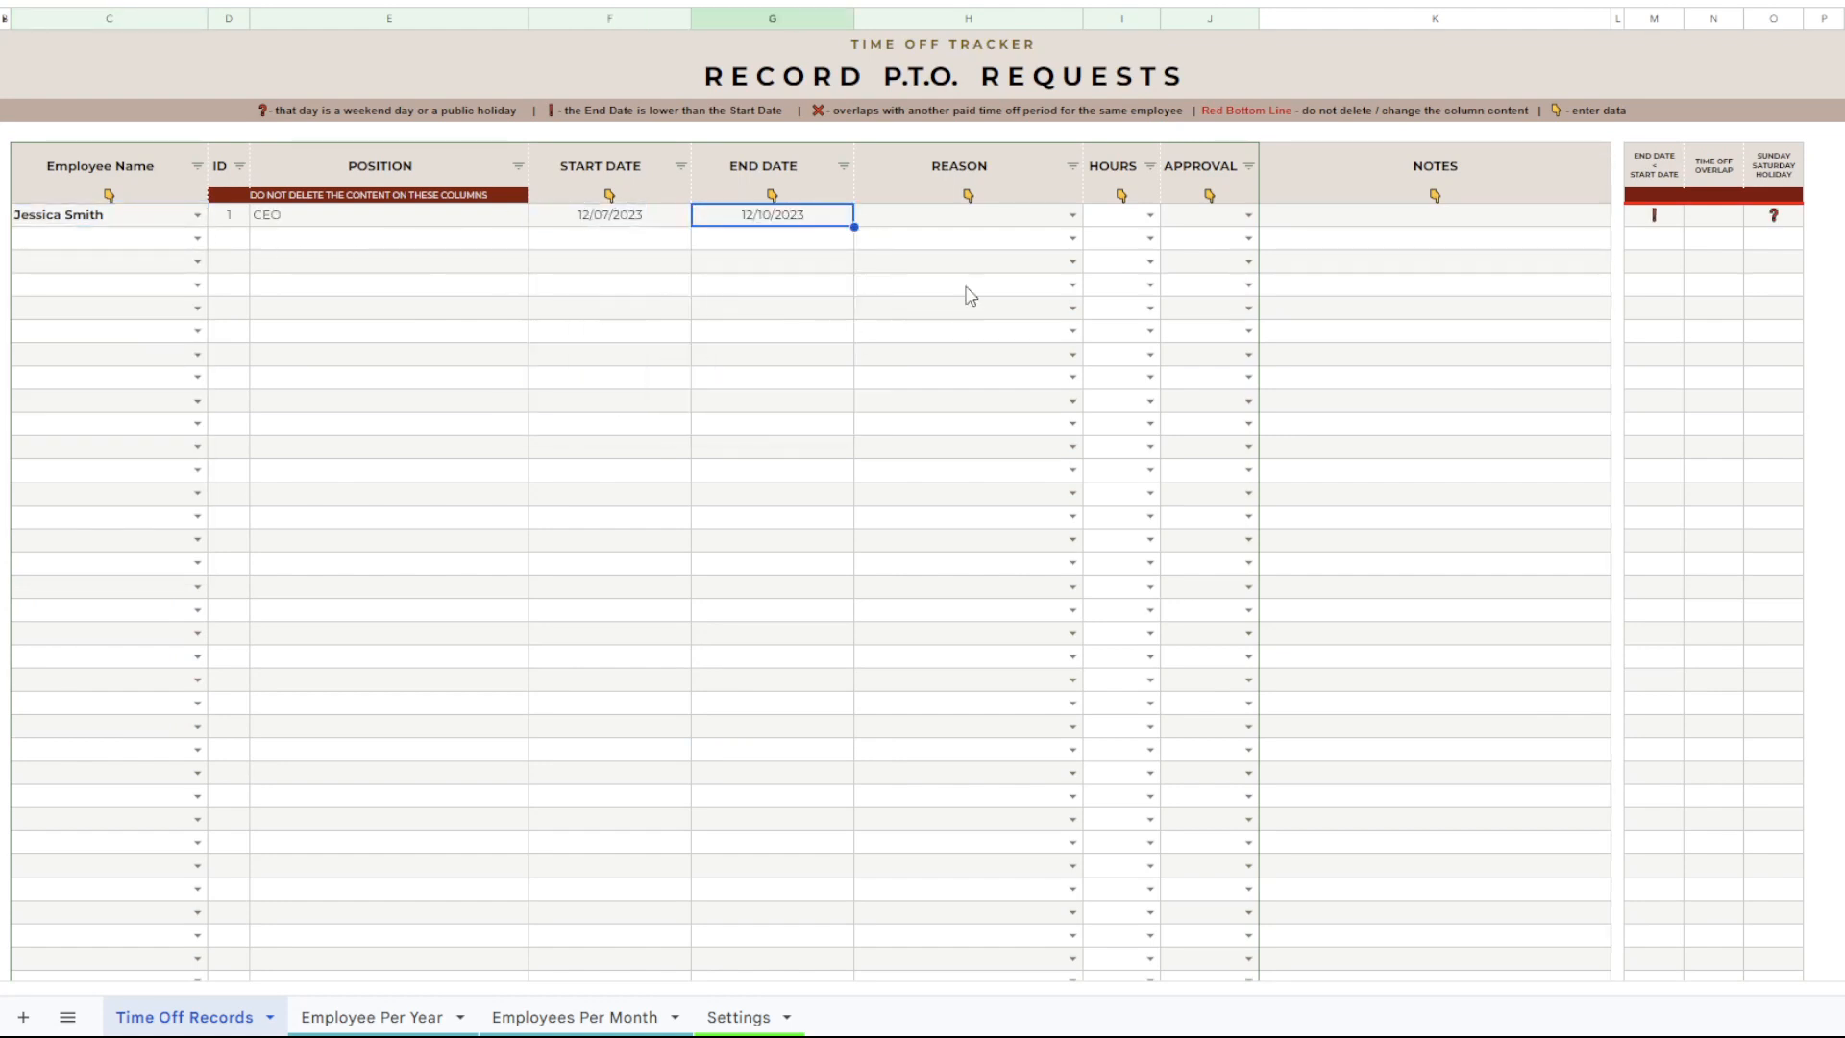
Set the new record's reason to Sick leave.
click(1013, 219)
click(1073, 216)
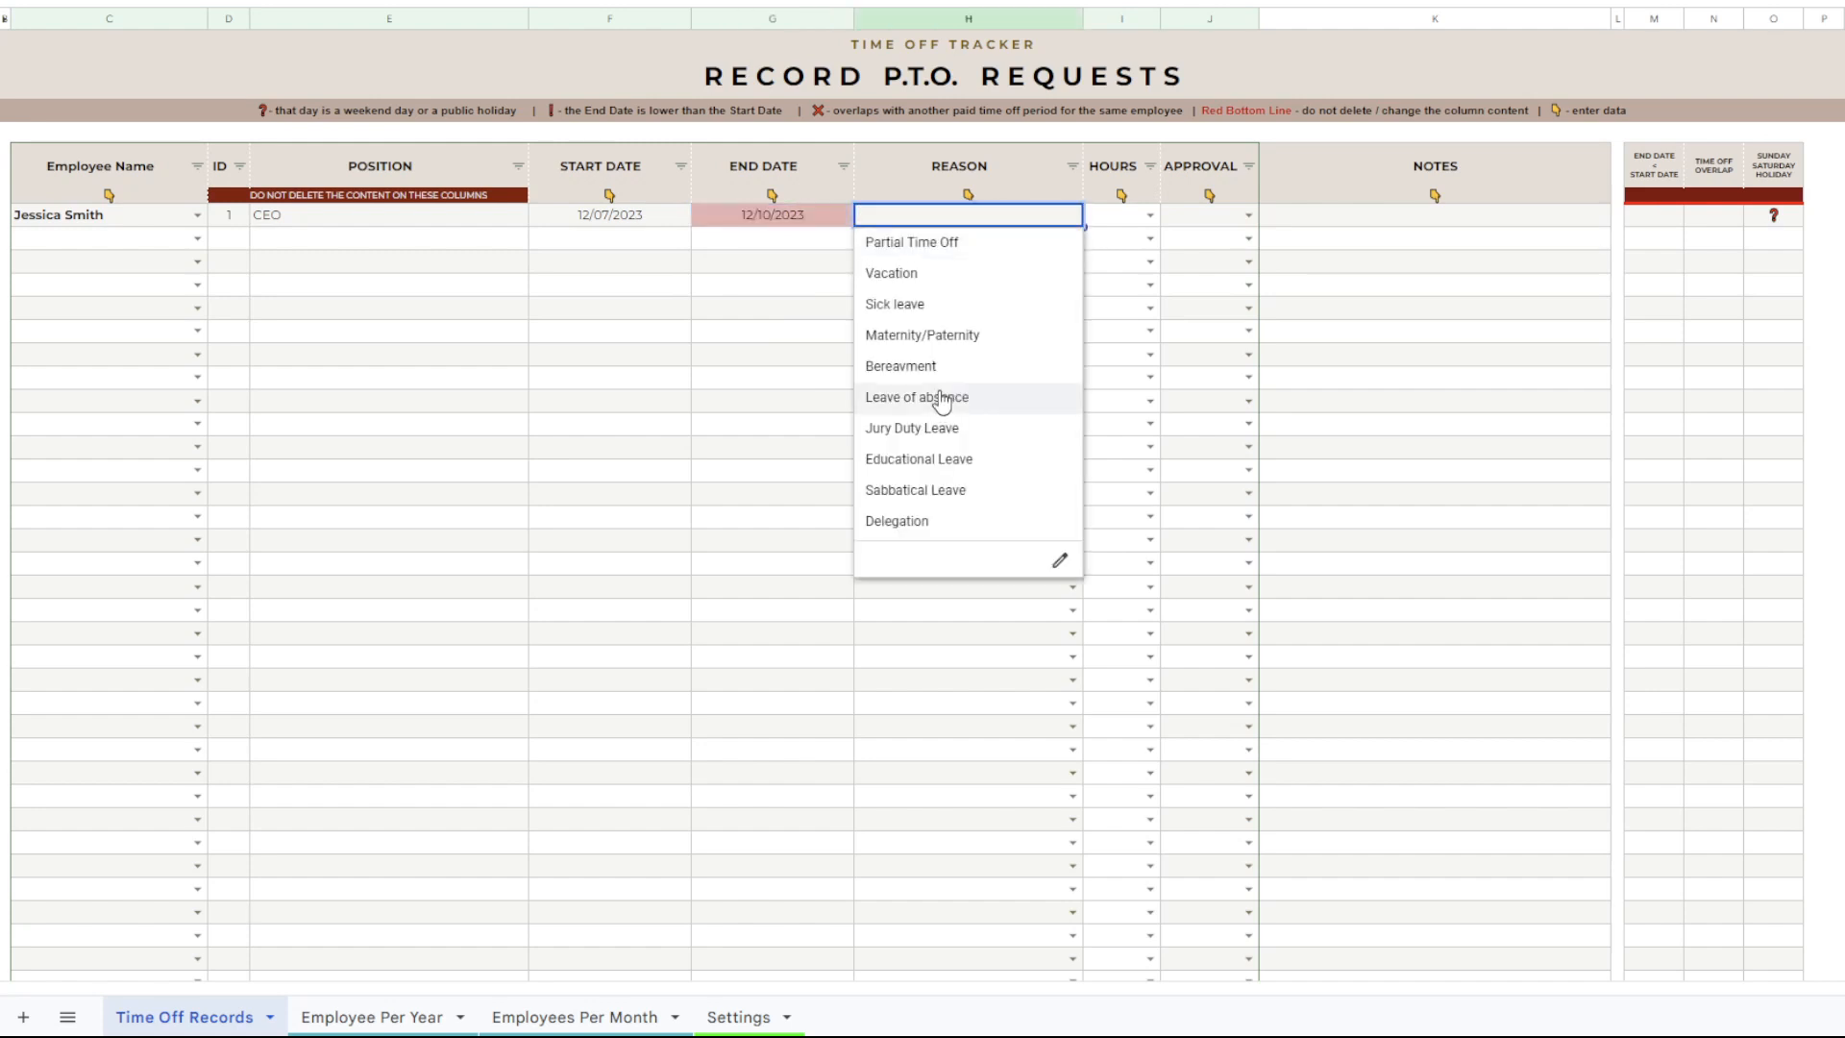
click(914, 304)
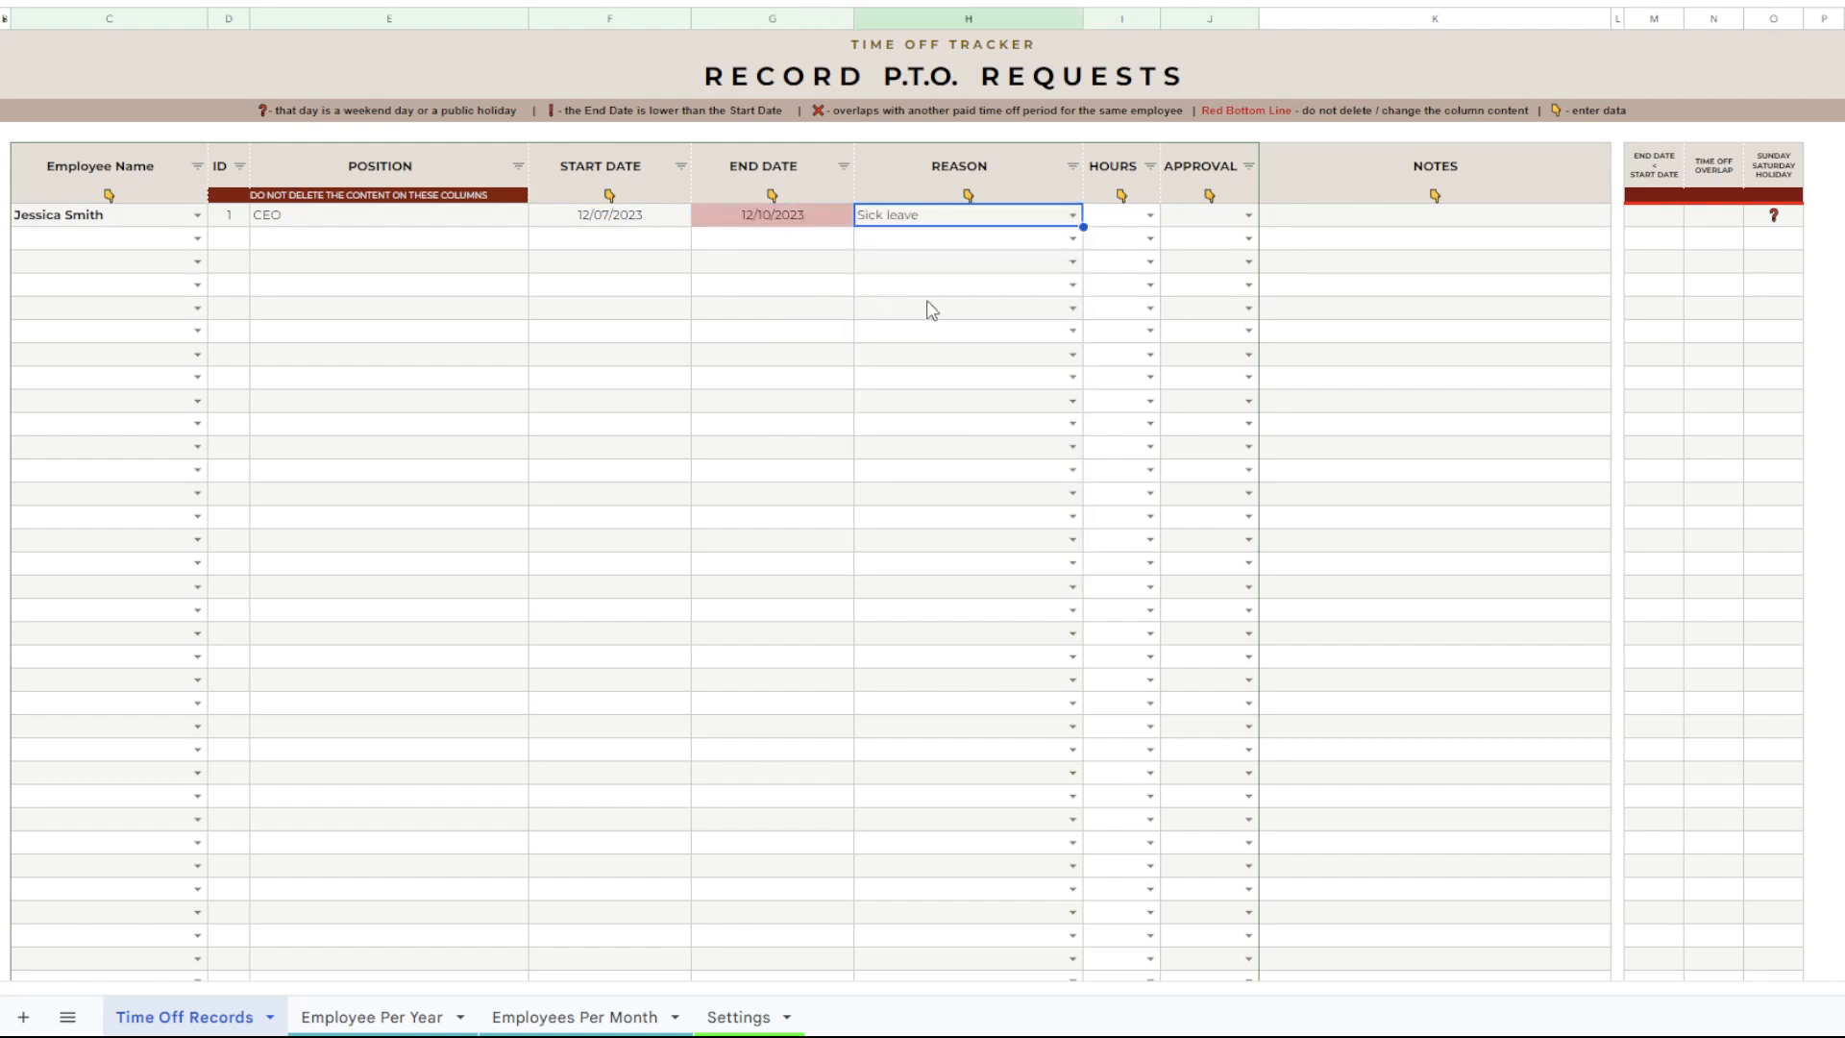
Set the new record's reason to Vacation and its approval to Approved.
click(1075, 217)
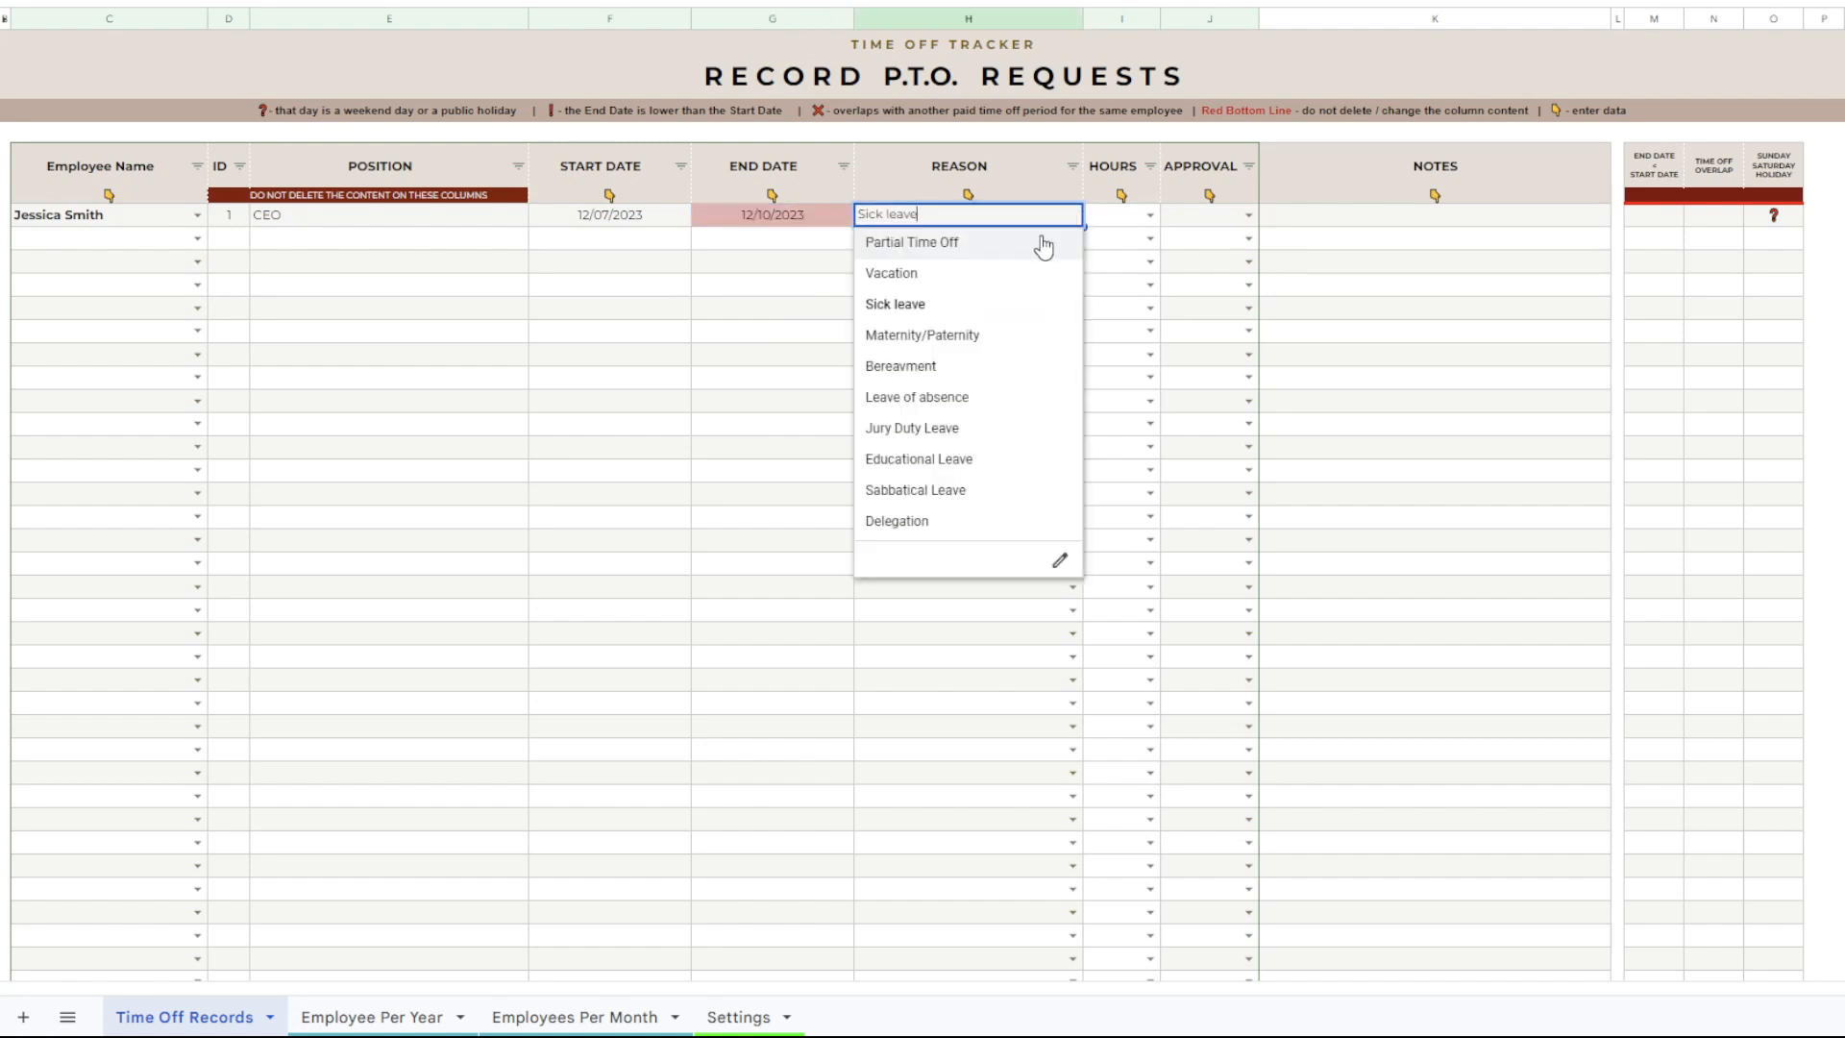
click(915, 280)
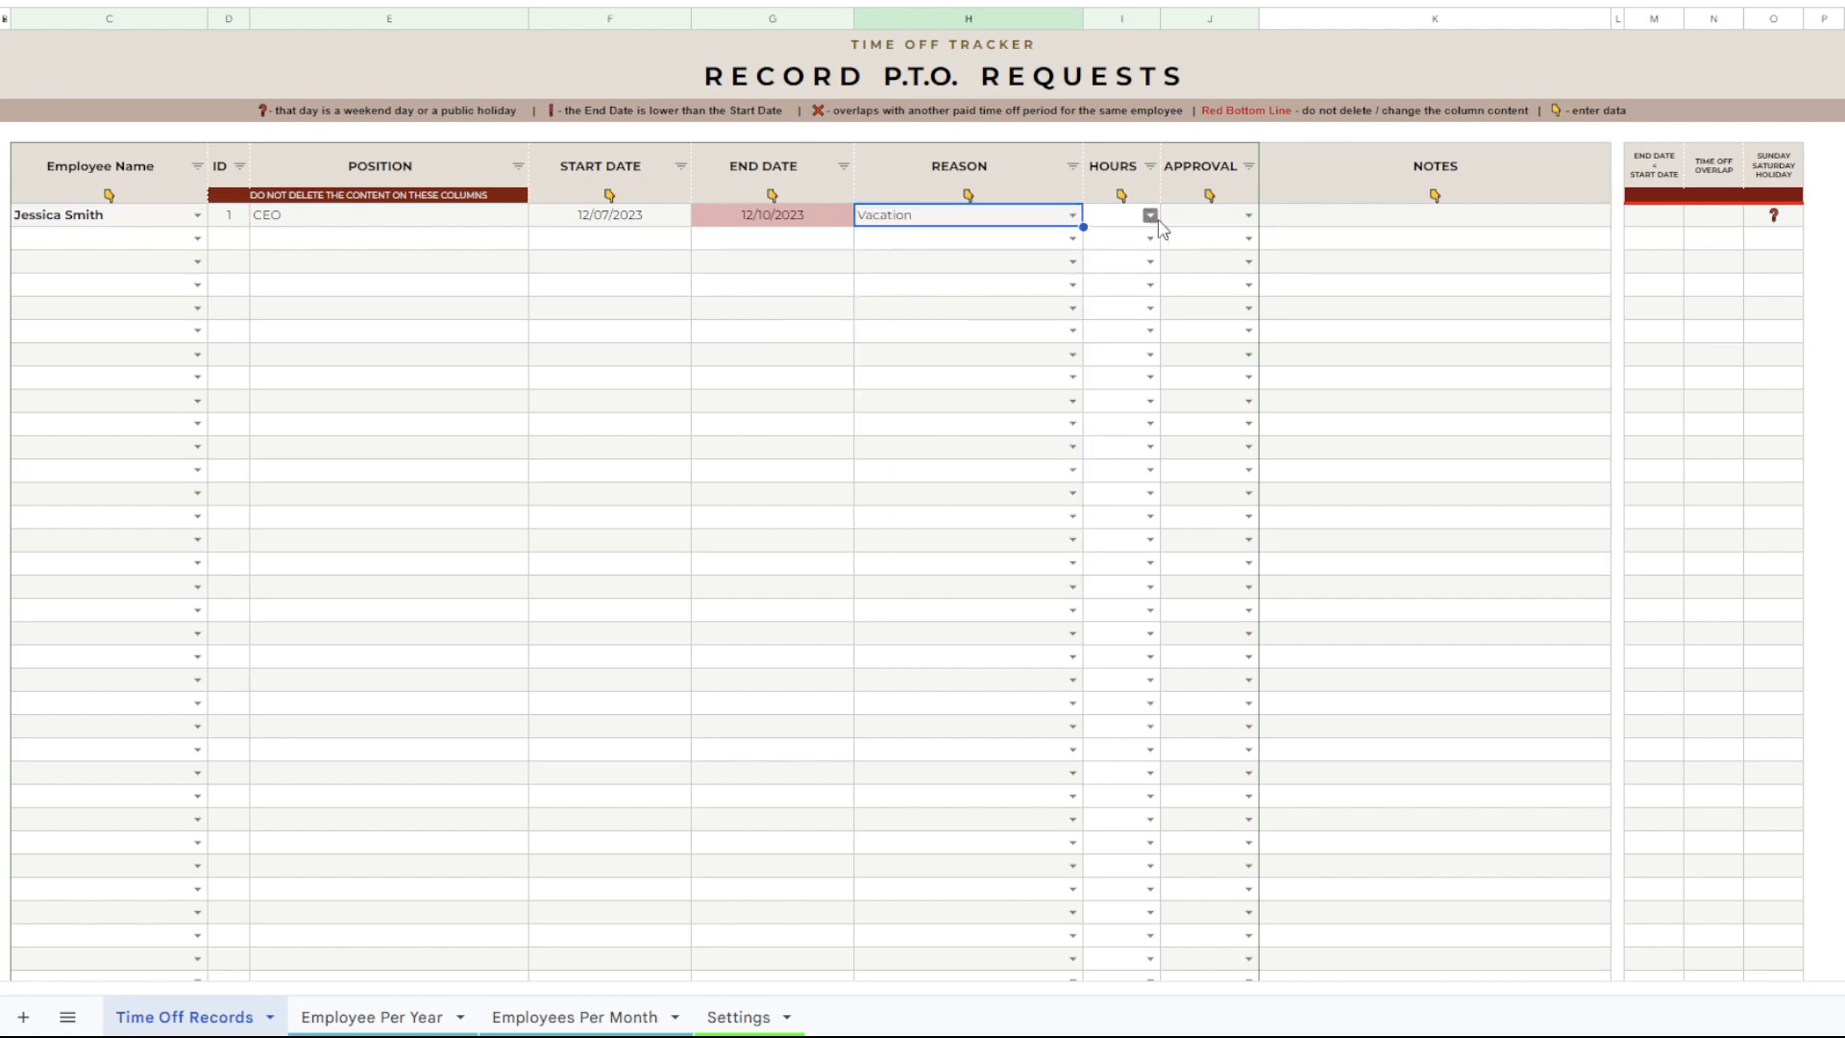
click(1218, 219)
click(1250, 216)
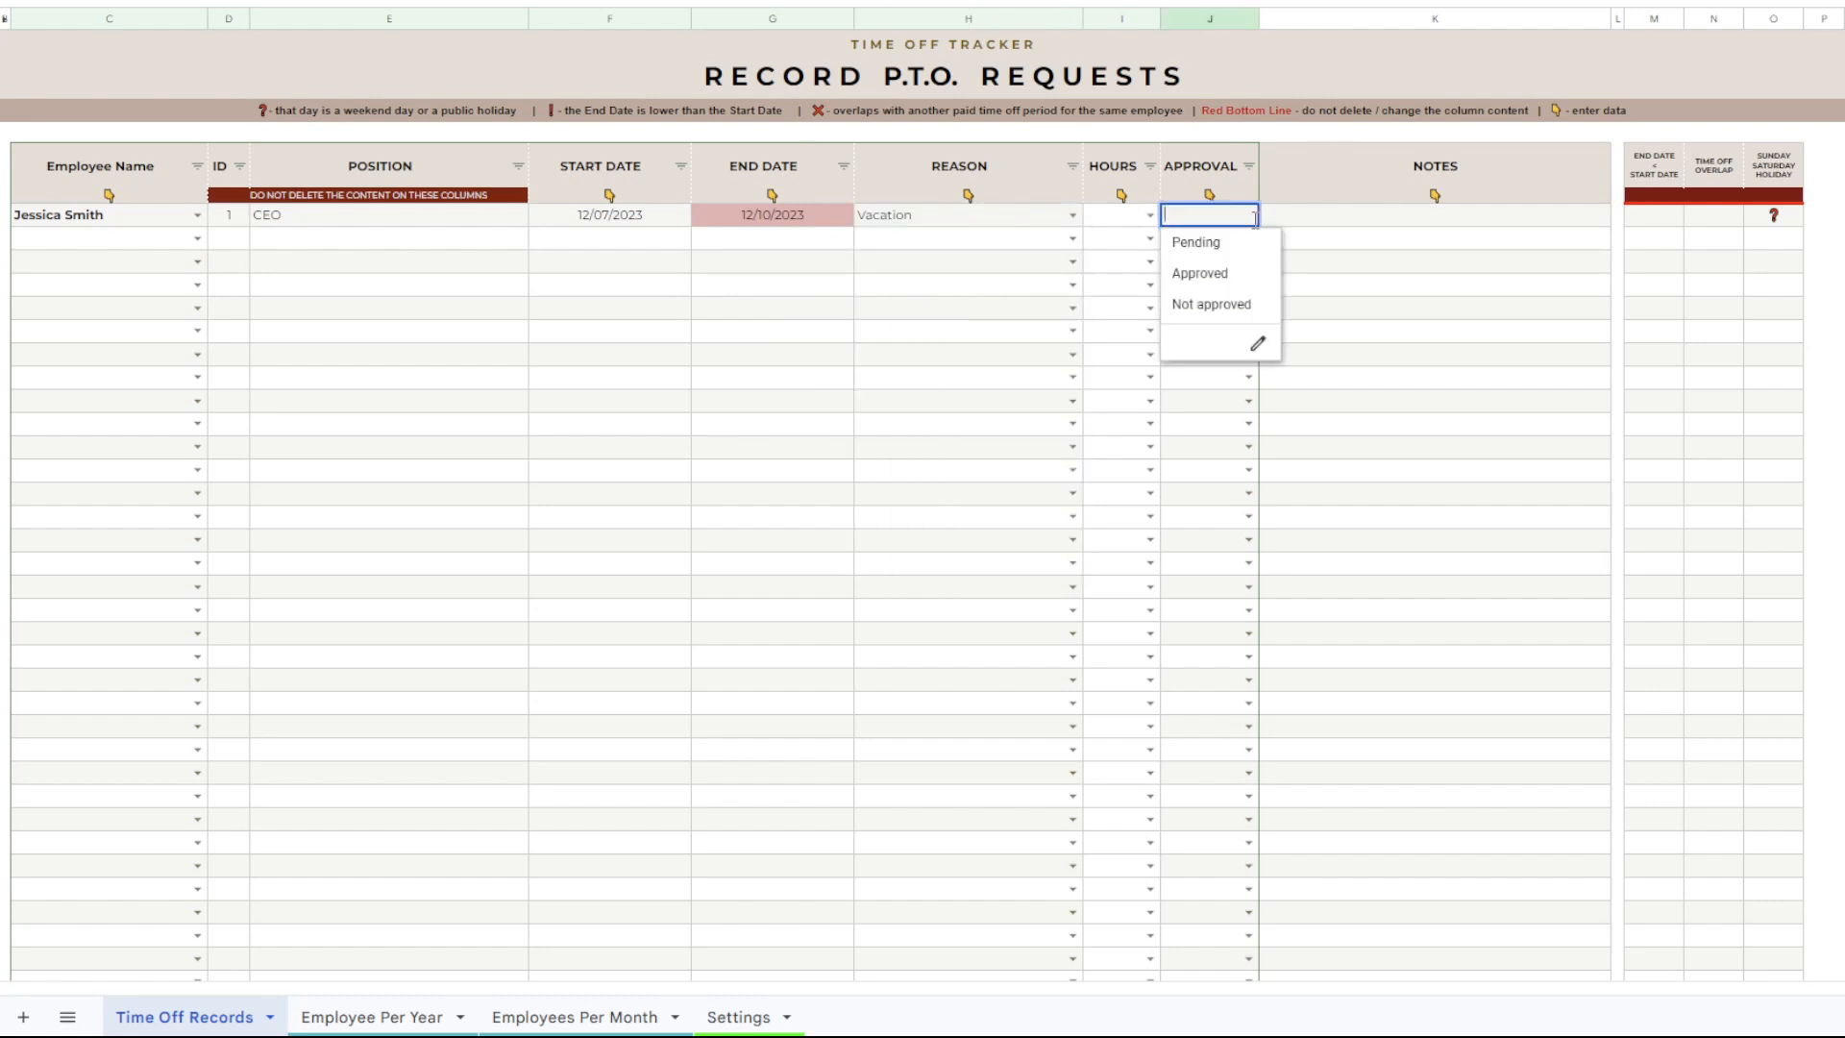
click(1209, 274)
click(622, 222)
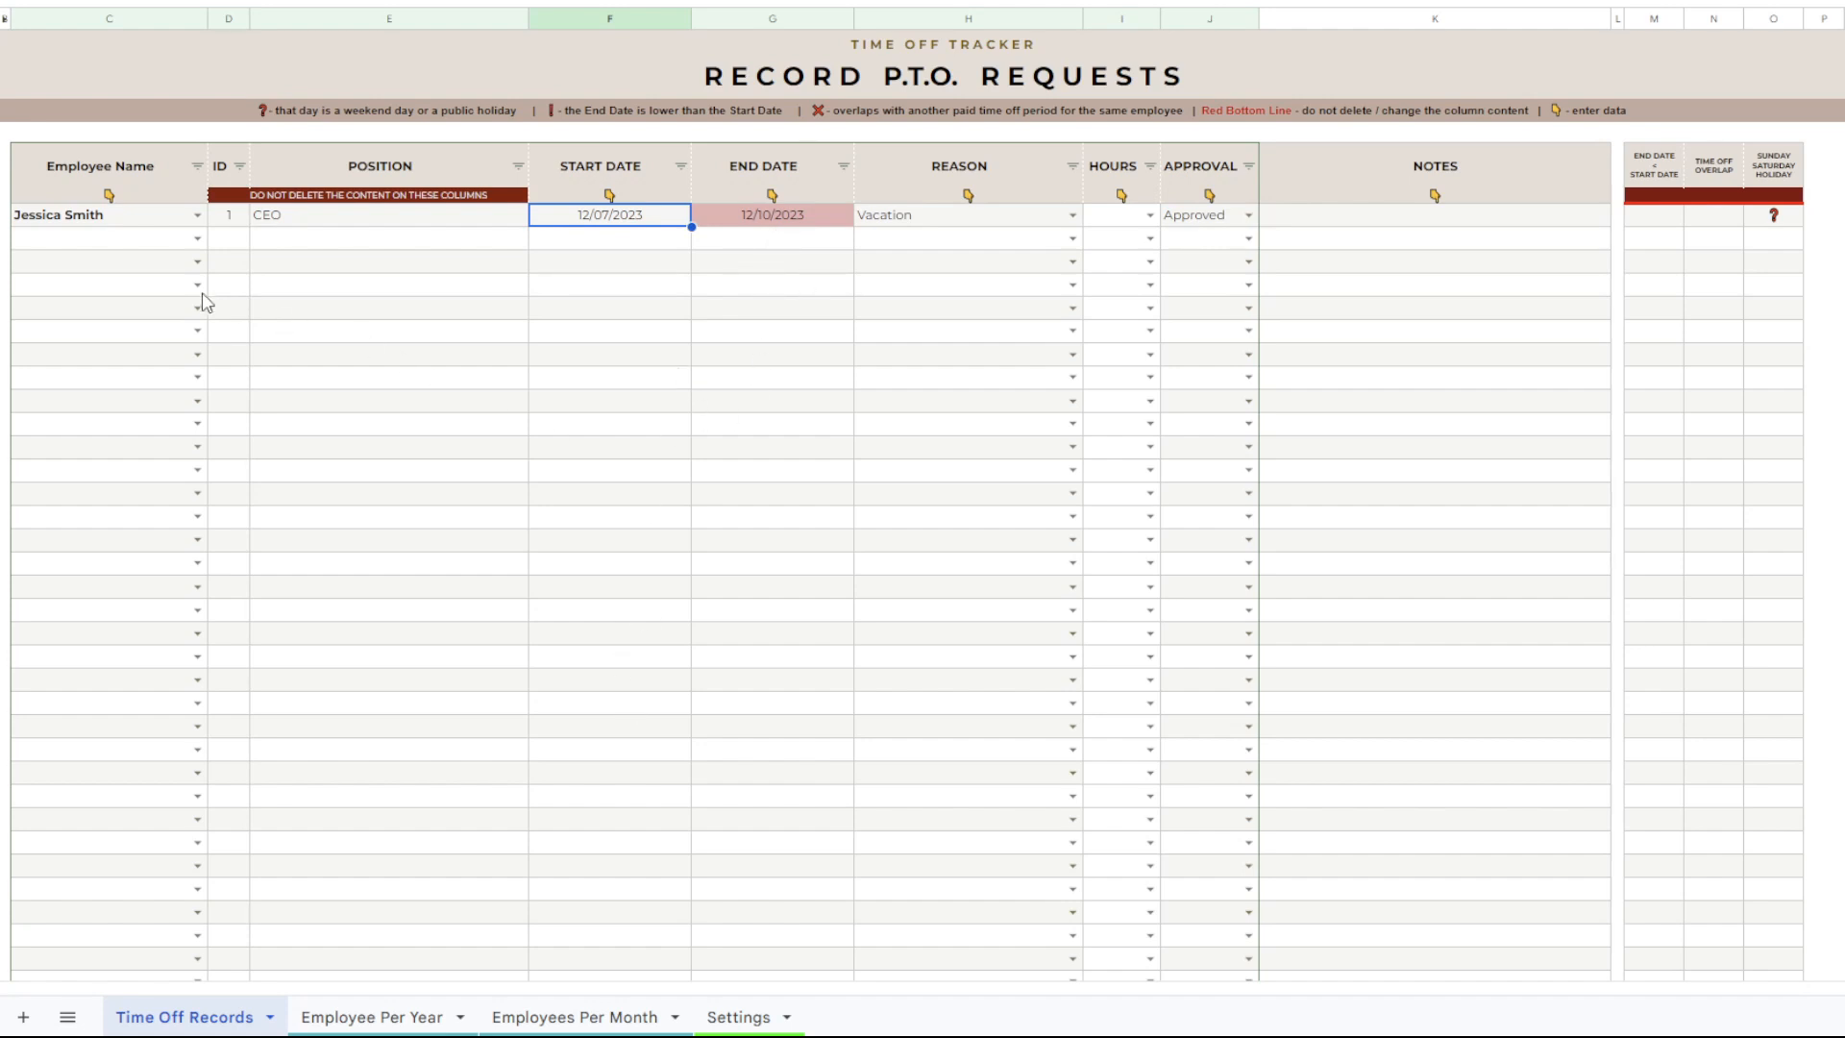
Open the Employee Per Year sheet and select the CEO as the employee for the 2023 tracker.
click(423, 1015)
scroll(480, 200, up, 1)
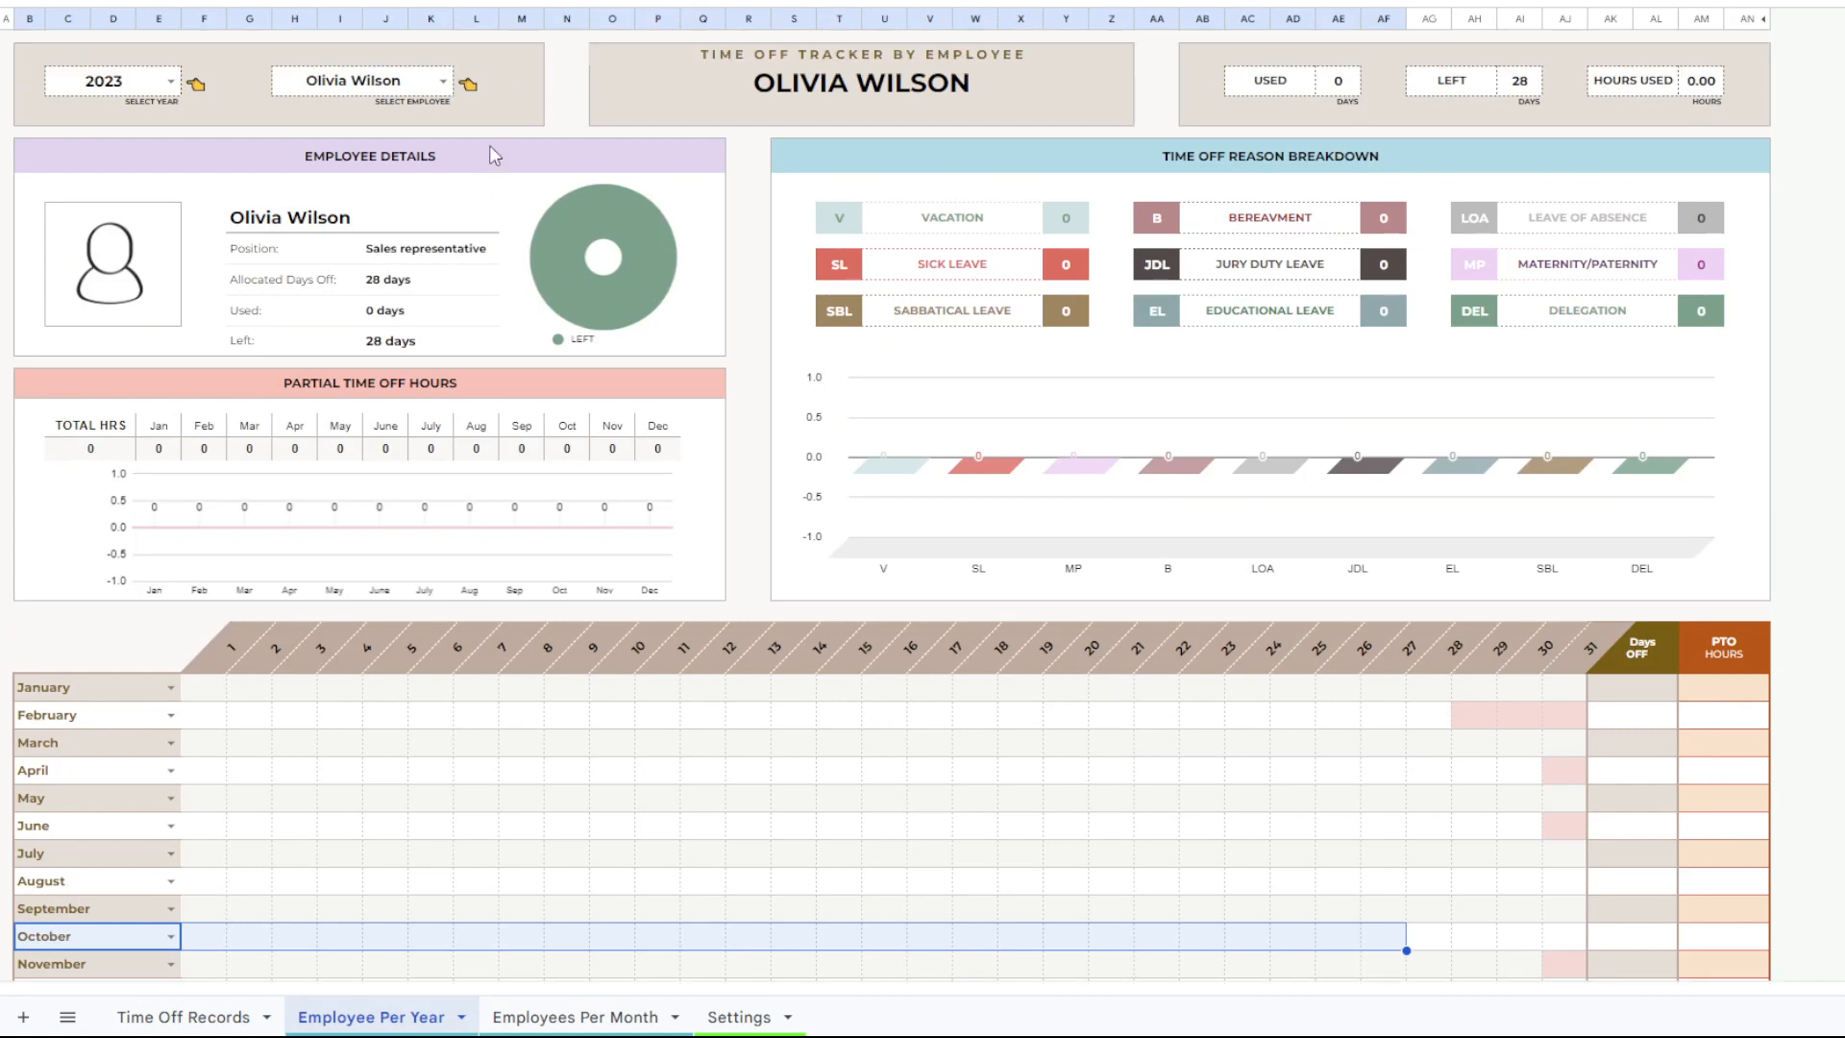
click(442, 82)
click(336, 112)
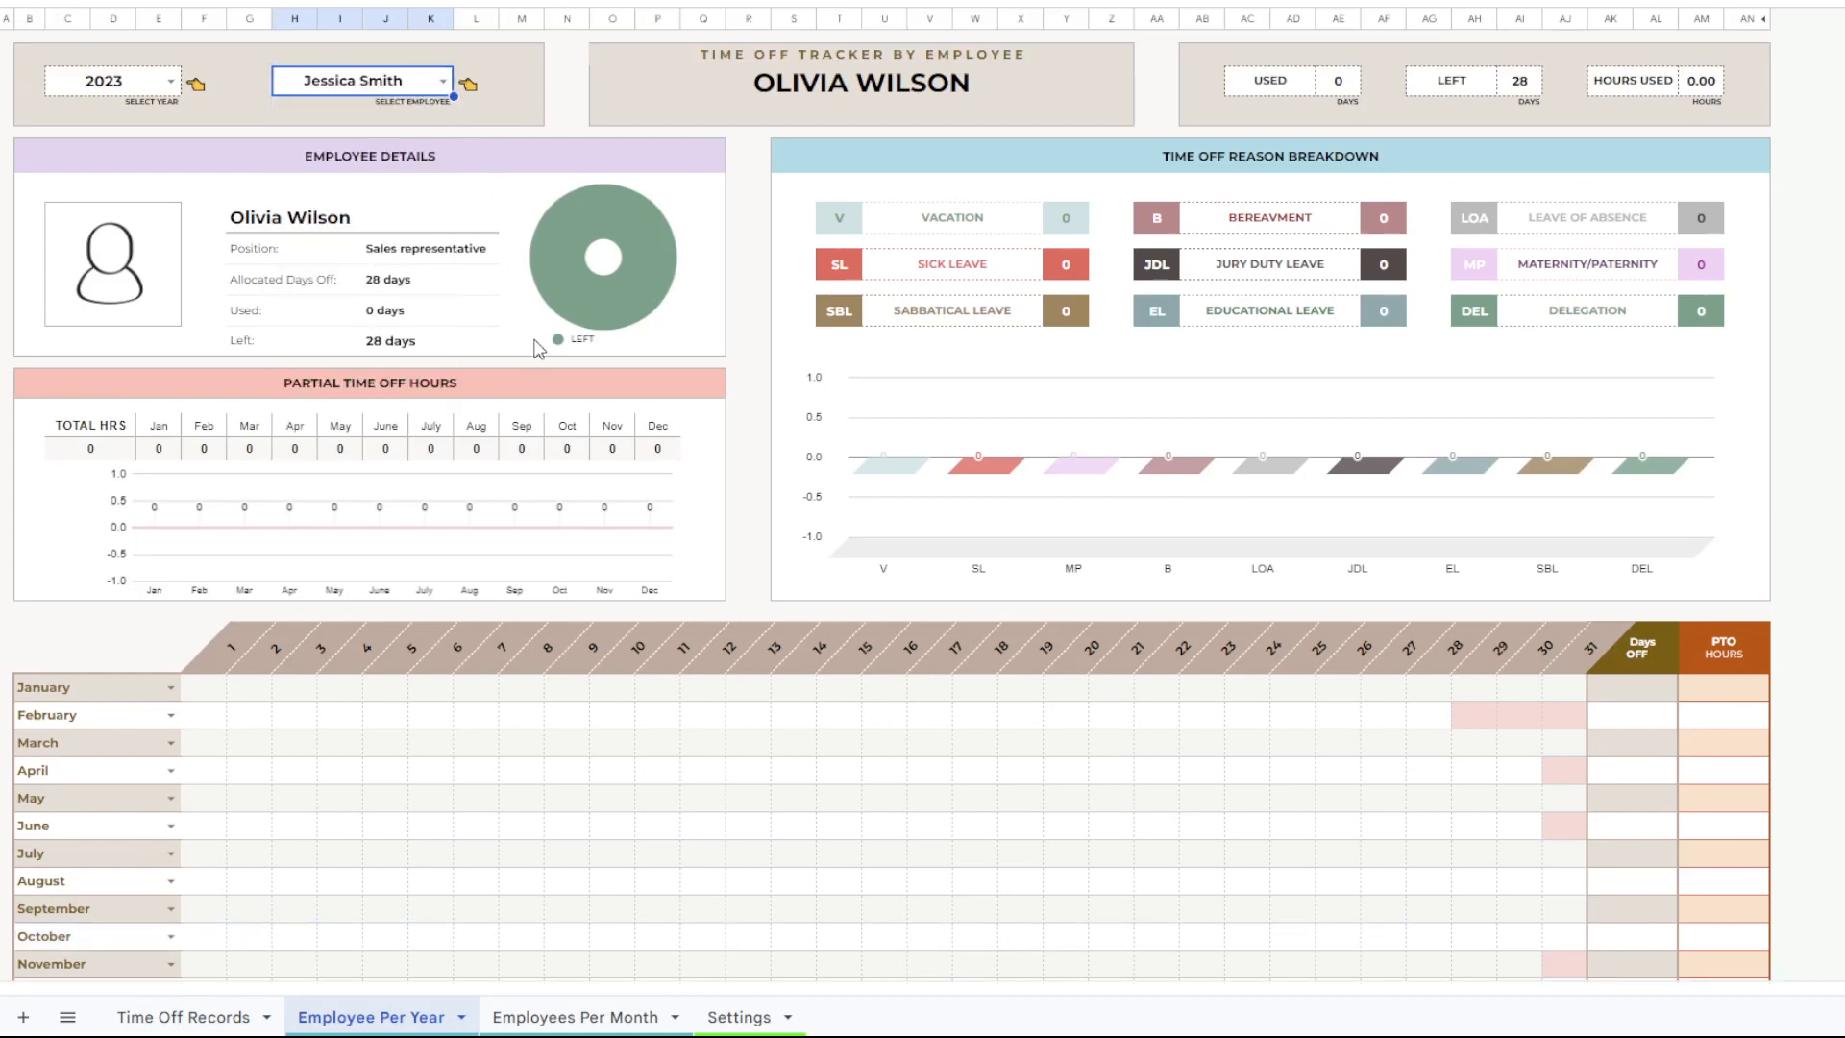
Examine the vacation days in the December row of the CEO's yearly calendar.
scroll(538, 577, down, 3)
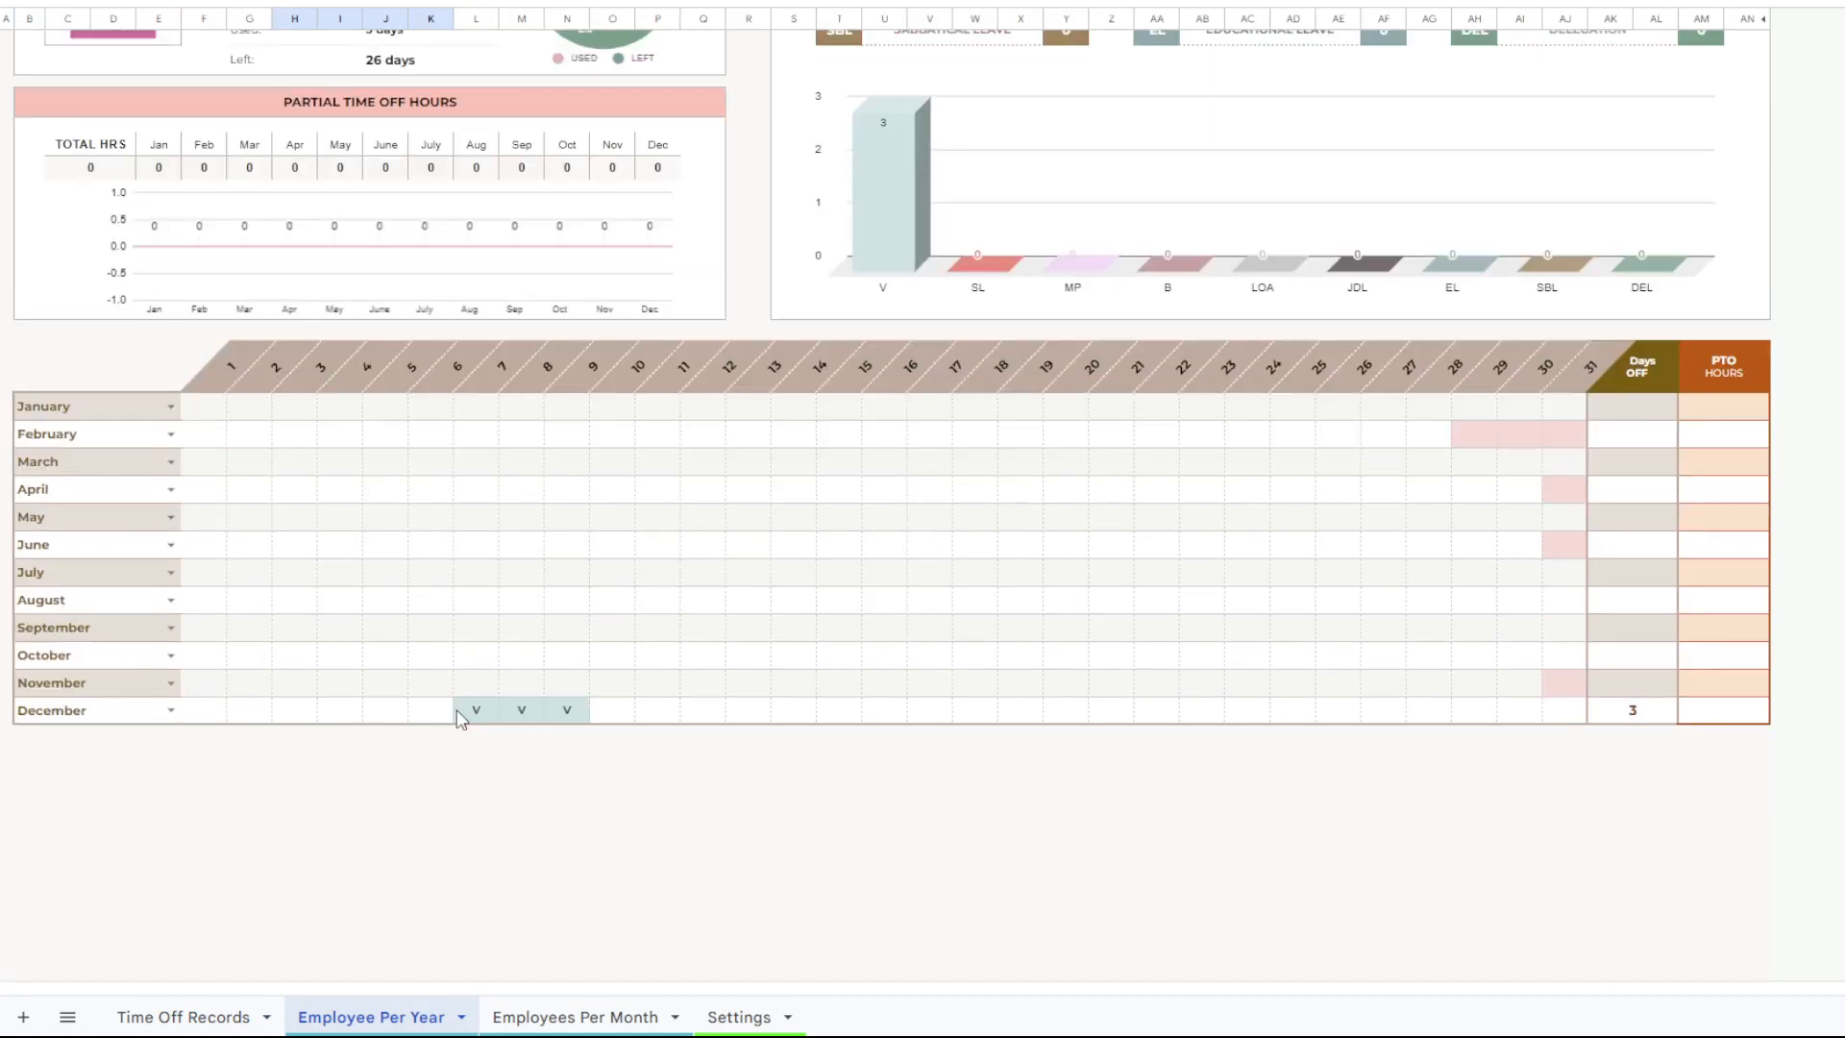
drag(469, 711, 556, 721)
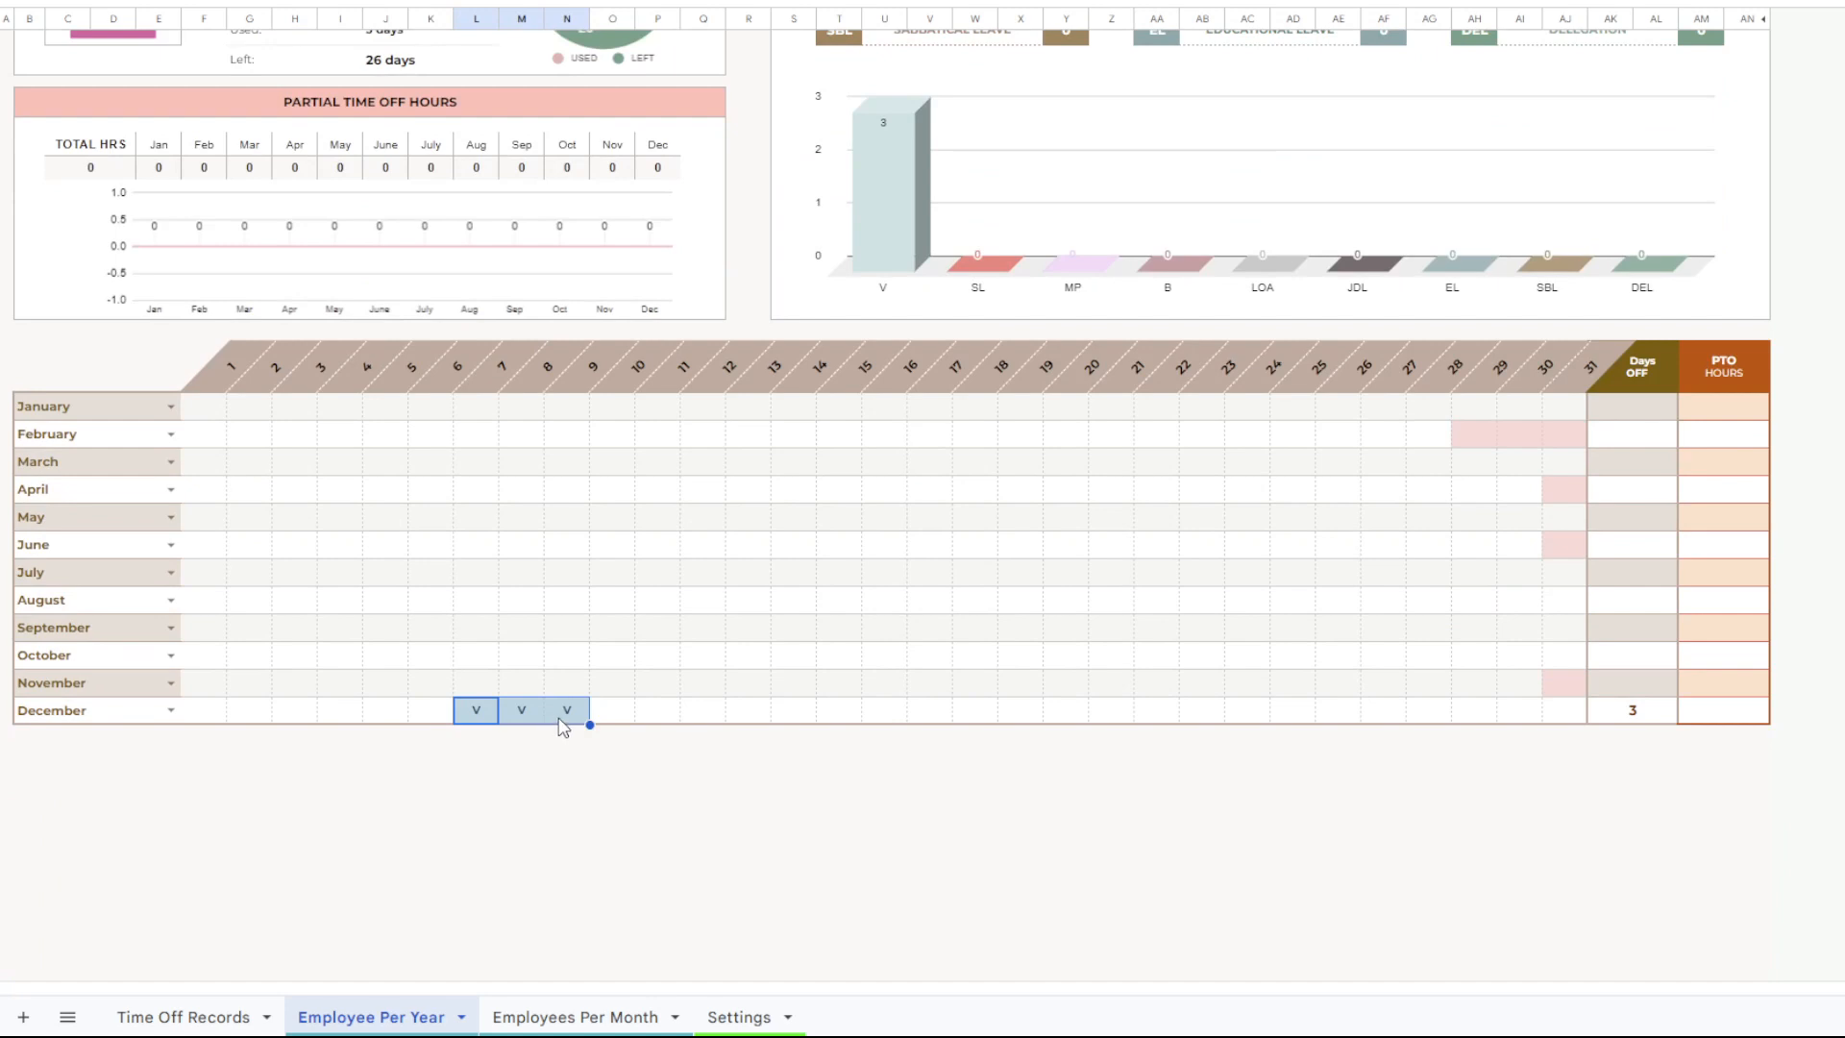
scroll(589, 546, up, 1)
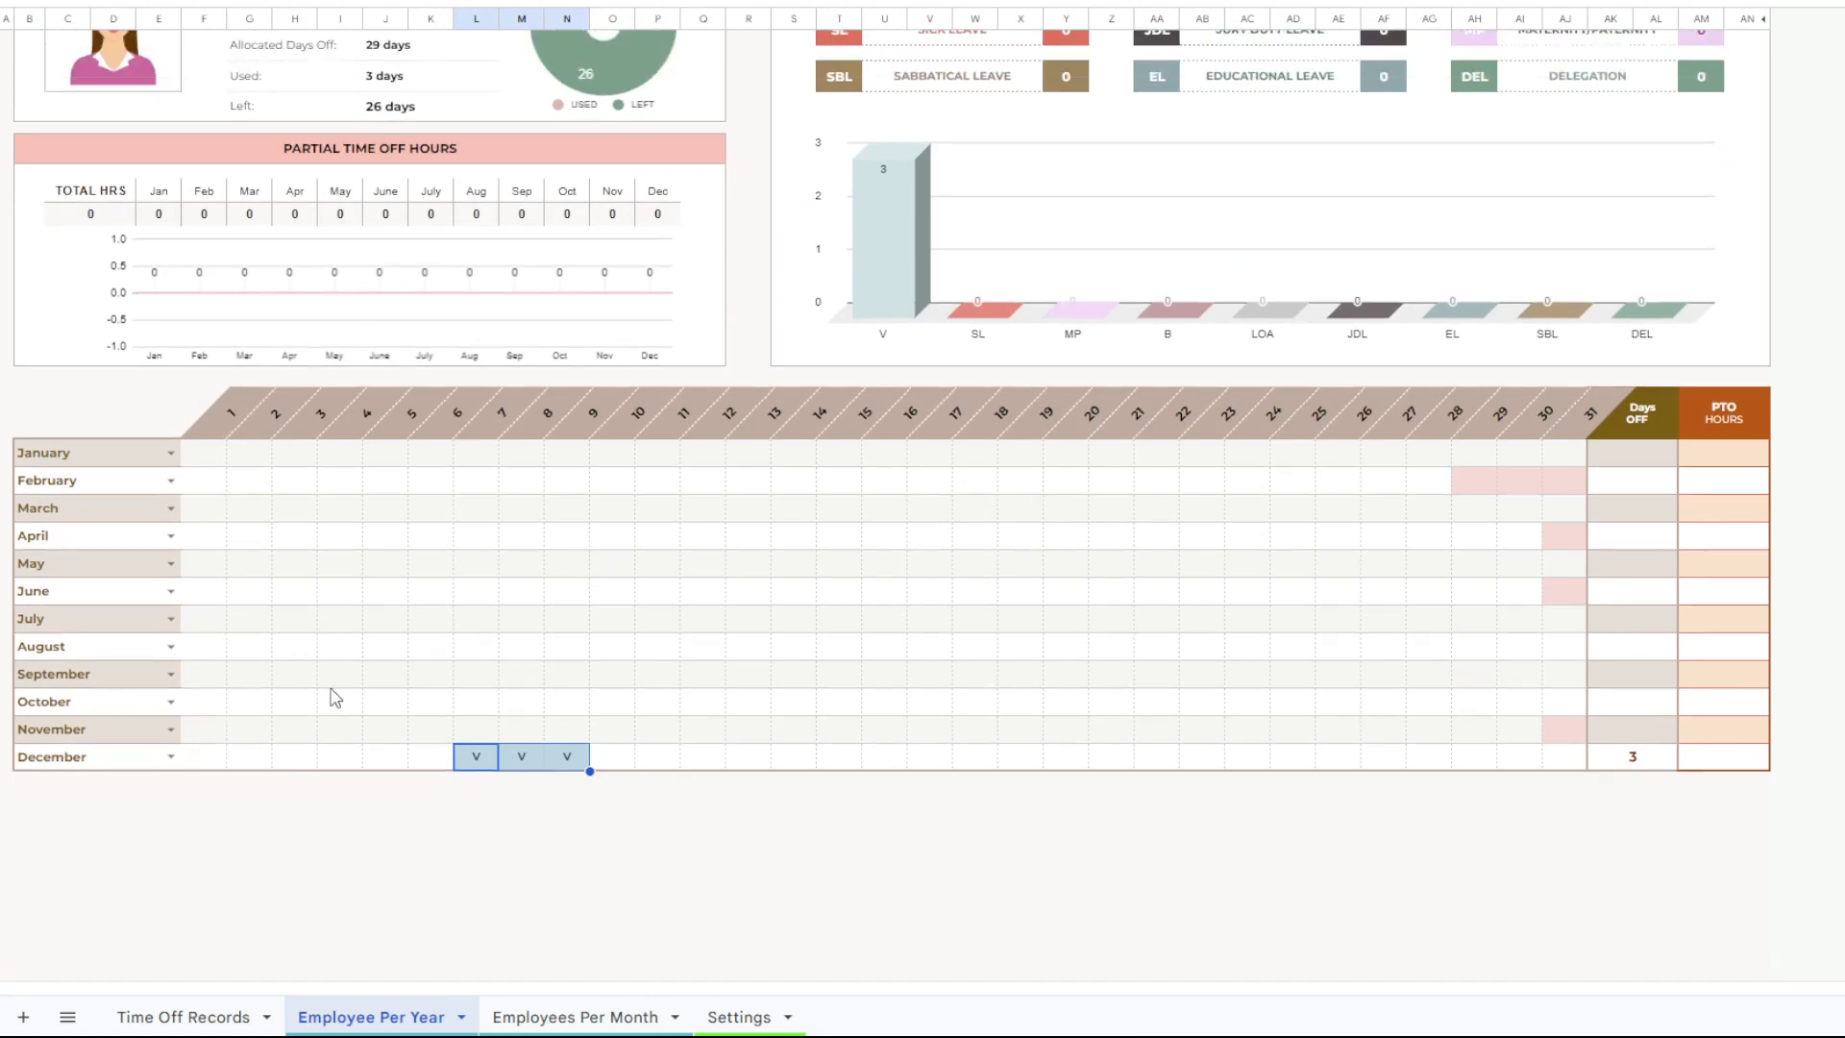
Open the Employees Per Month sheet and set the tracker month to December.
click(538, 1017)
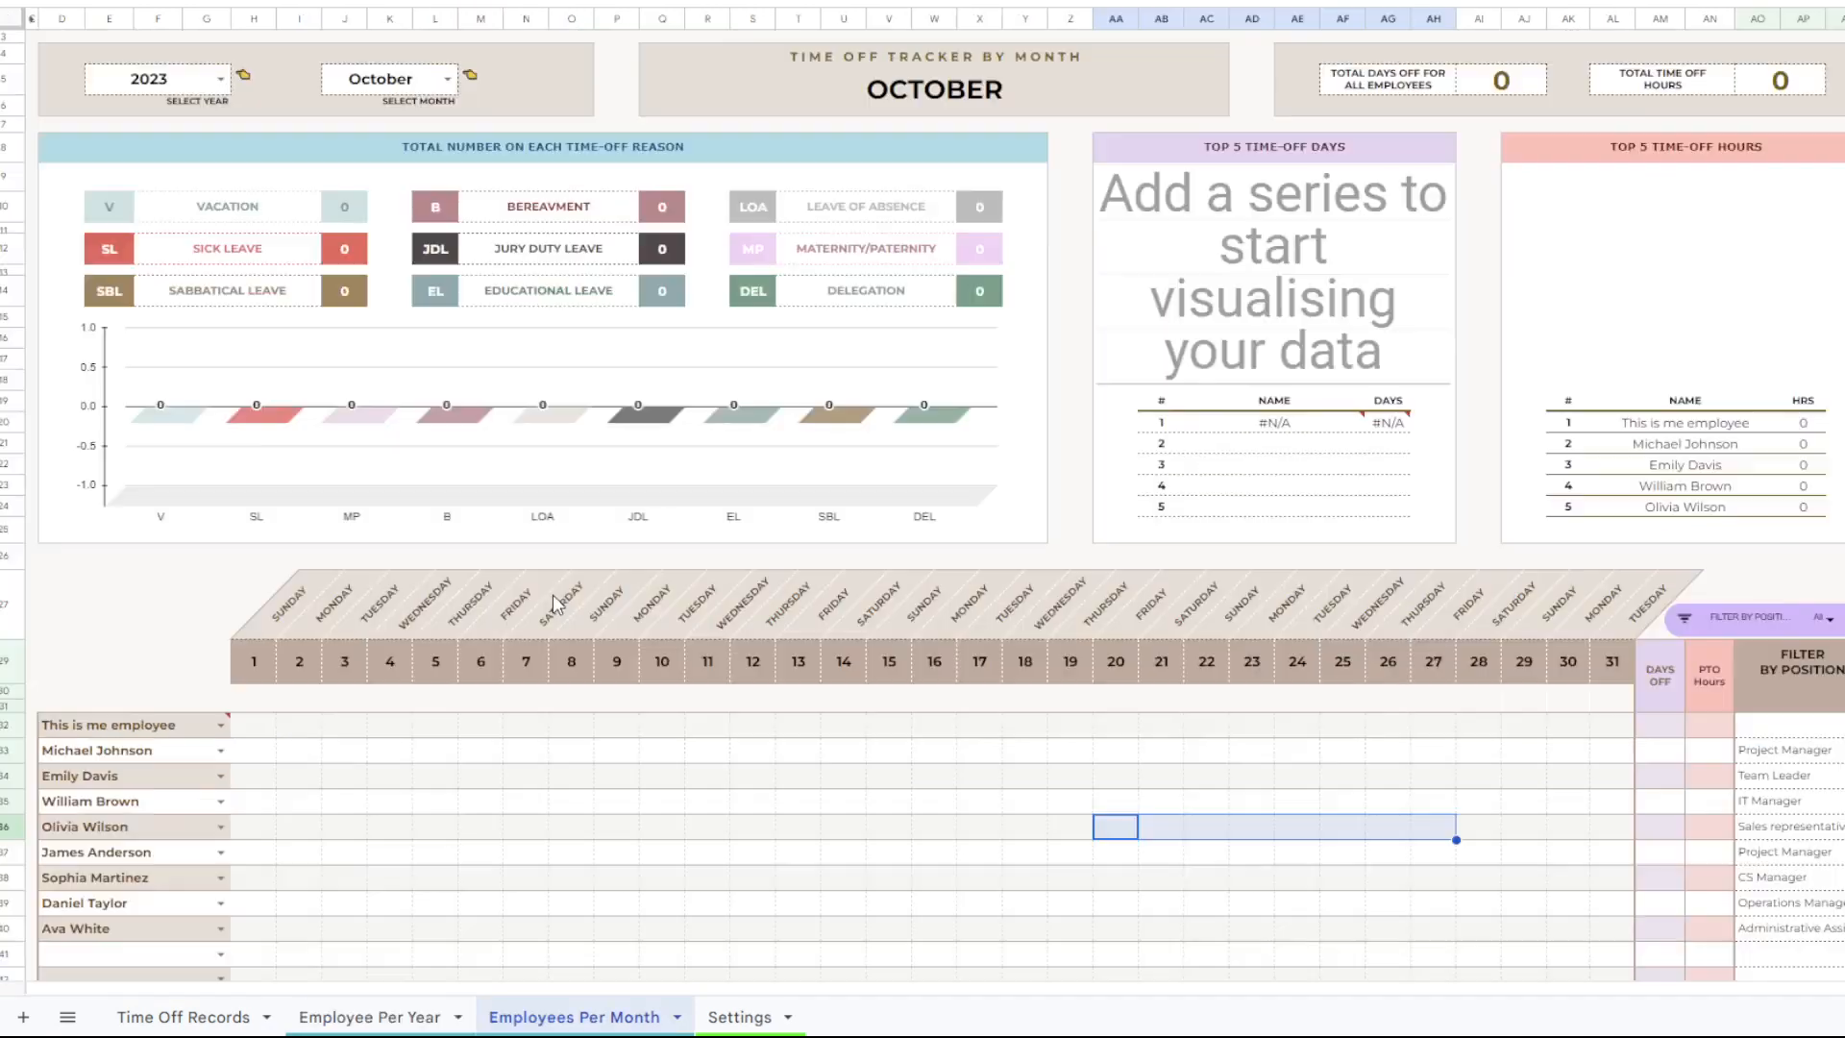
click(440, 89)
click(404, 454)
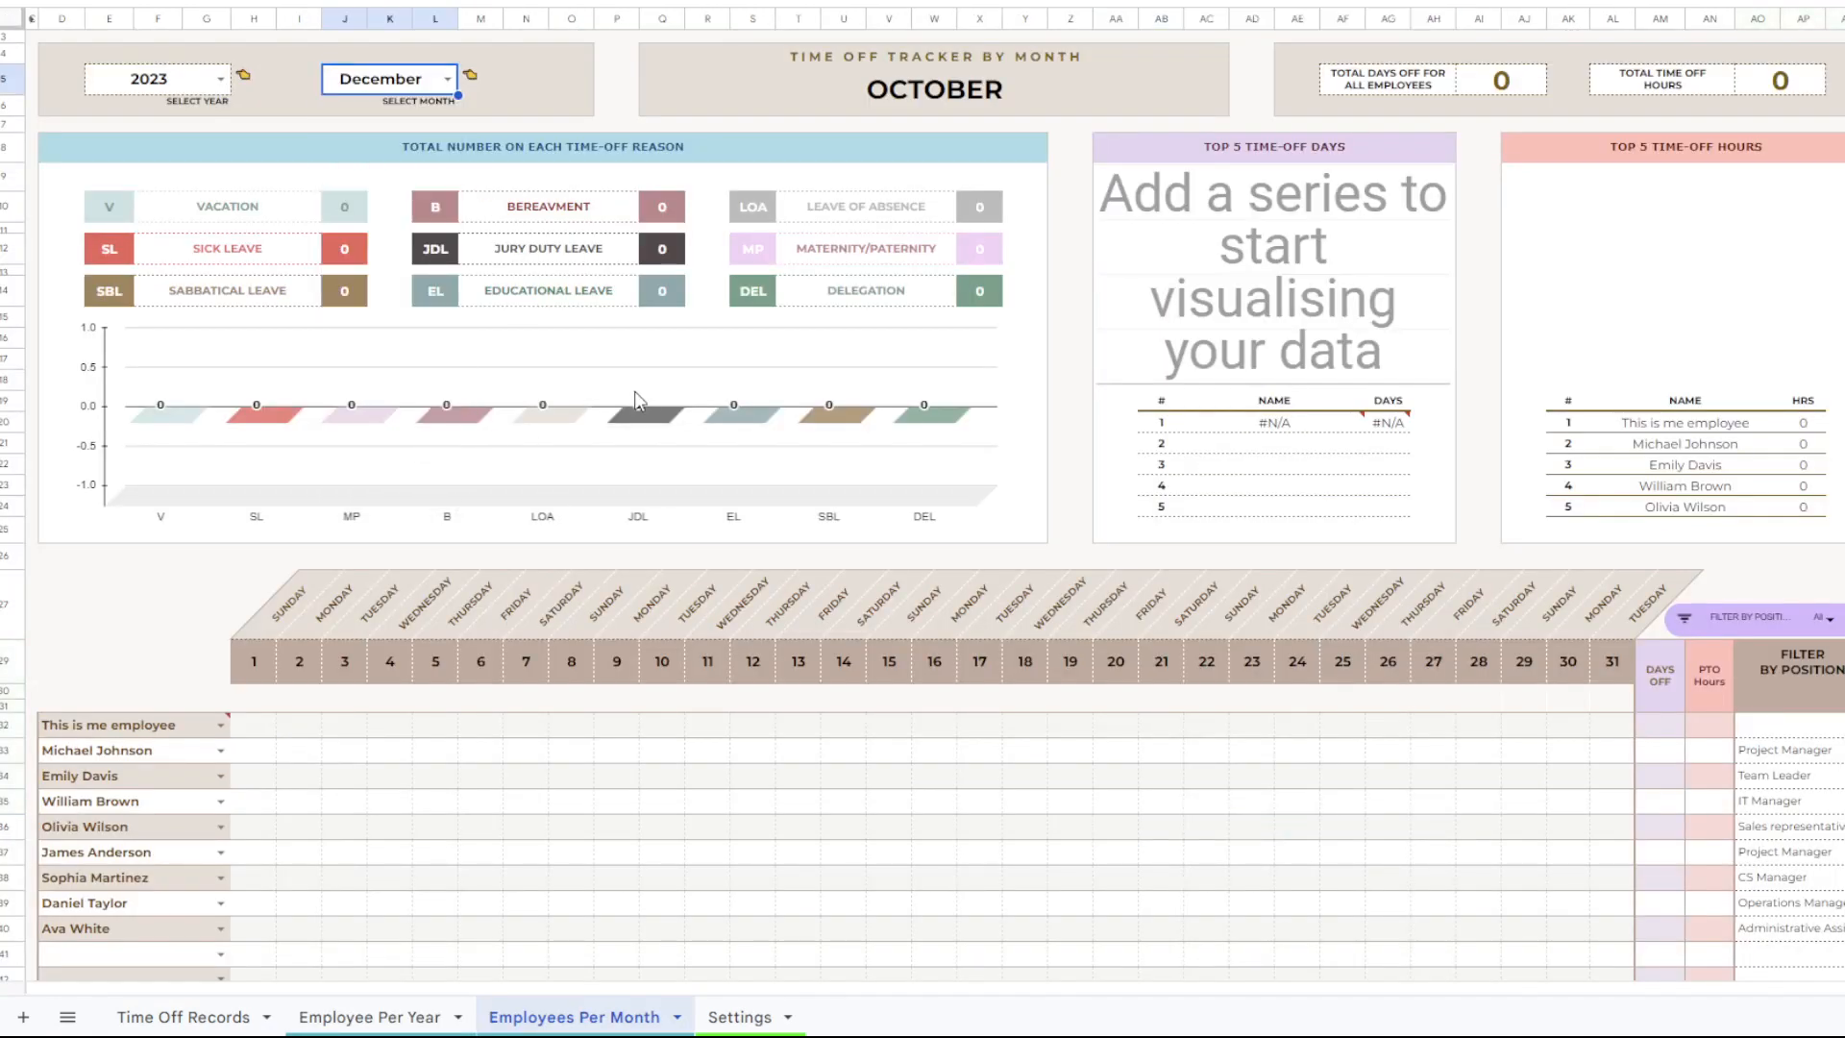
Assign the CEO to the first employee row of the December calendar and check the 7th to the 9th.
scroll(654, 403, down, 5)
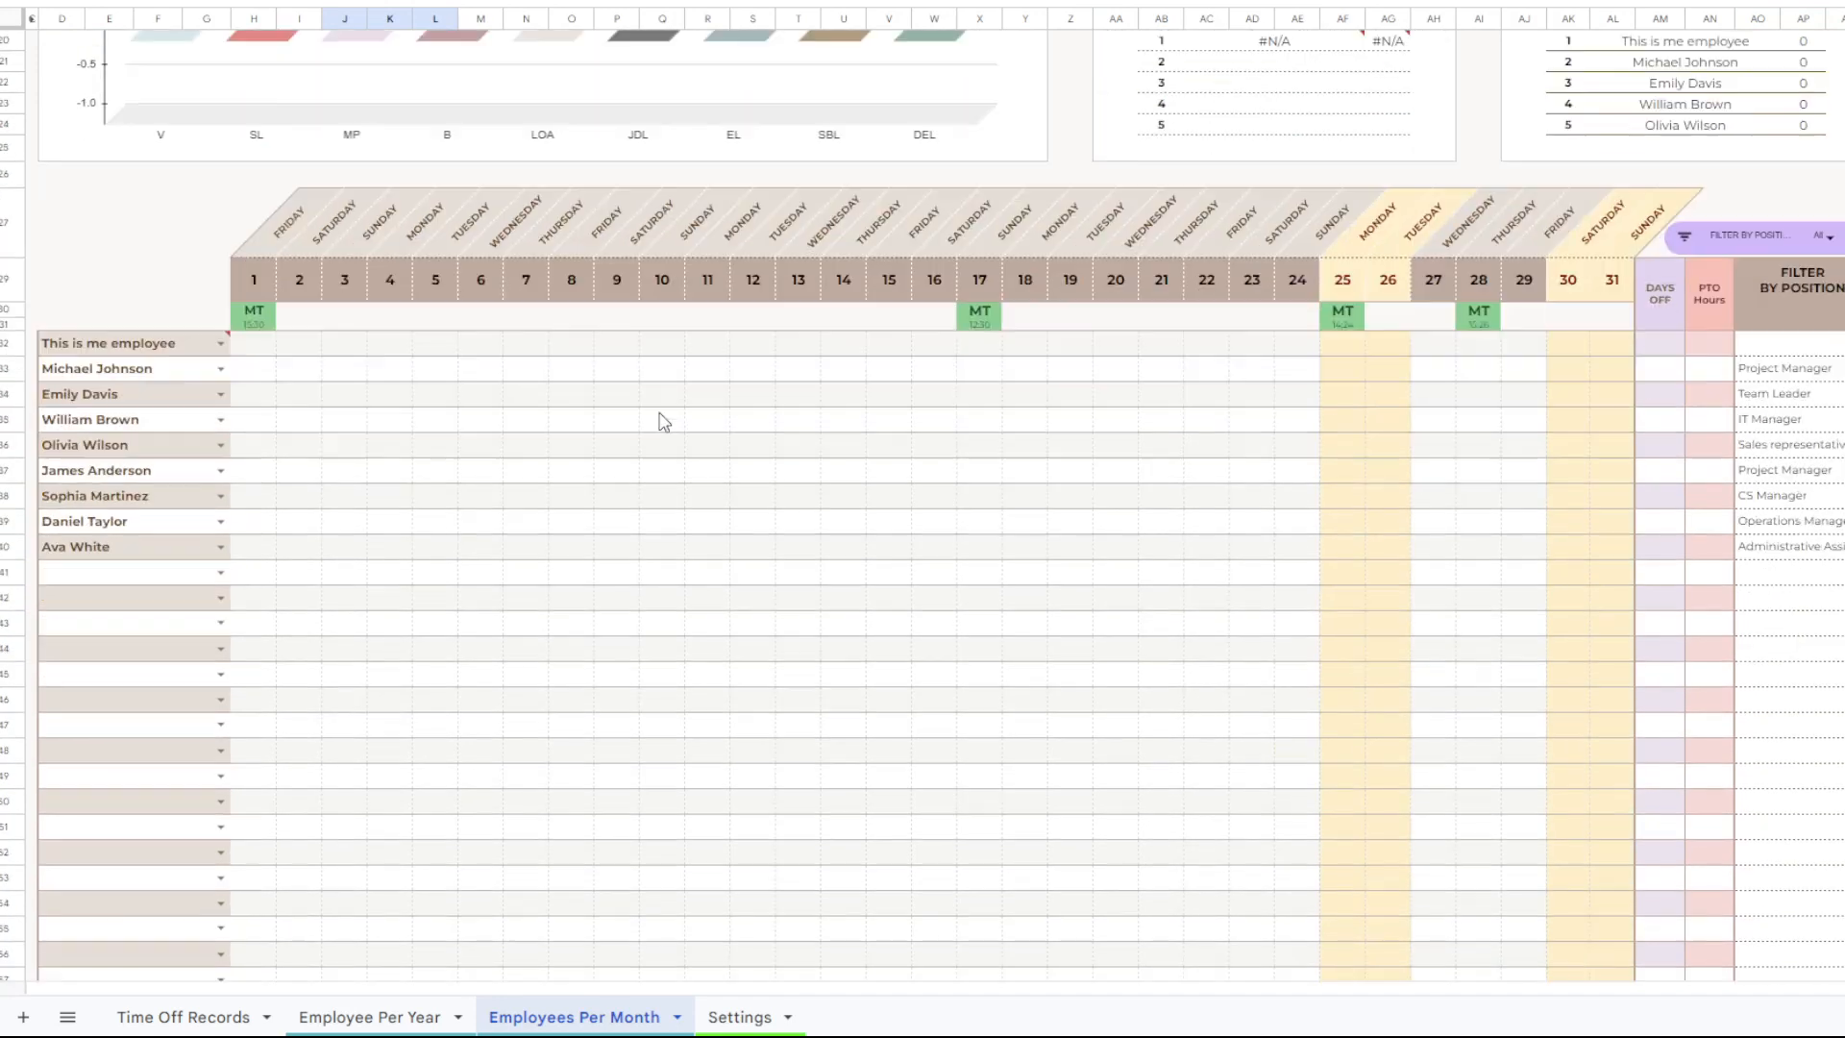
click(221, 344)
click(161, 375)
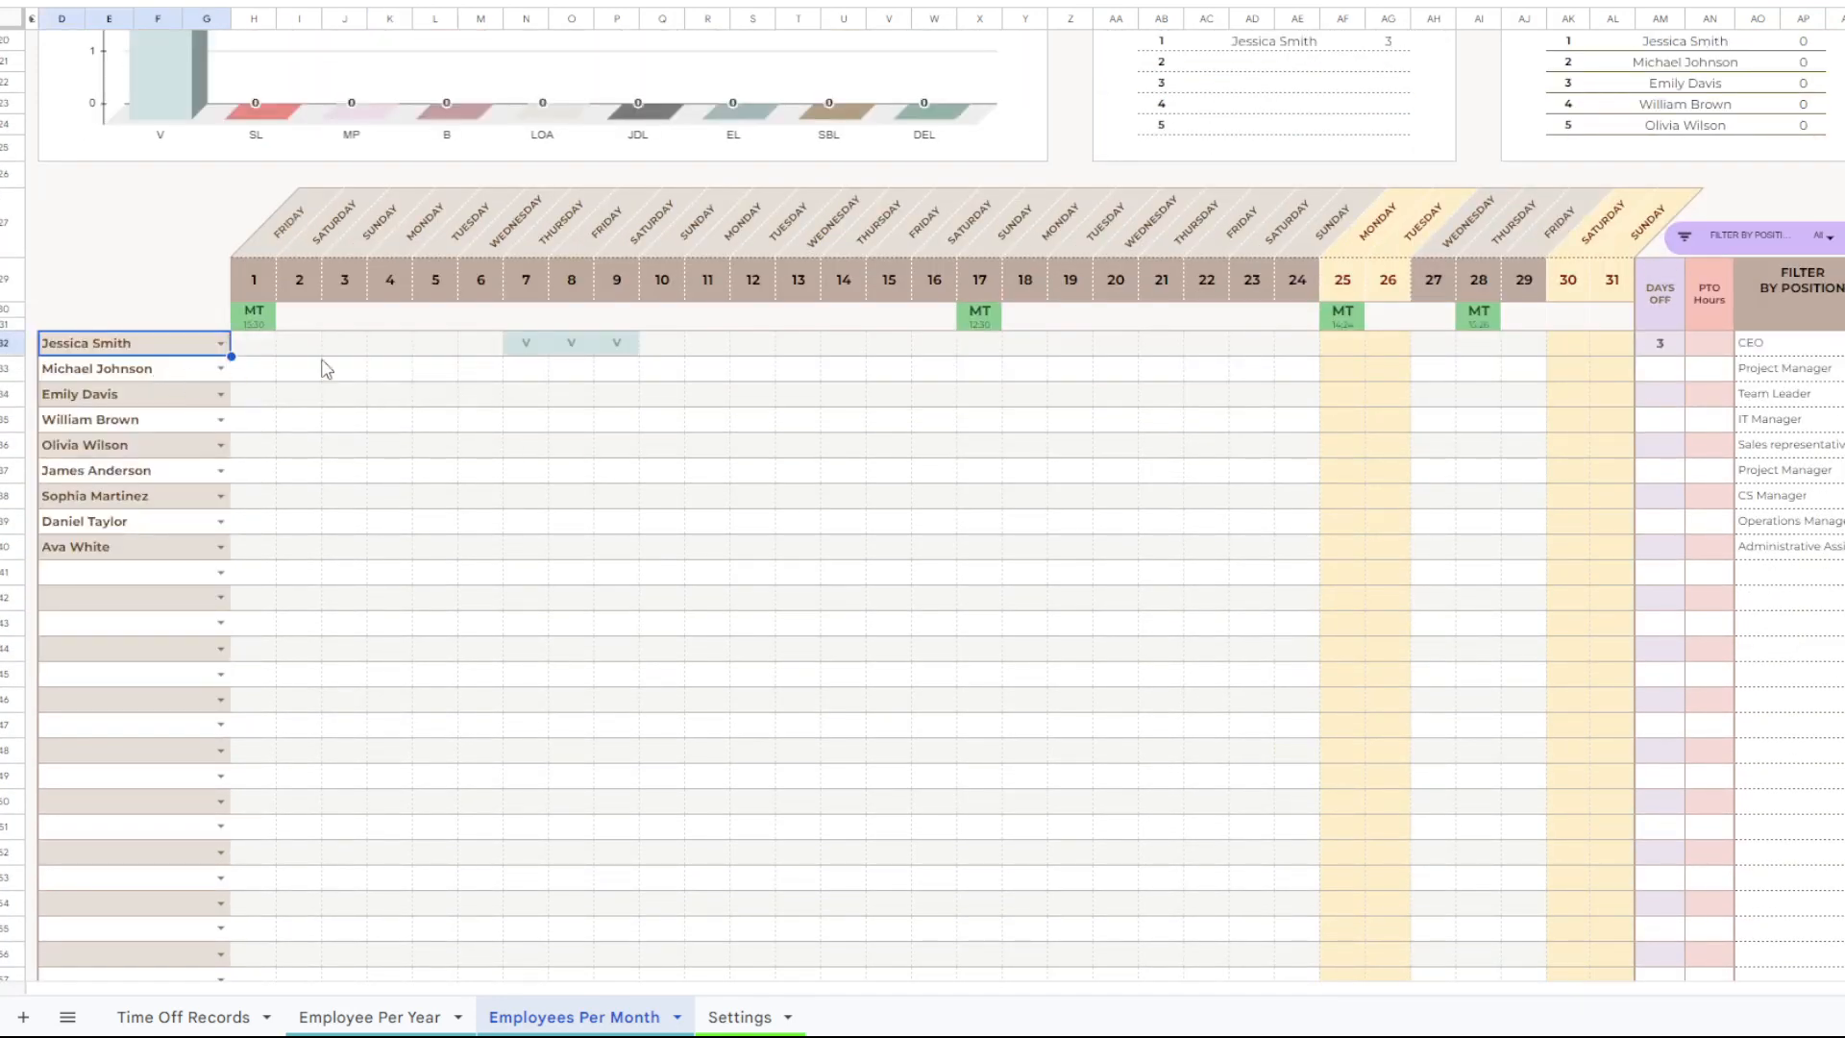
drag(526, 346, 625, 348)
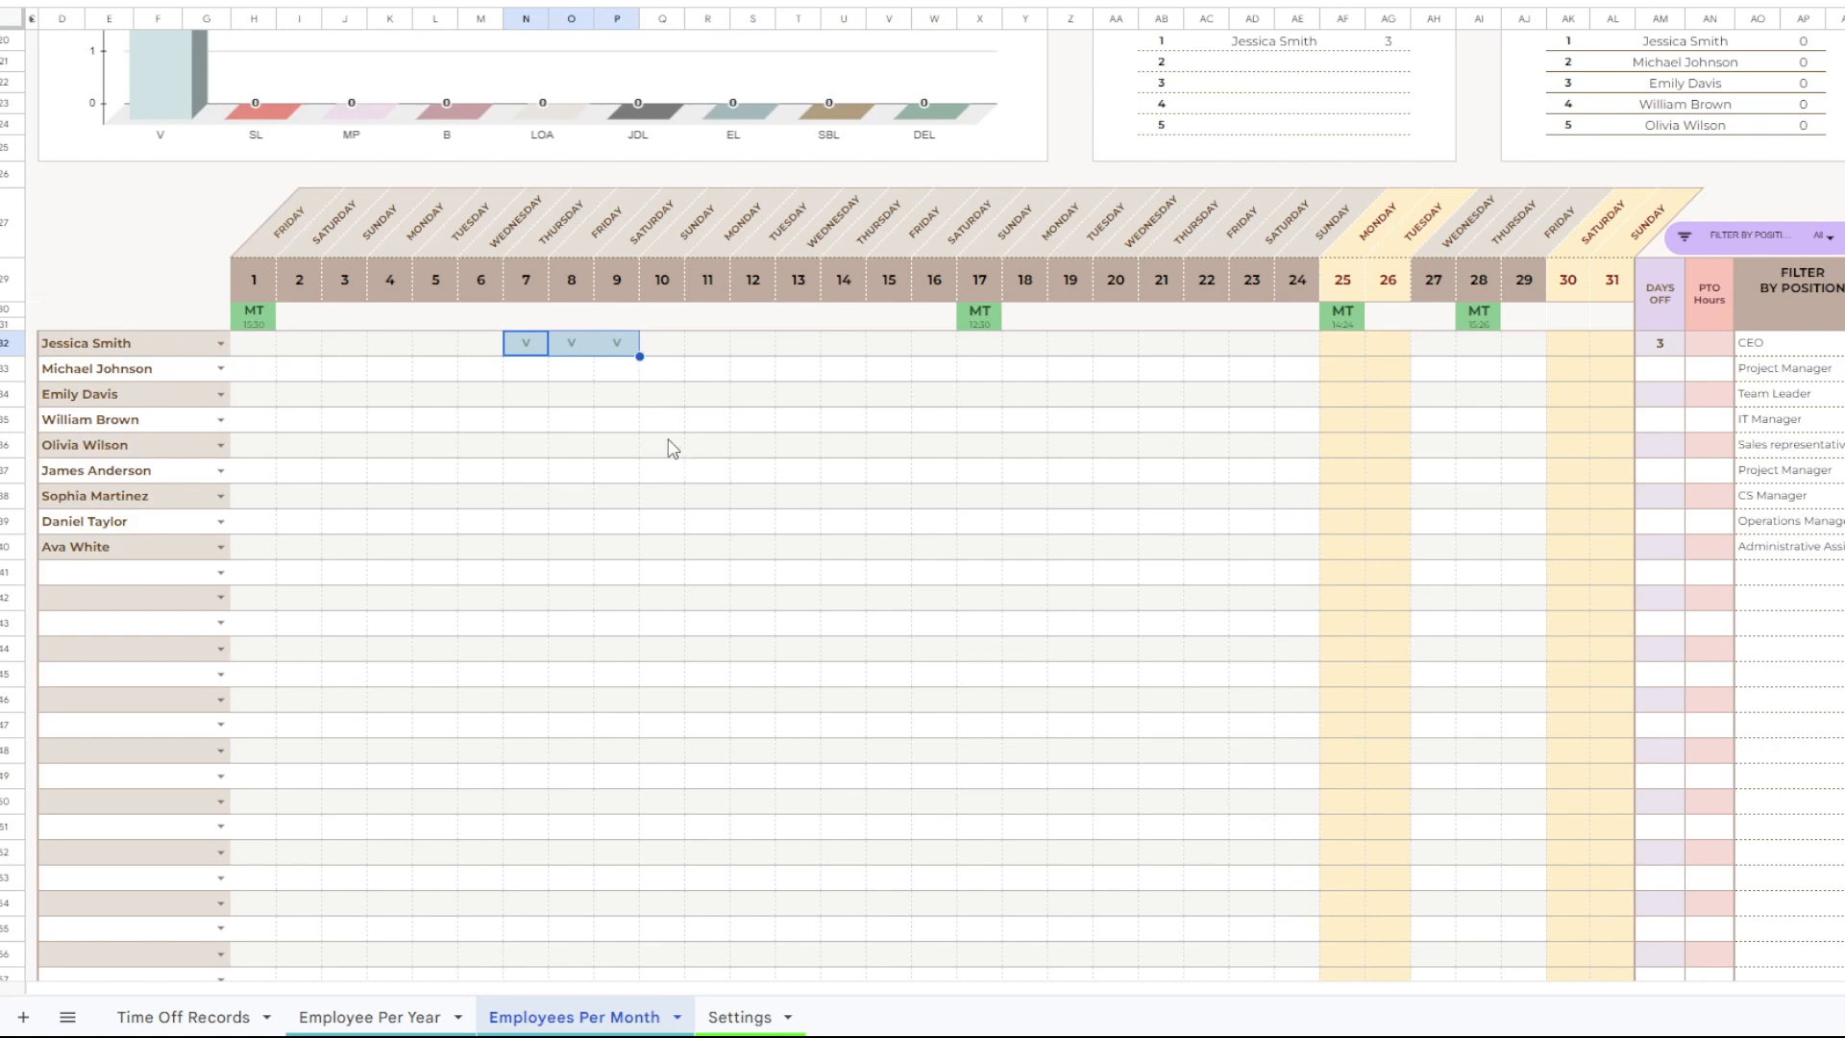
Return to the Time Off Records sheet and examine the end date, time off overlap and weekend or holiday check columns.
click(188, 1017)
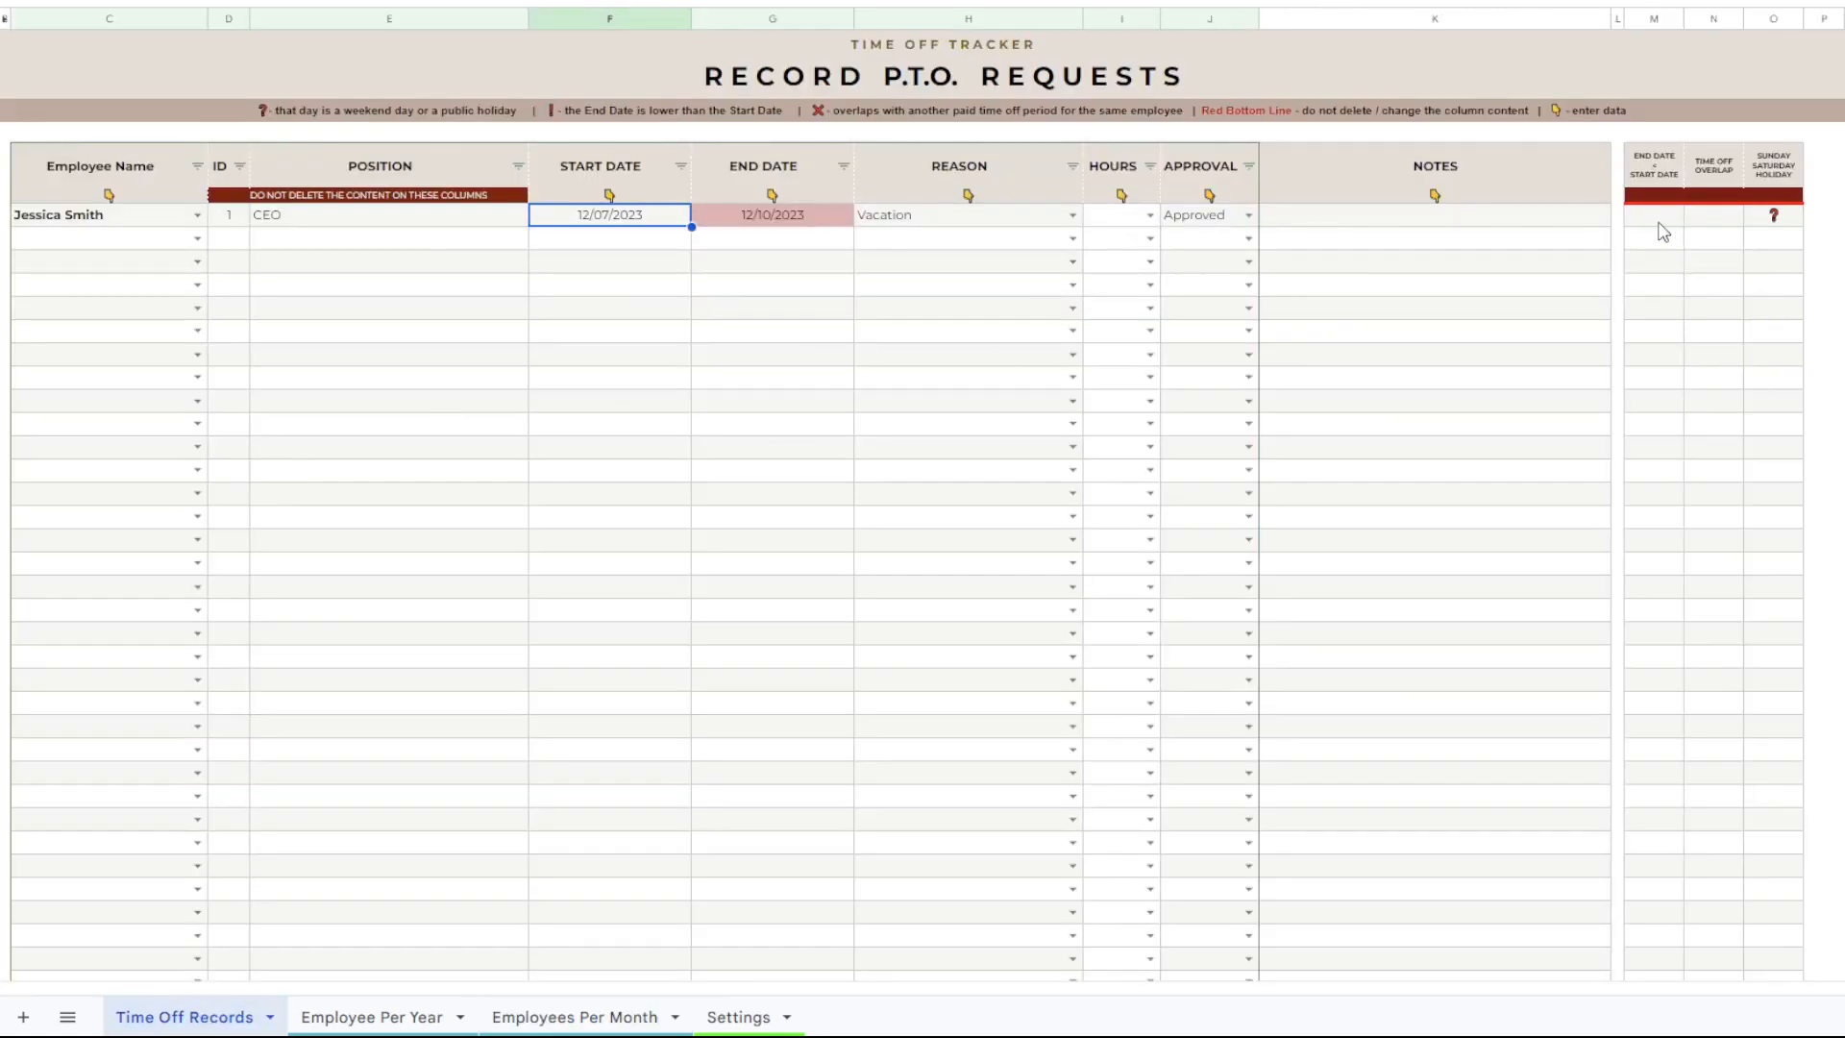
drag(1658, 222, 1771, 568)
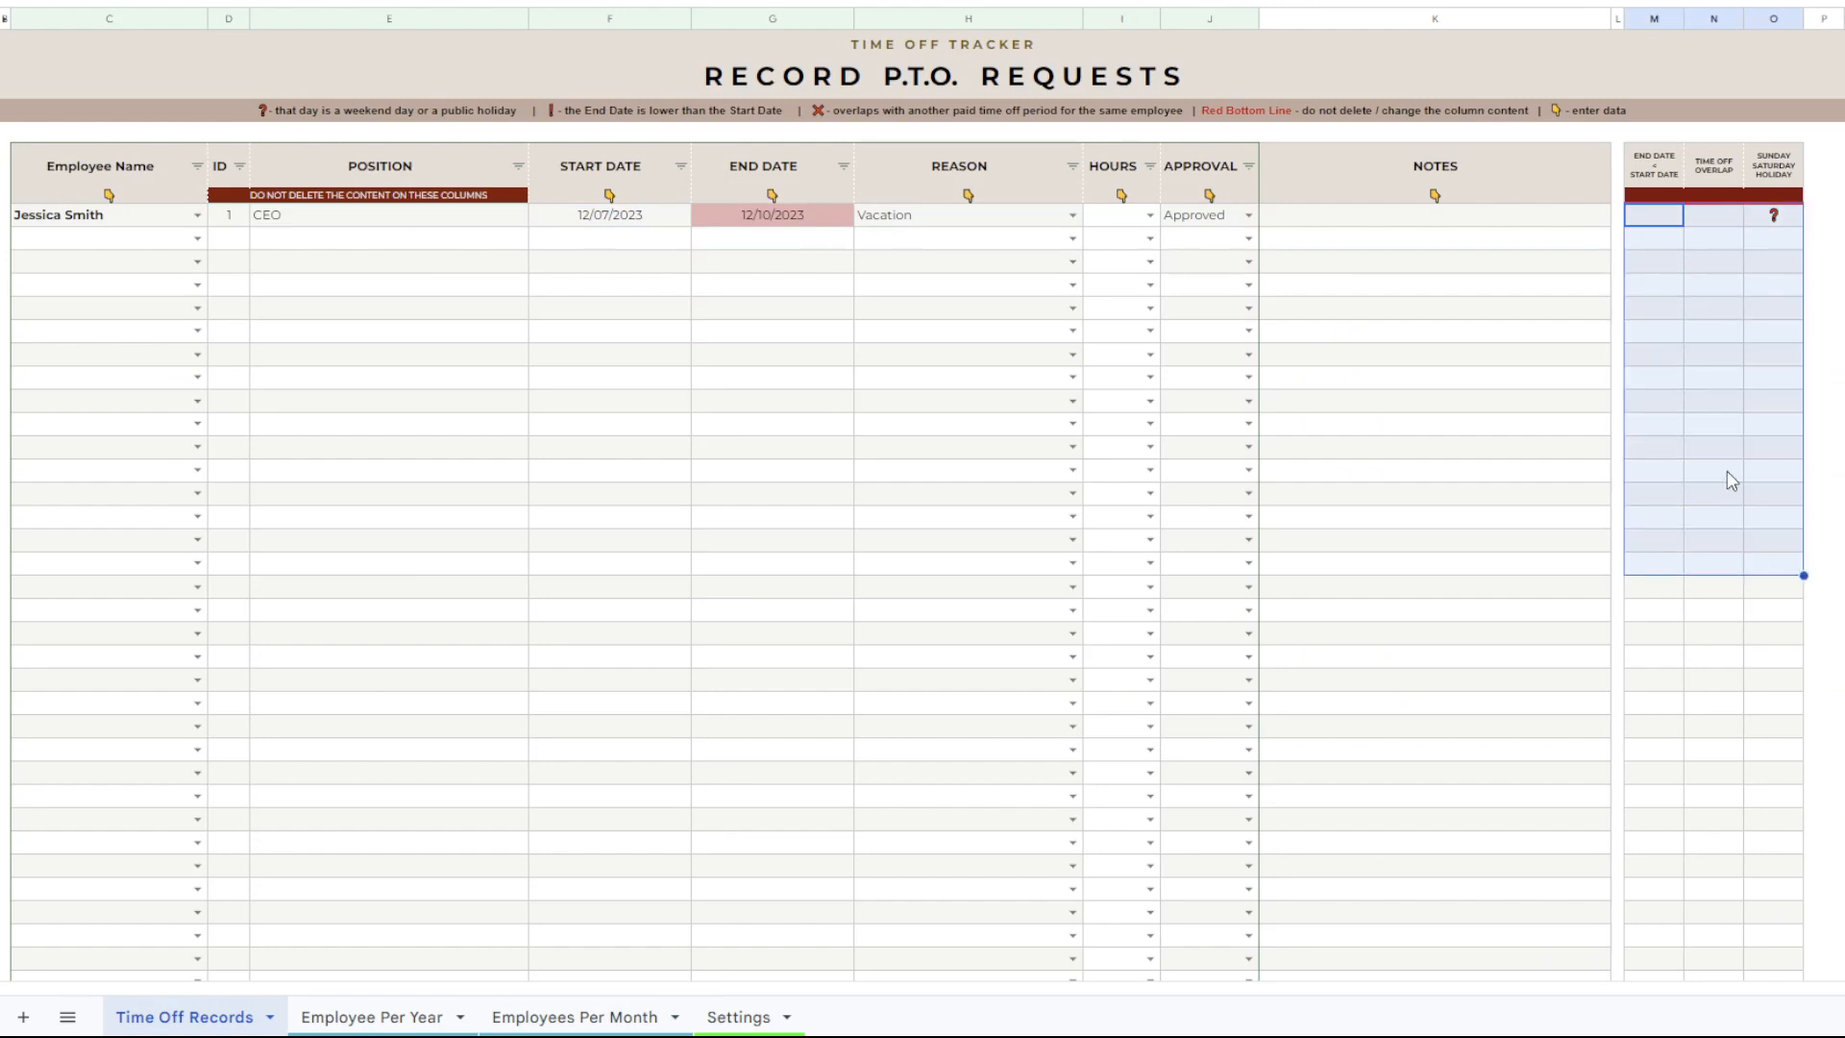
click(1670, 217)
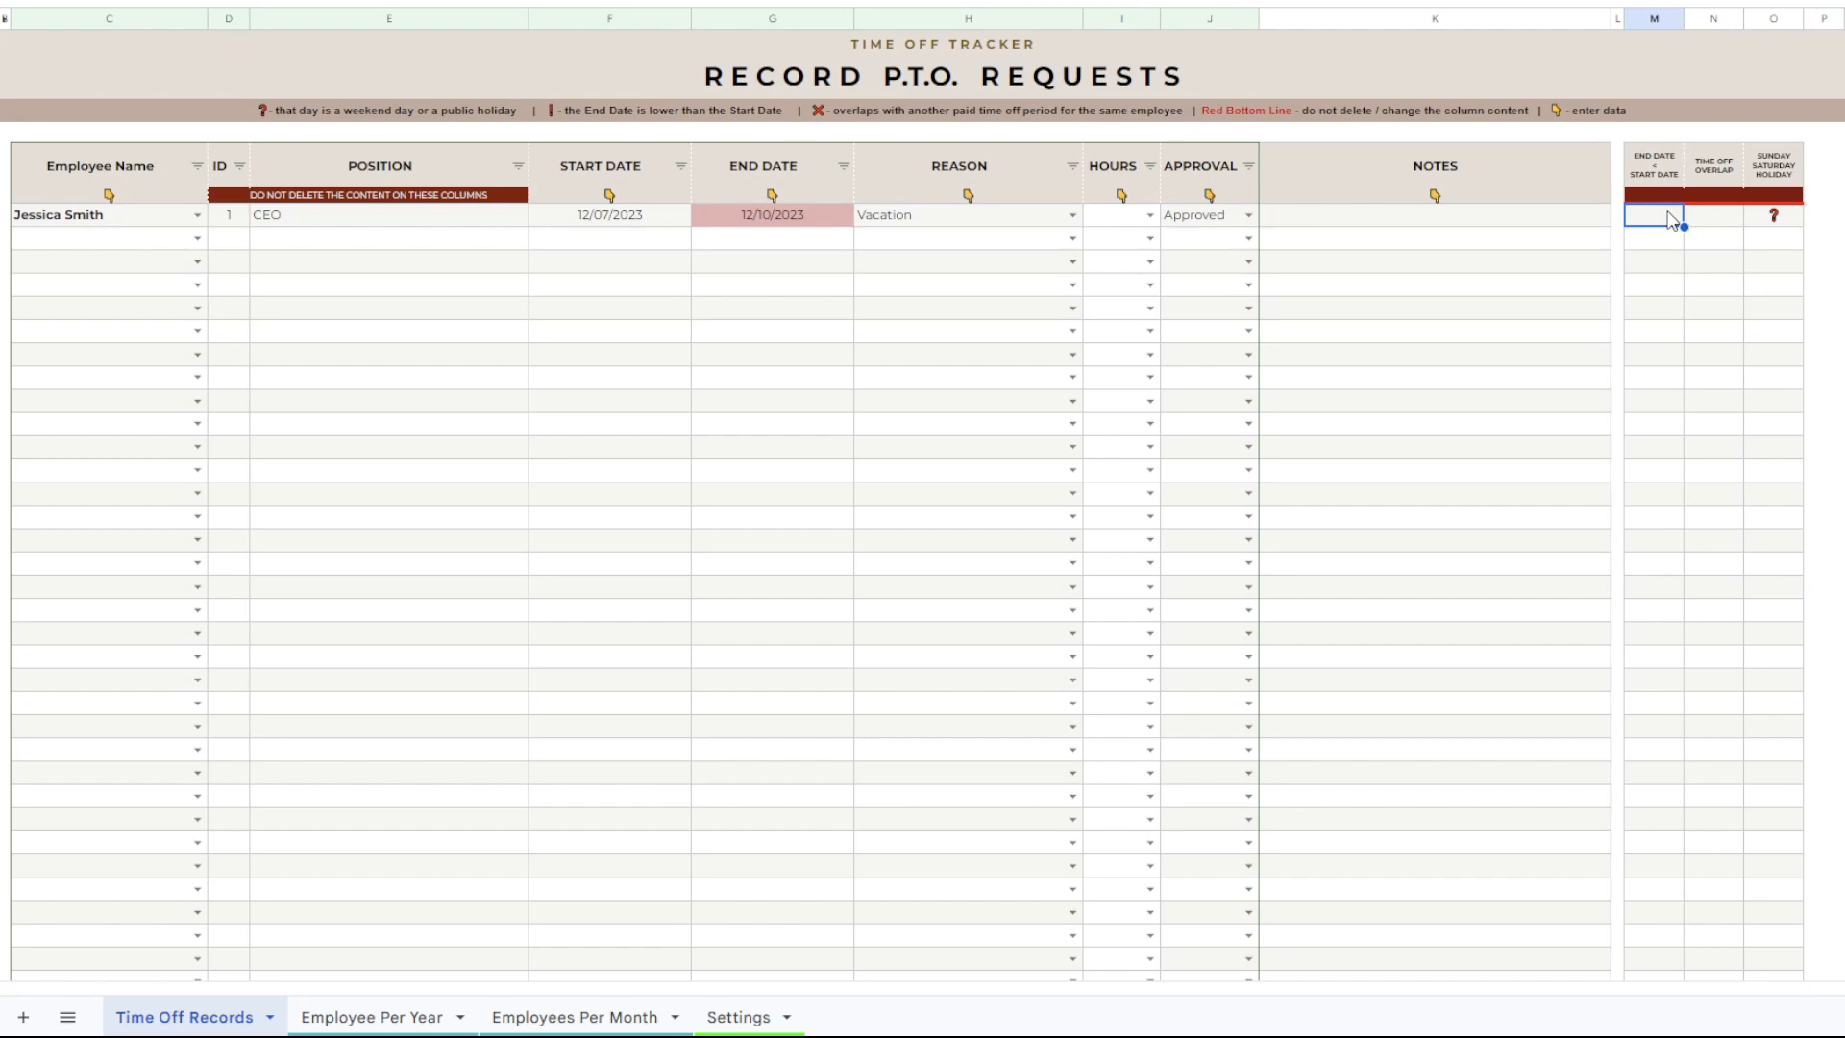
Test the date checks by changing the record's end date to 12/09/2023 and to 12/06/2023.
double_click(764, 216)
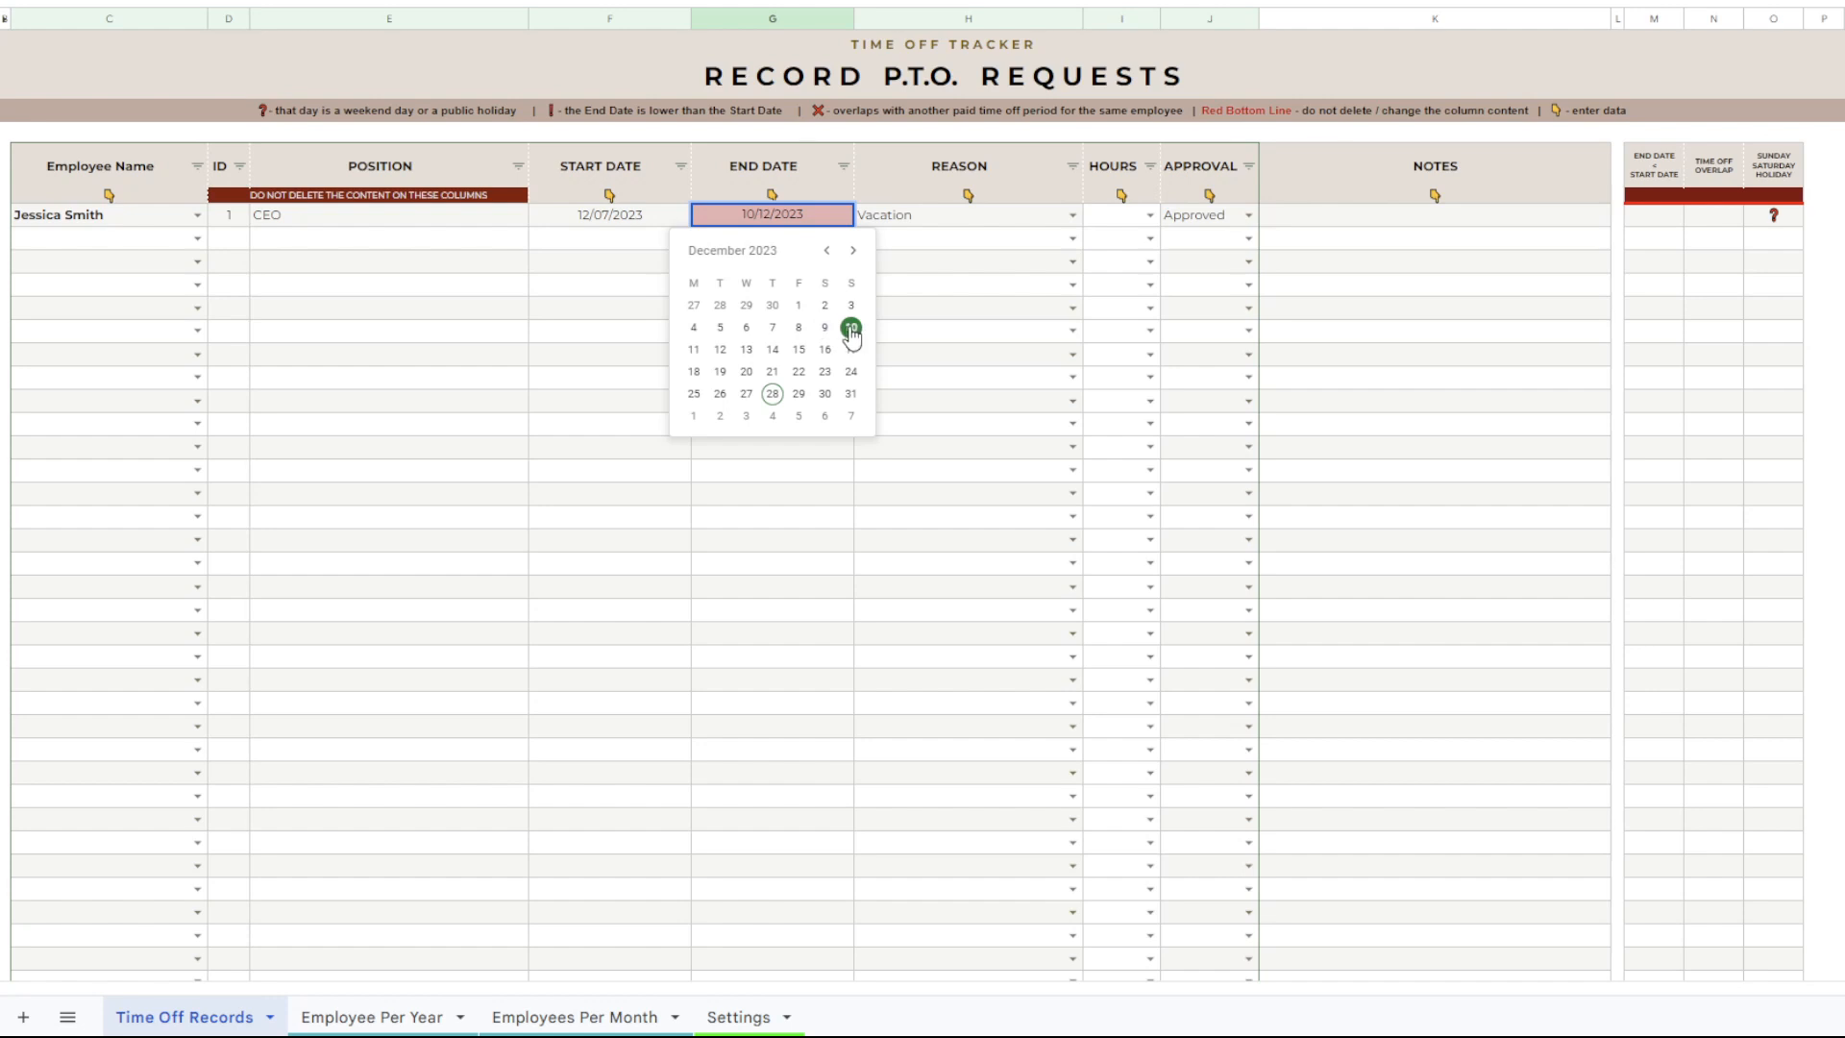
click(826, 330)
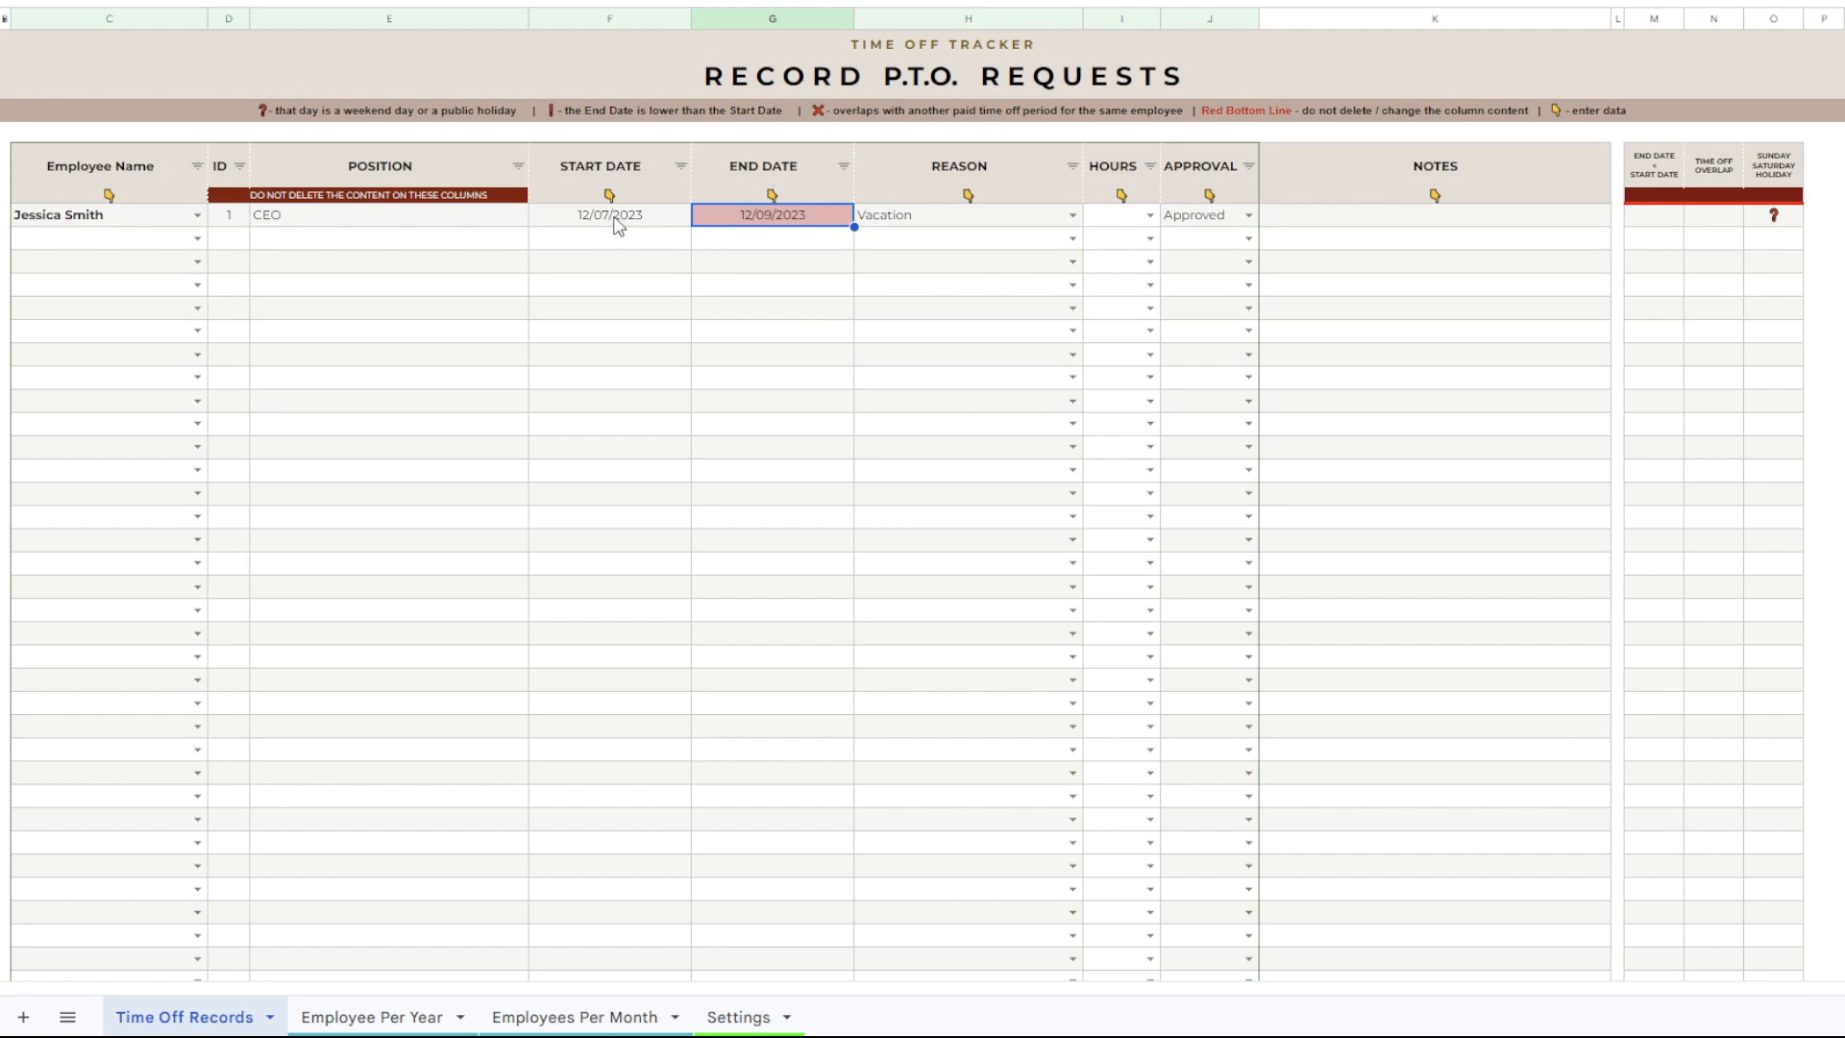
double_click(788, 220)
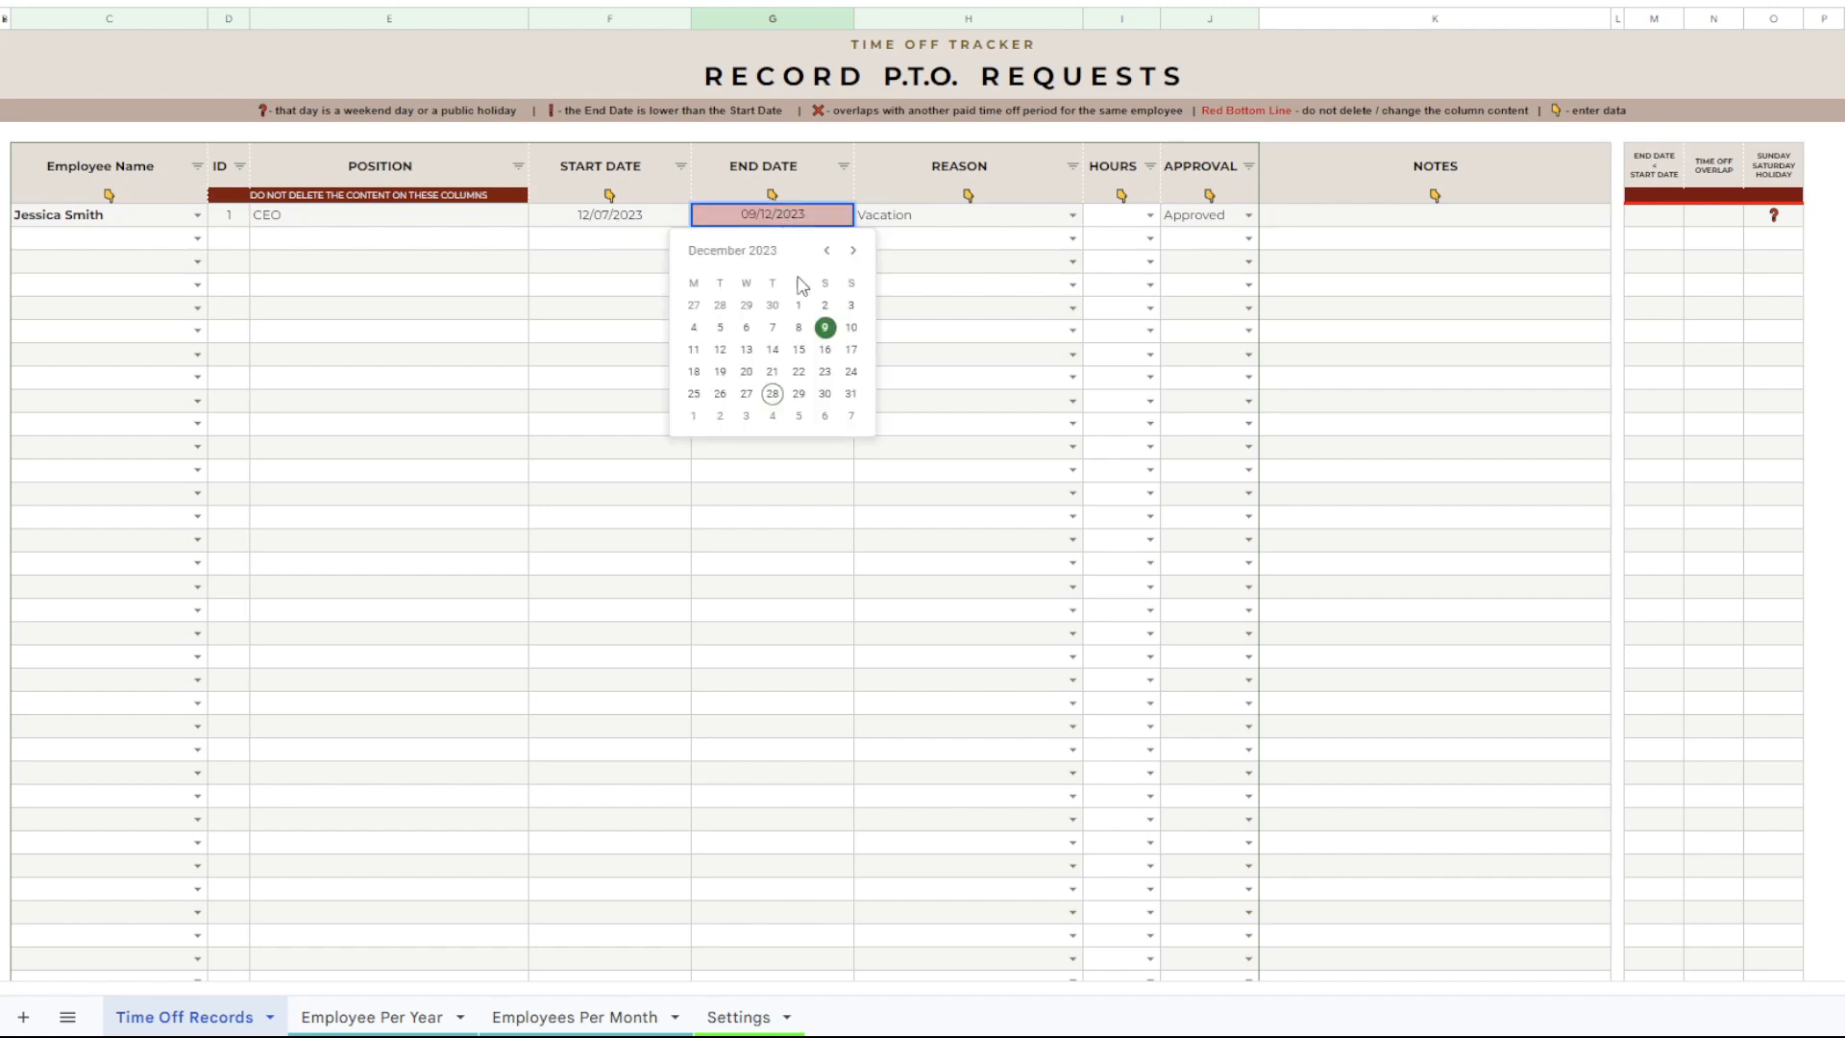
click(746, 328)
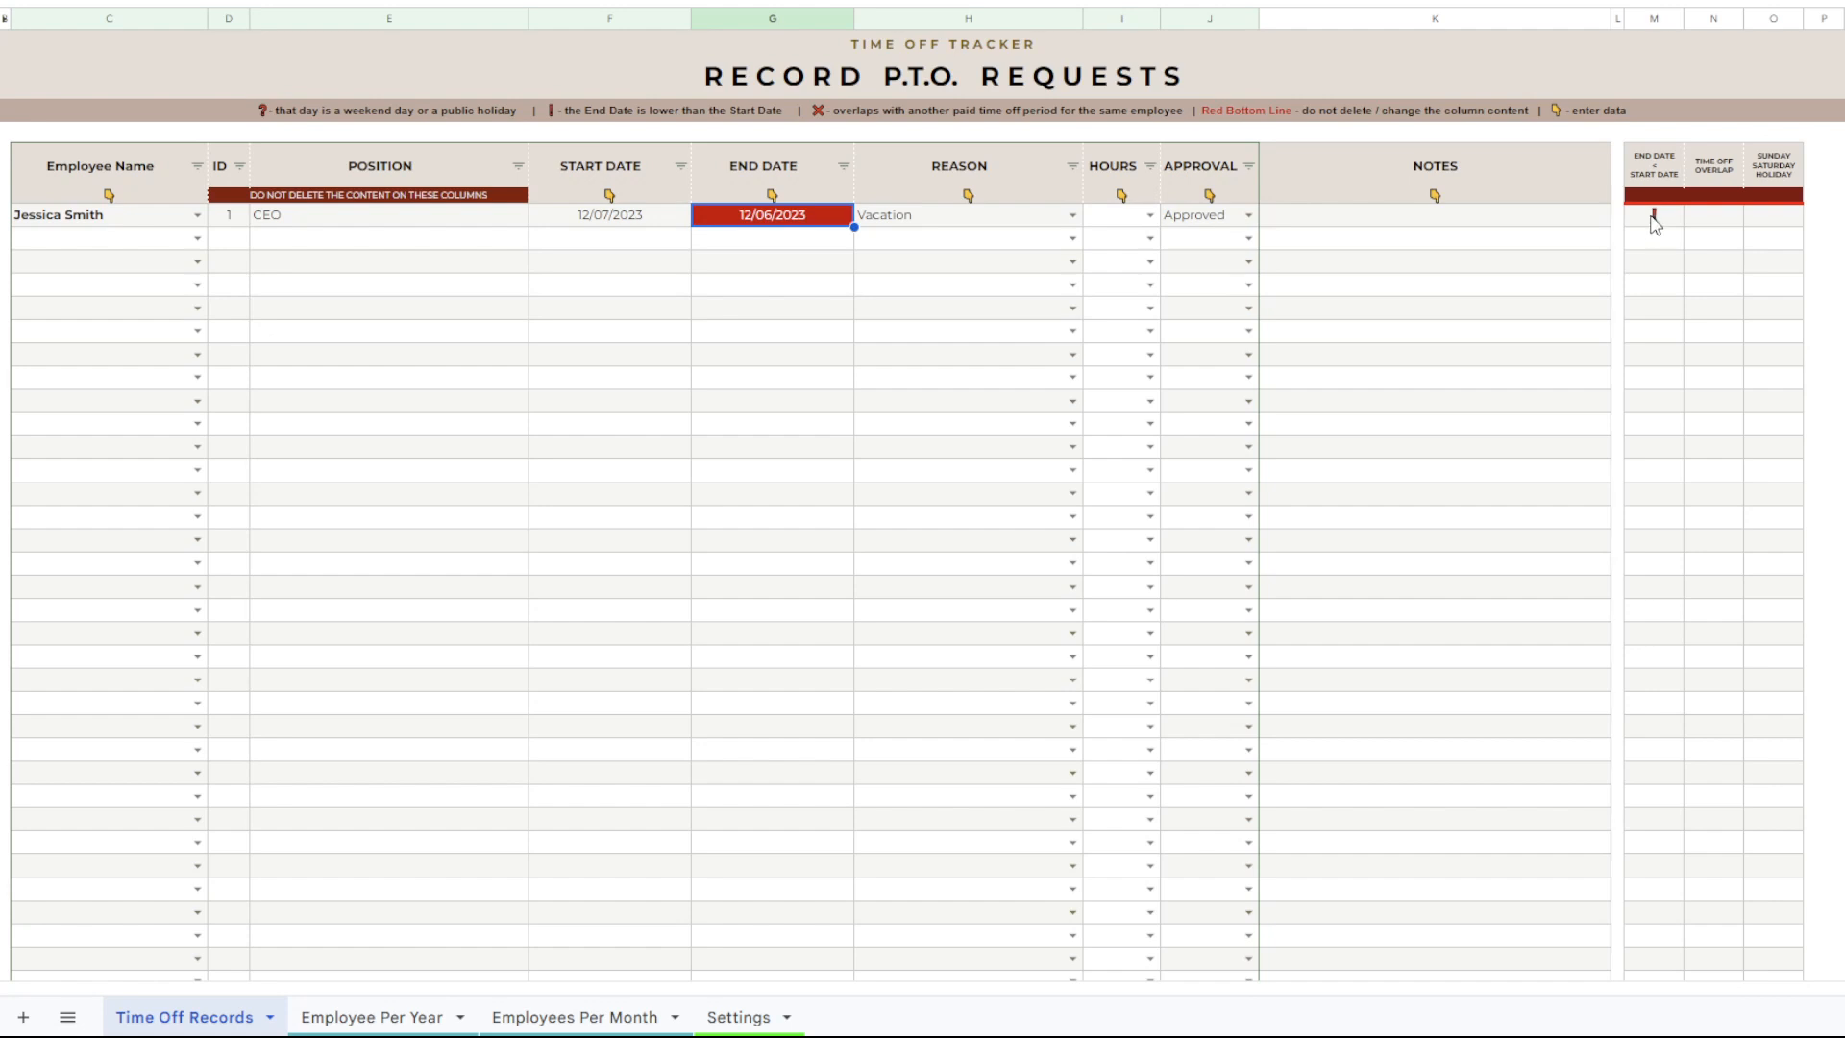
Set the record's end date to 12/15/2023.
double_click(820, 212)
click(801, 351)
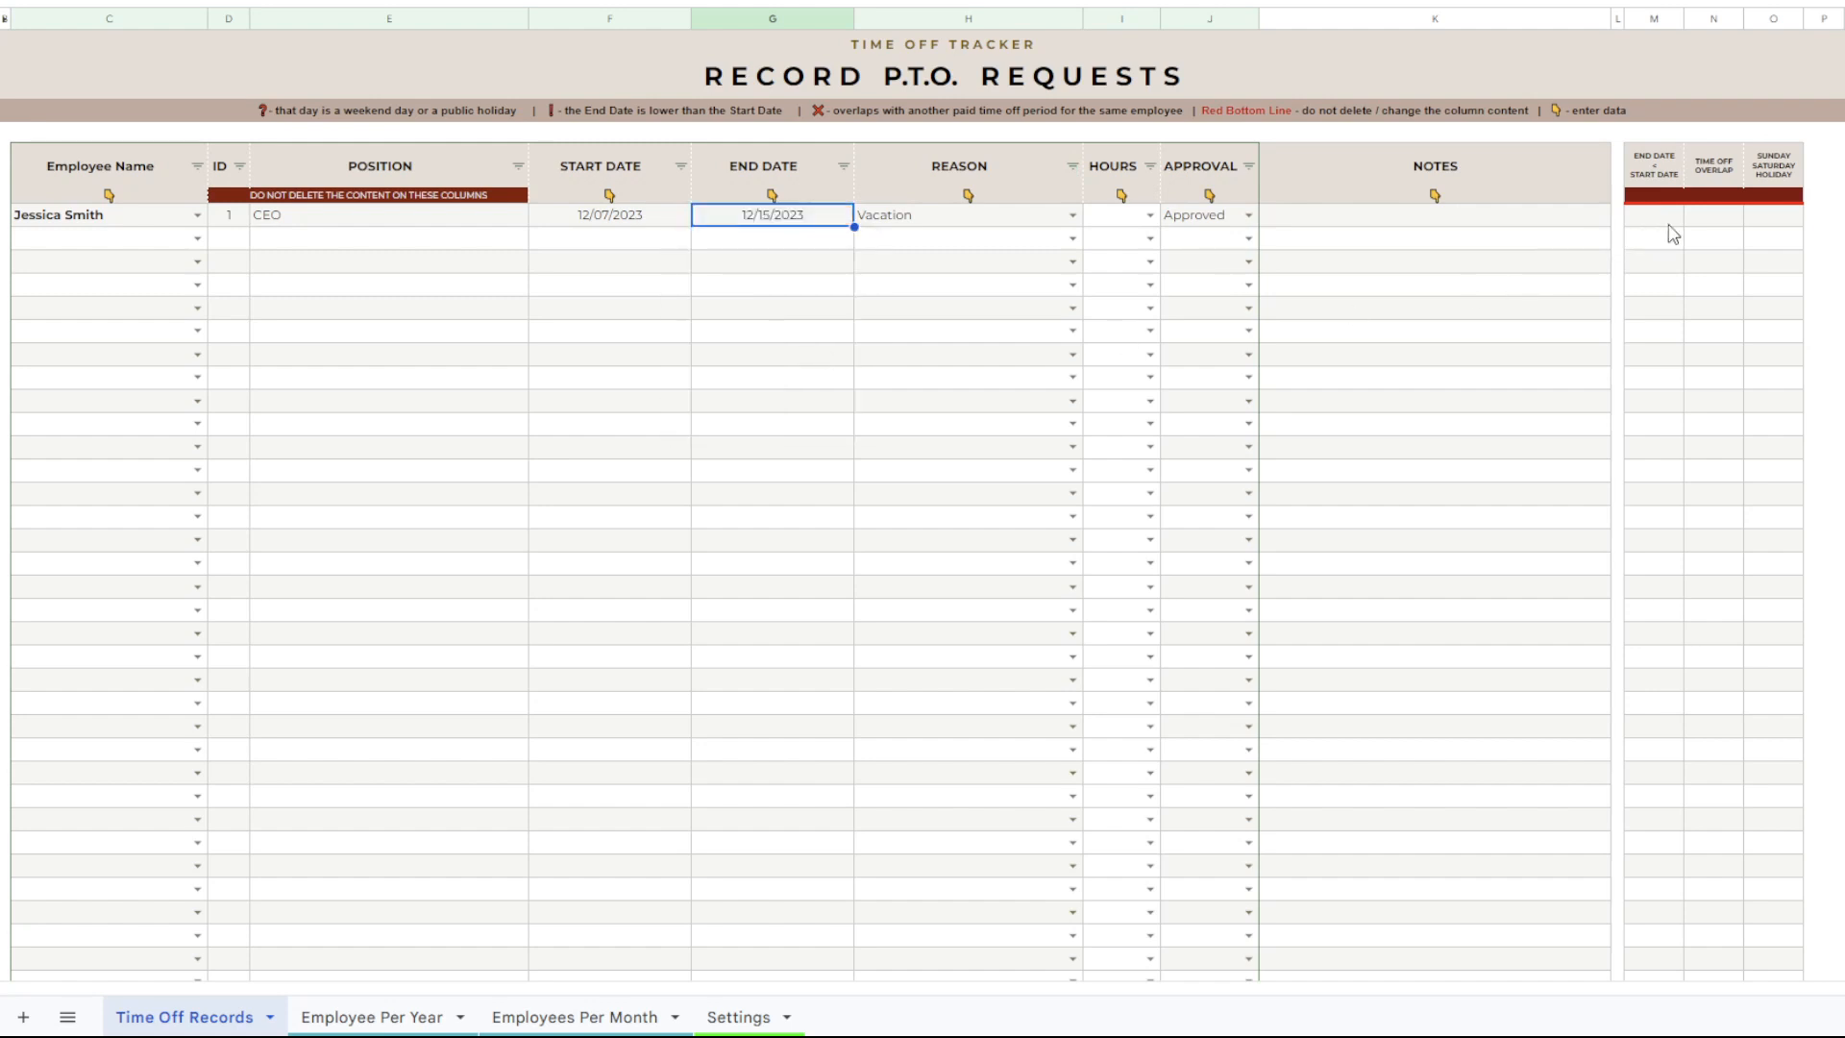
Set the CEO record's end date to 12/16/2023 and inspect its weekend or holiday check.
click(1713, 219)
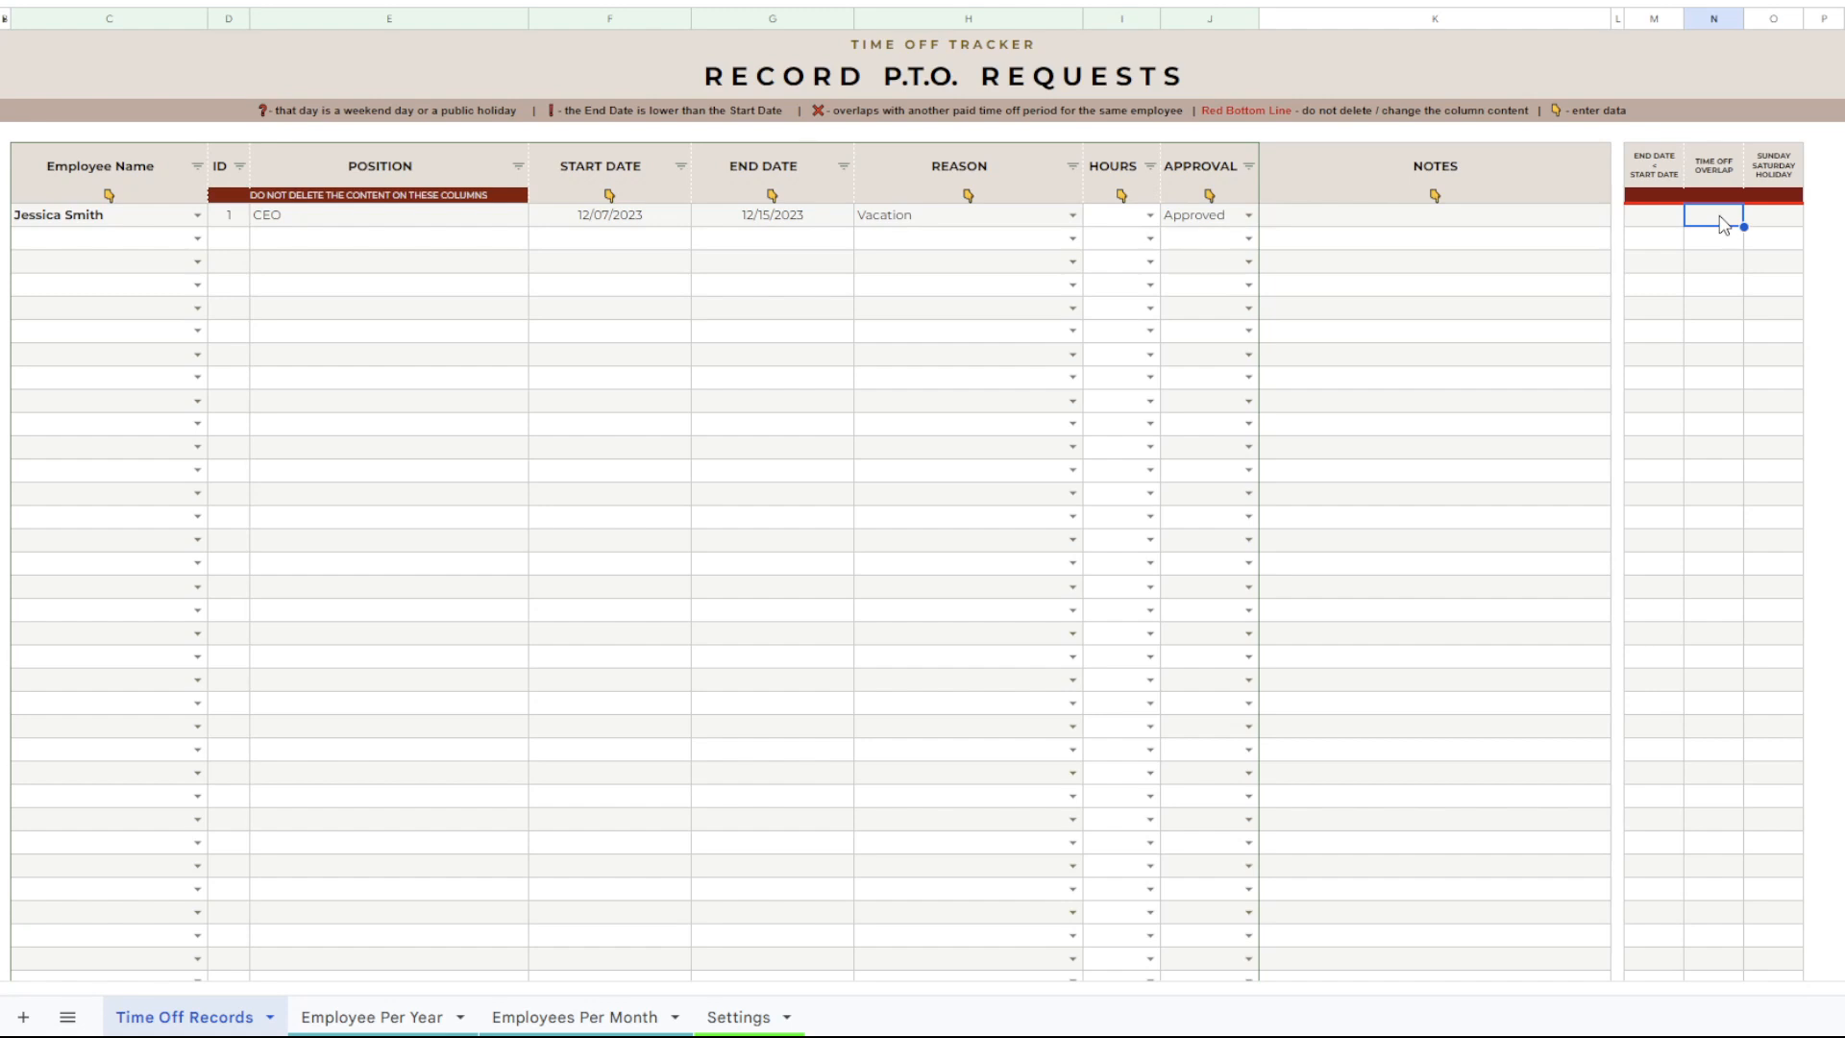
click(1772, 217)
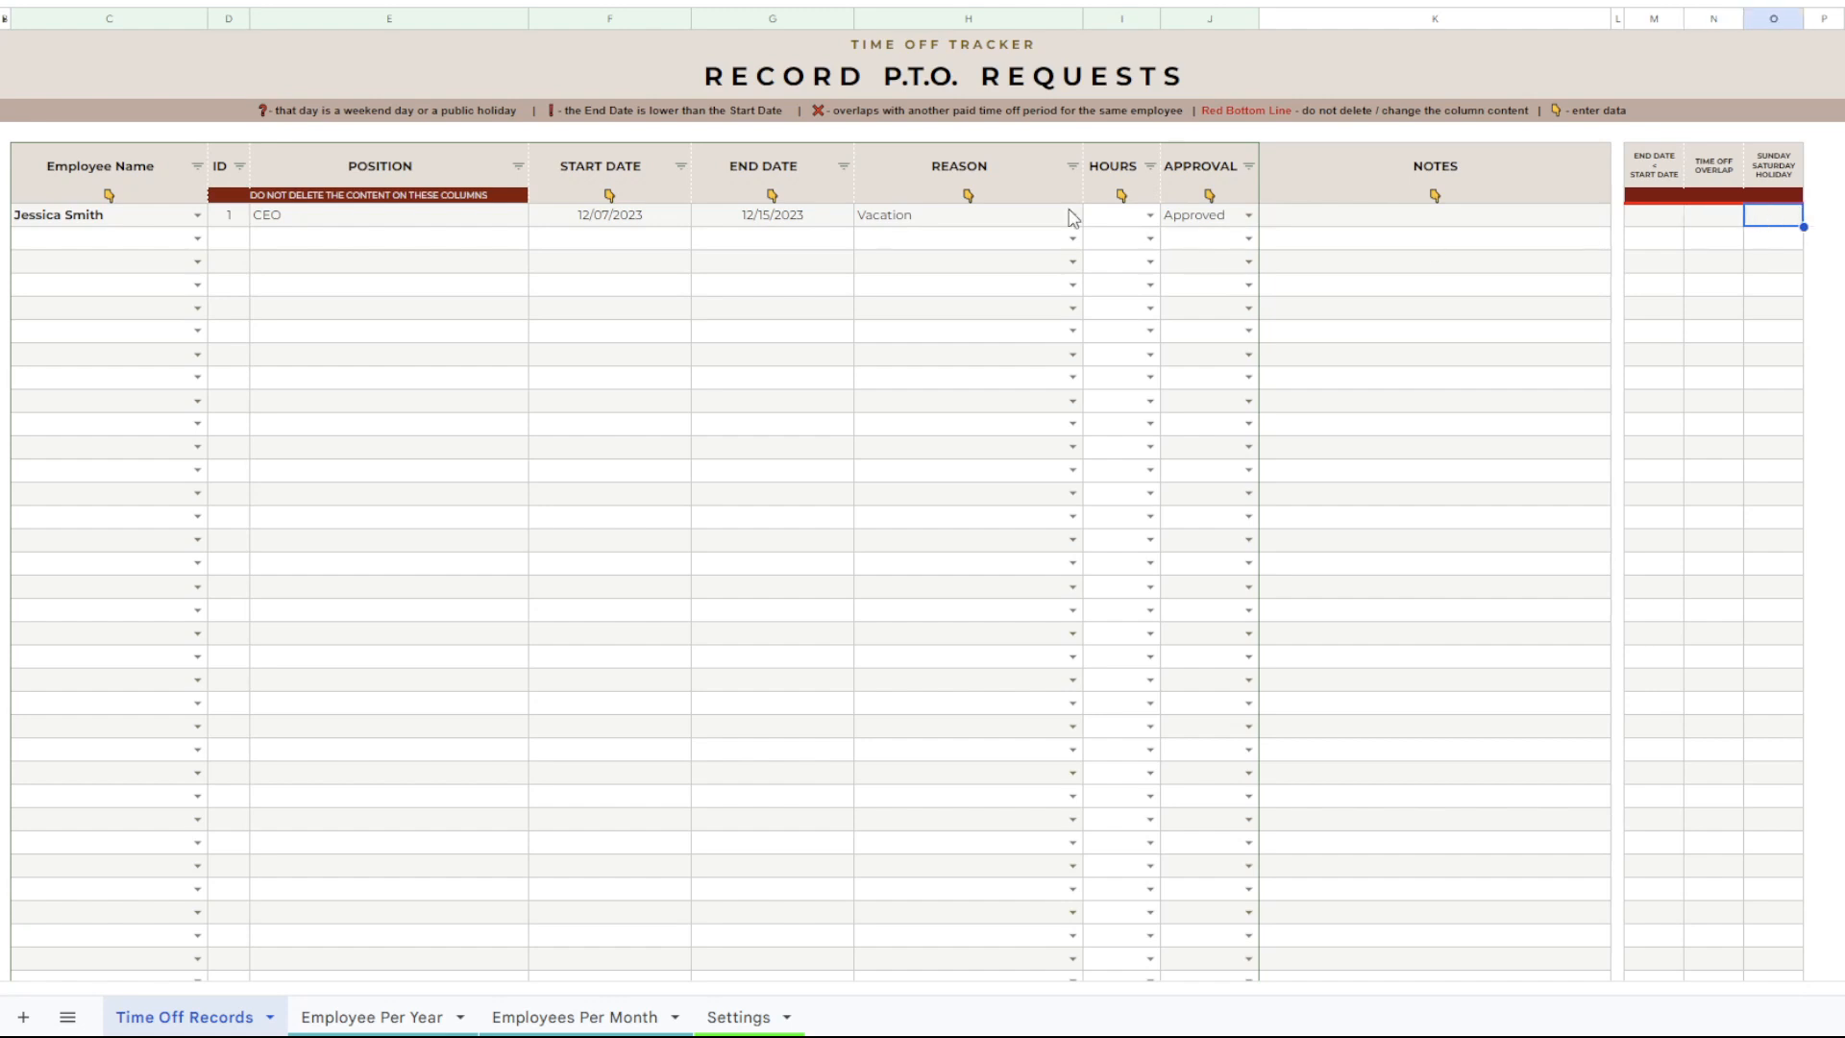
double_click(723, 217)
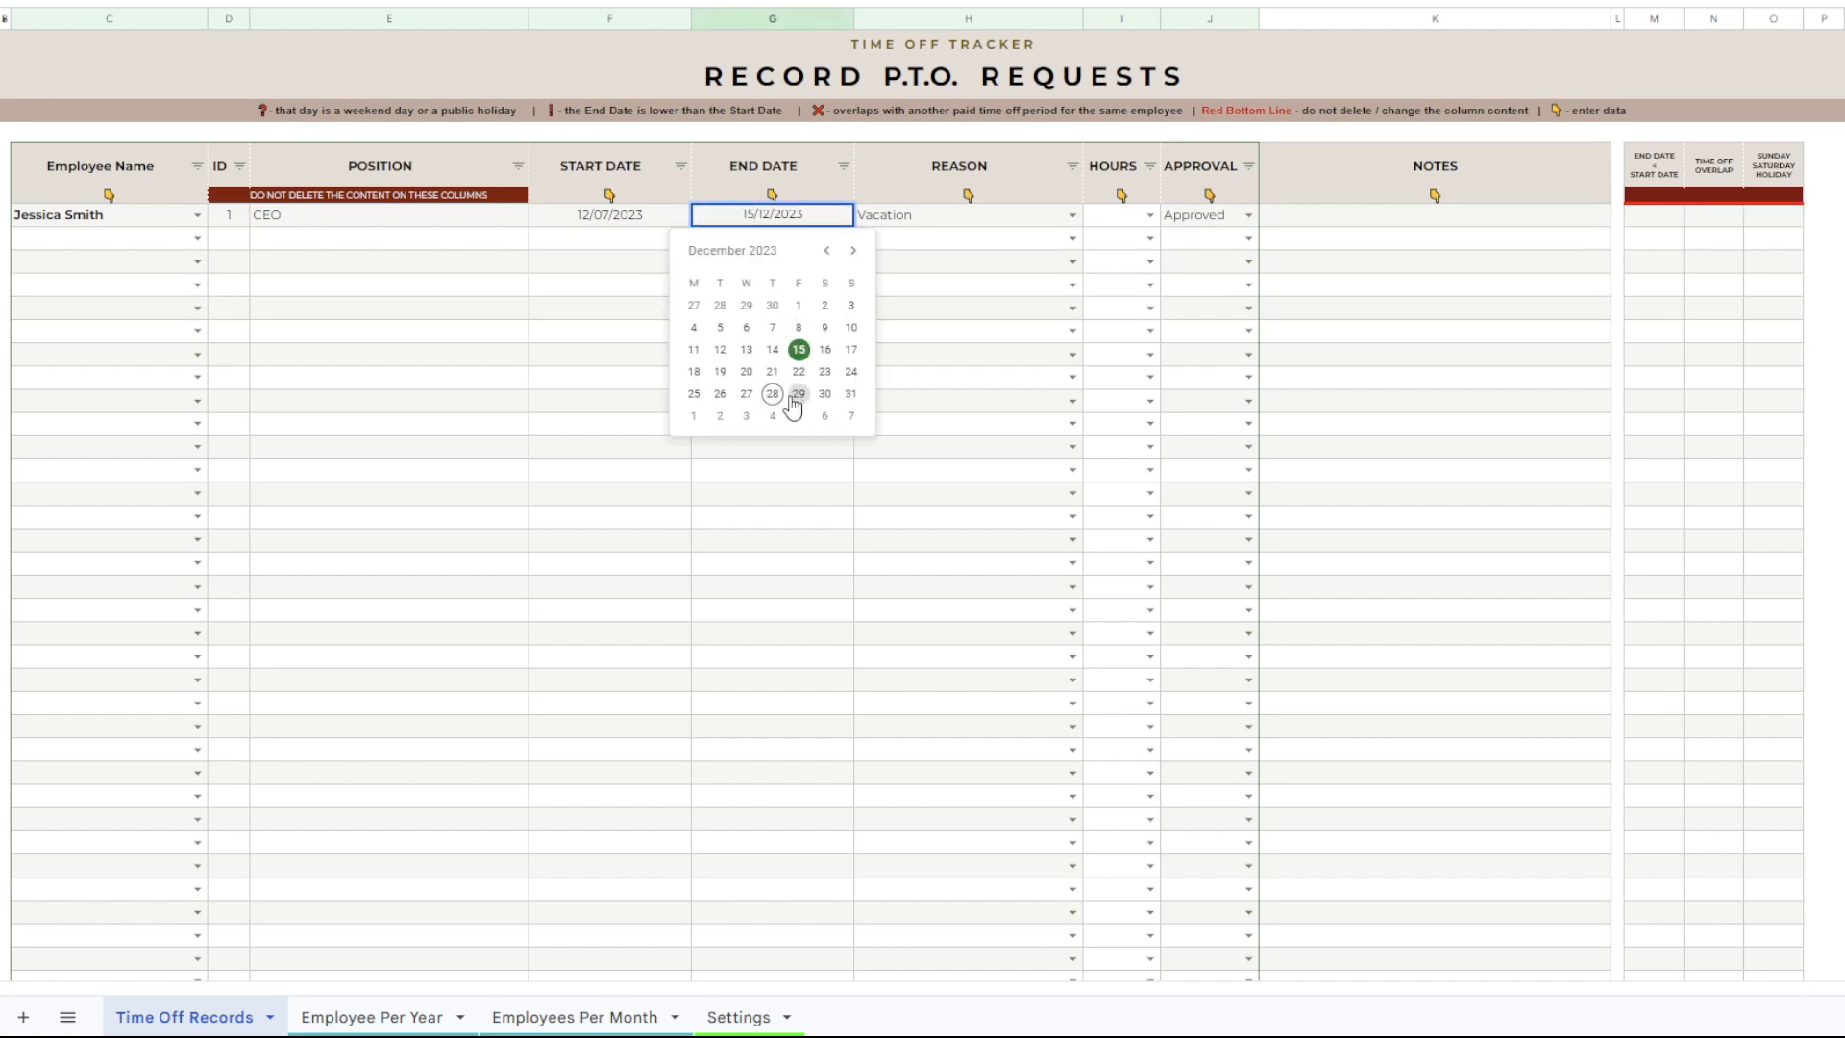
click(825, 350)
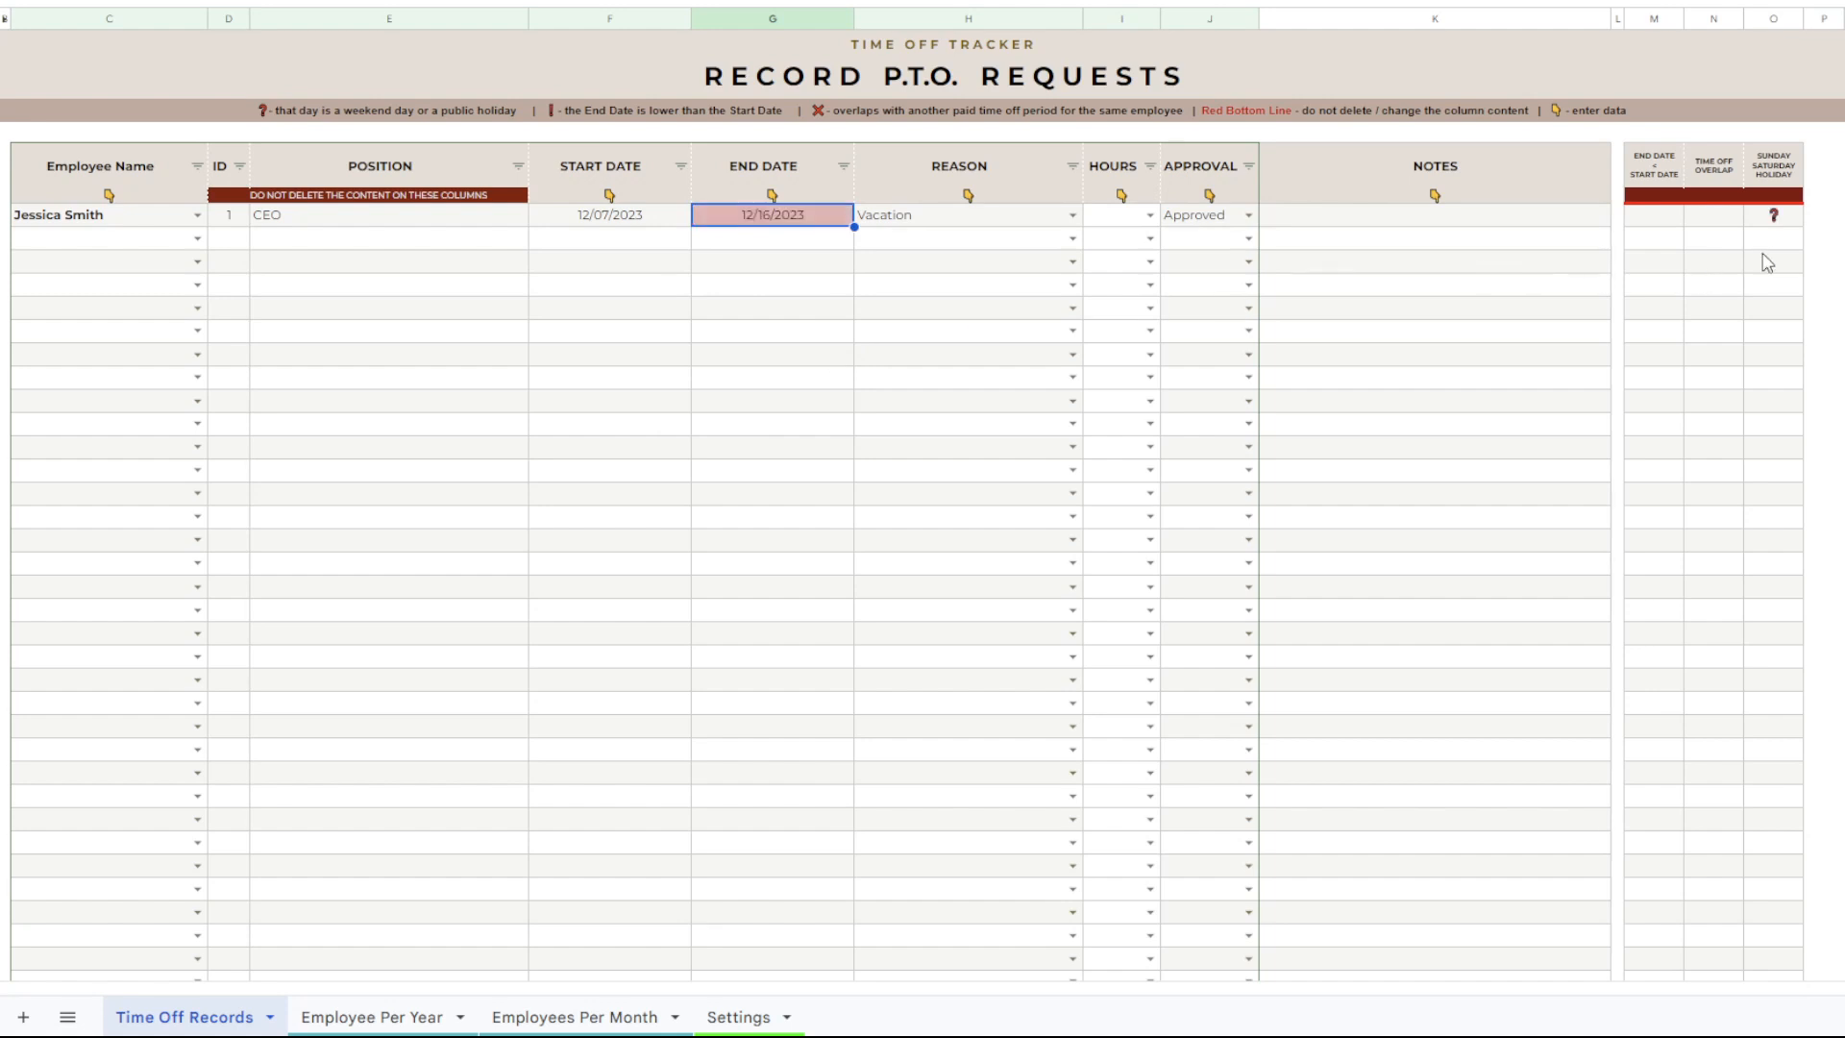
click(1785, 223)
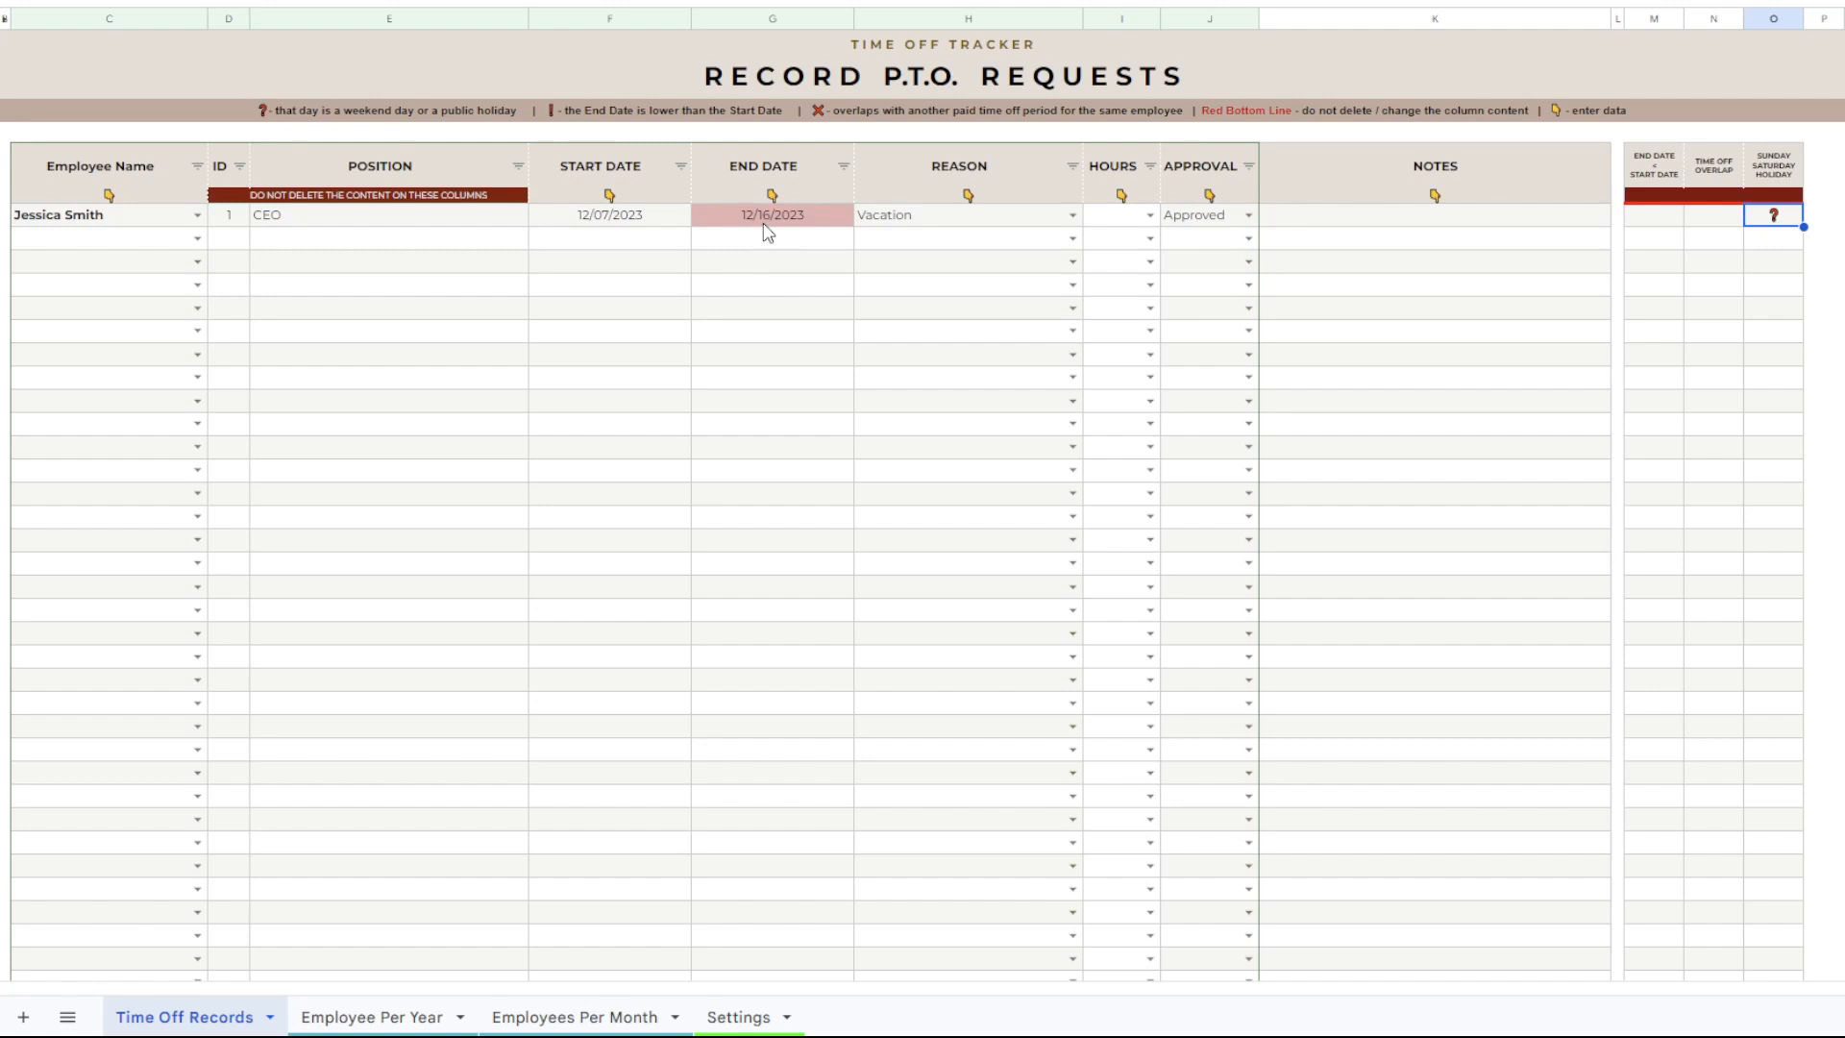
click(768, 223)
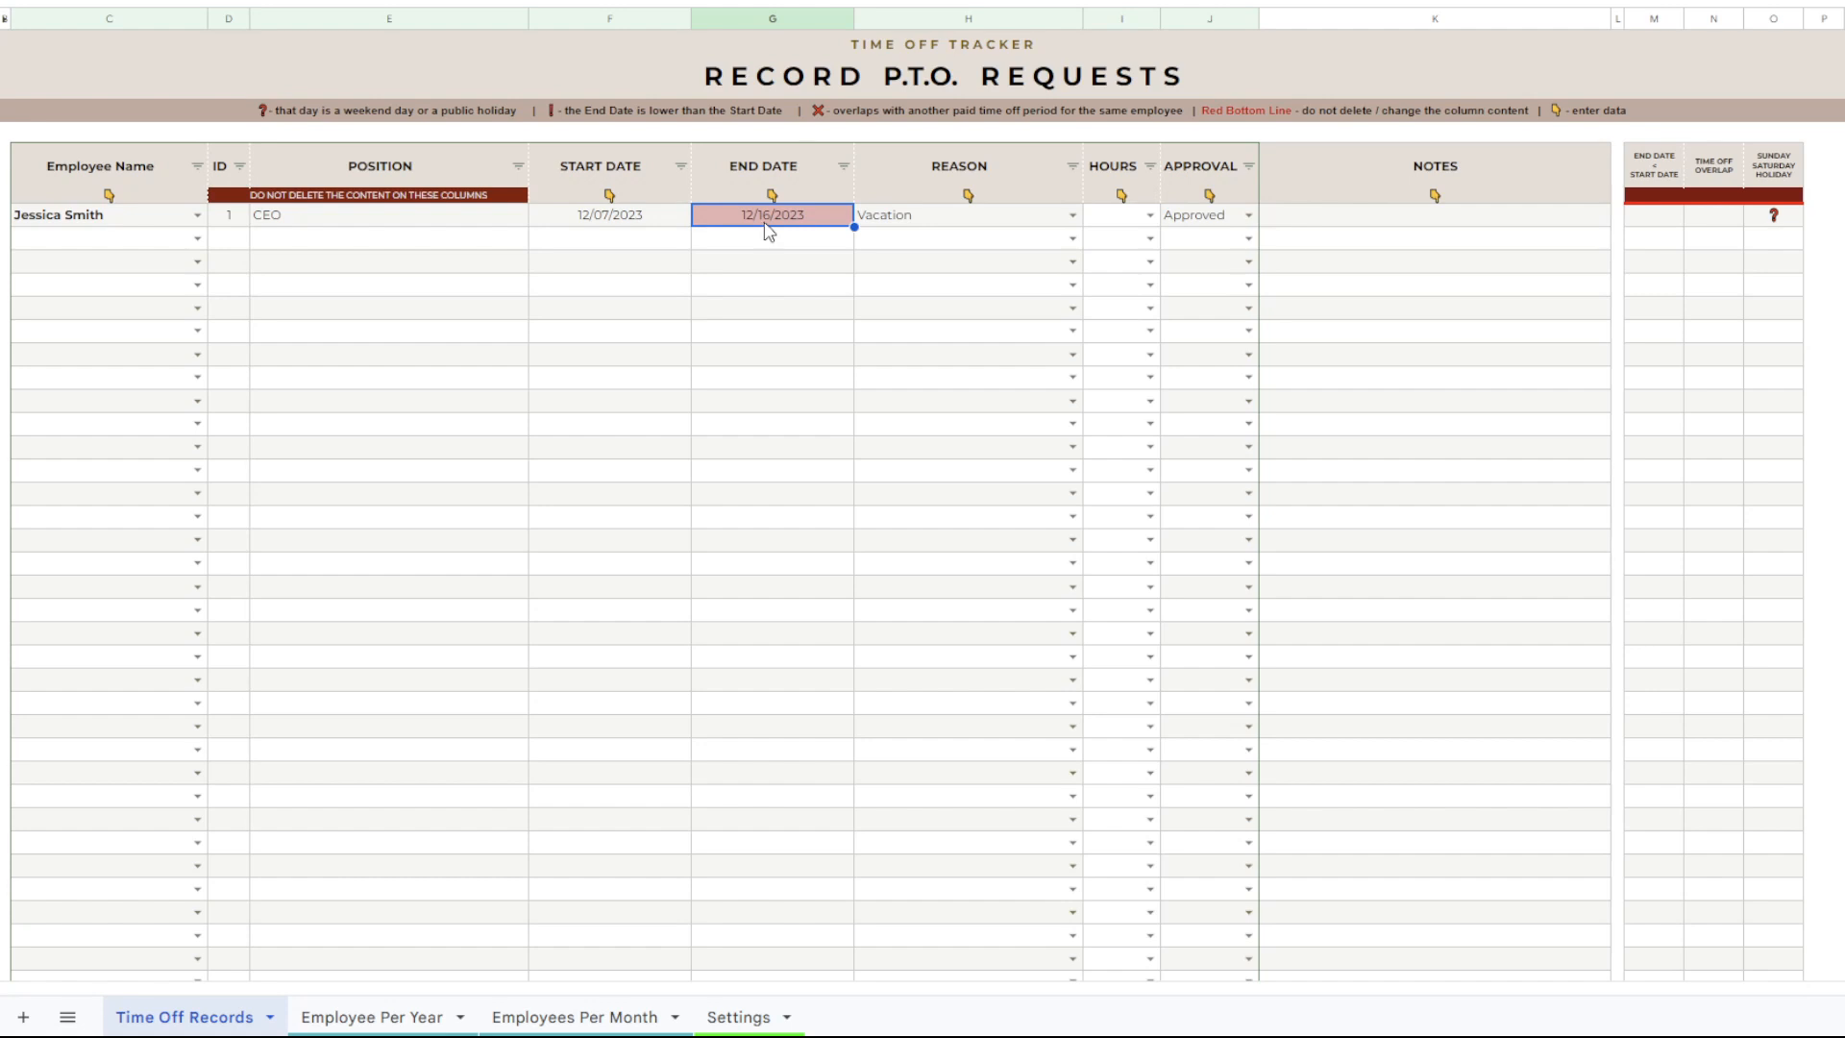
click(601, 308)
scroll(629, 346, down, 3)
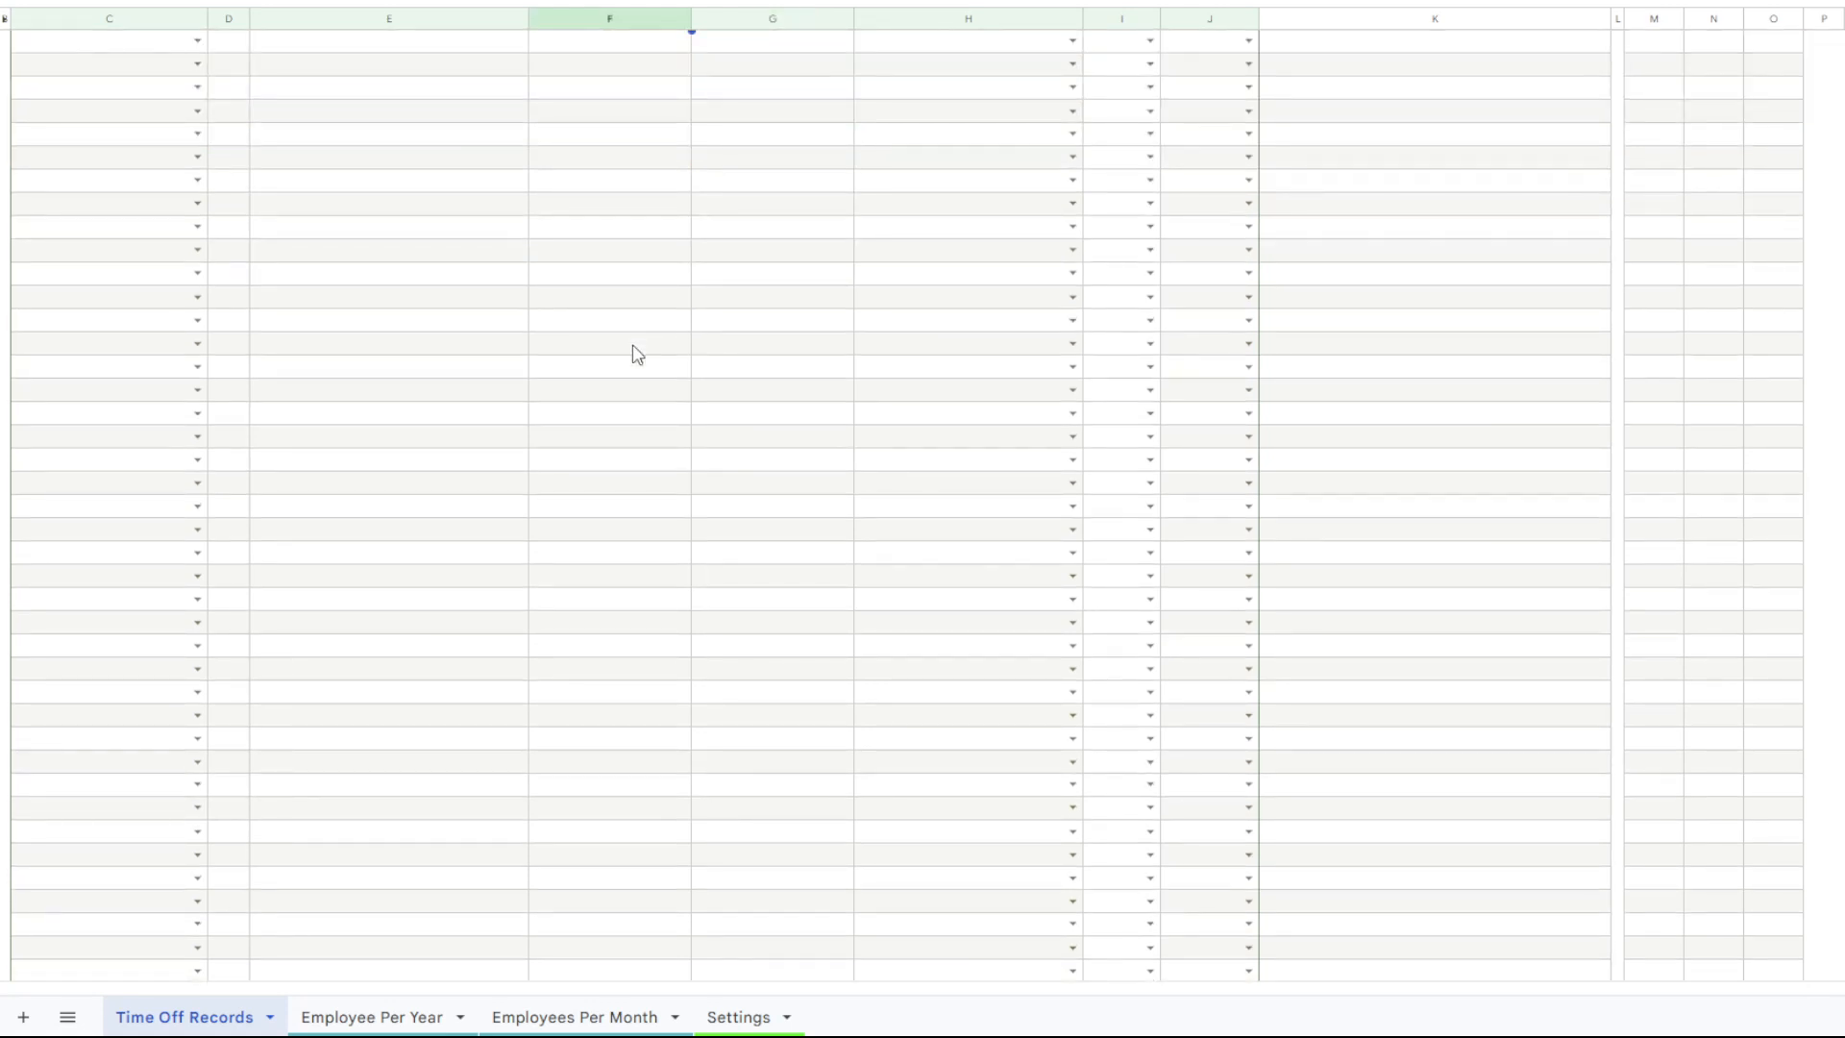
scroll(637, 355, up, 3)
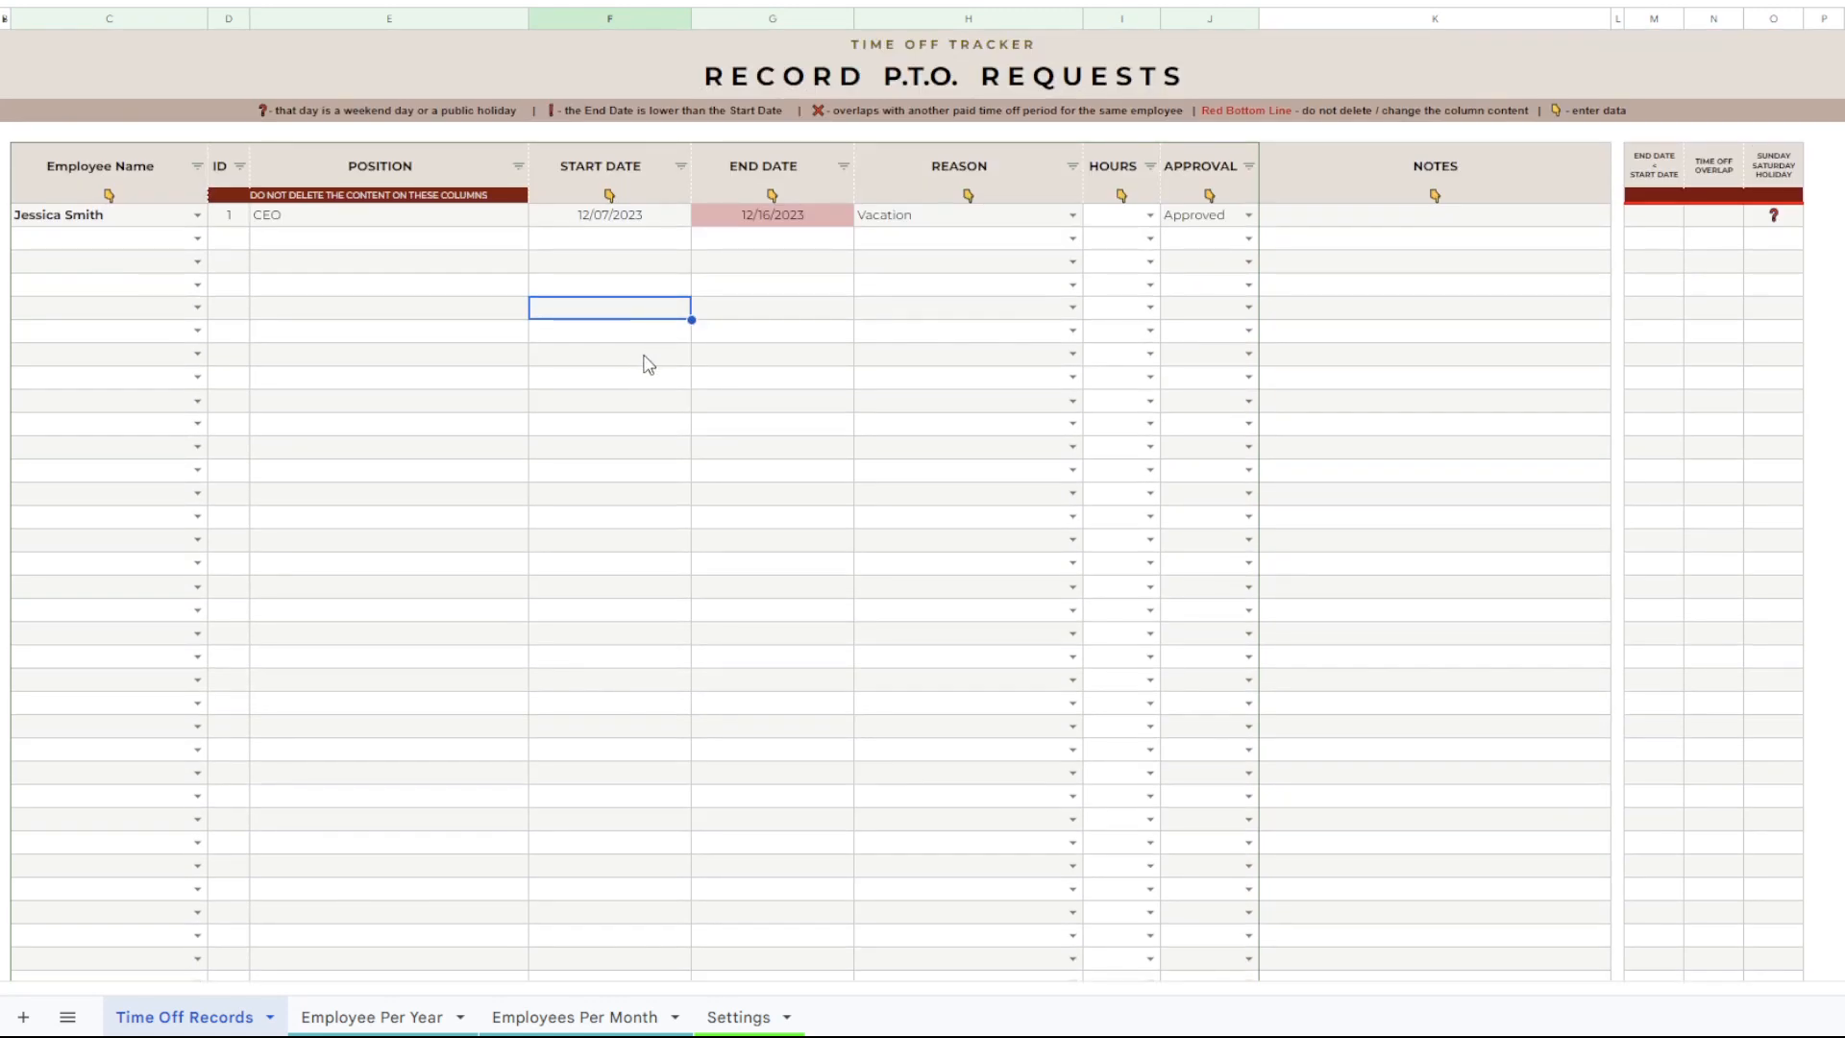
click(644, 354)
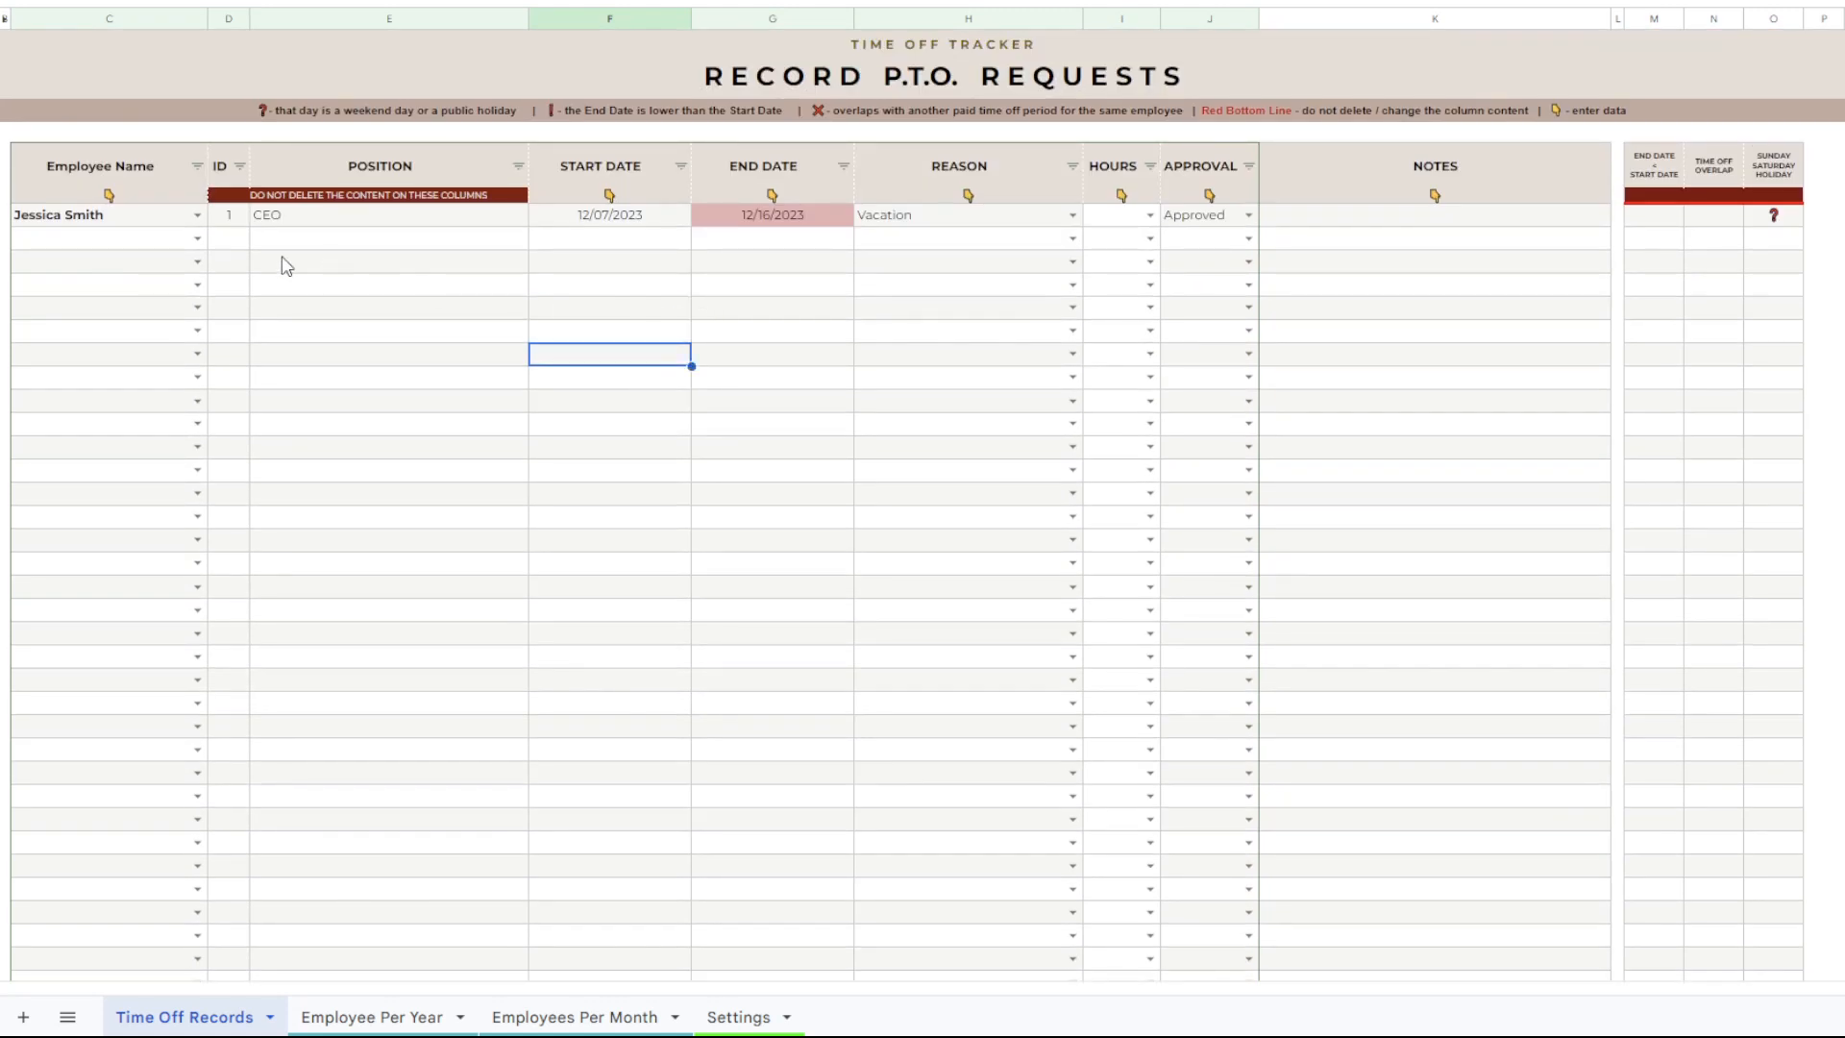
scroll(150, 286, down, 3)
scroll(156, 312, down, 3)
scroll(160, 315, down, 3)
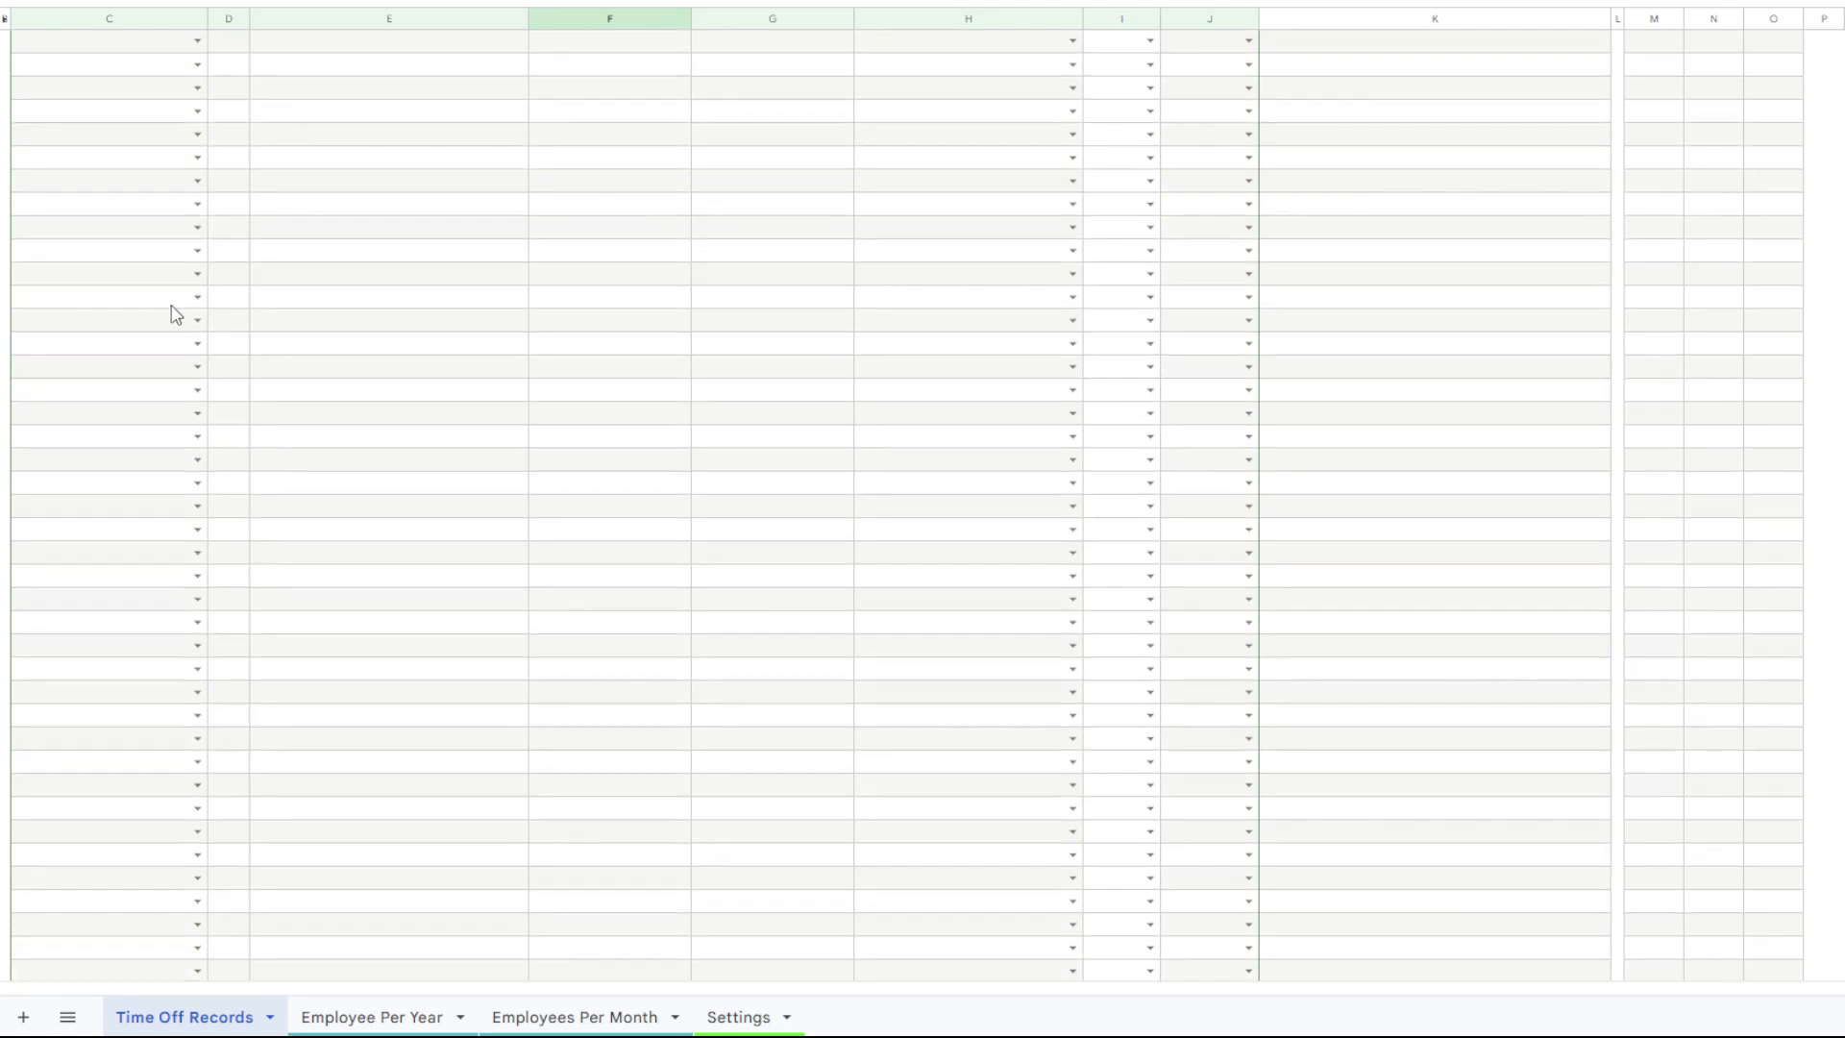
scroll(906, 505, down, 3)
scroll(906, 505, up, 10)
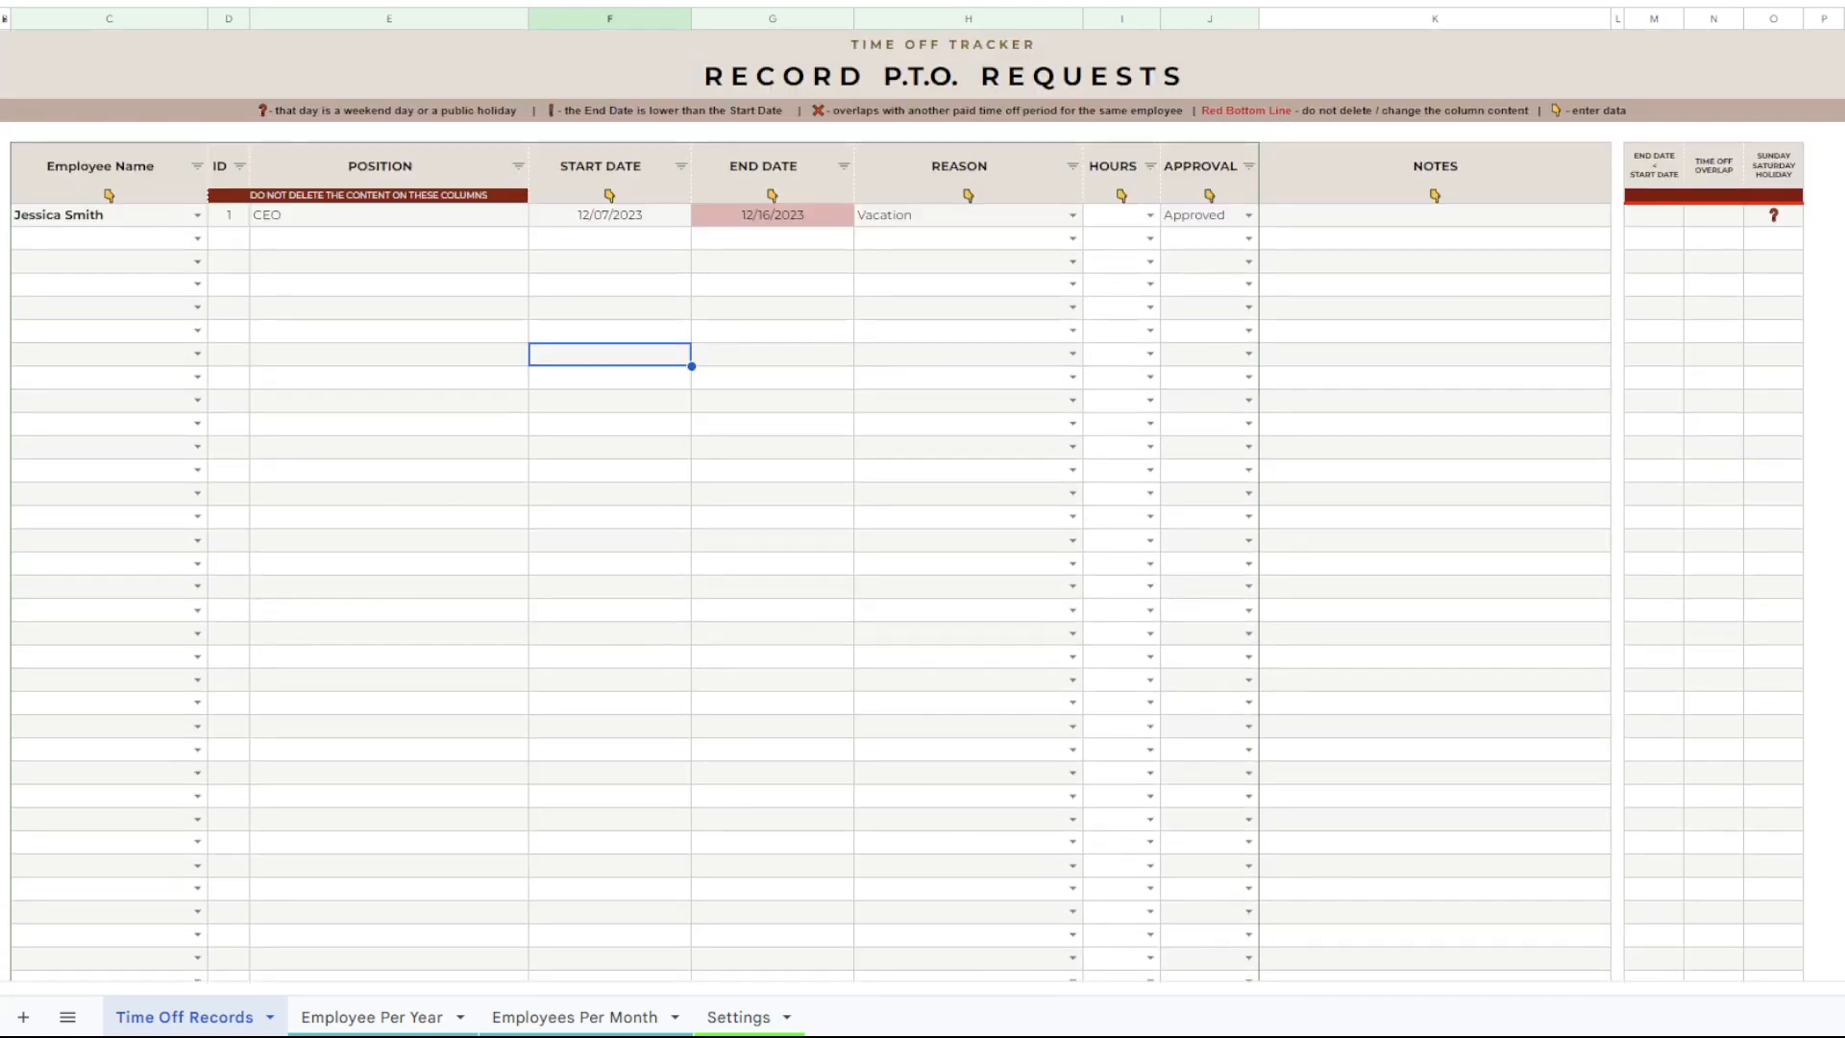
click(545, 378)
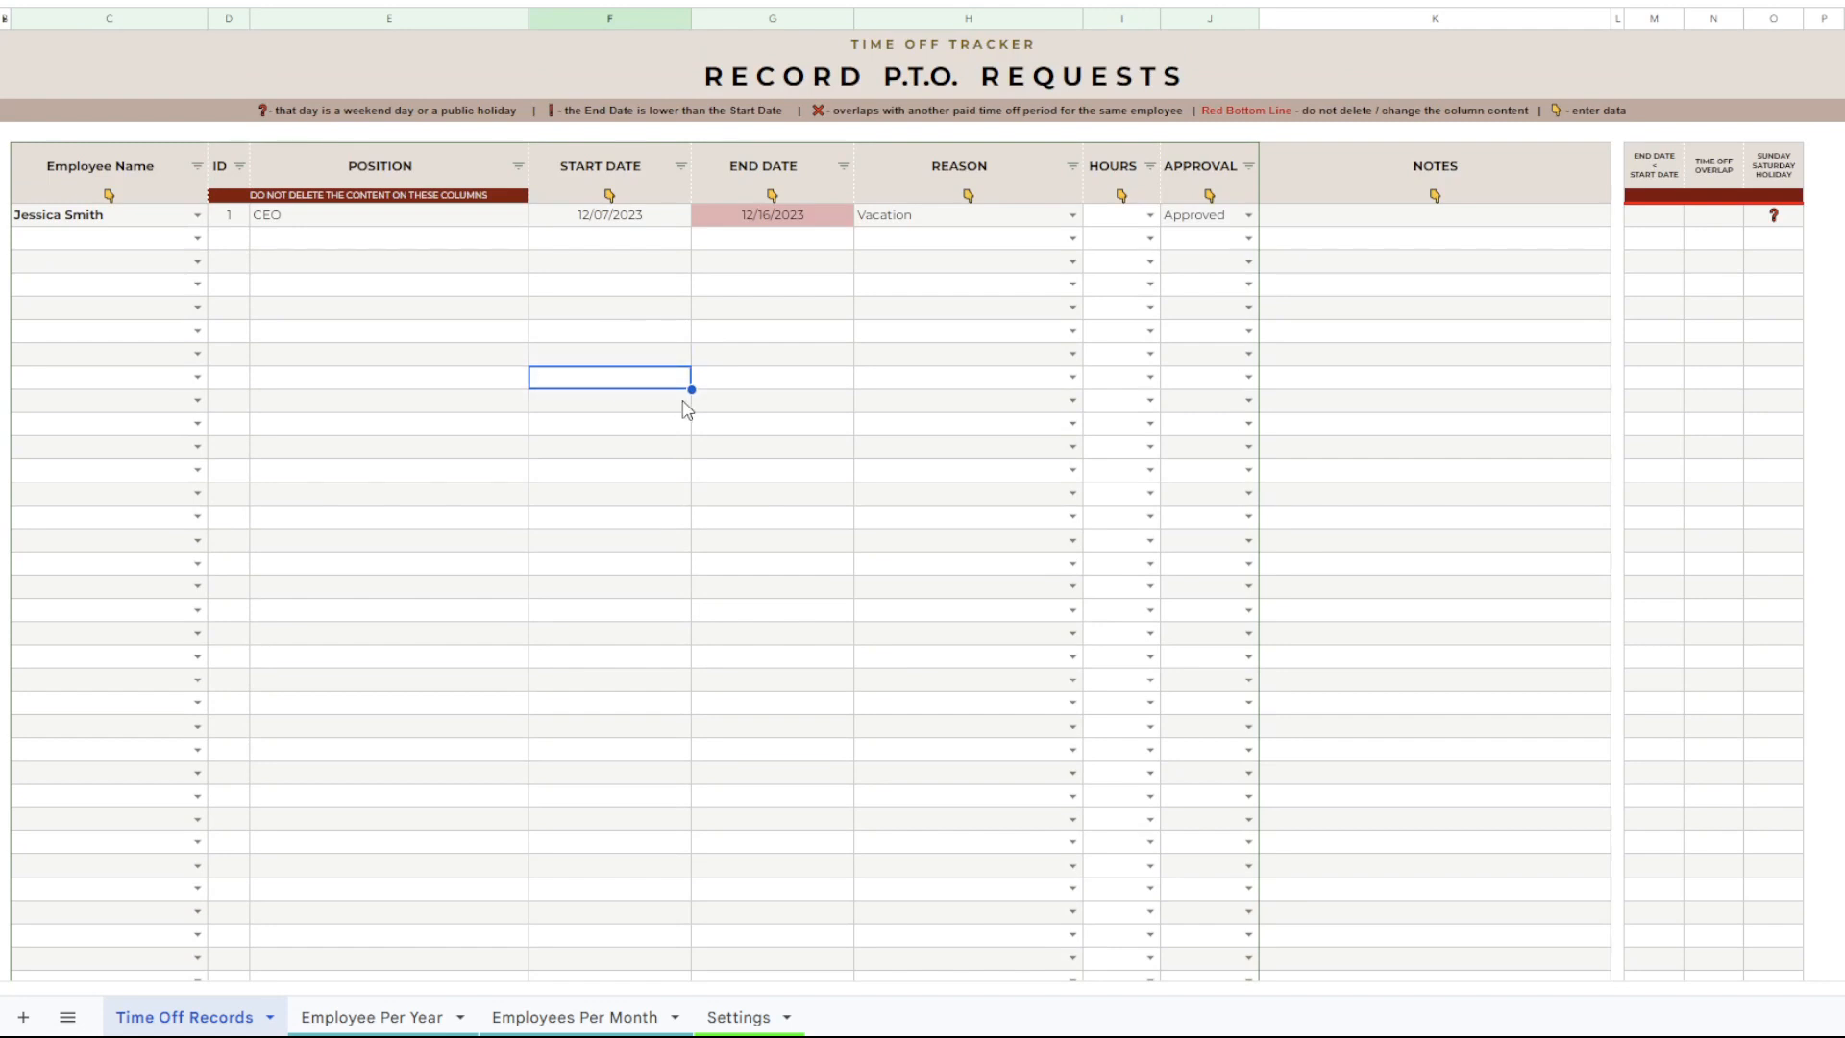
click(536, 519)
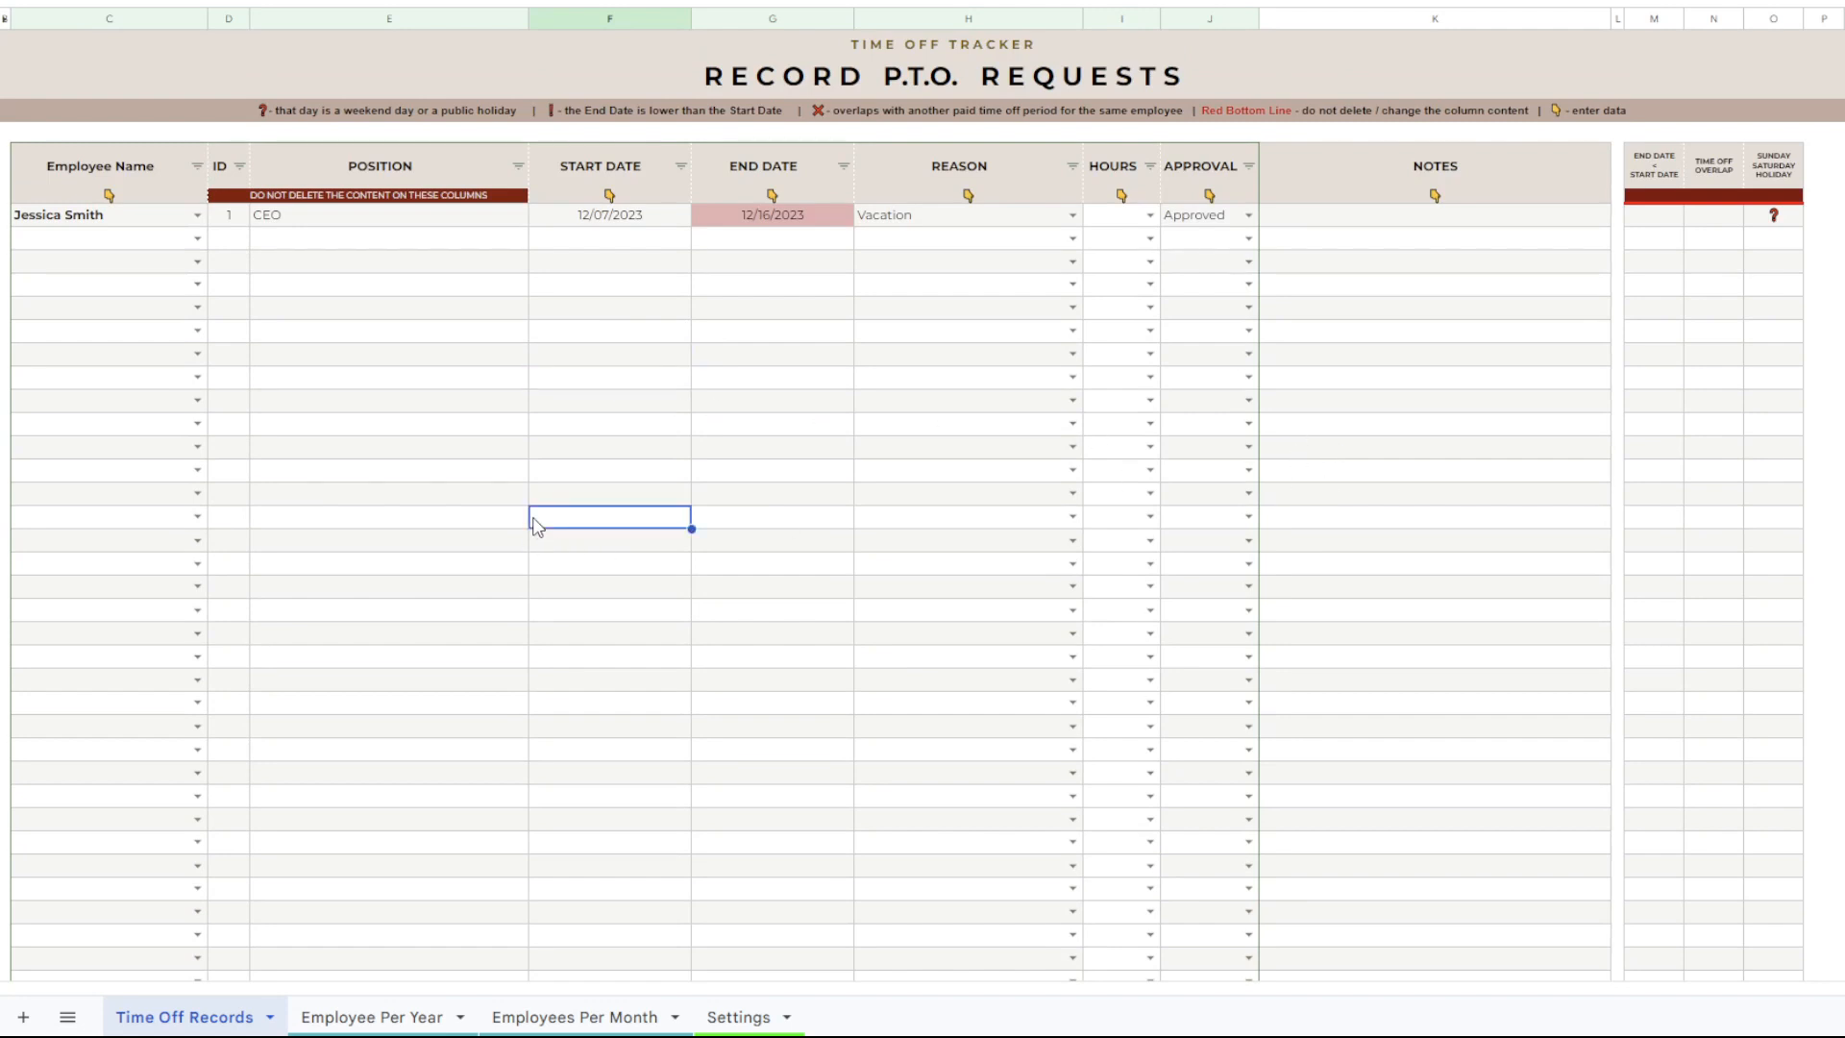
Review the CEO's time off in the Employee Per Year sheet and the December Employees Per Month sheet.
click(389, 1017)
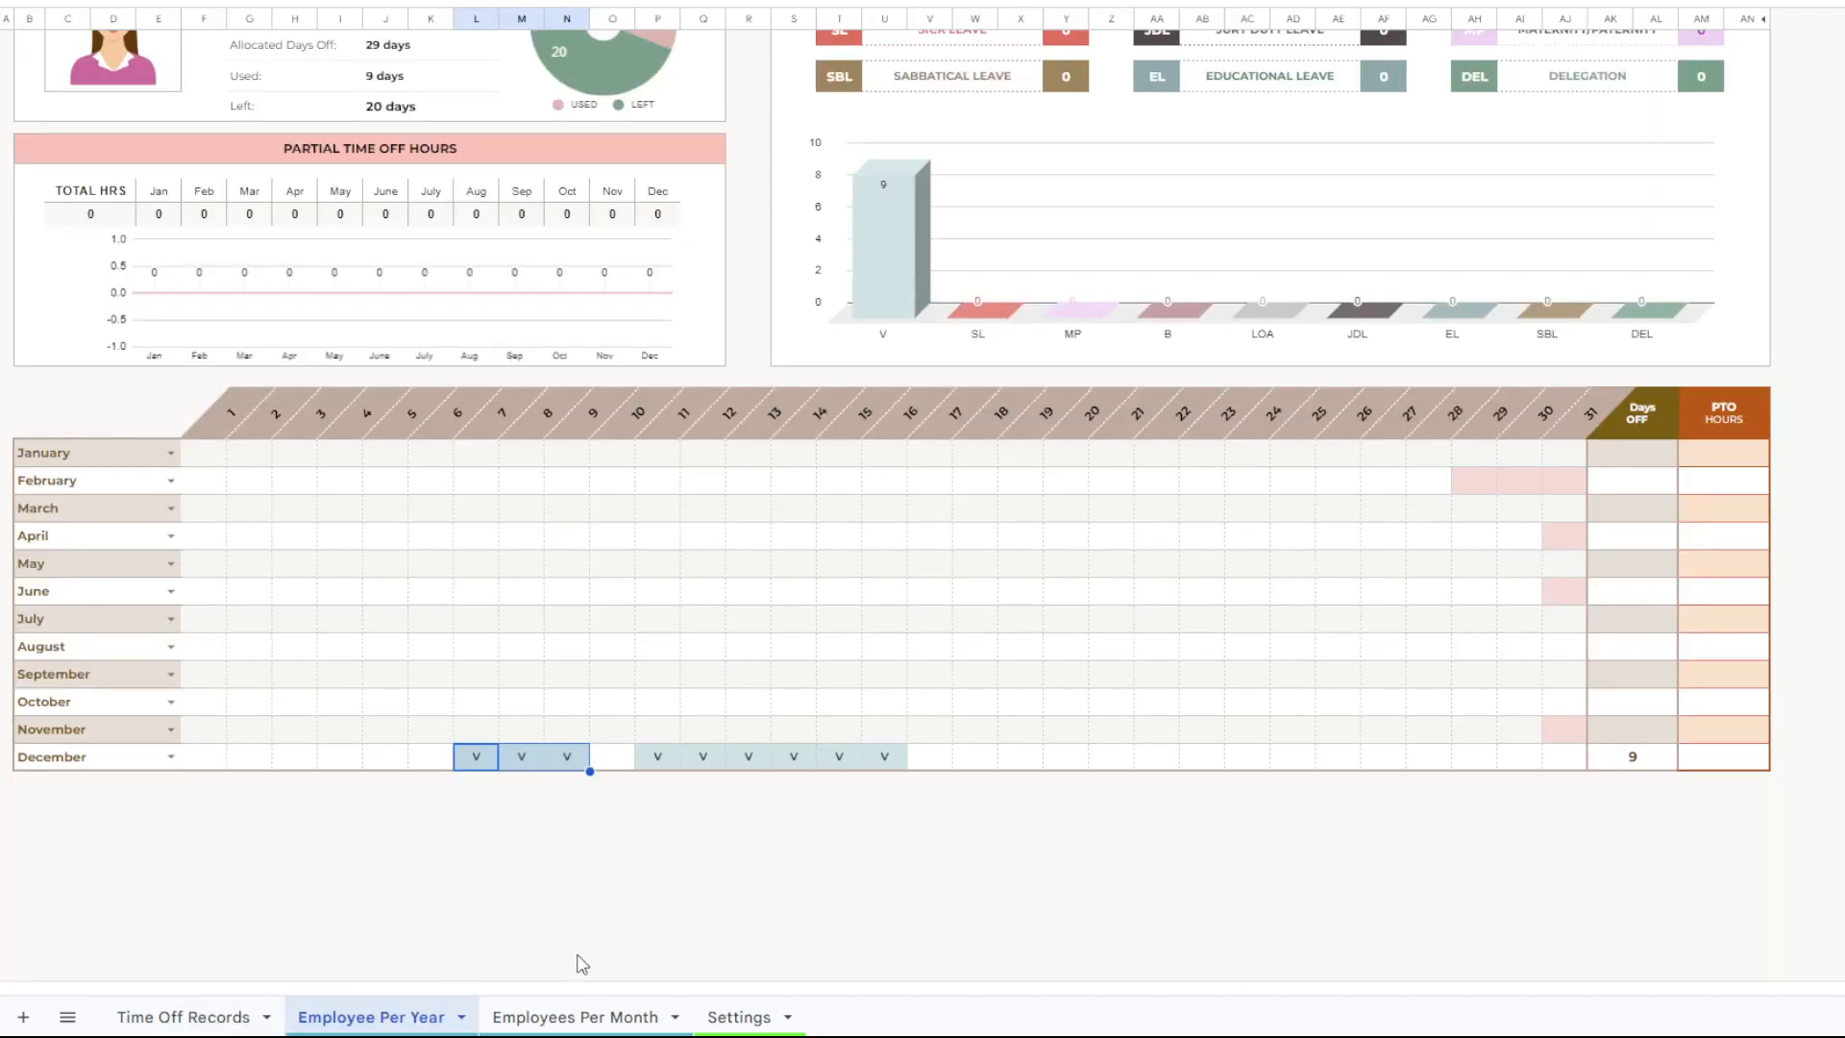
scroll(559, 849, up, 3)
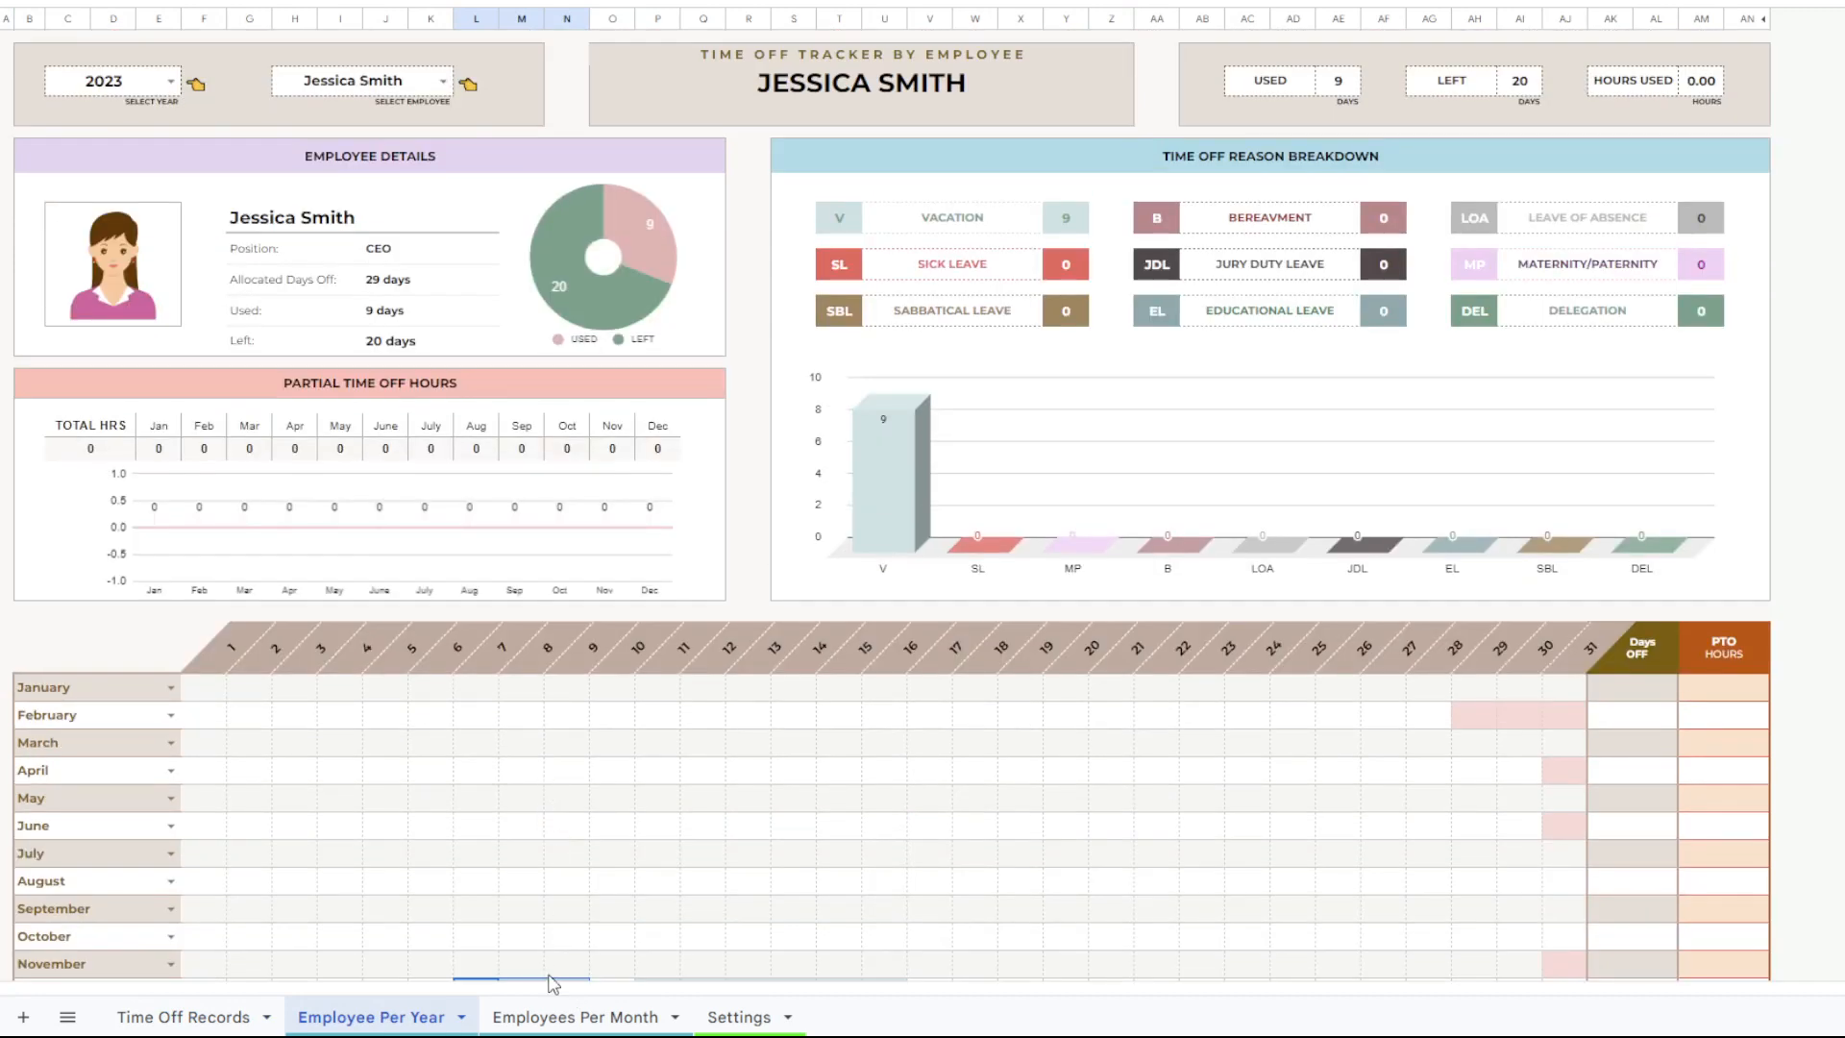
click(553, 1018)
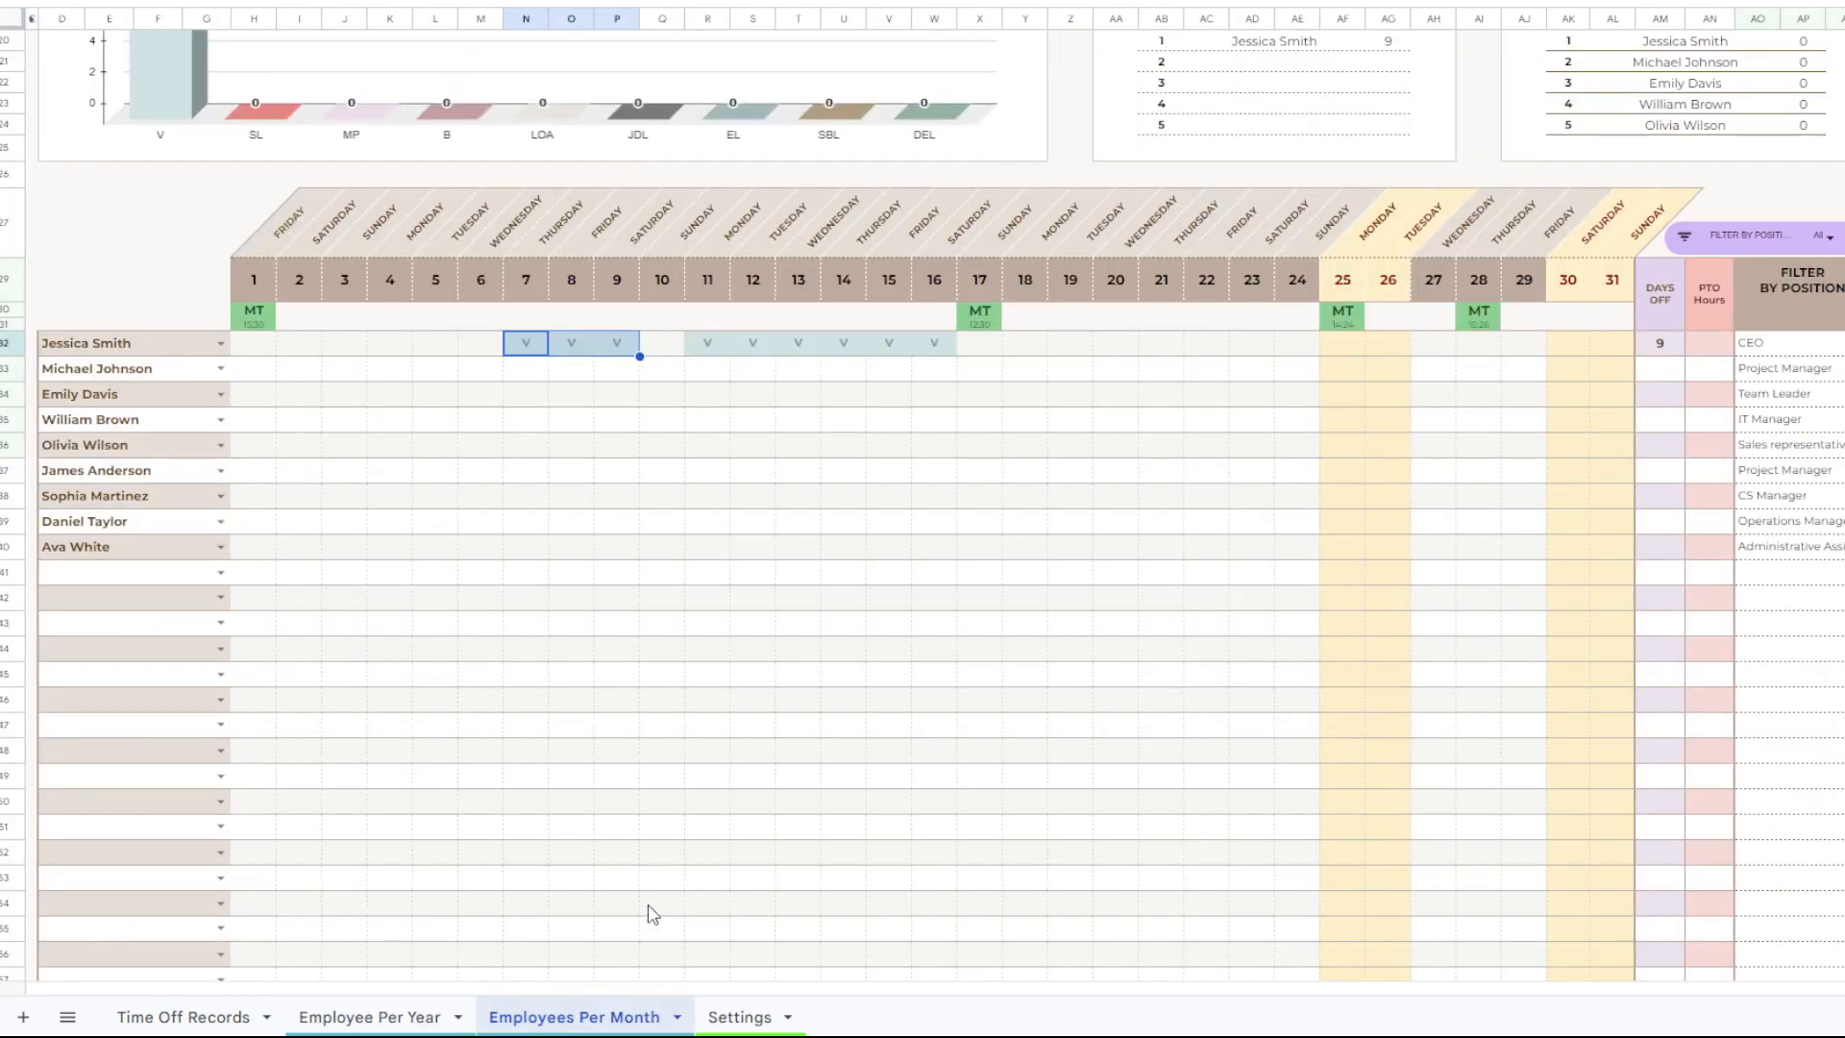
scroll(650, 769, up, 2)
scroll(649, 660, up, 4)
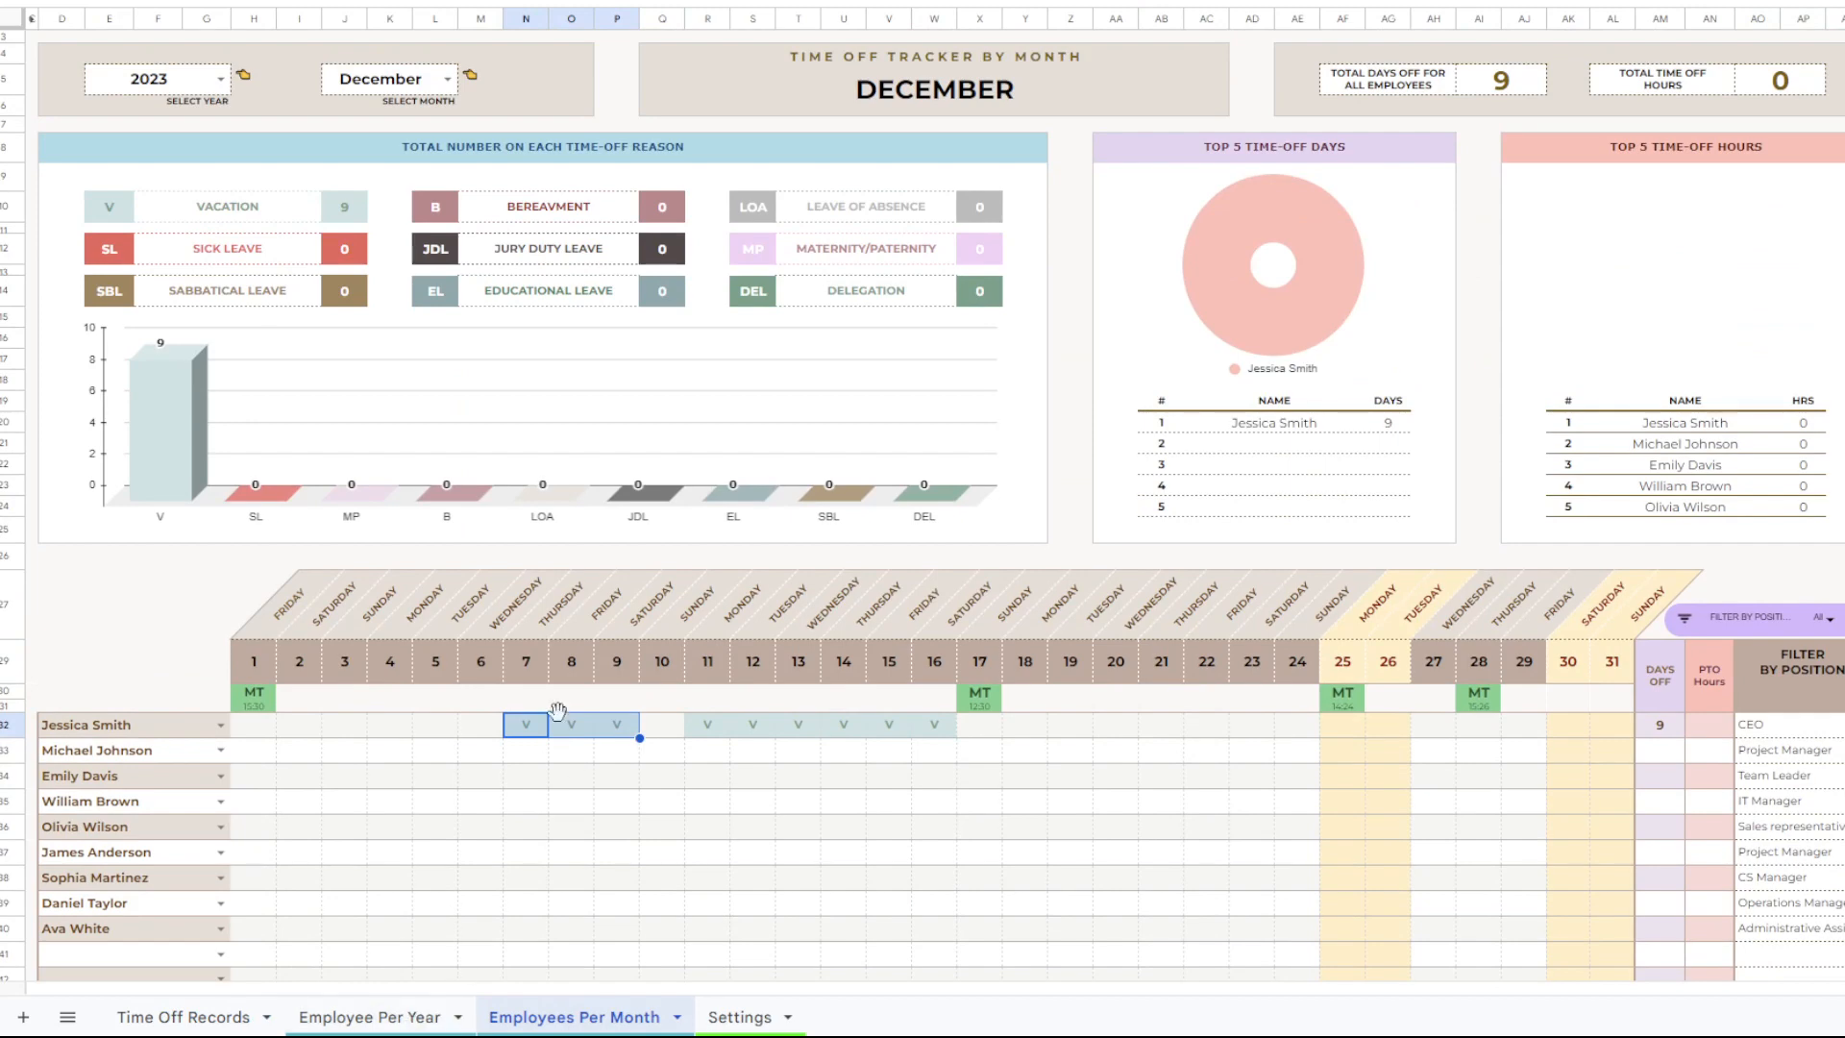
click(434, 81)
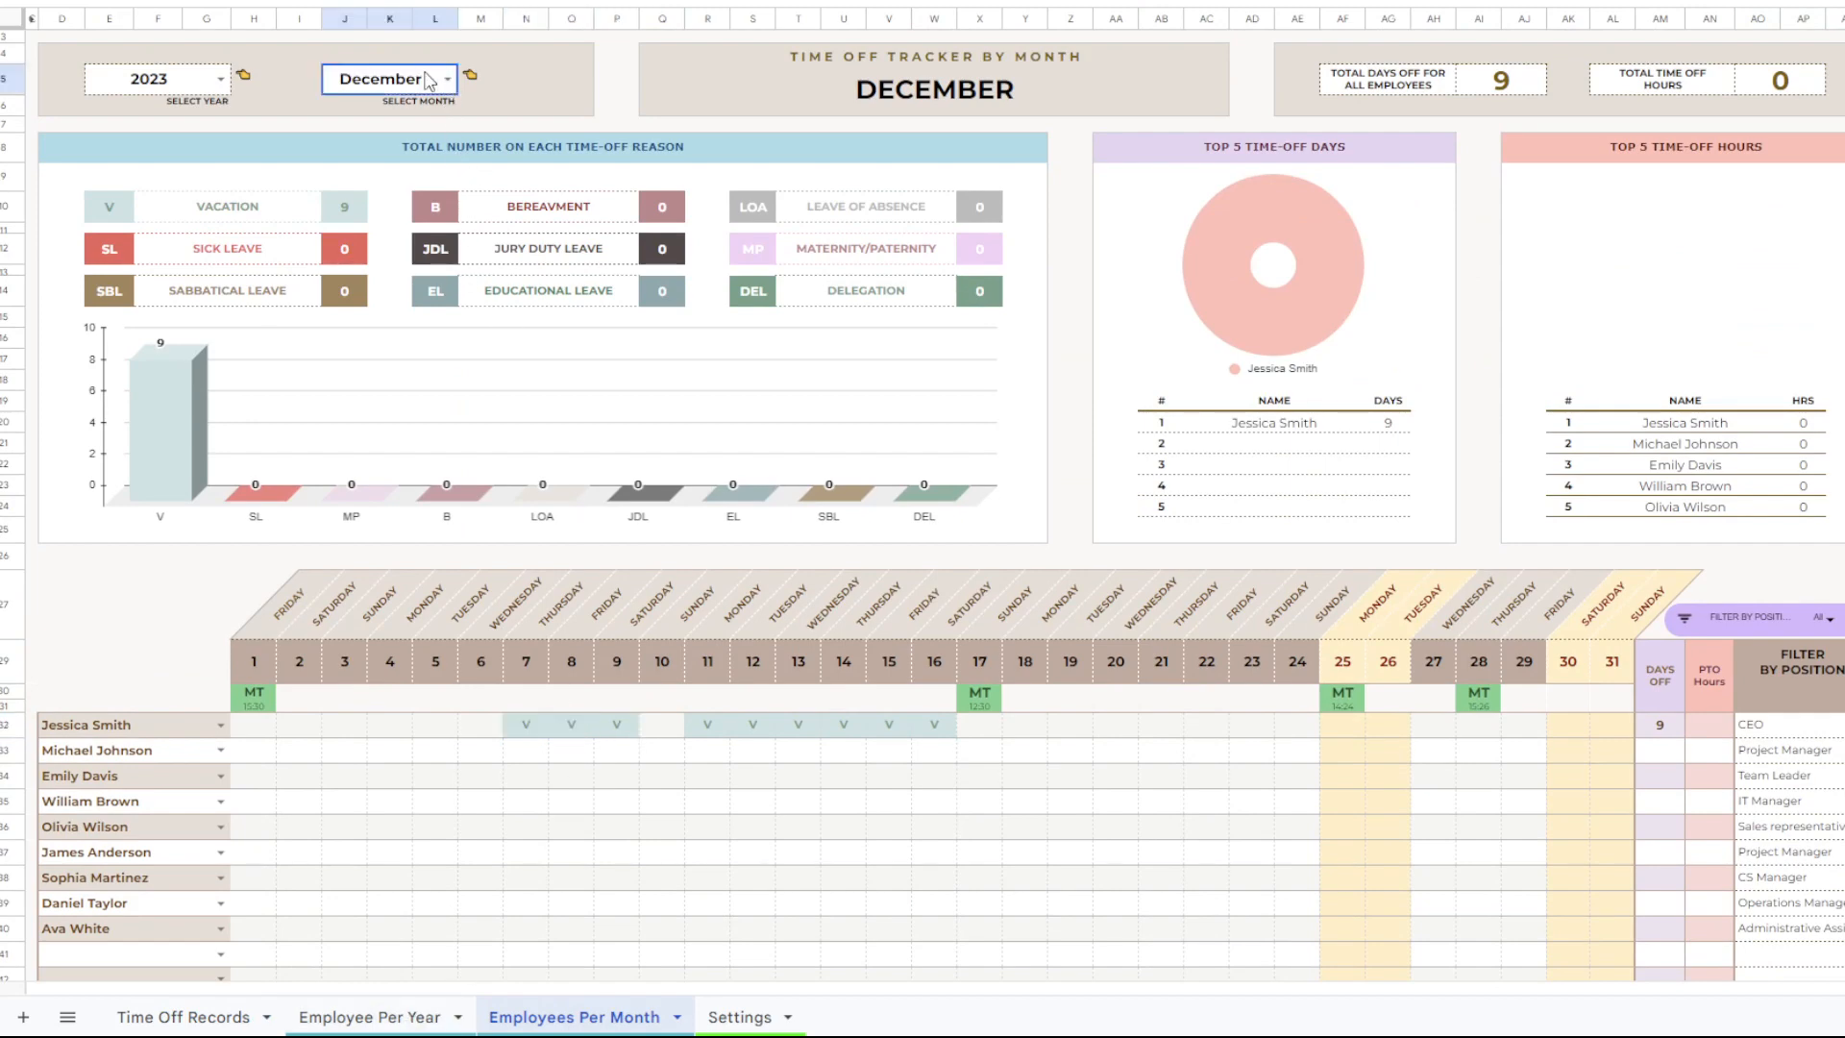
click(413, 1018)
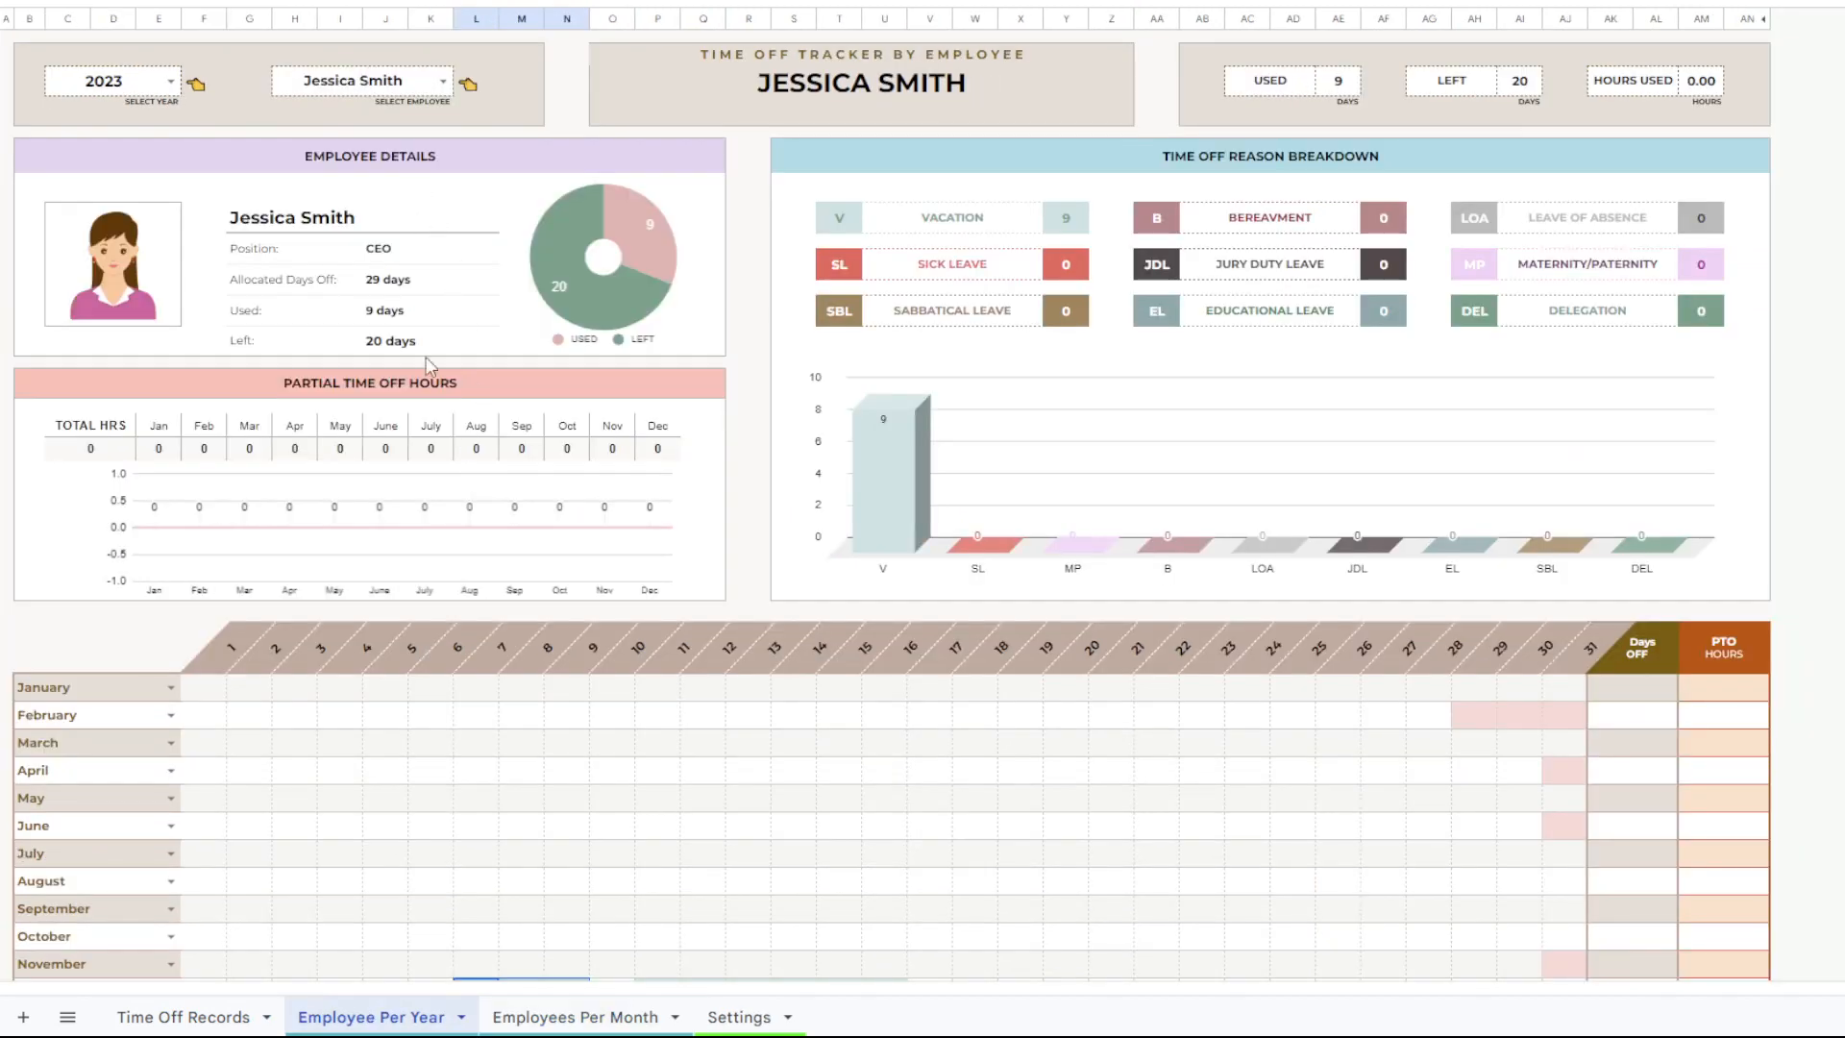
In Time Off Records, add a second record for the Project Manager with ID 2, starting 12/07/2023 and ending 12/16/2023.
click(226, 1017)
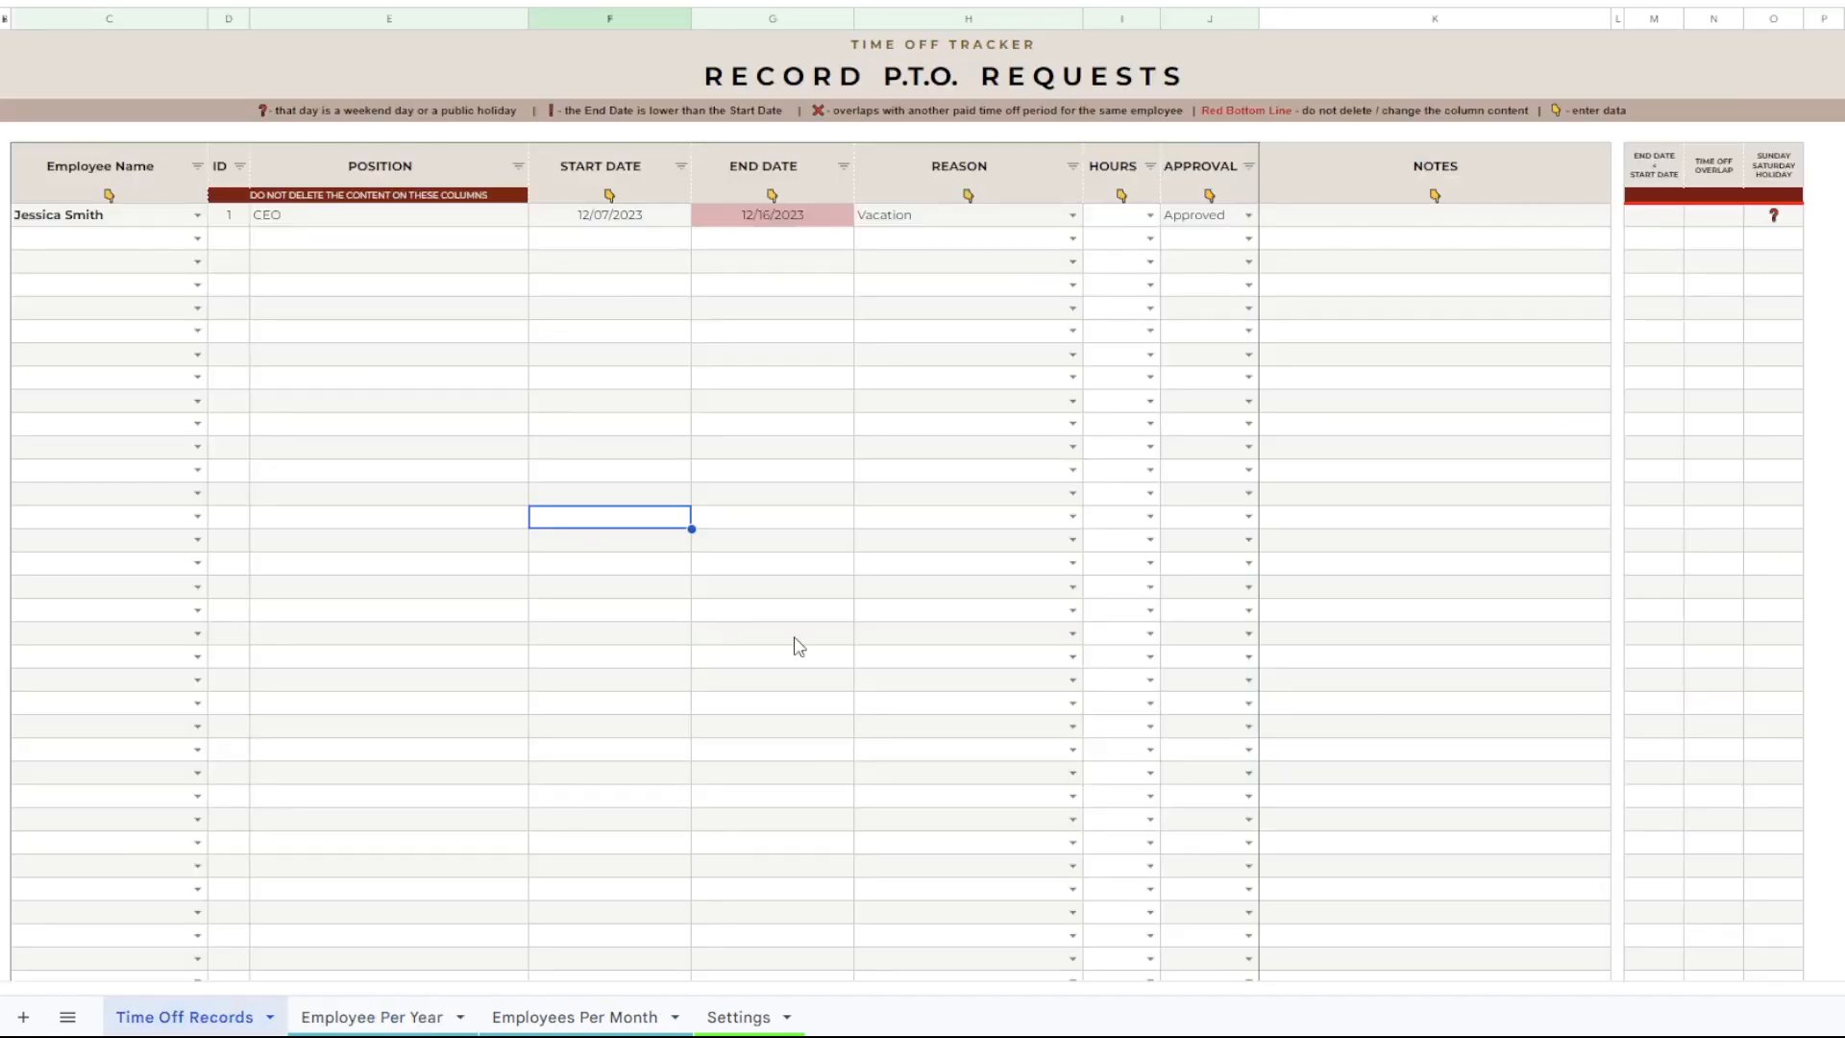
click(812, 517)
click(197, 239)
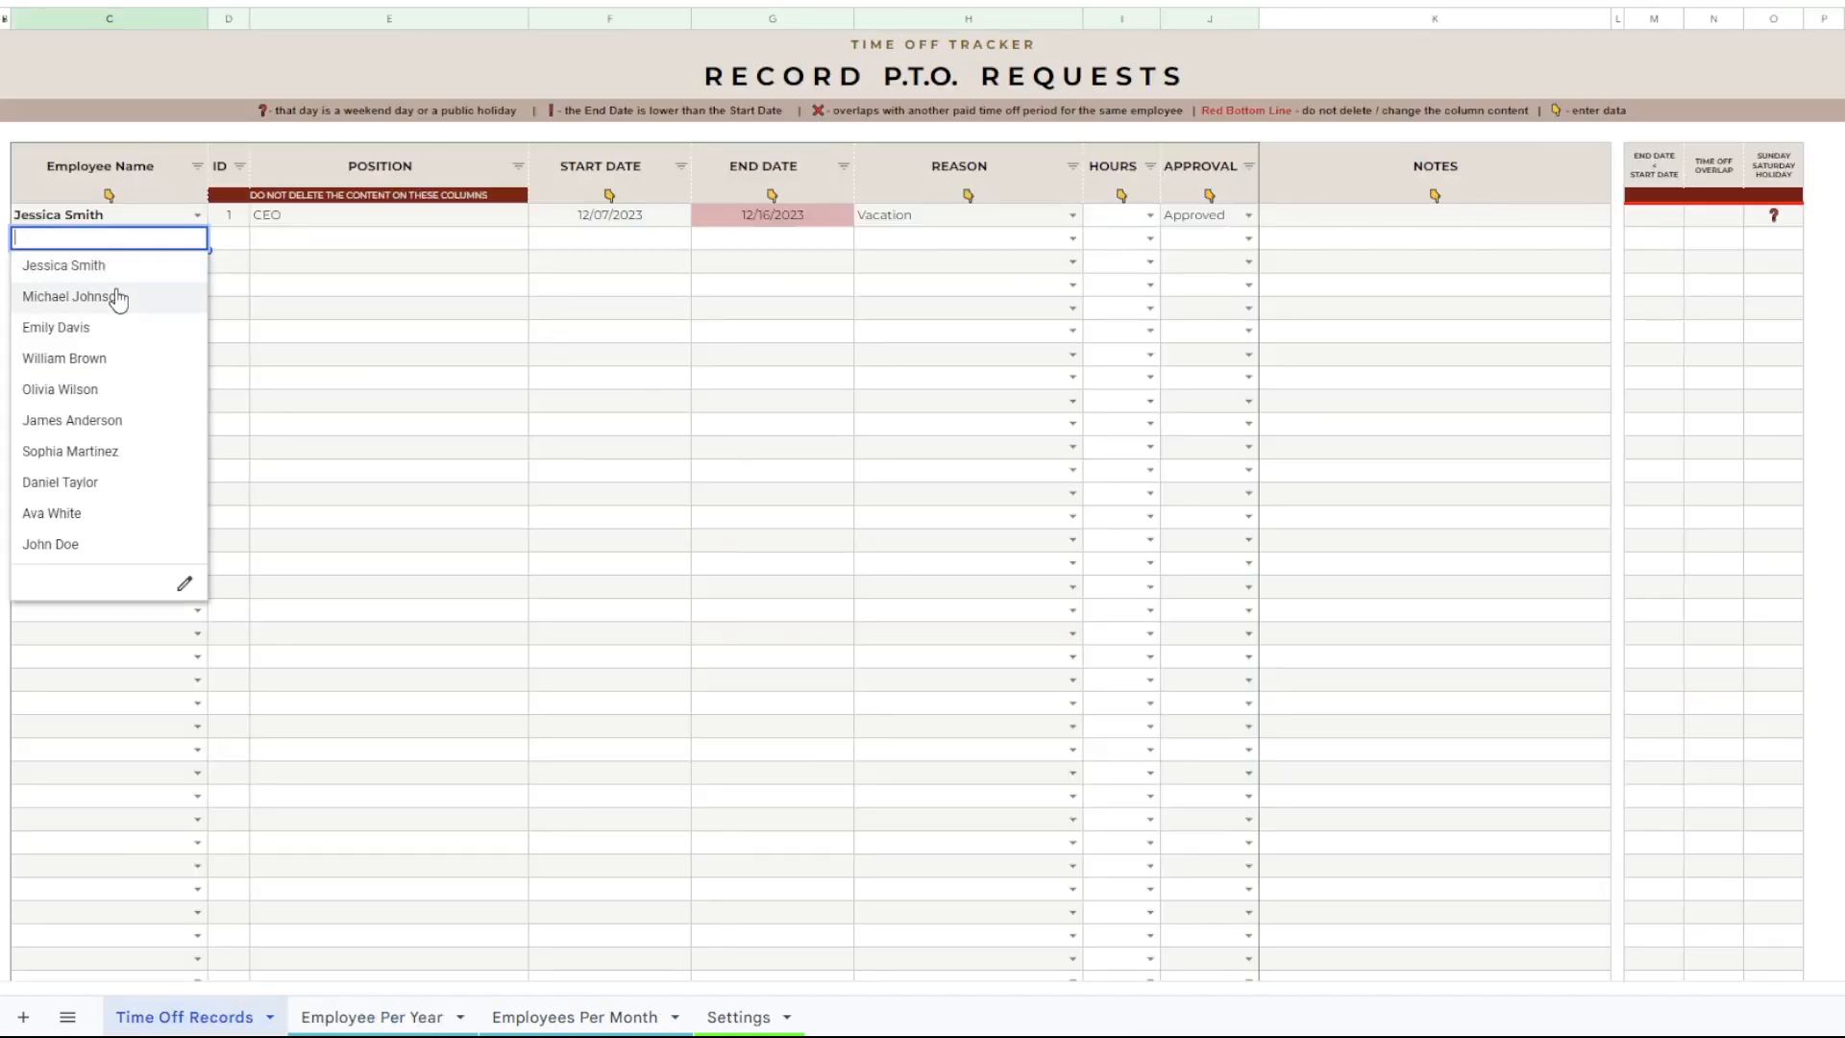
click(104, 298)
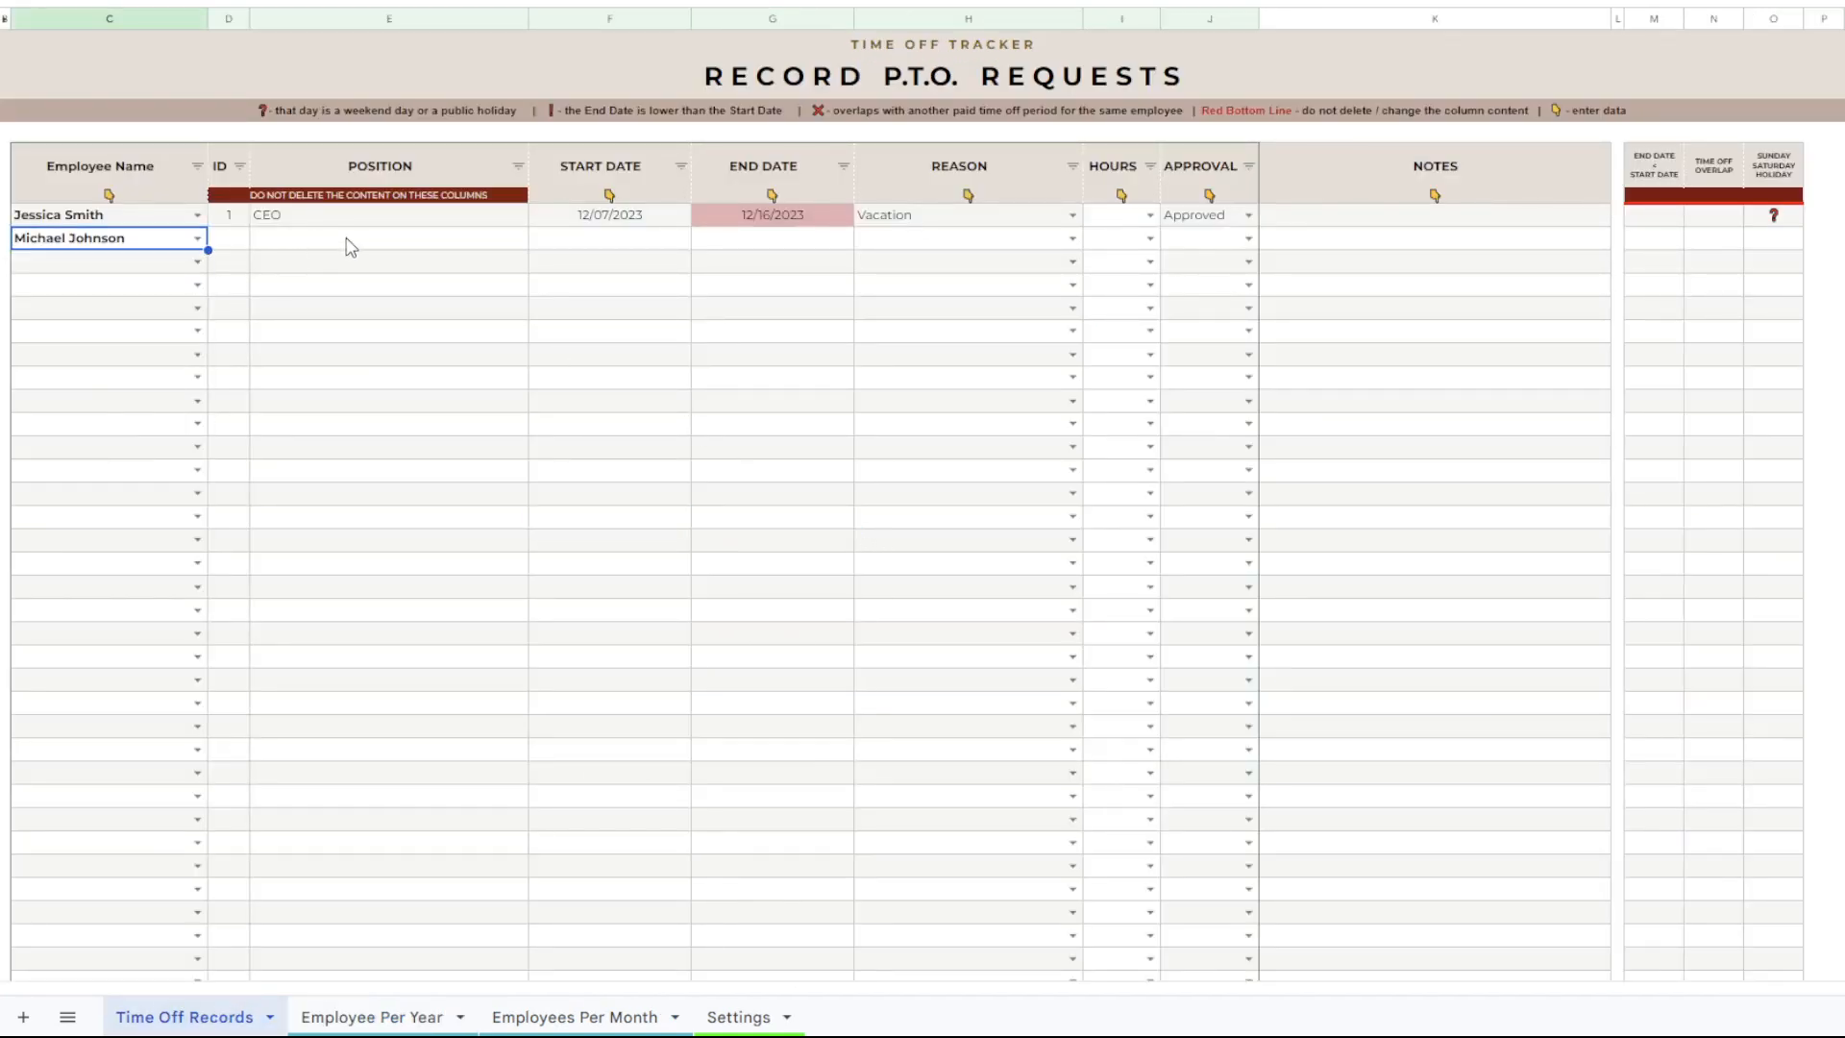
double_click(587, 239)
click(610, 350)
double_click(766, 242)
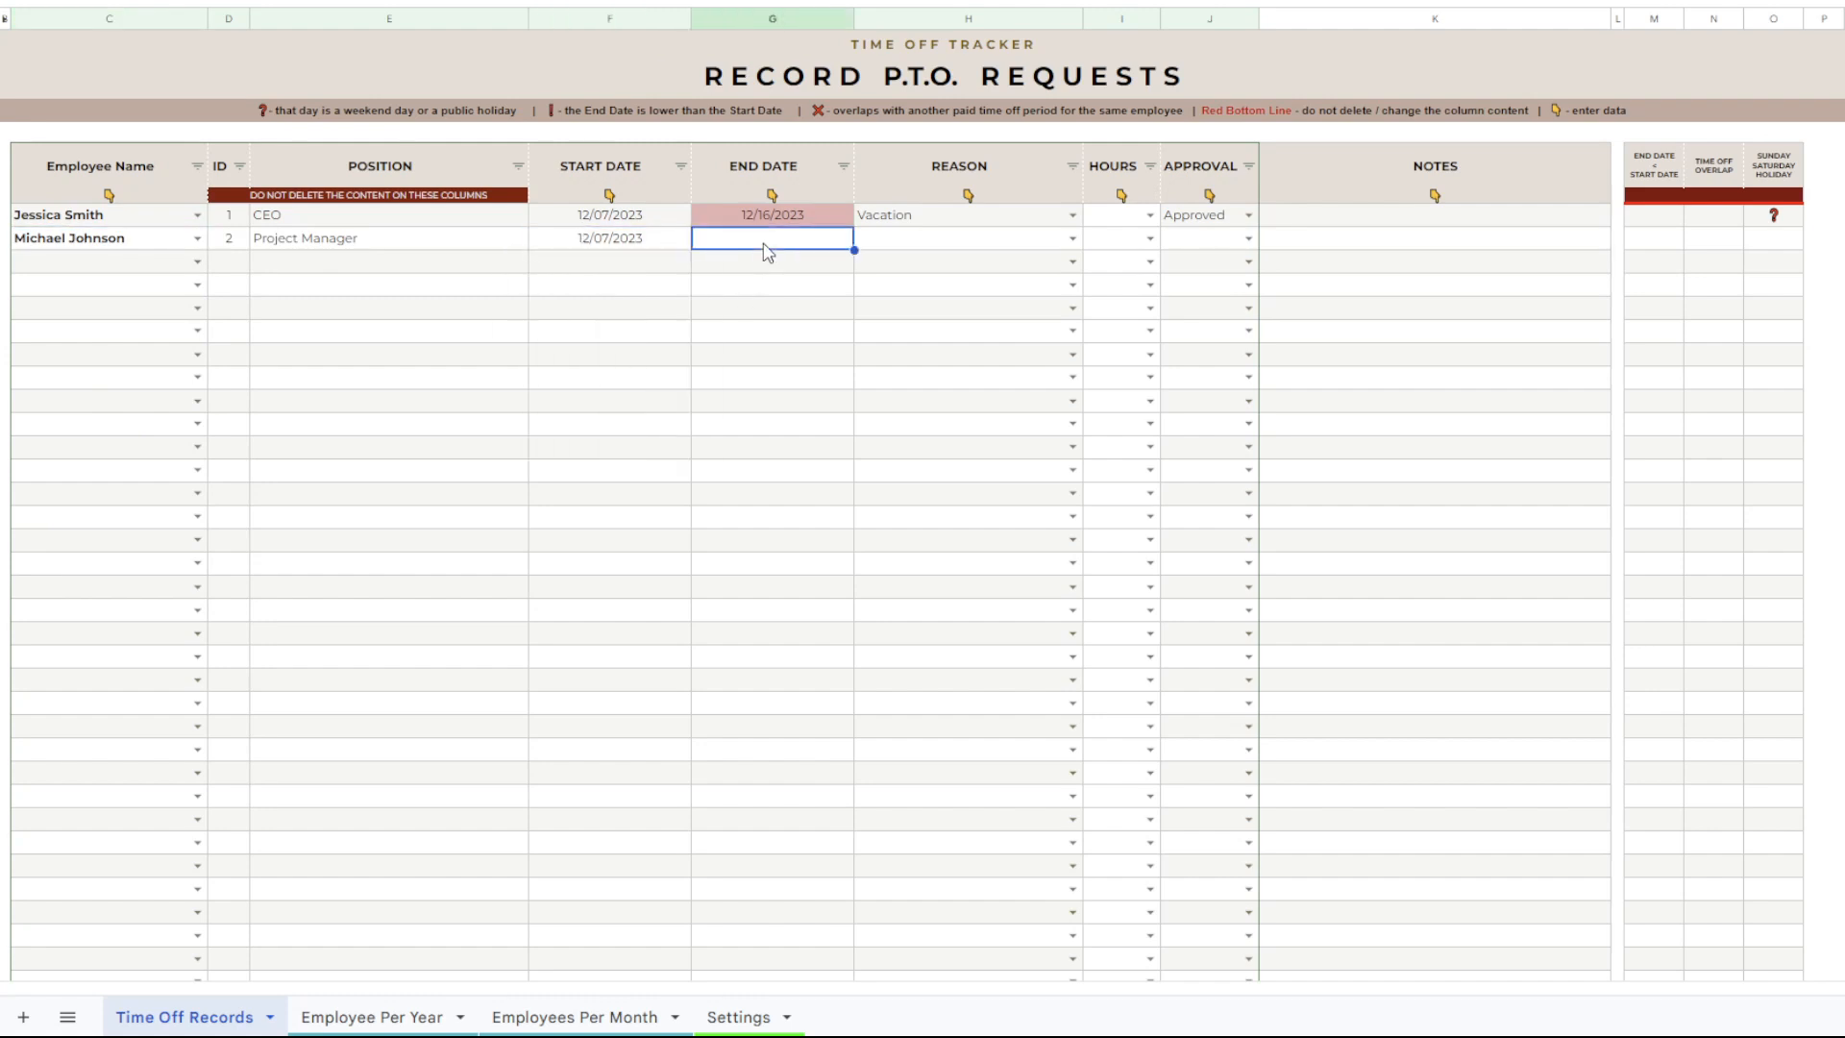
click(825, 373)
Set the second record's reason to Jury Duty Leave and its approval to Approved.
click(1078, 244)
click(1074, 241)
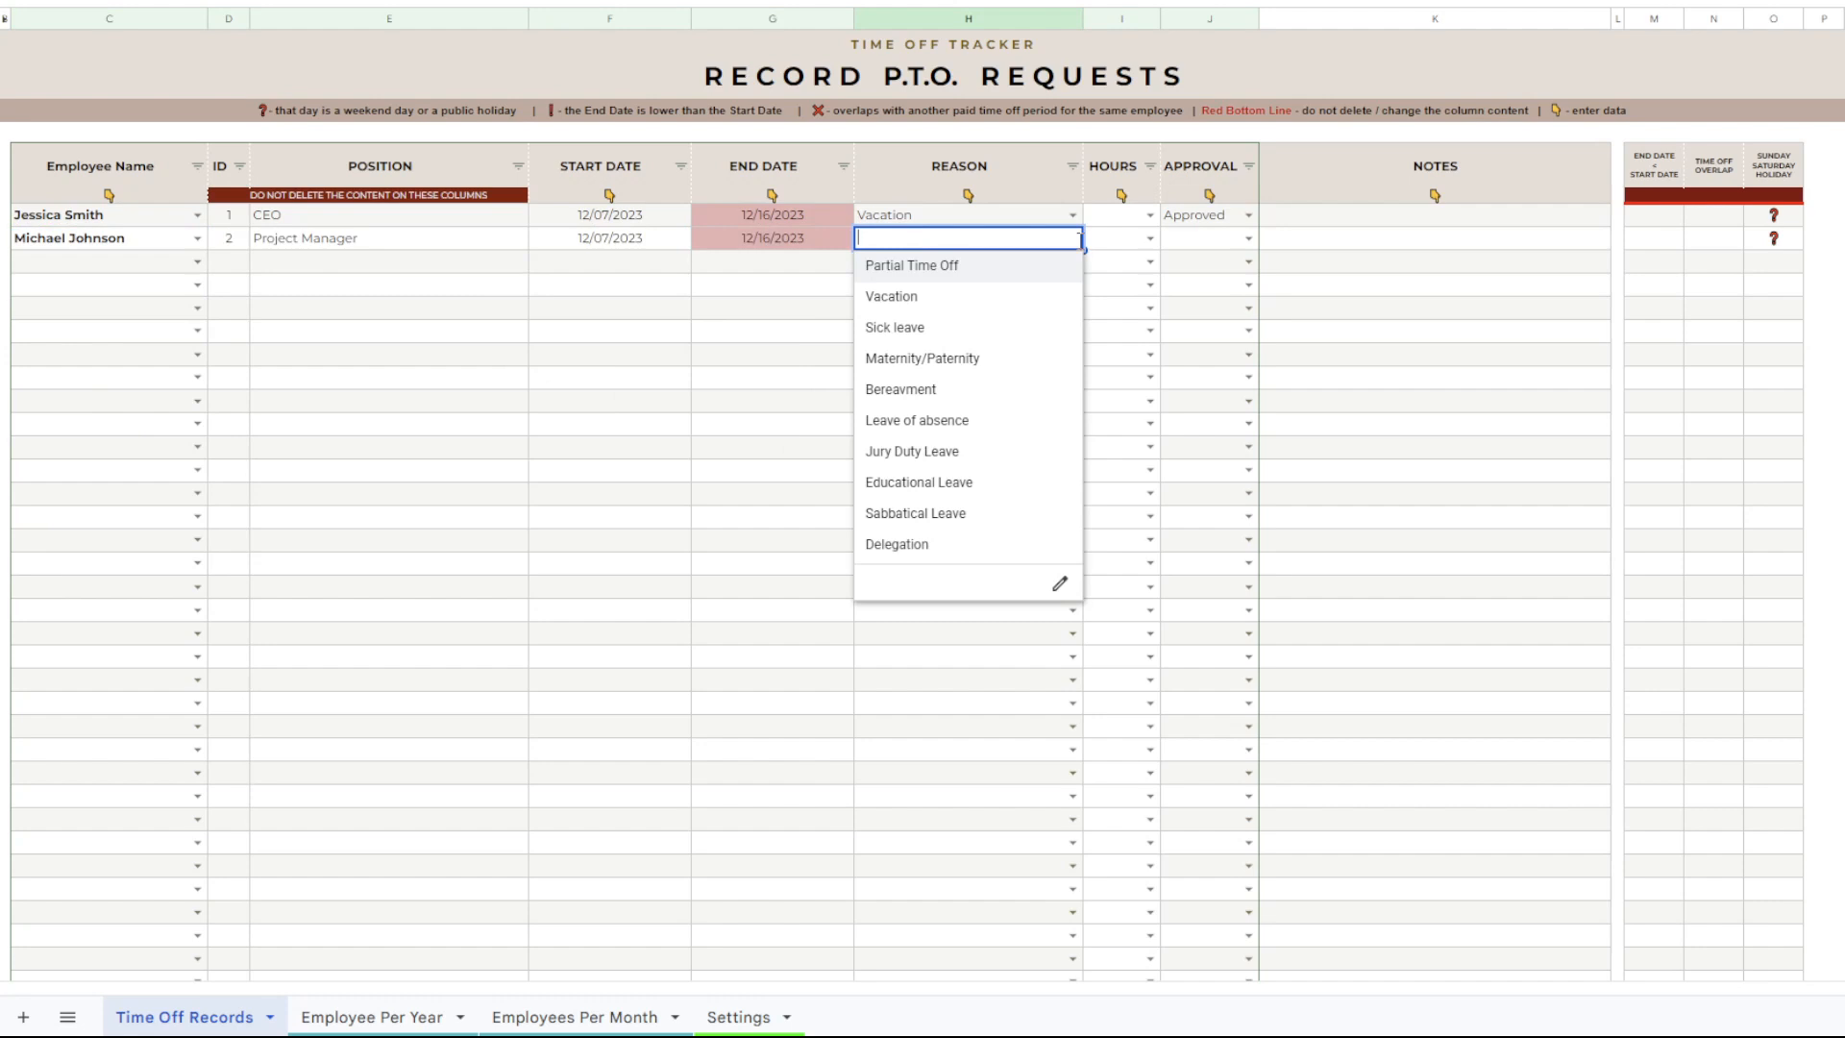
click(949, 452)
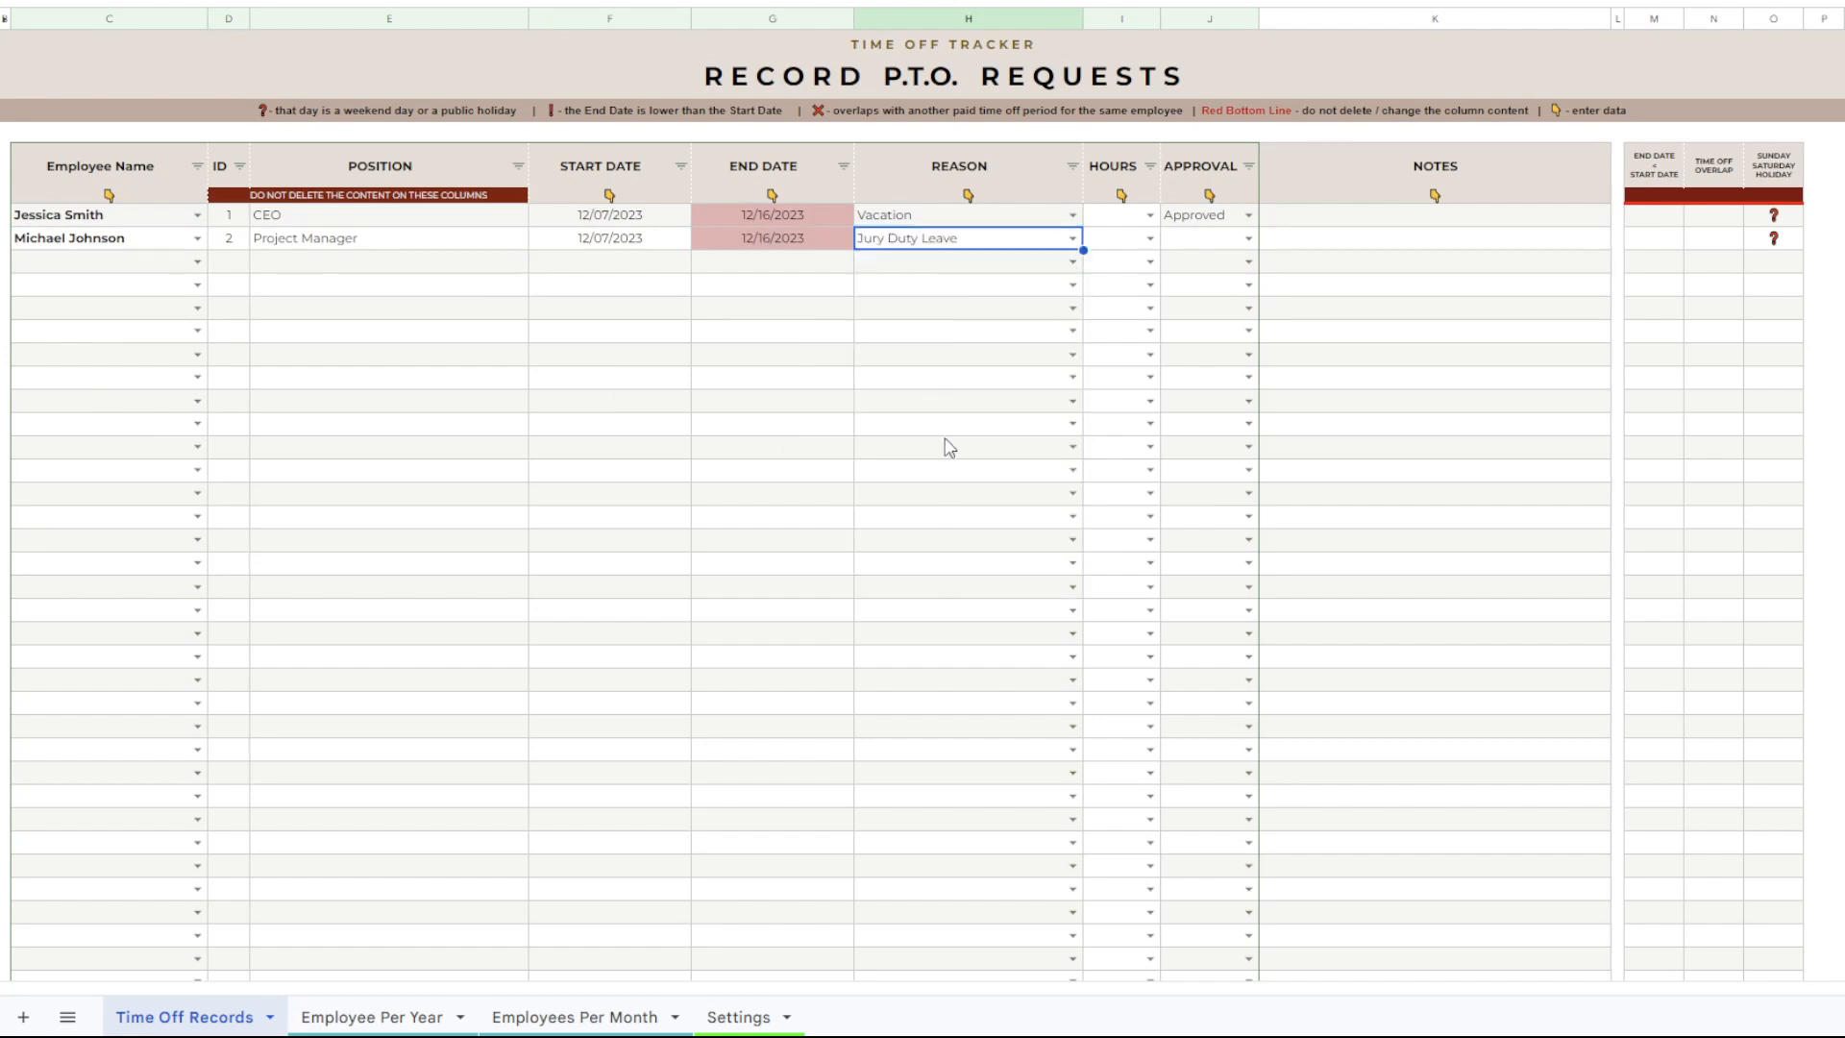
click(1248, 239)
click(1206, 297)
click(1396, 307)
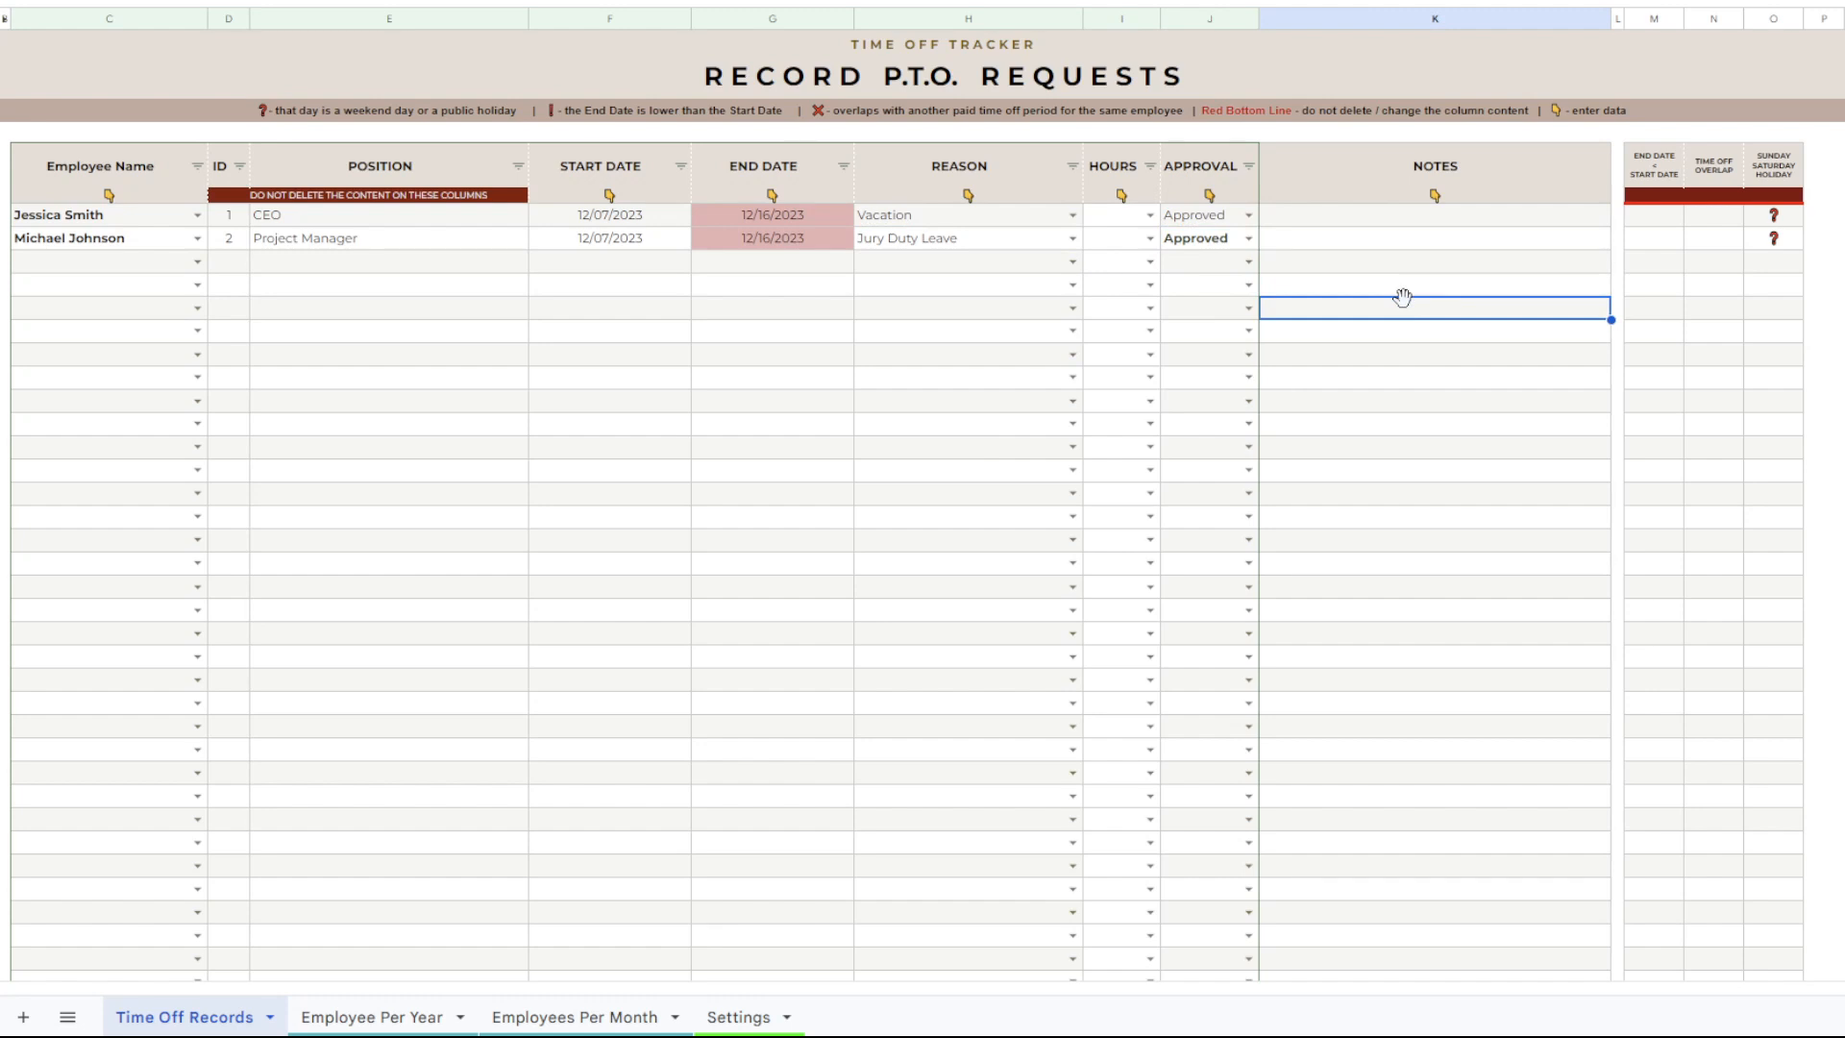
Look over the Settings sheet and return to Time Off Records.
click(744, 1023)
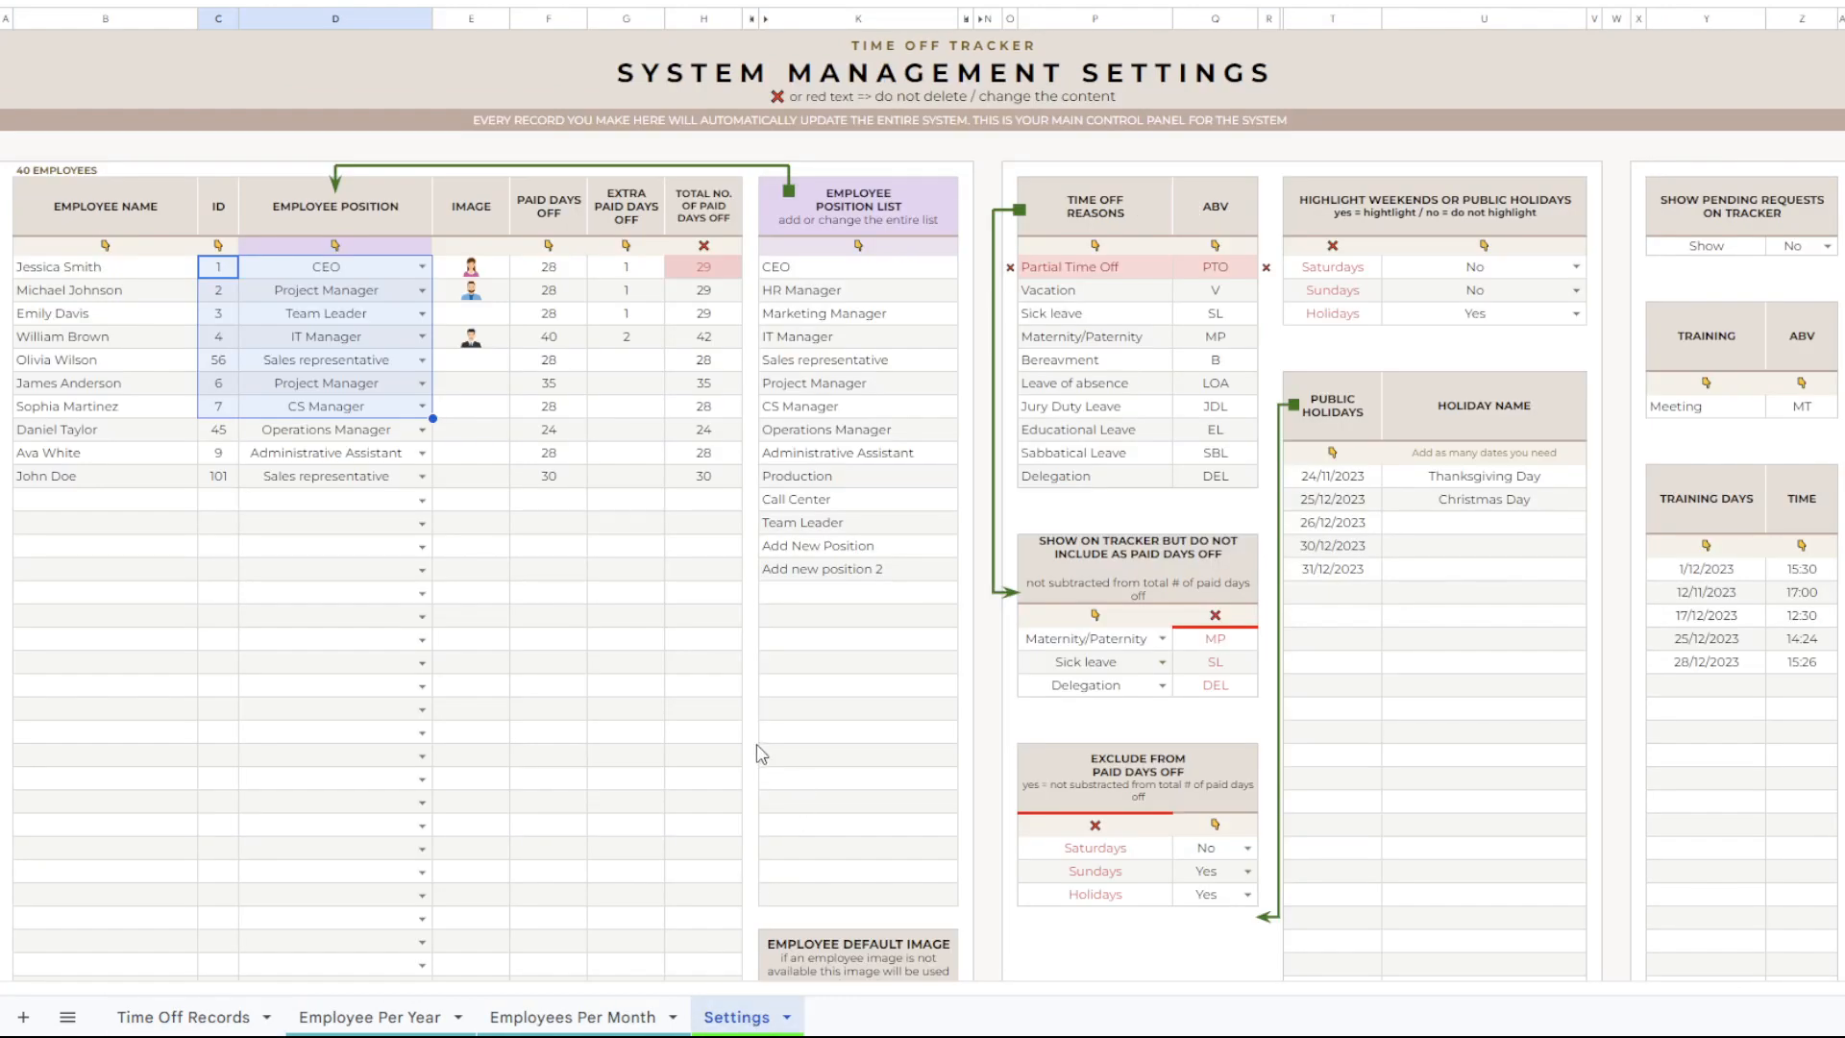
click(222, 1022)
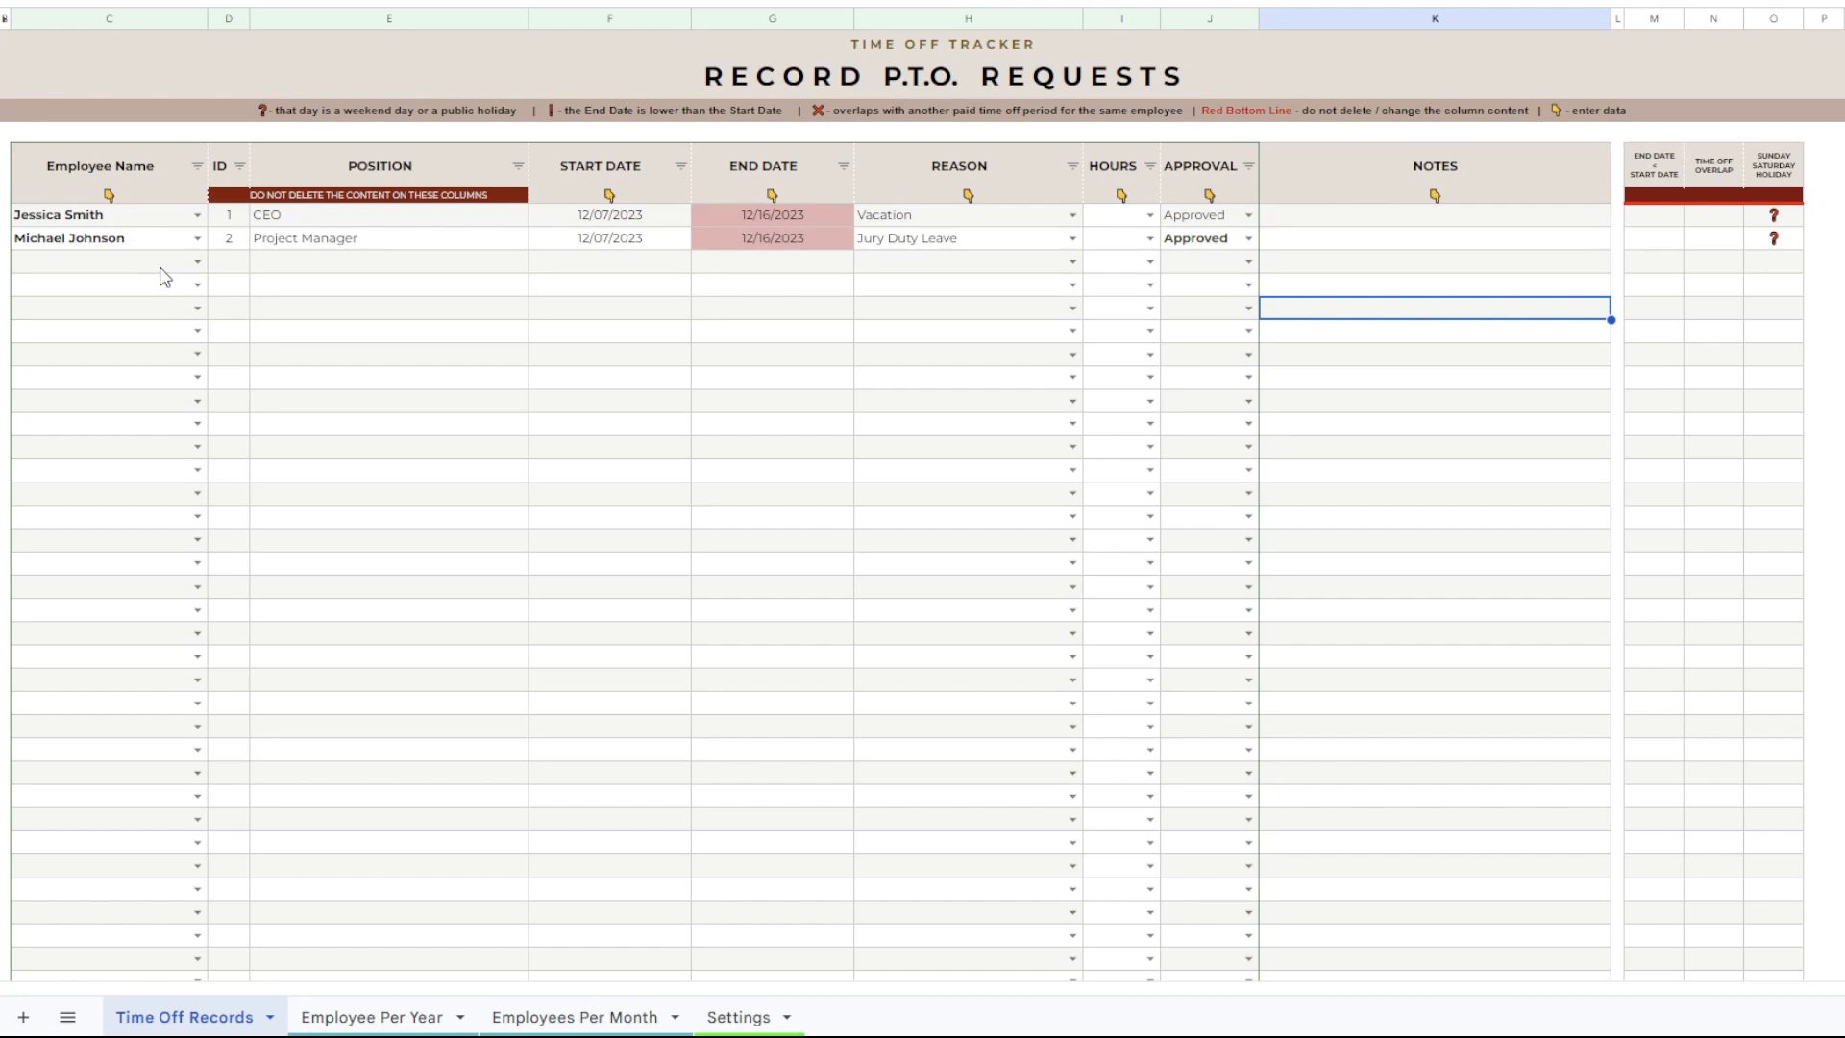
click(197, 261)
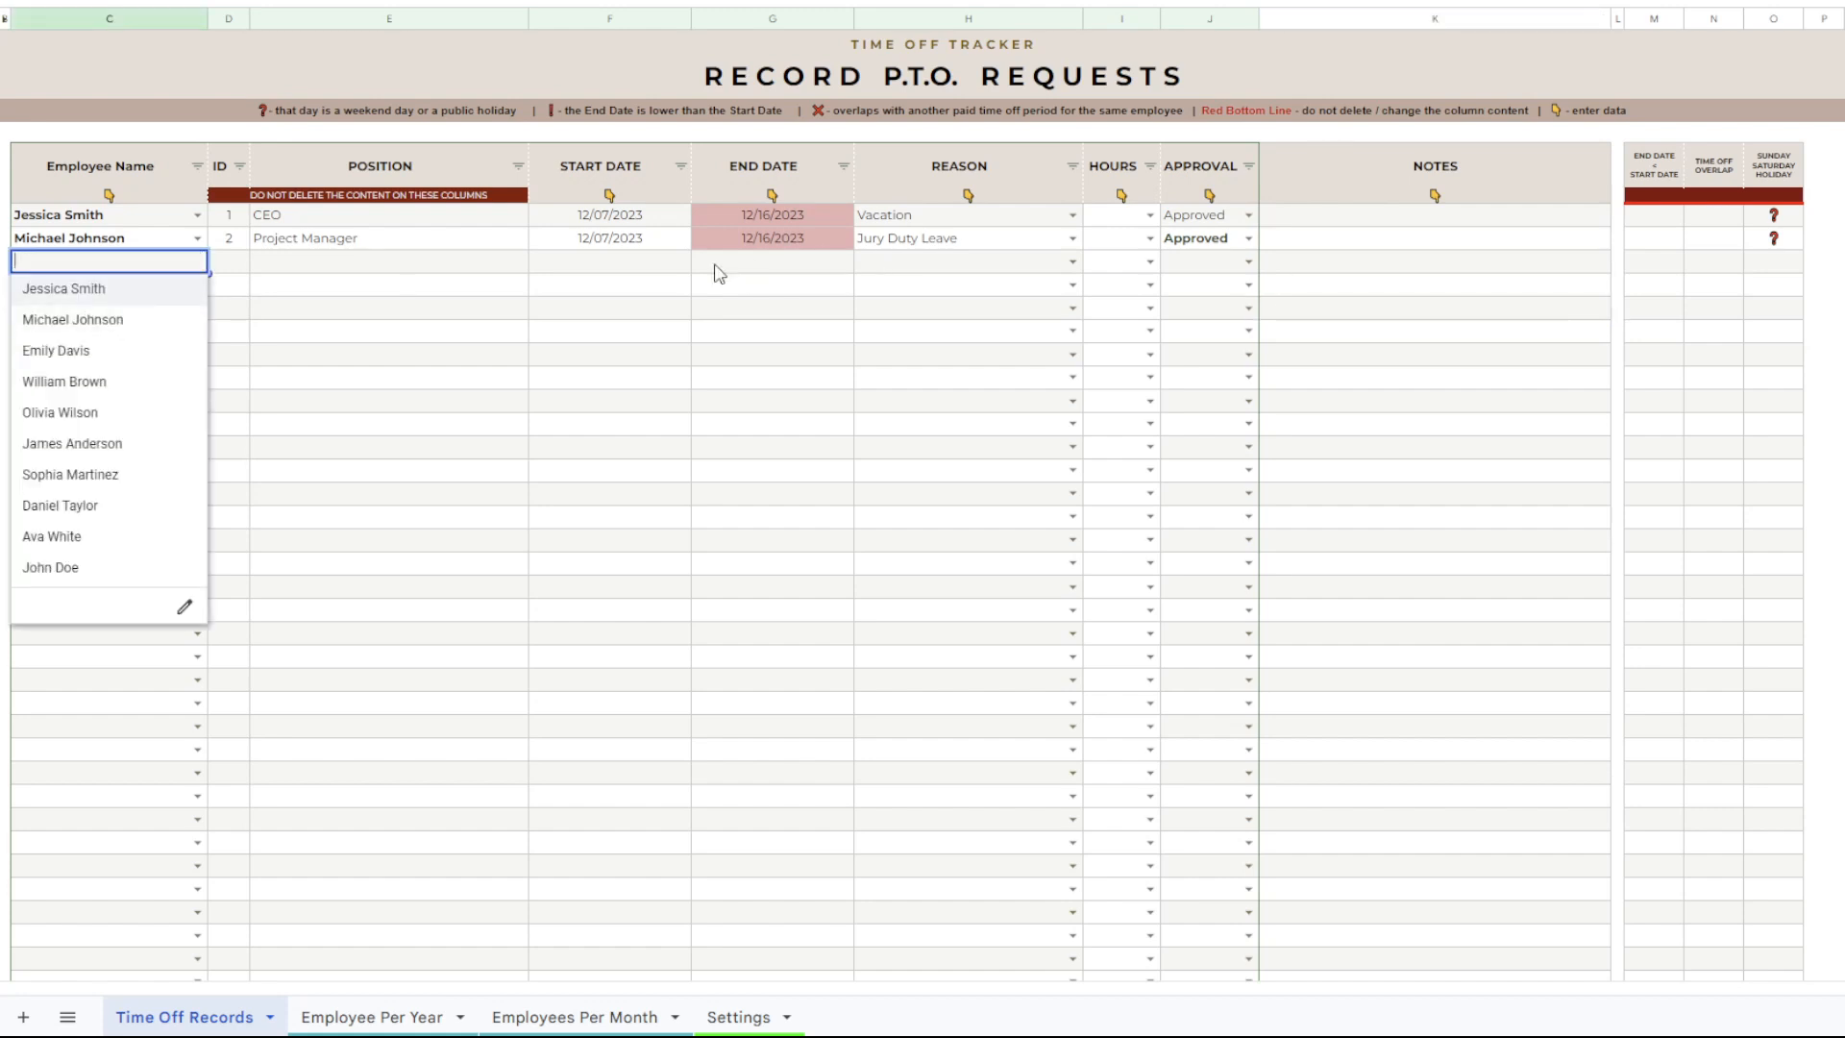
double_click(684, 269)
click(803, 270)
double_click(806, 273)
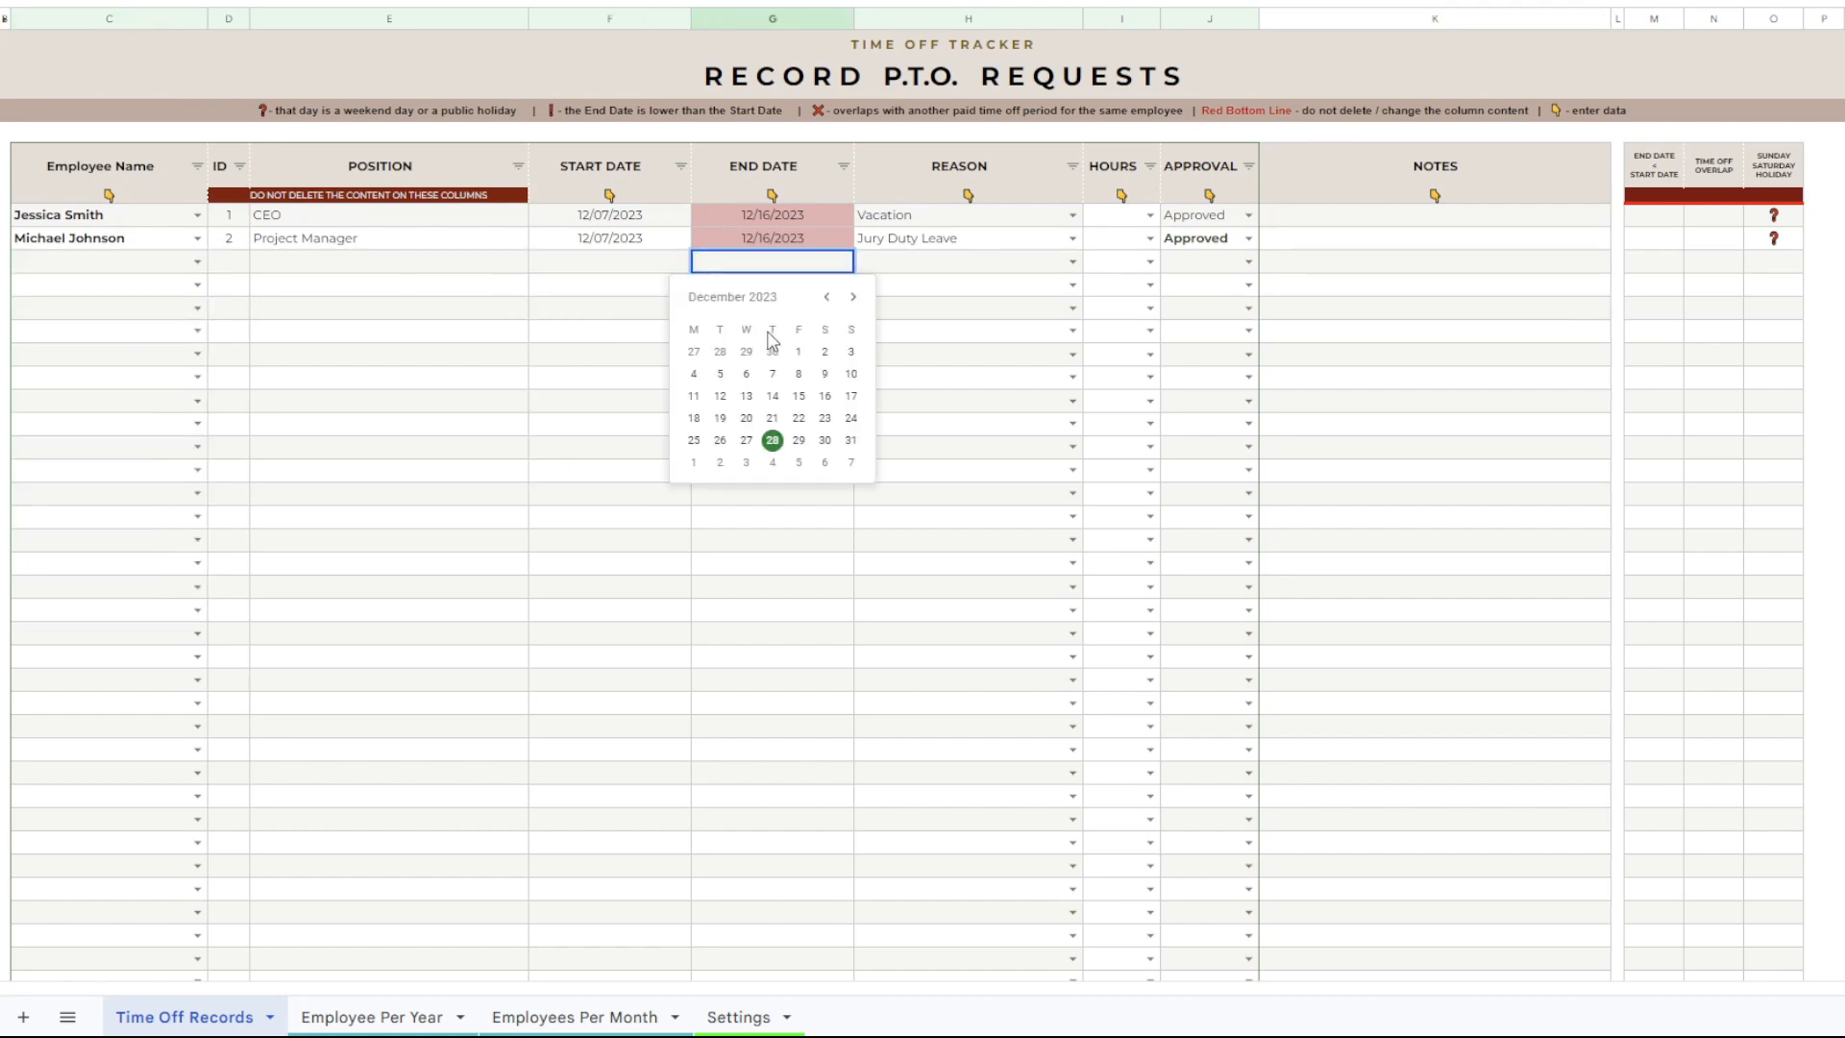
Set the third record row's reason to Sick leave and its approval to Pending.
double_click(922, 270)
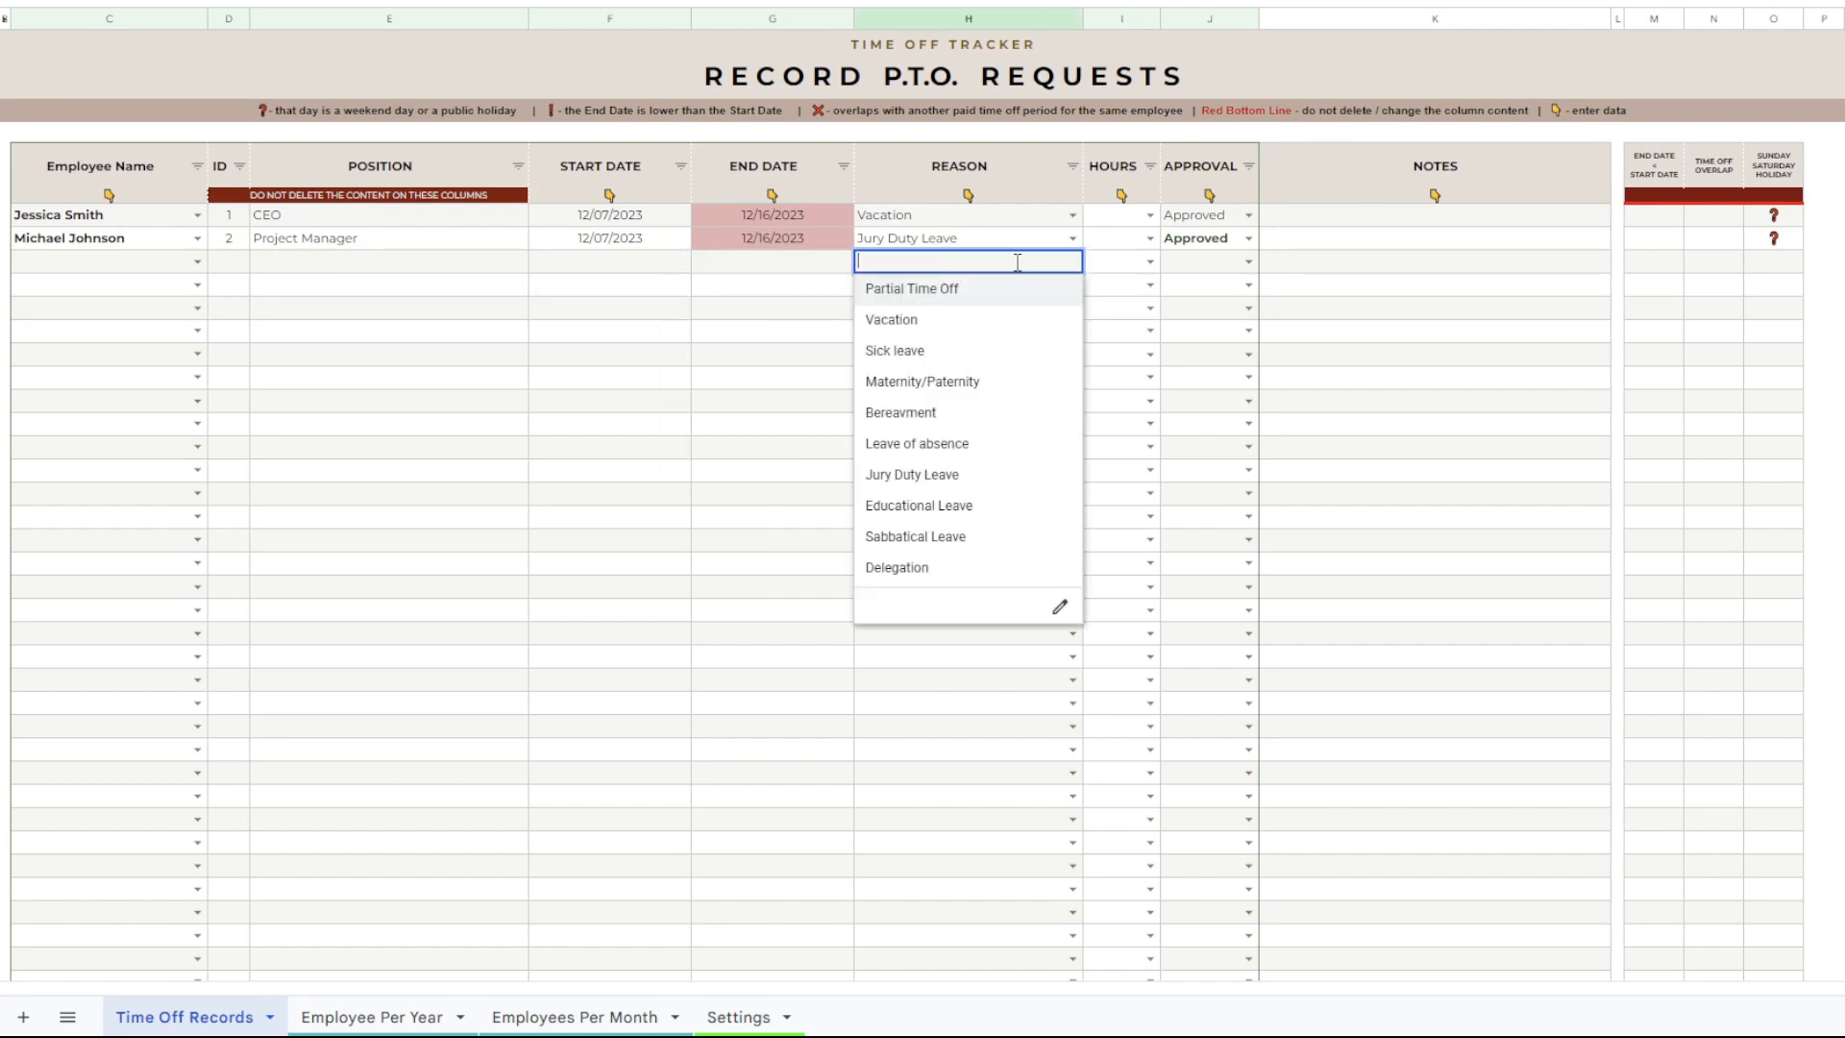
click(892, 354)
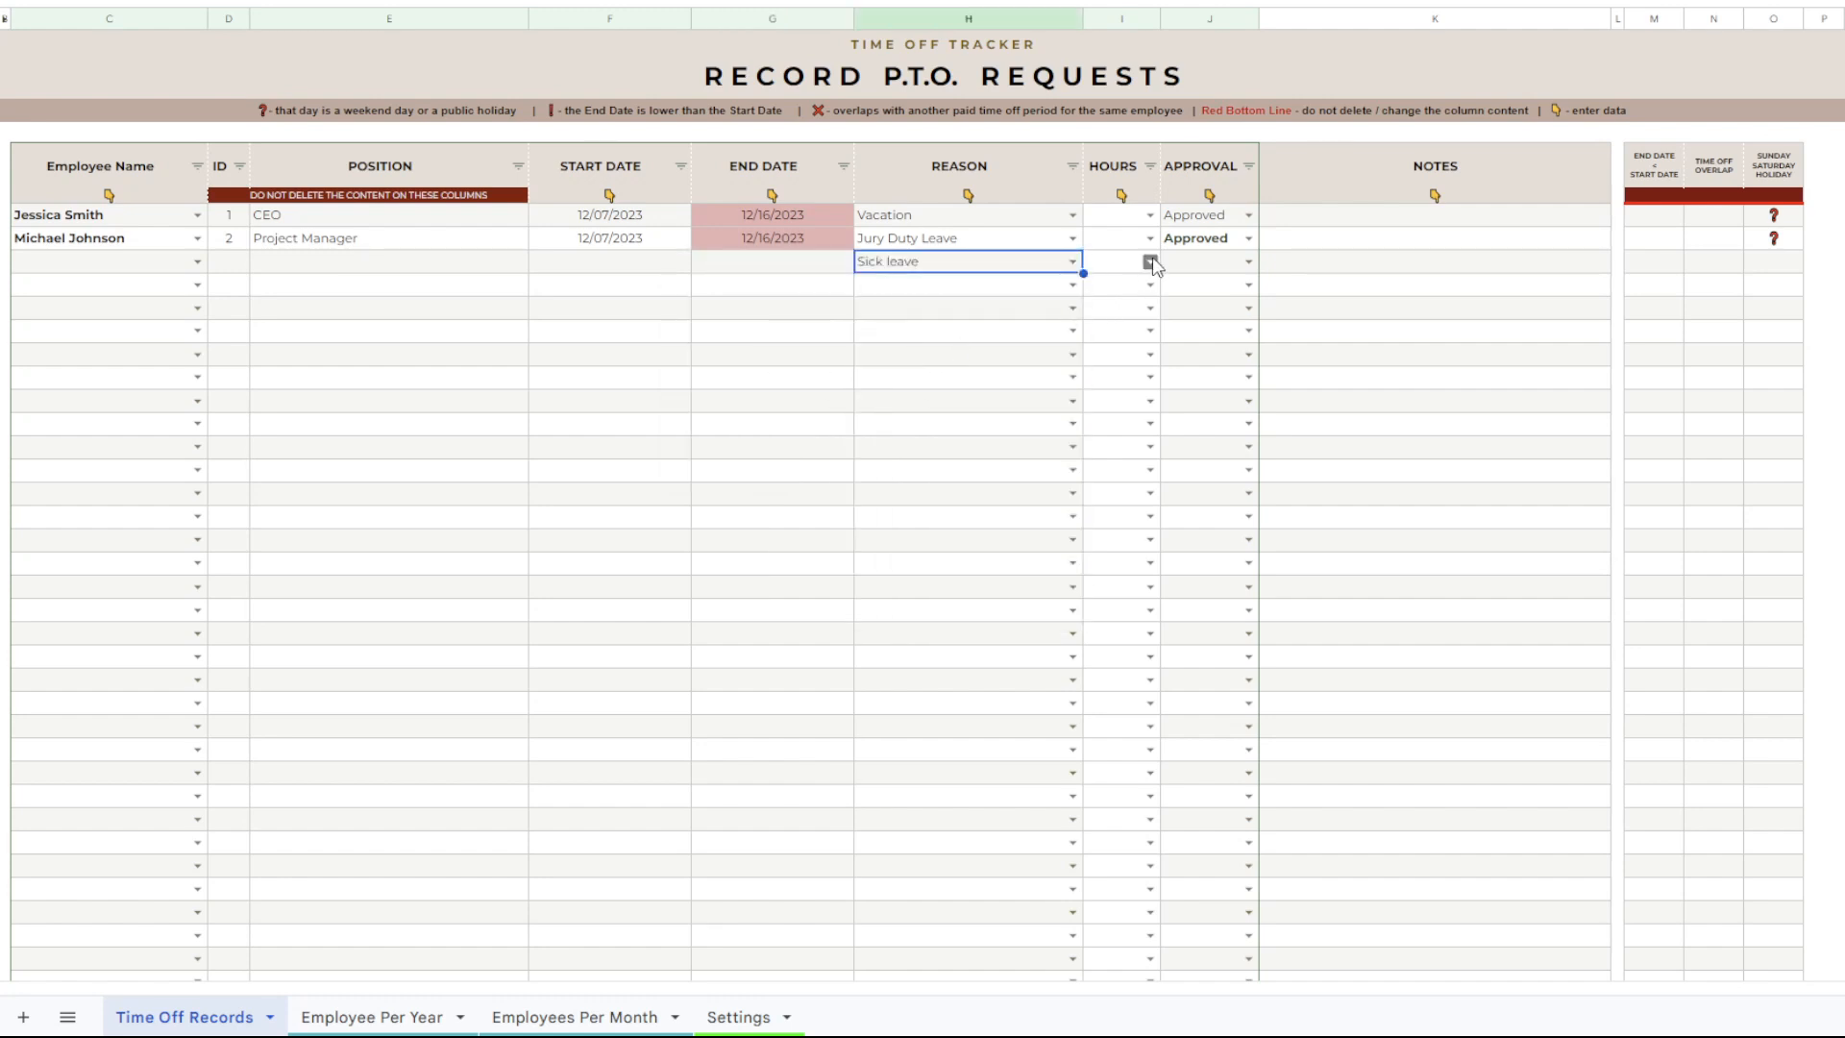
click(1213, 269)
click(1247, 261)
click(1235, 288)
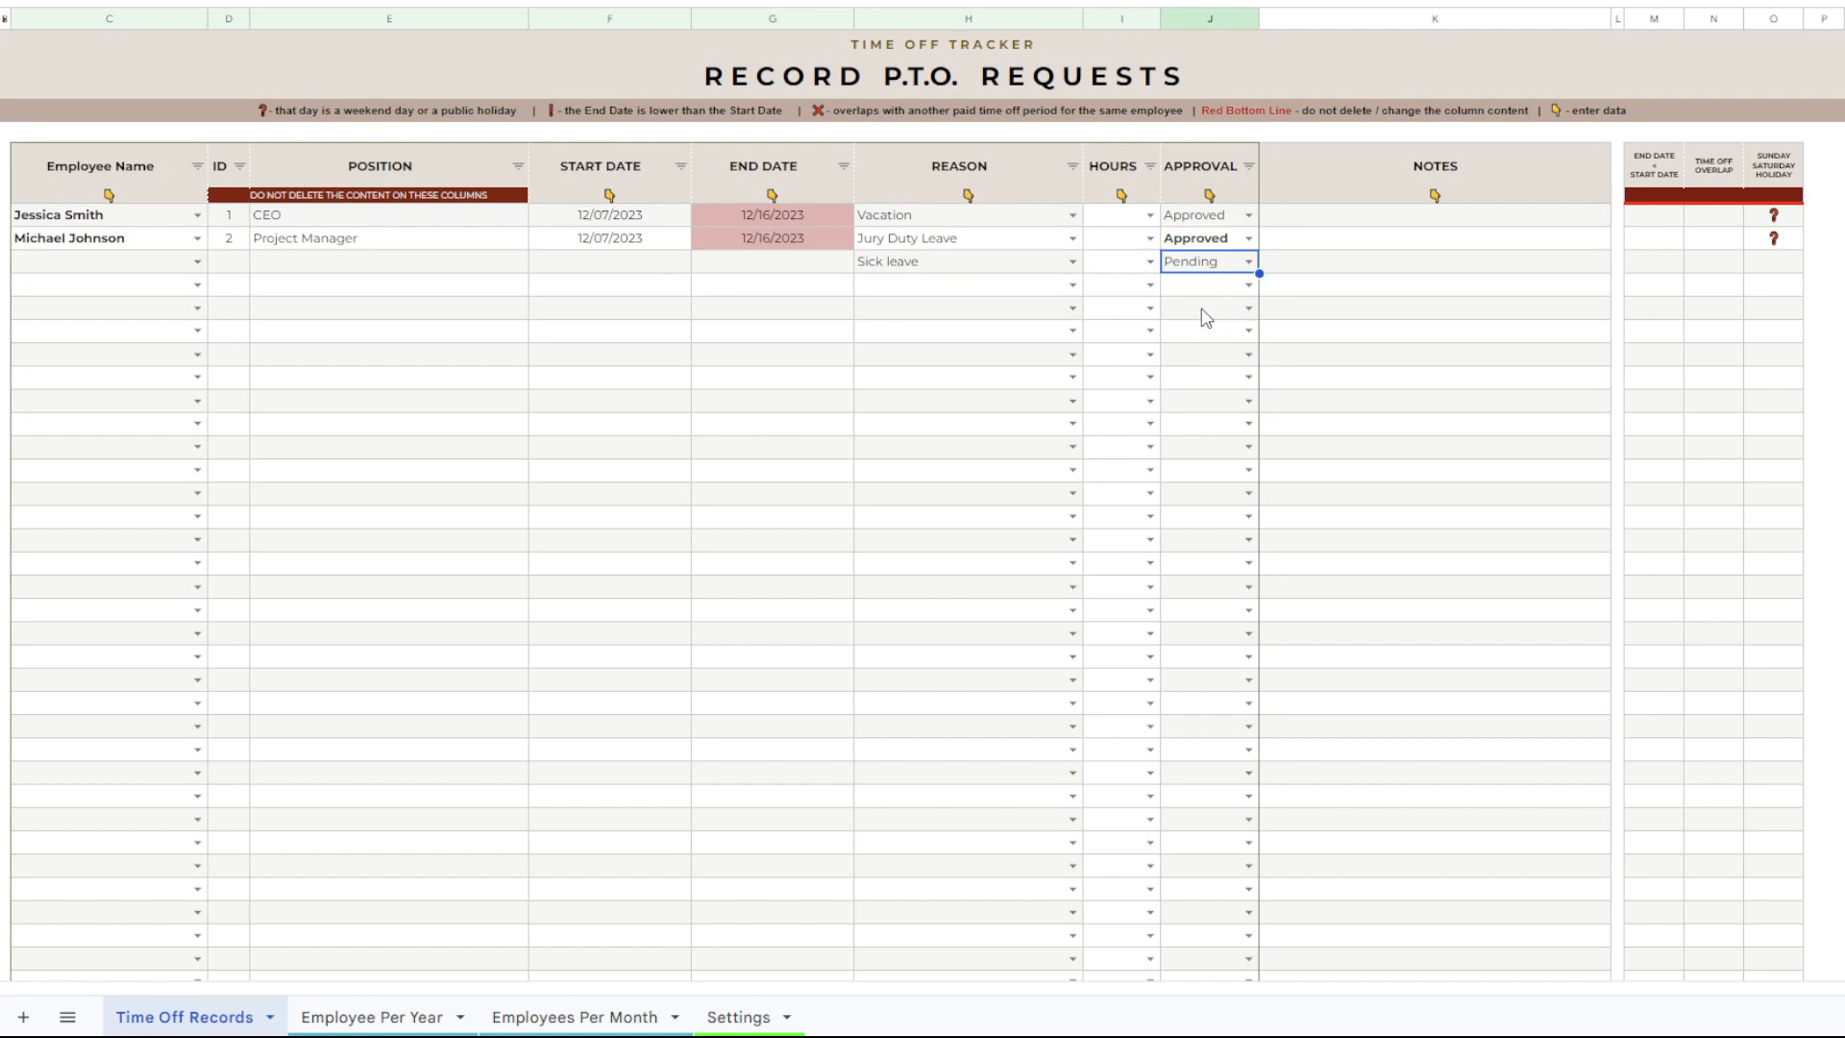
click(793, 448)
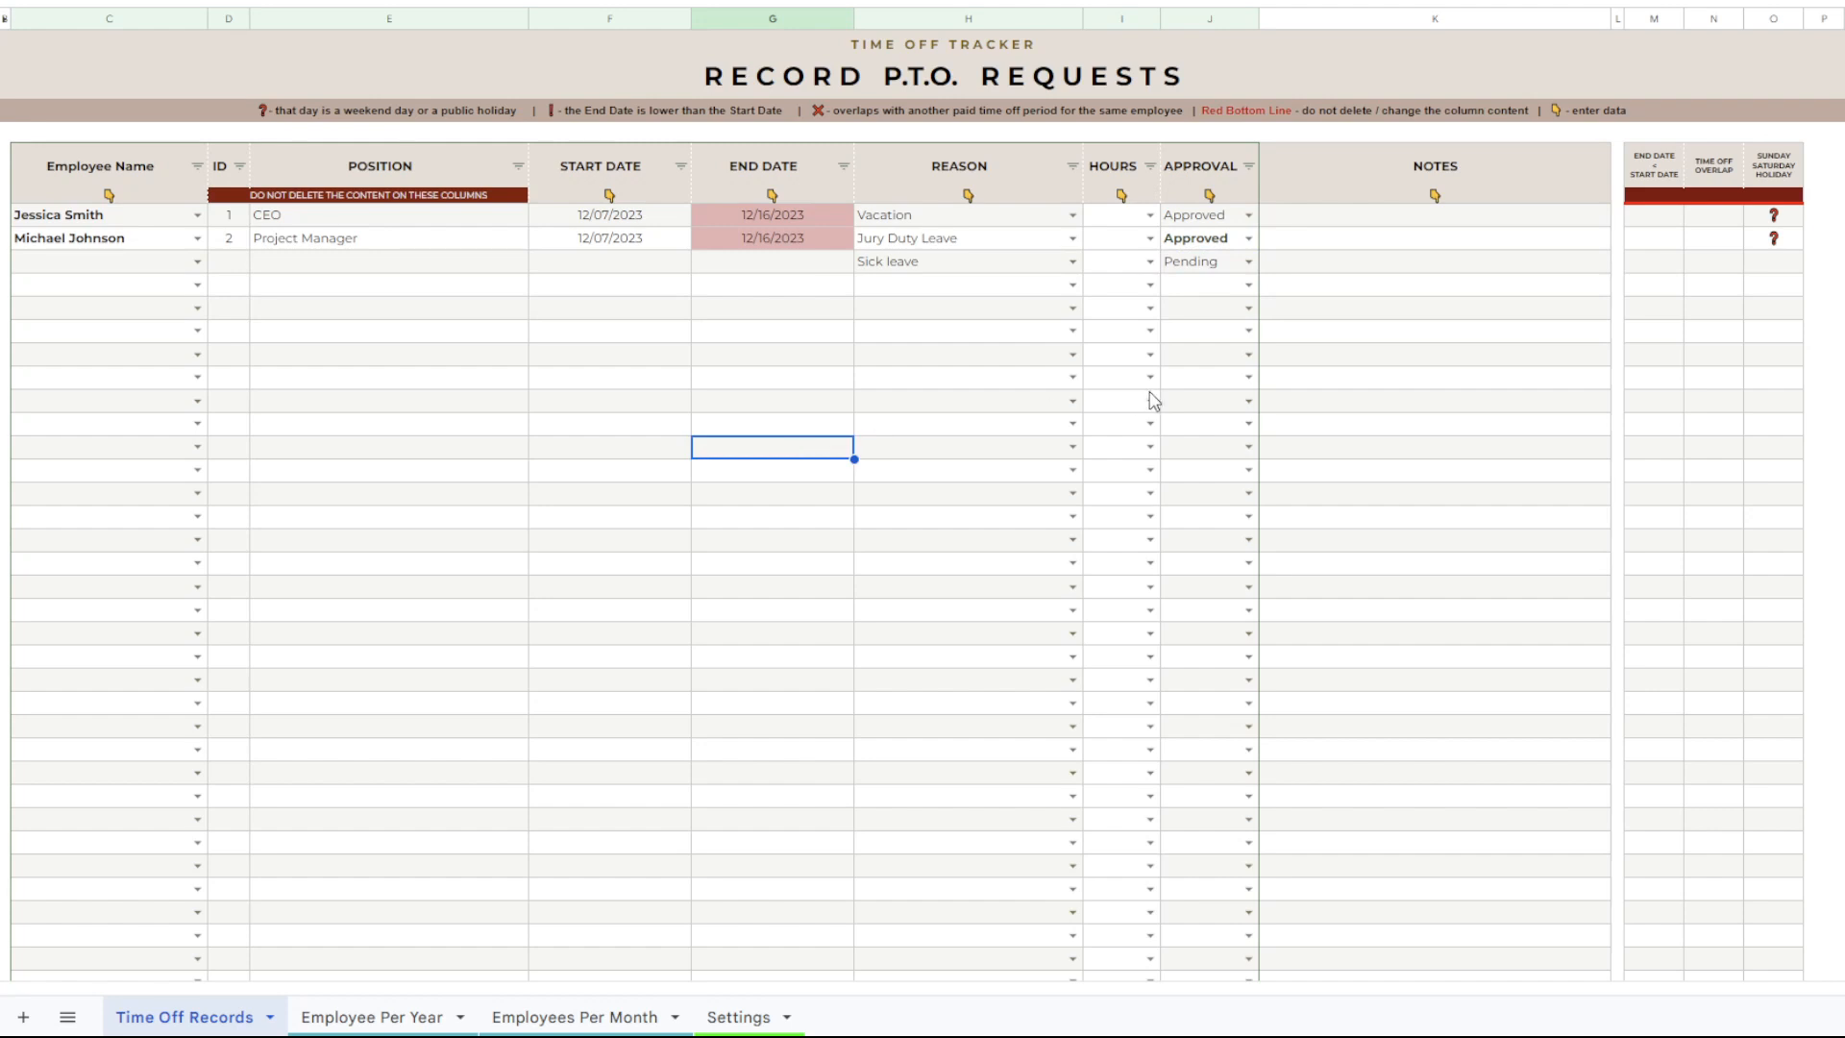
click(661, 404)
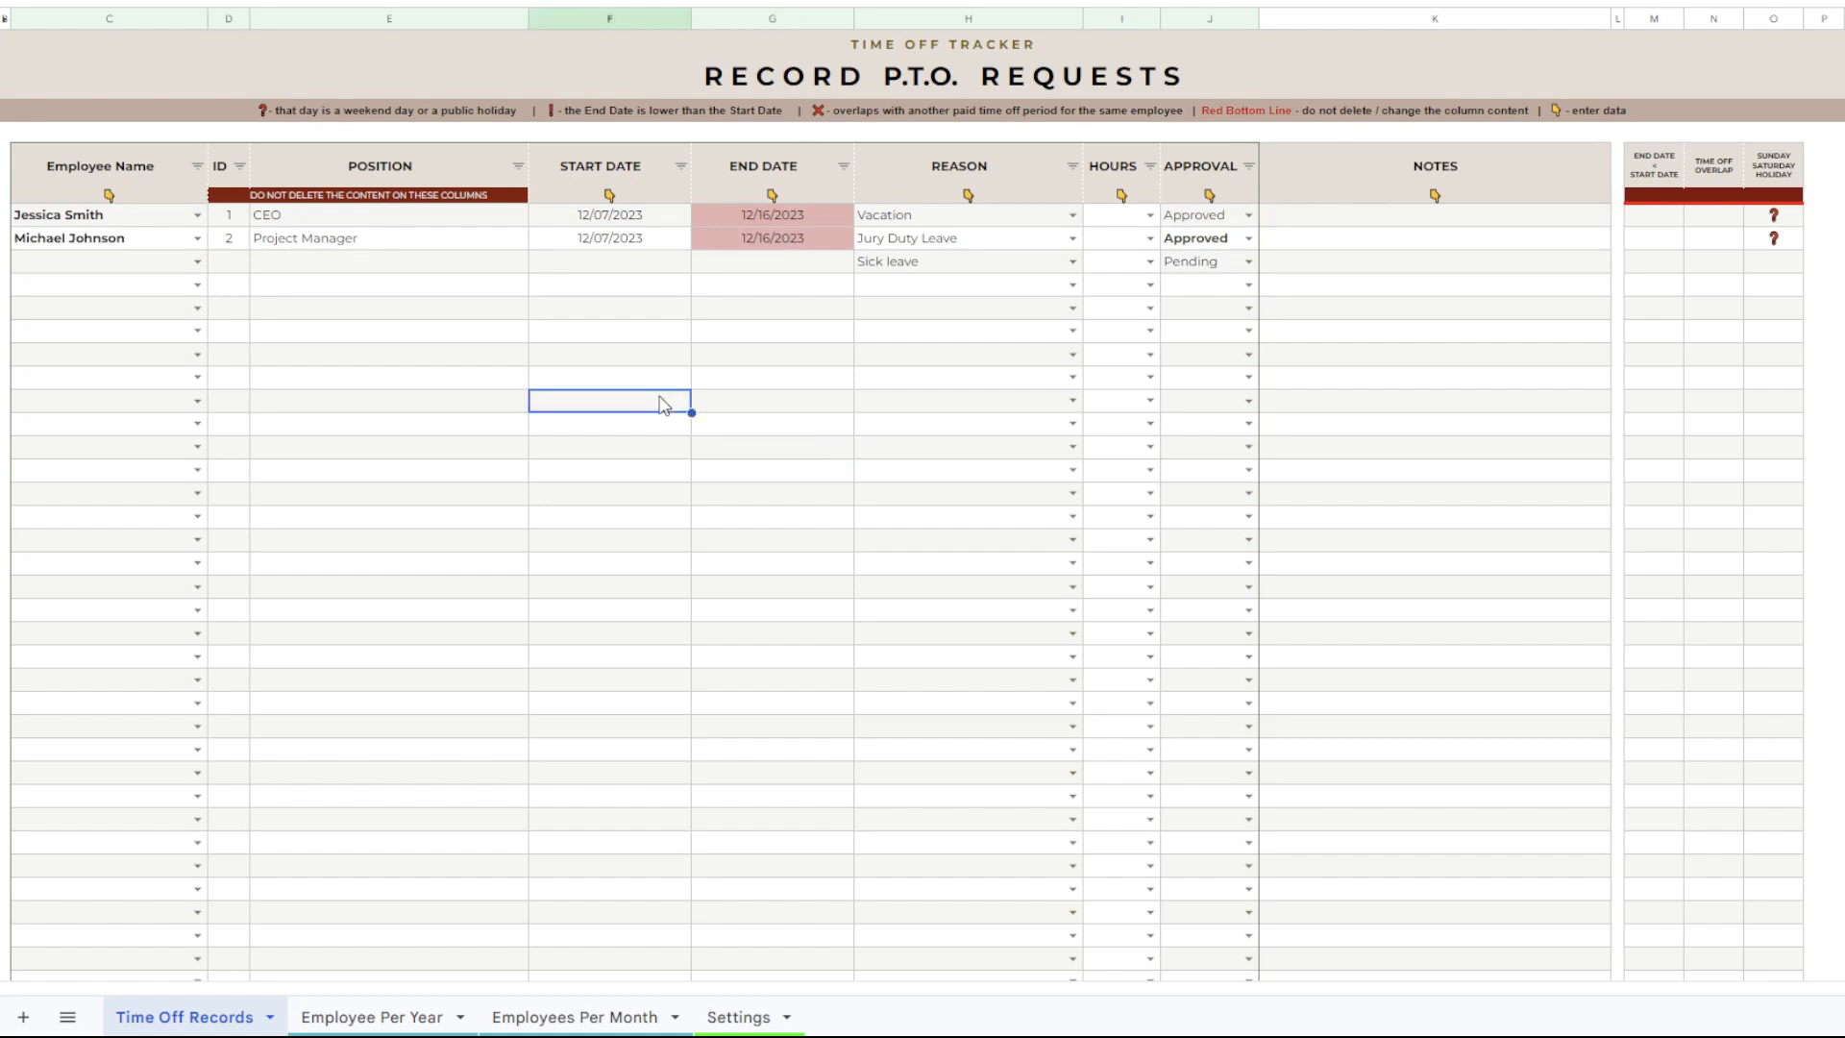
click(652, 379)
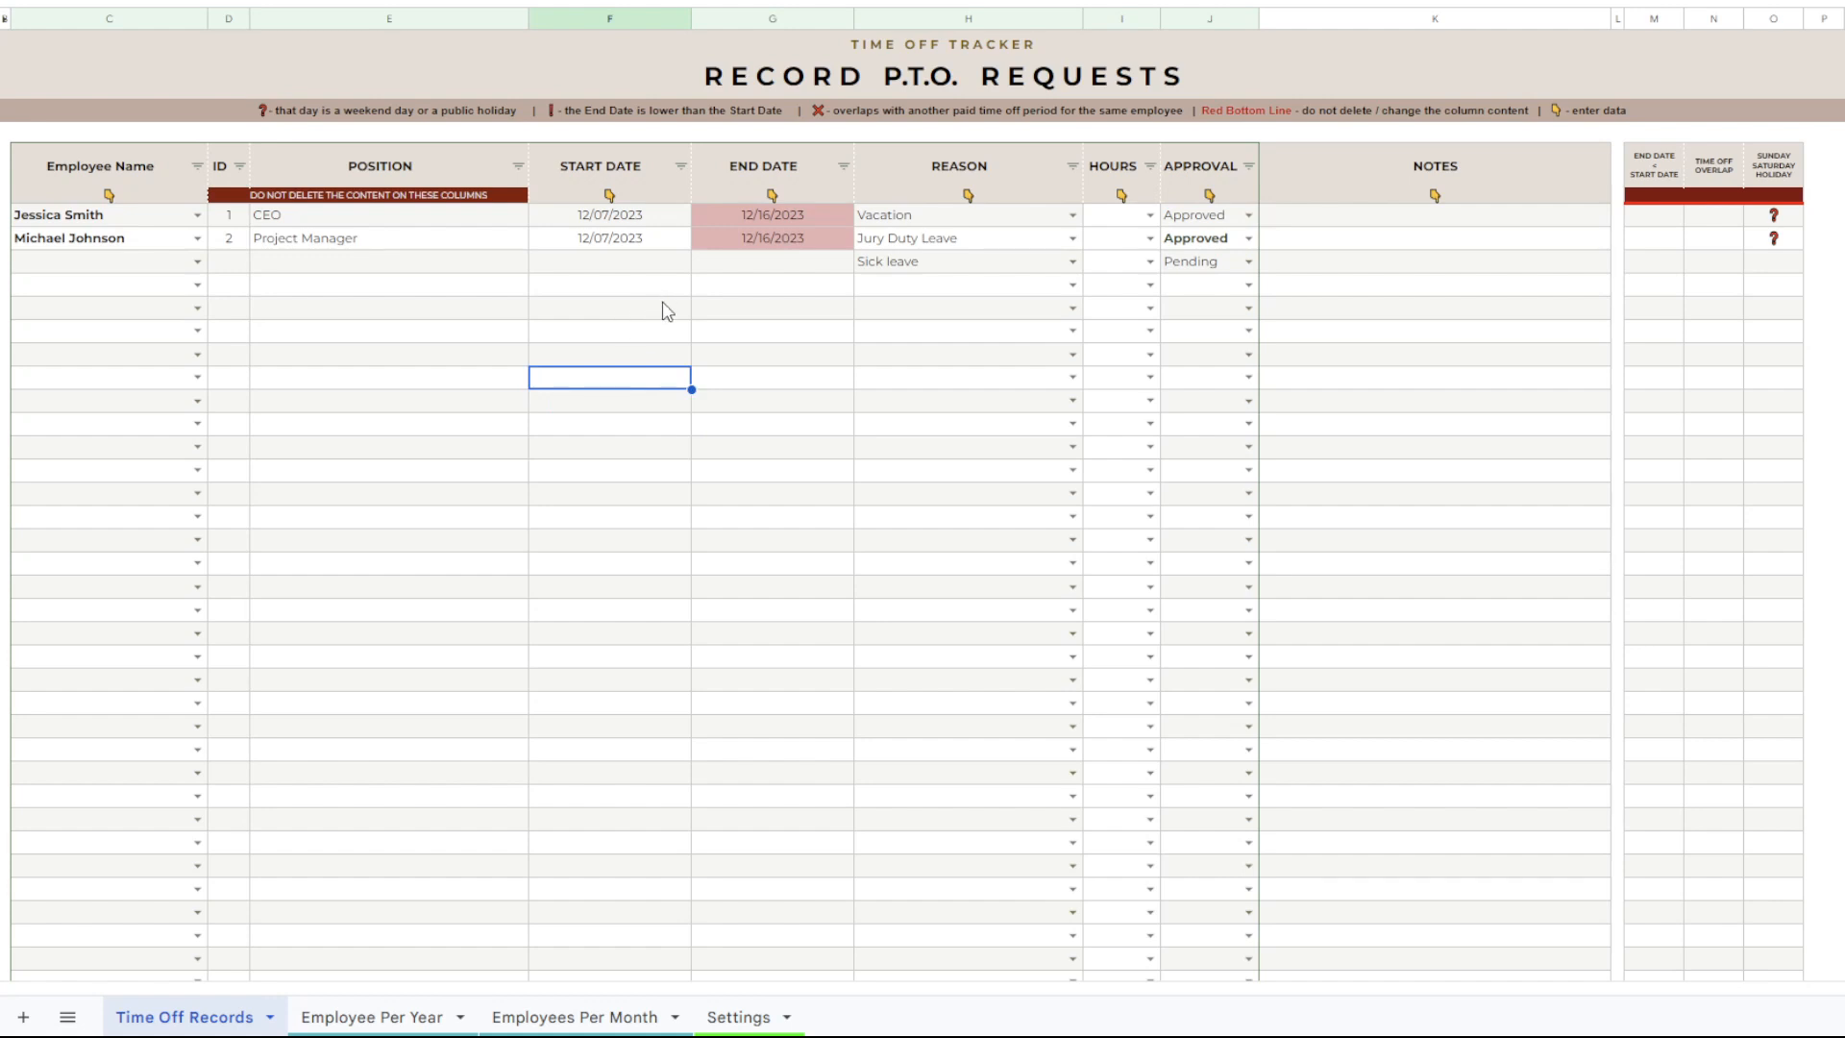
click(734, 313)
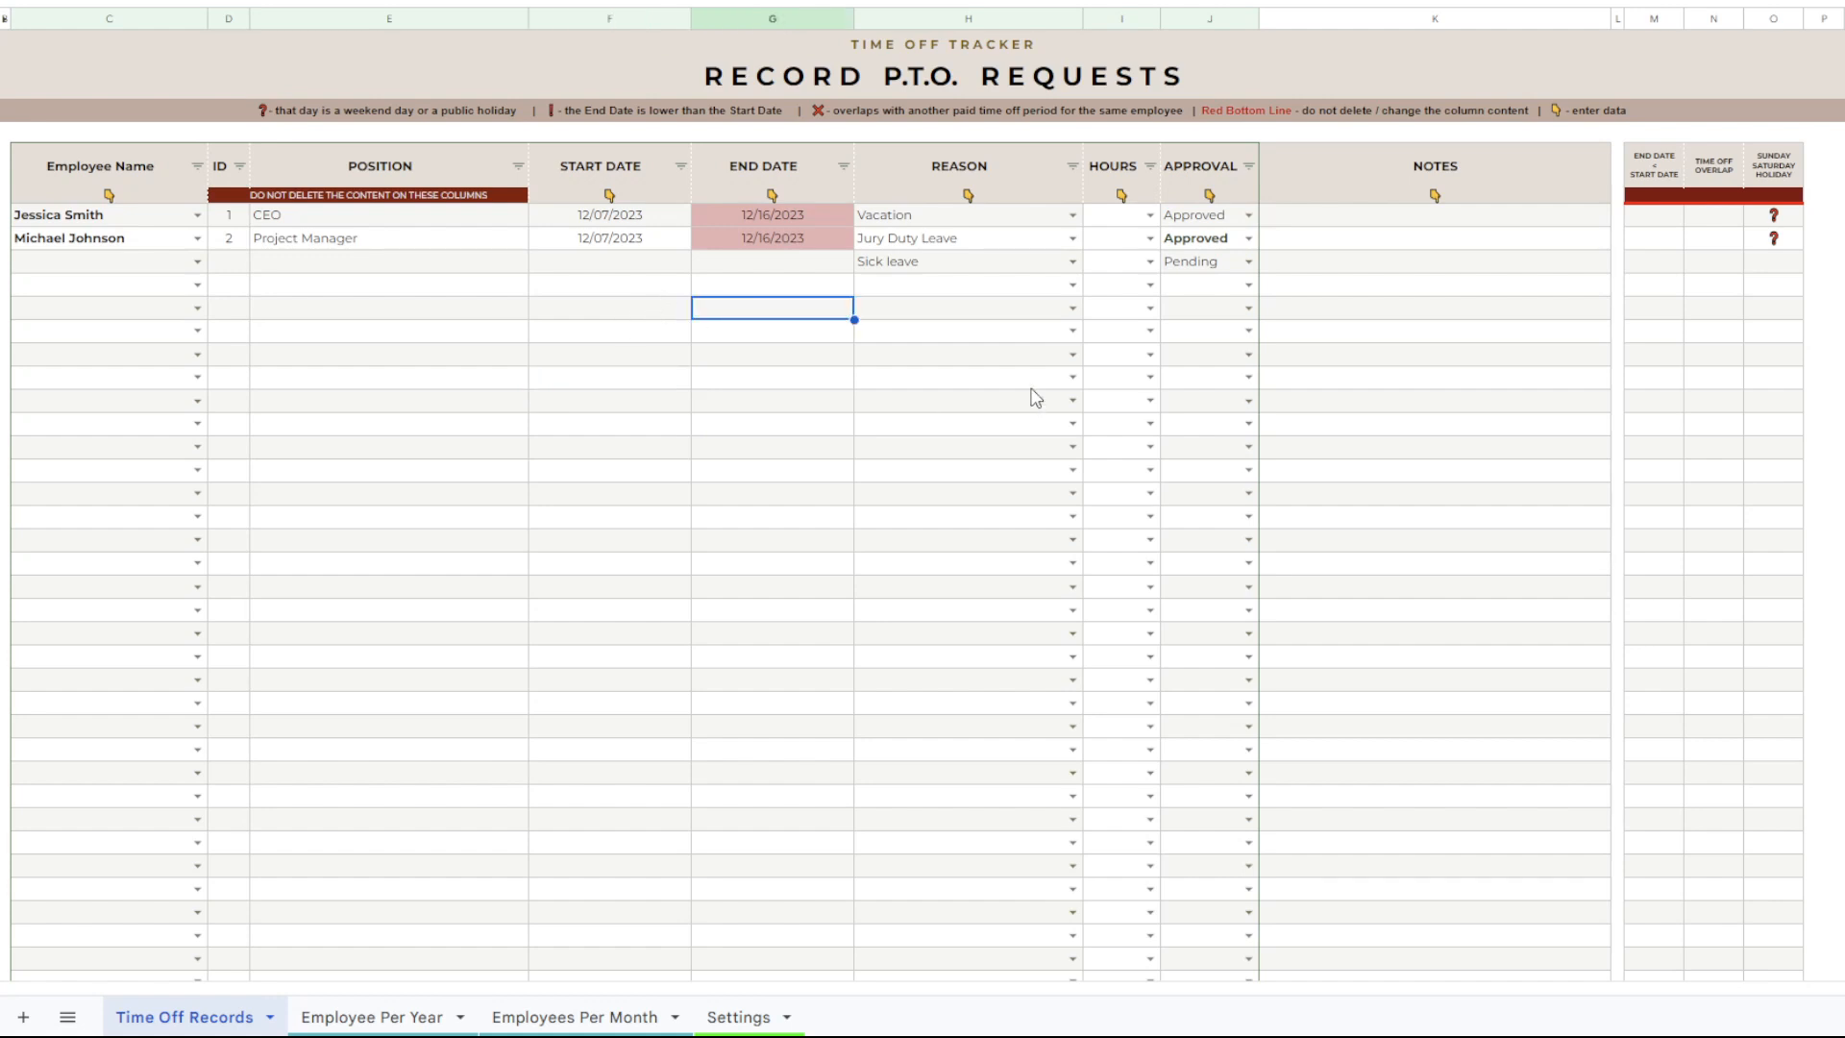
click(1484, 430)
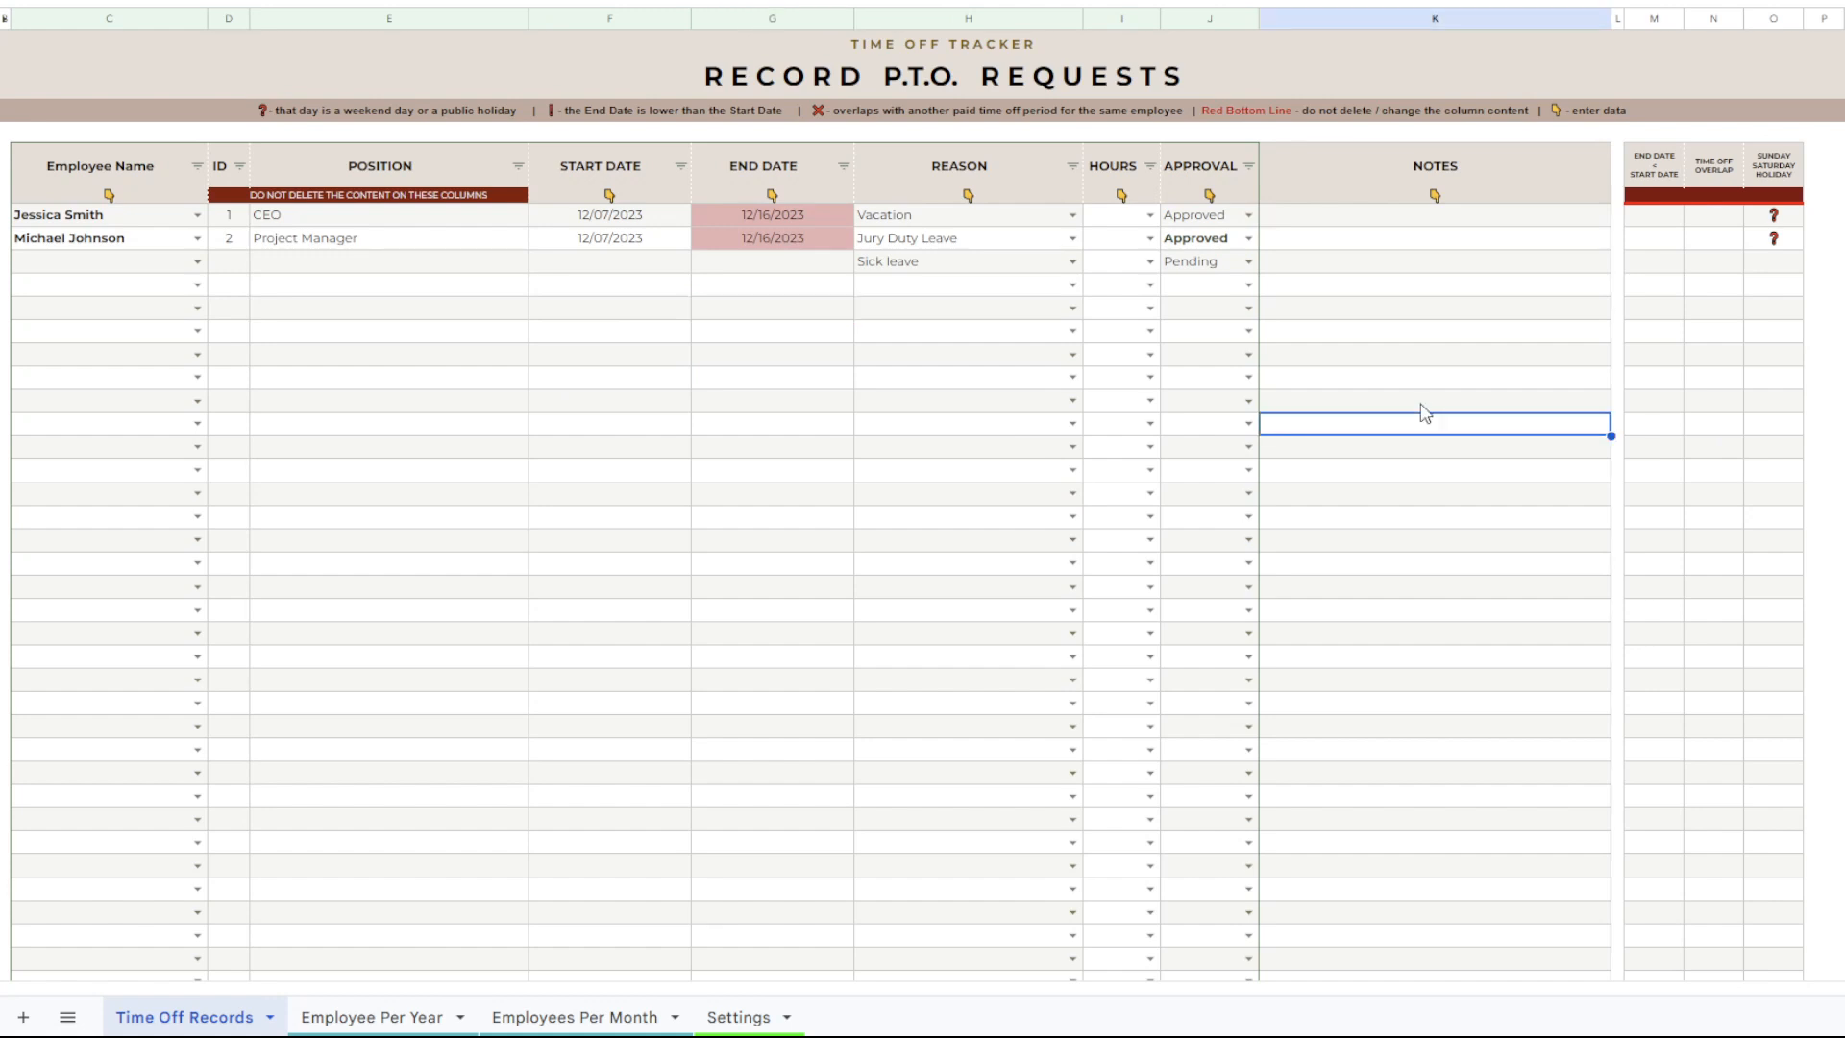